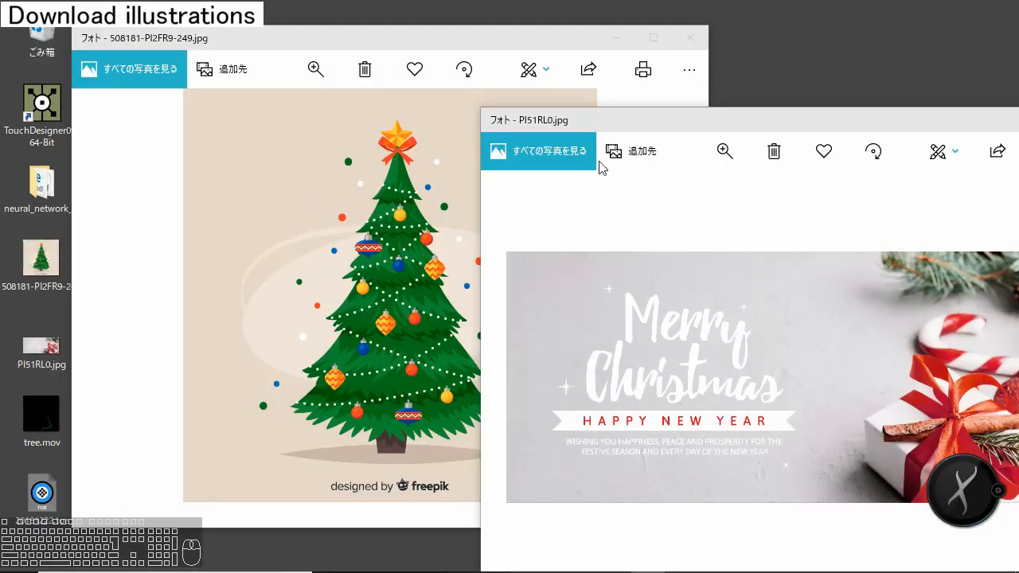
mouse_move(645, 129)
left_mouse_down()
mouse_move(677, 118)
mouse_move(646, 118)
left_mouse_up()
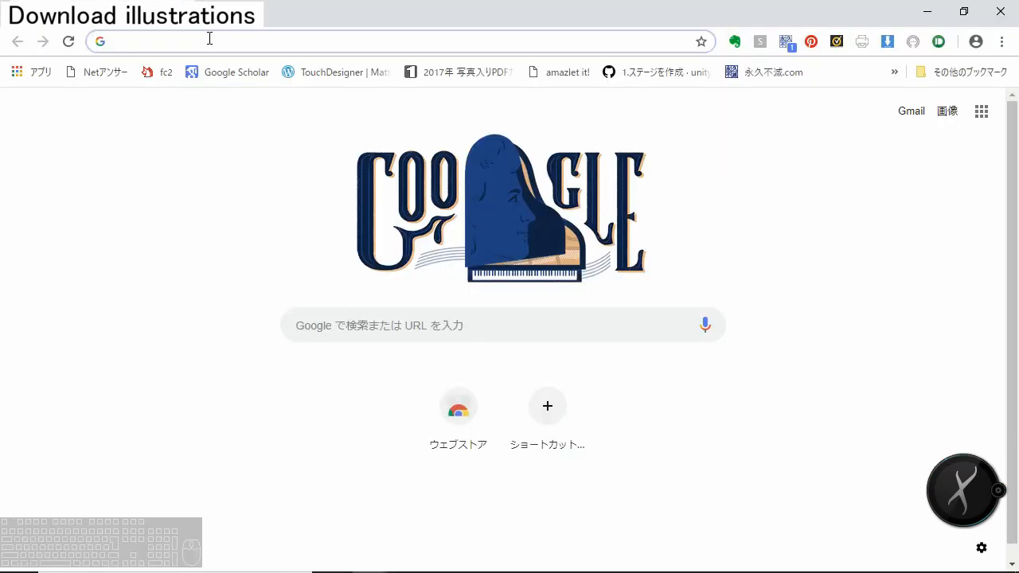
Search the web for "christmas tree free illustration"
type("chre")
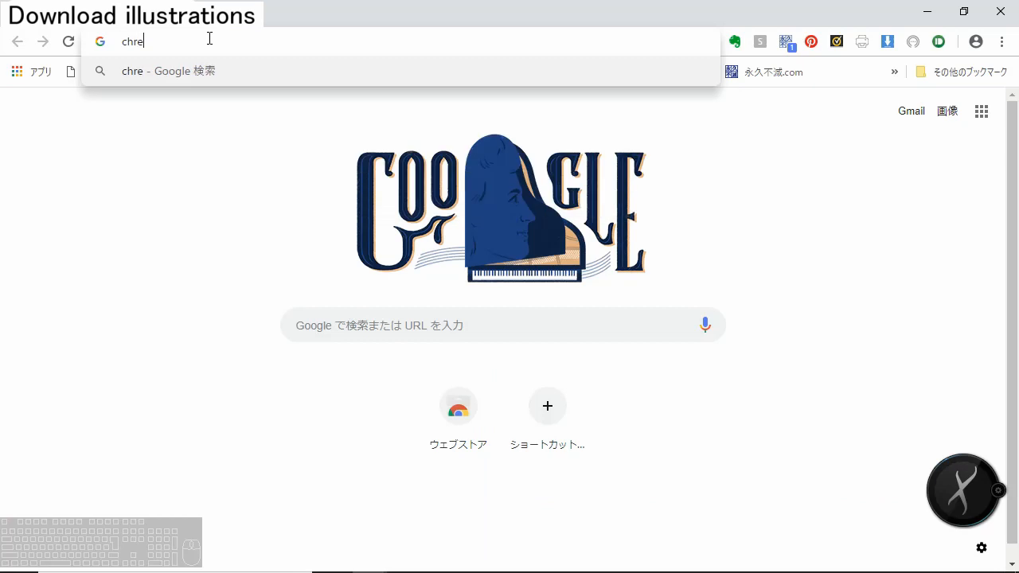
key("BackSpace")
key("BackSpace")
type("ristmas tree free i")
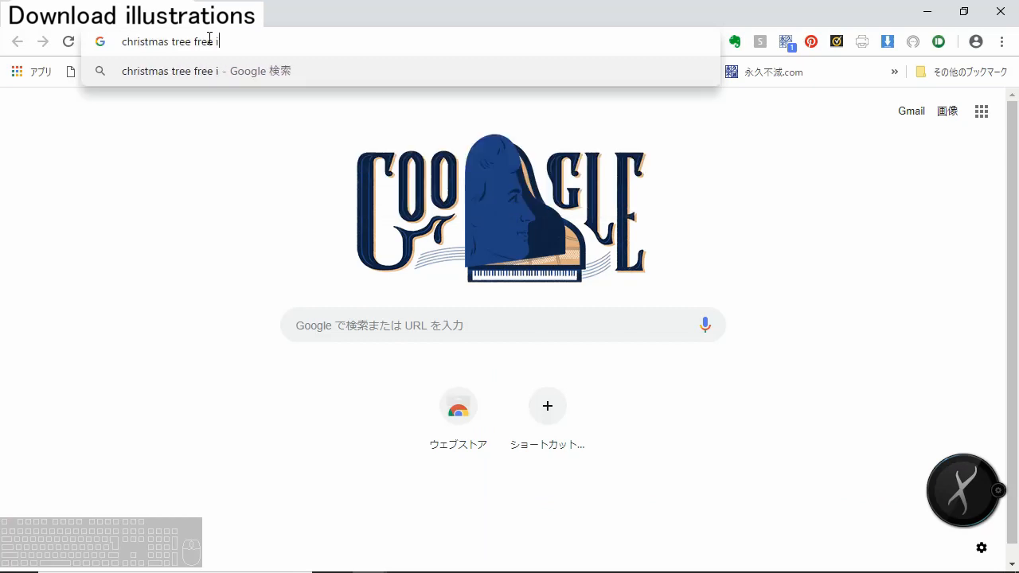
type("llustration")
key("Return")
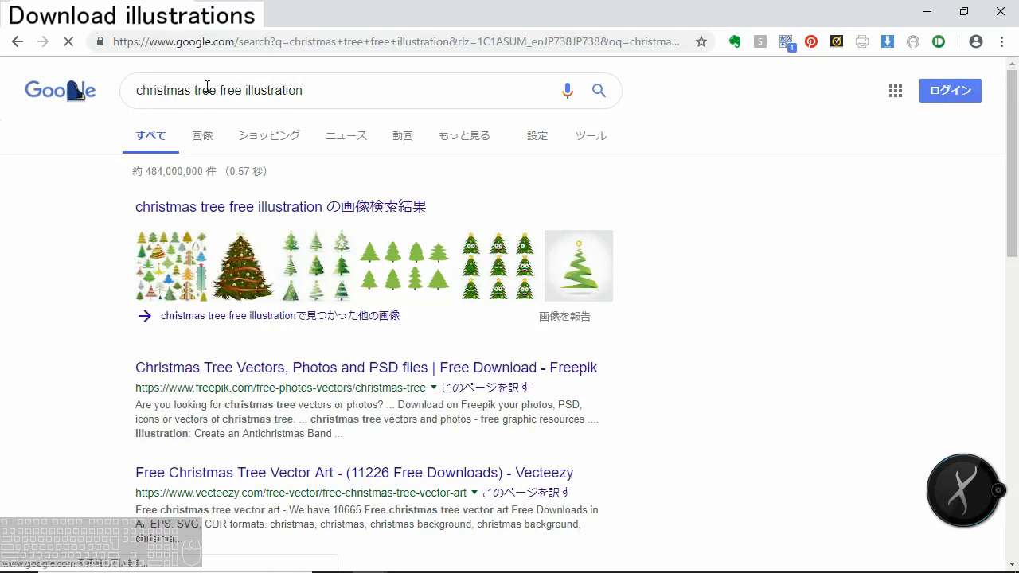
Open the Freepik Christmas tree search result and choose the "Christmas tree background" vector
left_click(220, 370)
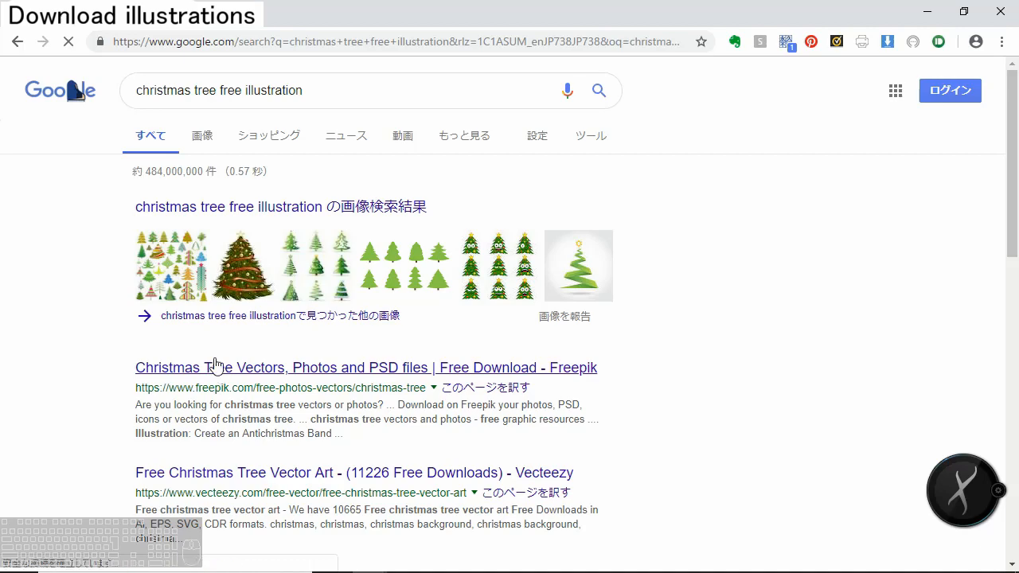
scroll(382, 325, "down", 4)
scroll(383, 318, "down", 8)
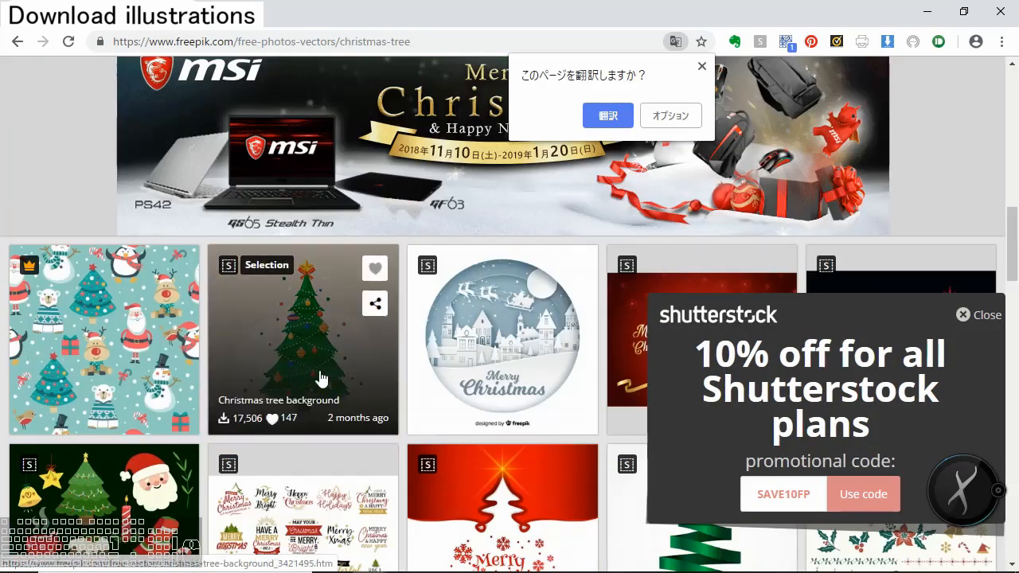
left_click(299, 335)
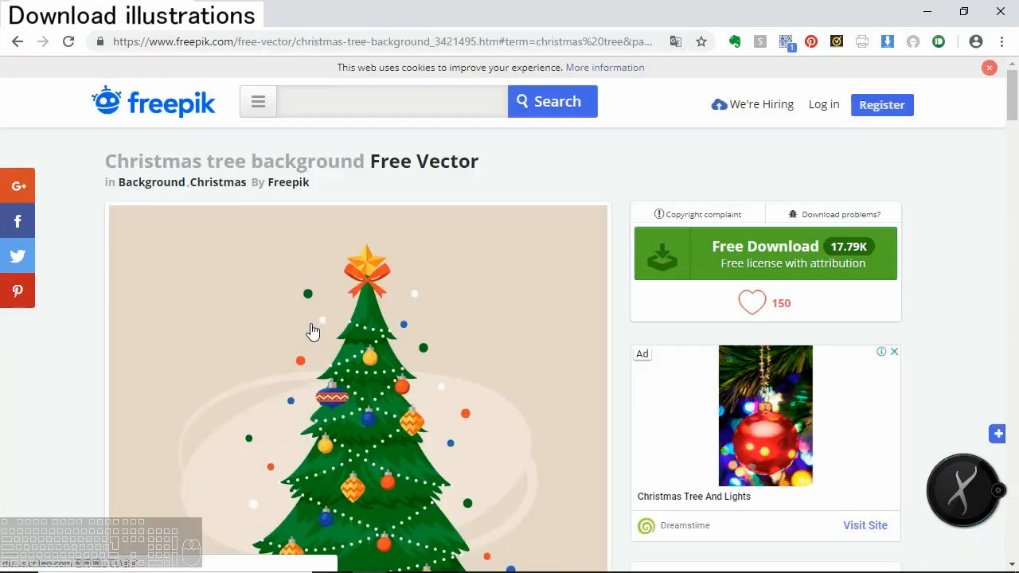
Download the Christmas tree background vector under the free license with attribution
scroll(761, 189, "down", 1)
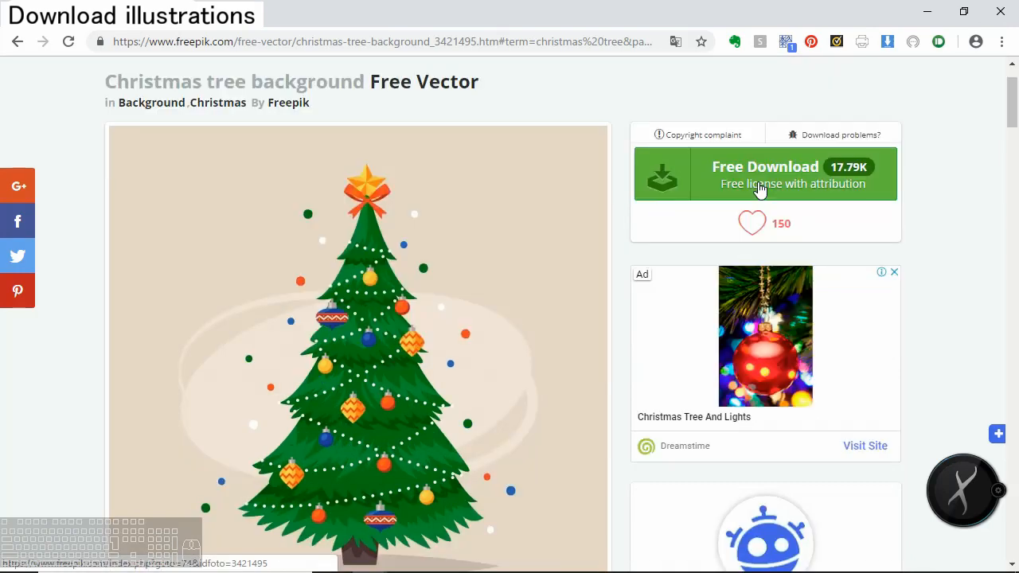
left_click(760, 189)
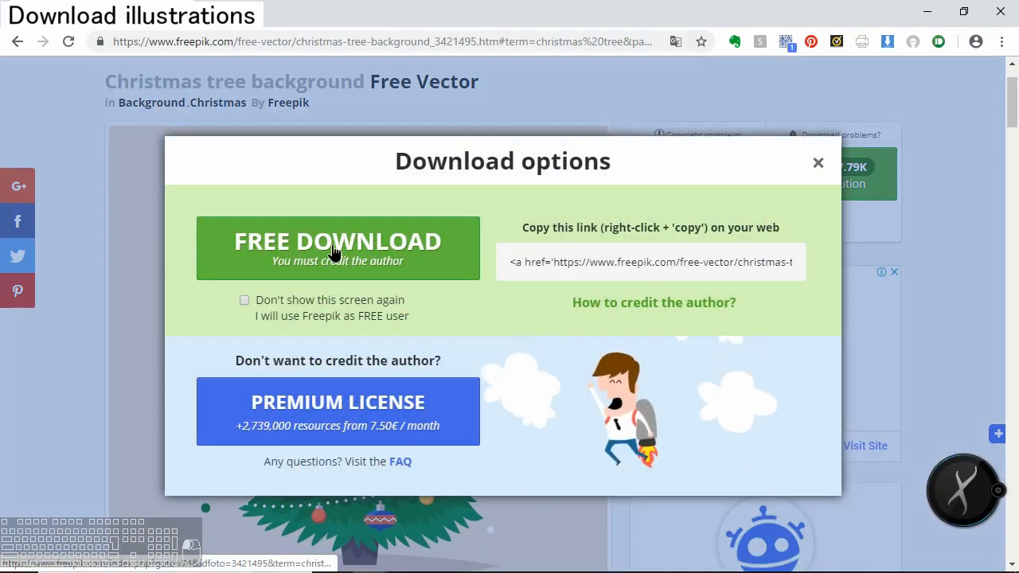
left_click(335, 252)
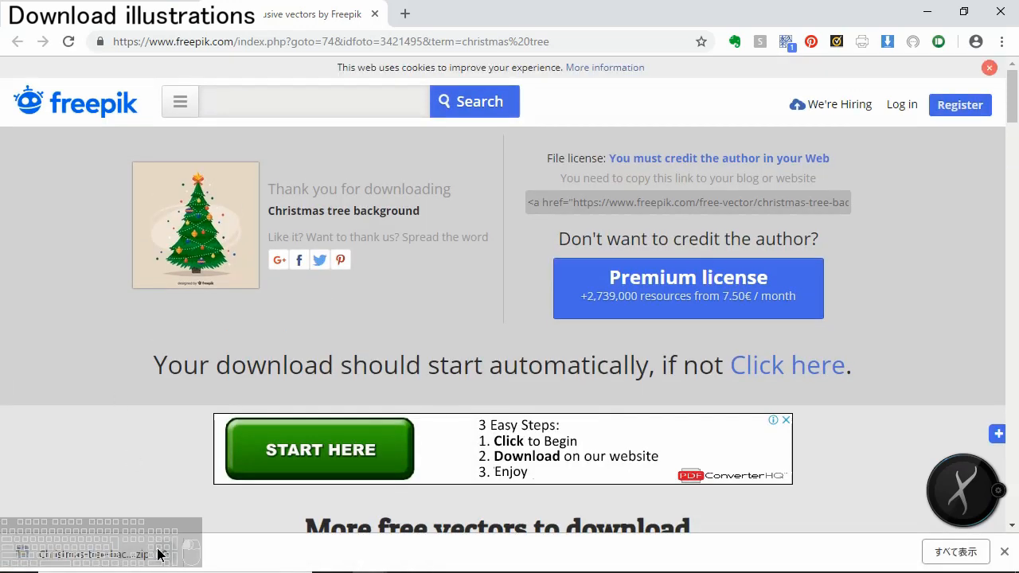
right_click(158, 554)
left_click(186, 497)
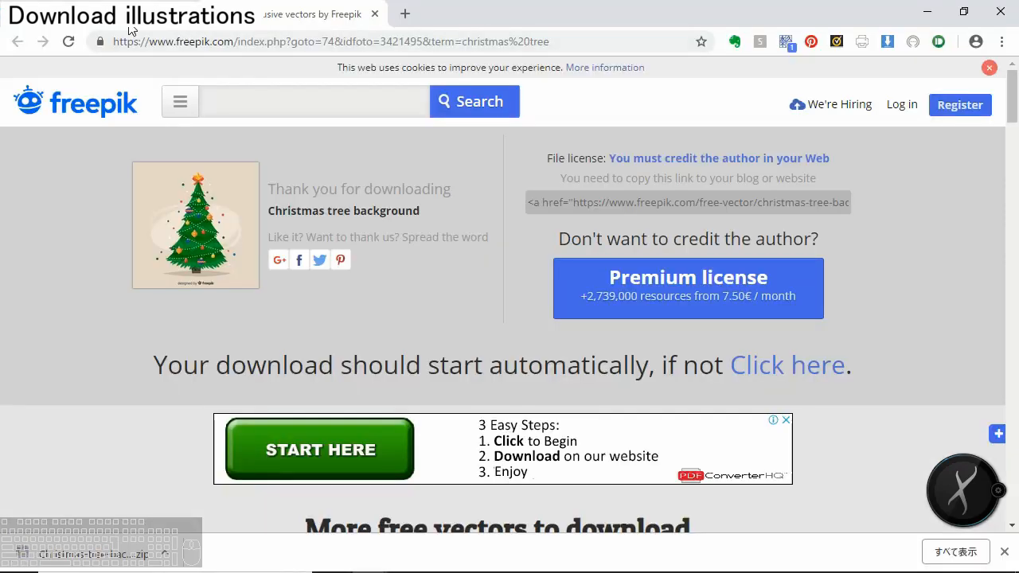
Find the "Creative christmas party banner template" among the related images on the tree vector's page and download it for free
left_click(134, 31)
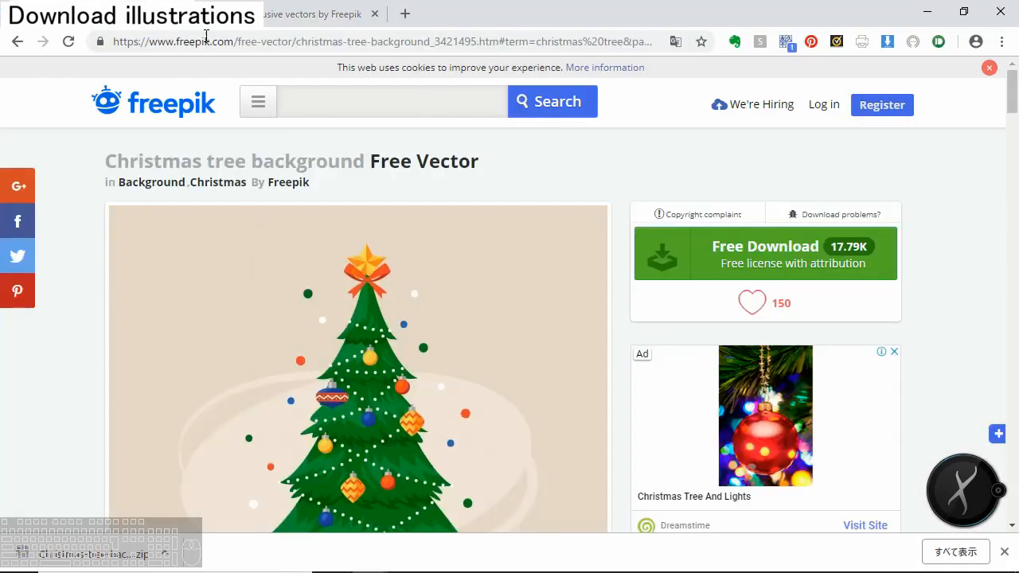
scroll(515, 336, "down", 13)
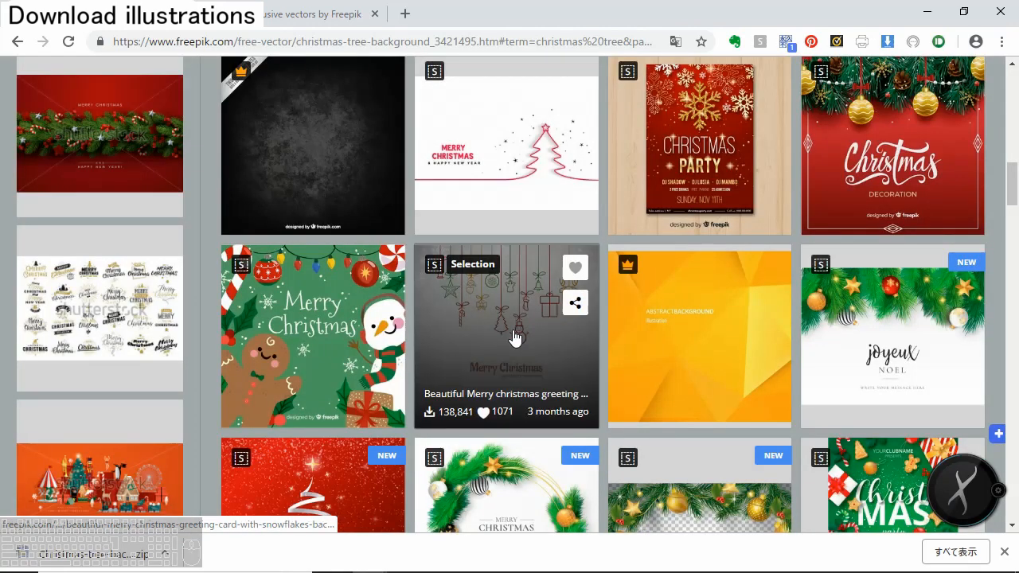
scroll(514, 337, "down", 9)
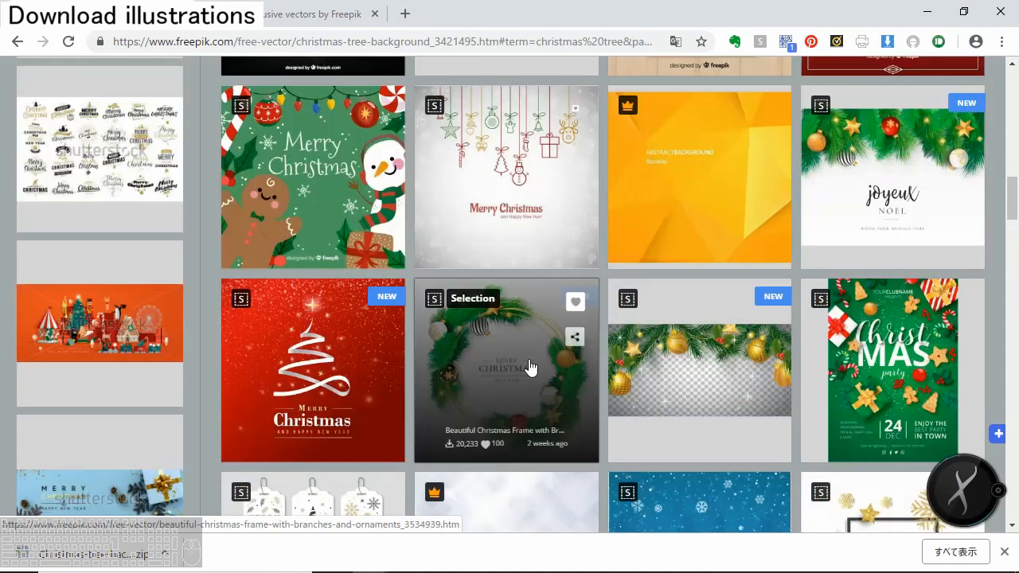
scroll(530, 366, "down", 3)
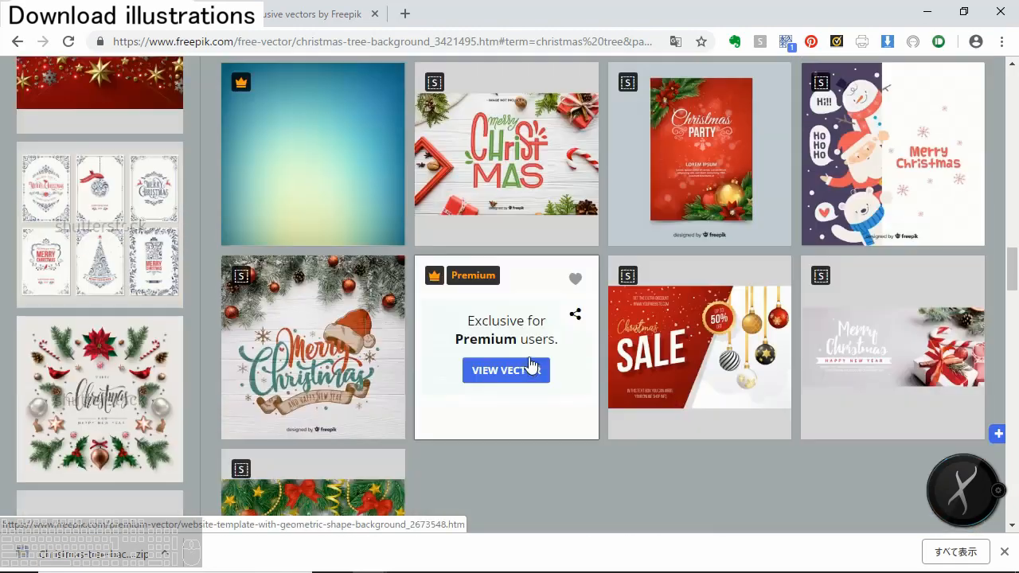
scroll(534, 365, "up", 4)
scroll(538, 365, "up", 2)
scroll(867, 306, "down", 7)
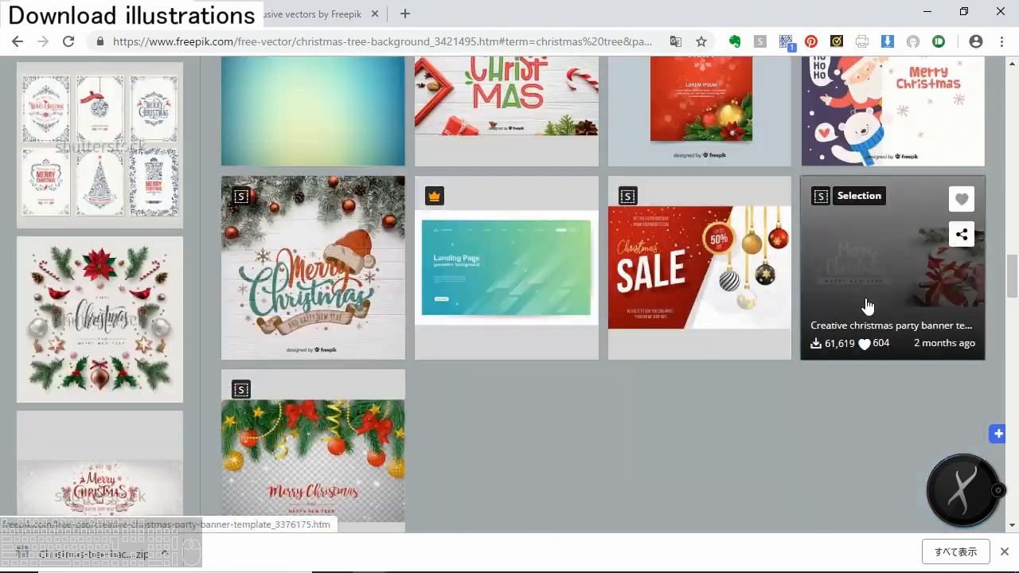
left_click(906, 278)
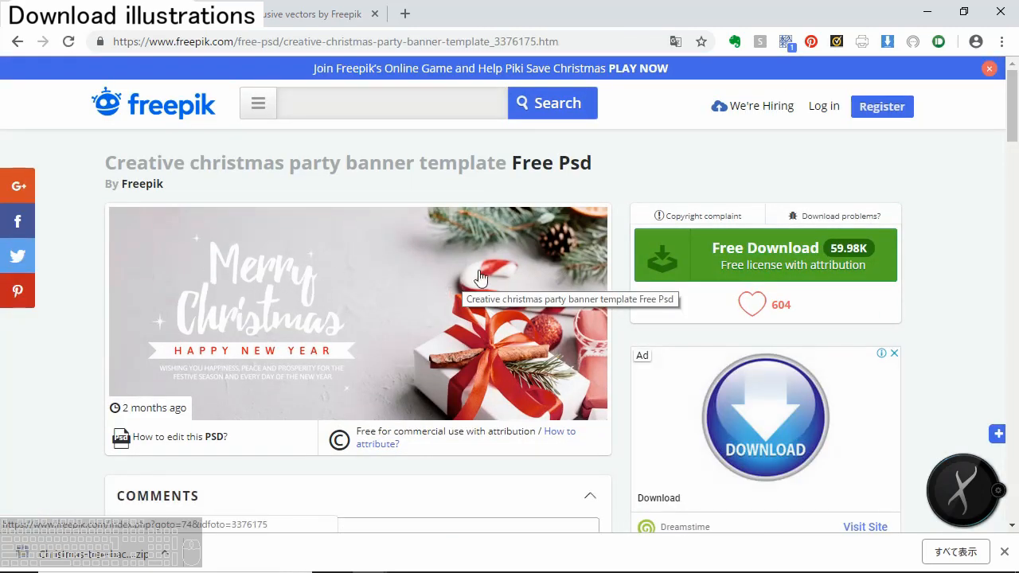
left_click(758, 257)
left_click(385, 232)
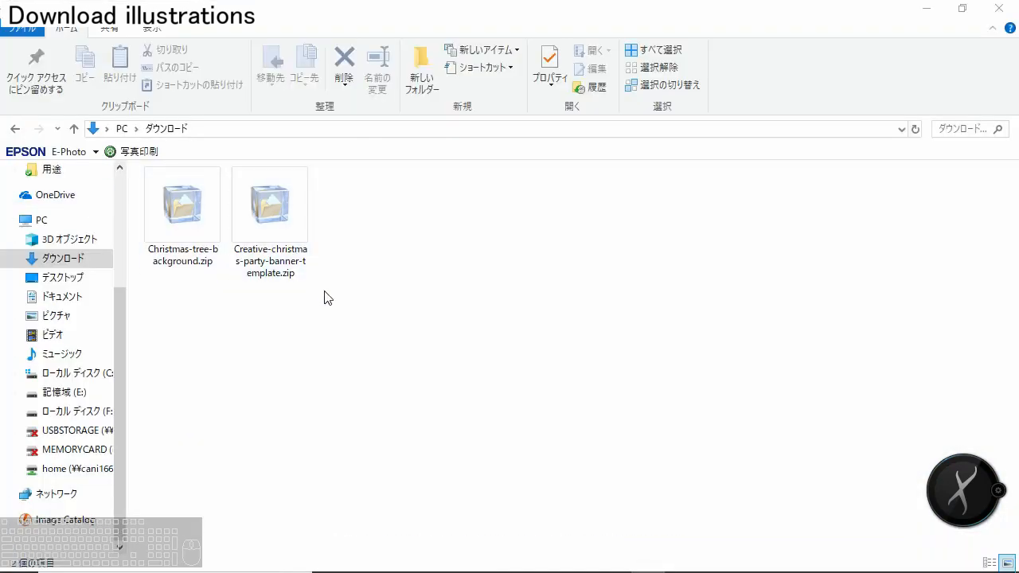
Extract both downloaded zip archives into their own folders with 7-Zip
left_click_drag(439, 298, 71, 195)
right_click(172, 201)
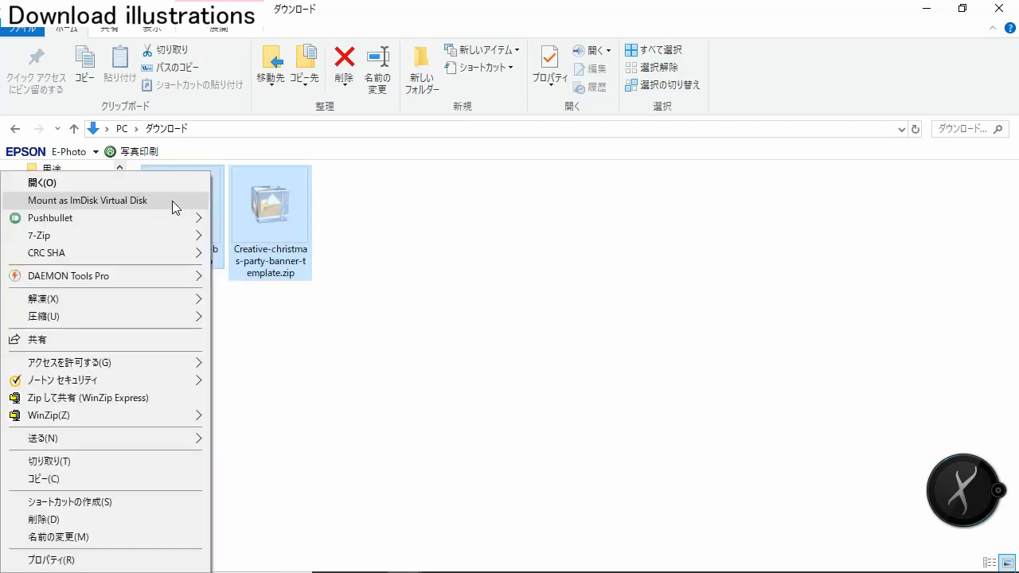
mouse_move(171, 237)
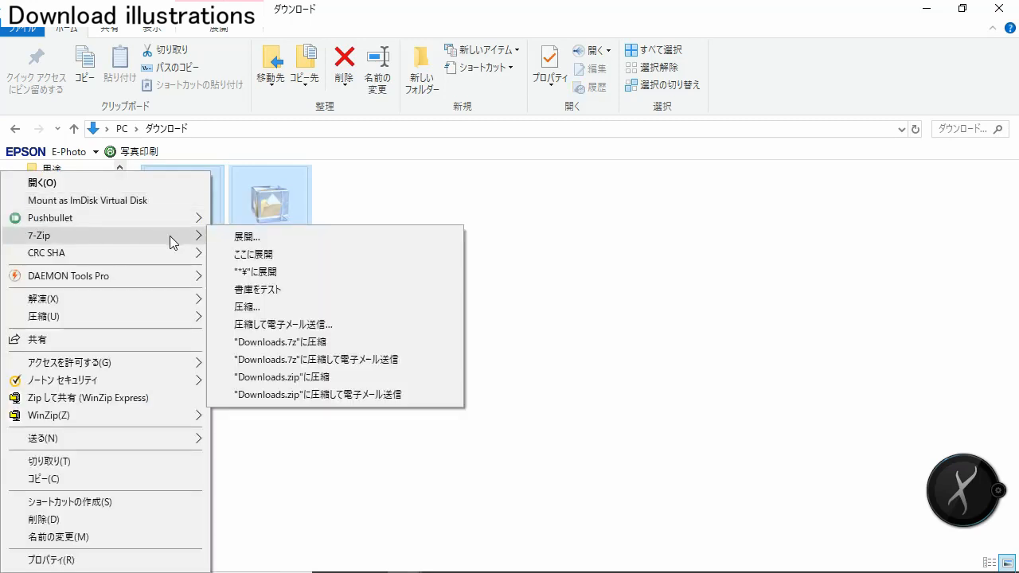
left_click(266, 272)
Look into both extracted folders and preview PI51RL0.jpg from Creative-christmas-party-banner-template
left_click(181, 206)
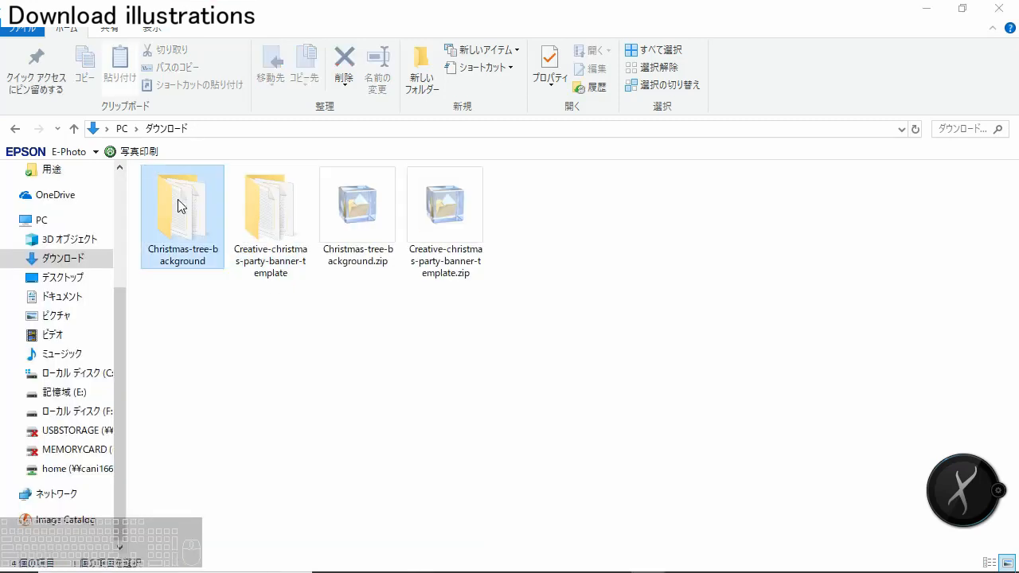
double_click(182, 207)
left_click(74, 128)
left_click(273, 188)
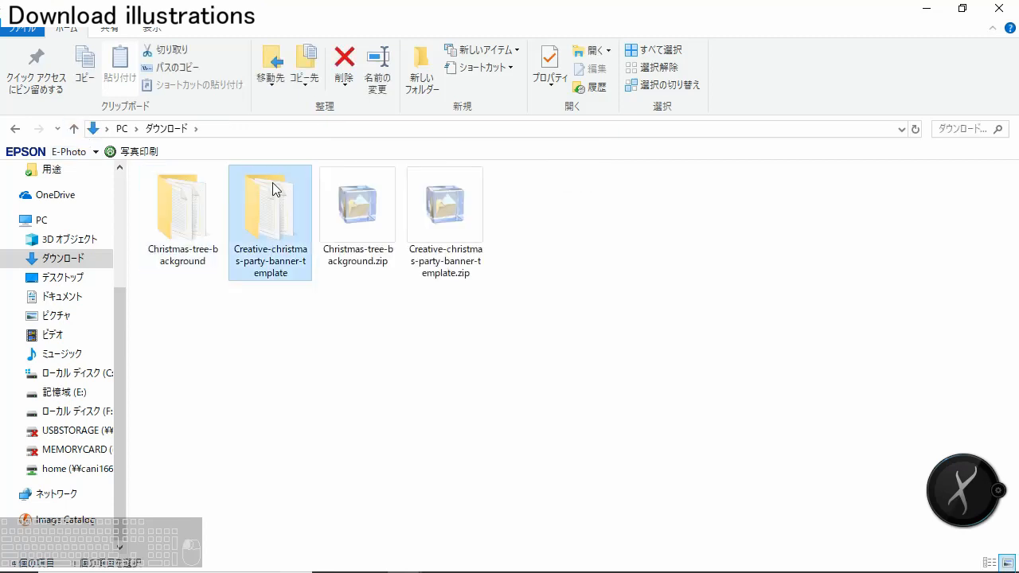
double_click(273, 188)
double_click(173, 226)
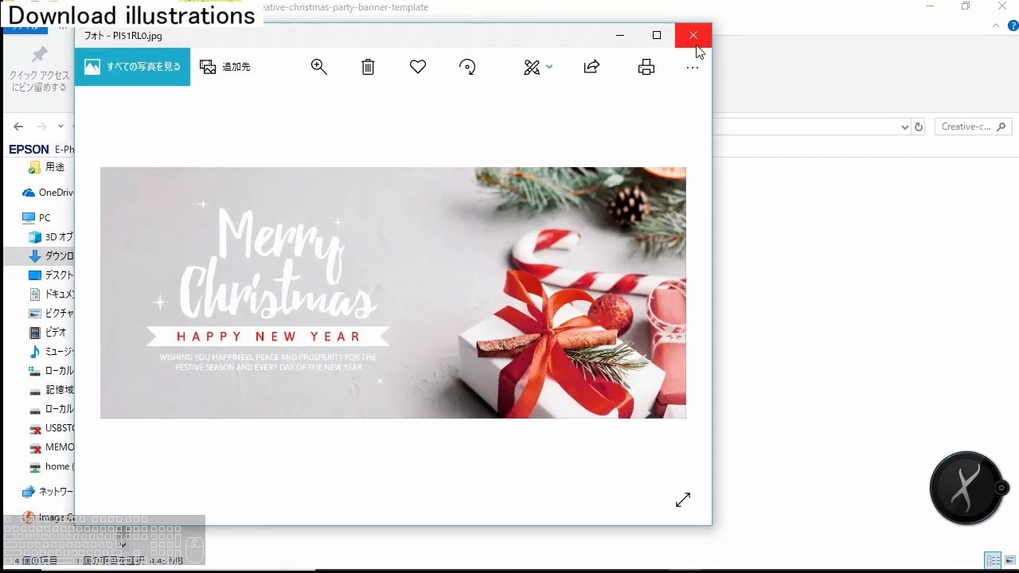
left_click(693, 35)
Copy PI51RL0.jpg and, from the Christmas-tree-background folder, 508181-PI2FR9-249.jpg to the desktop
left_click(194, 232)
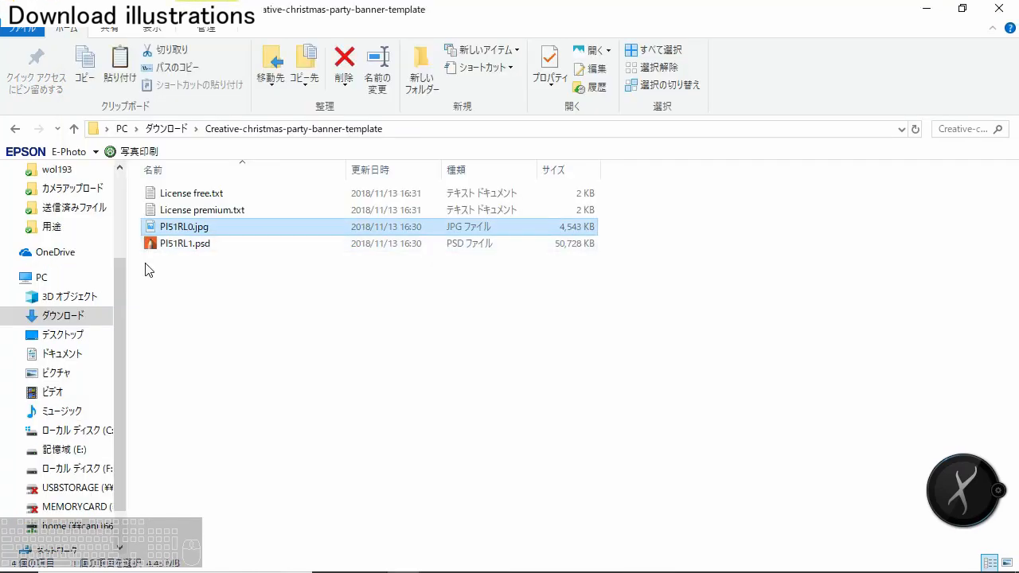
left_click(358, 325)
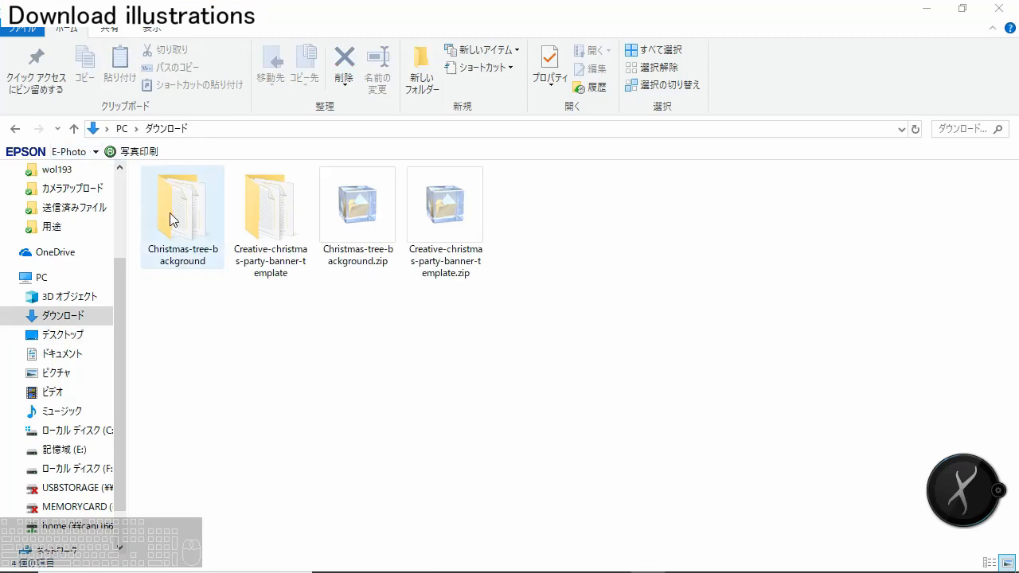
double_click(171, 212)
left_click(188, 198)
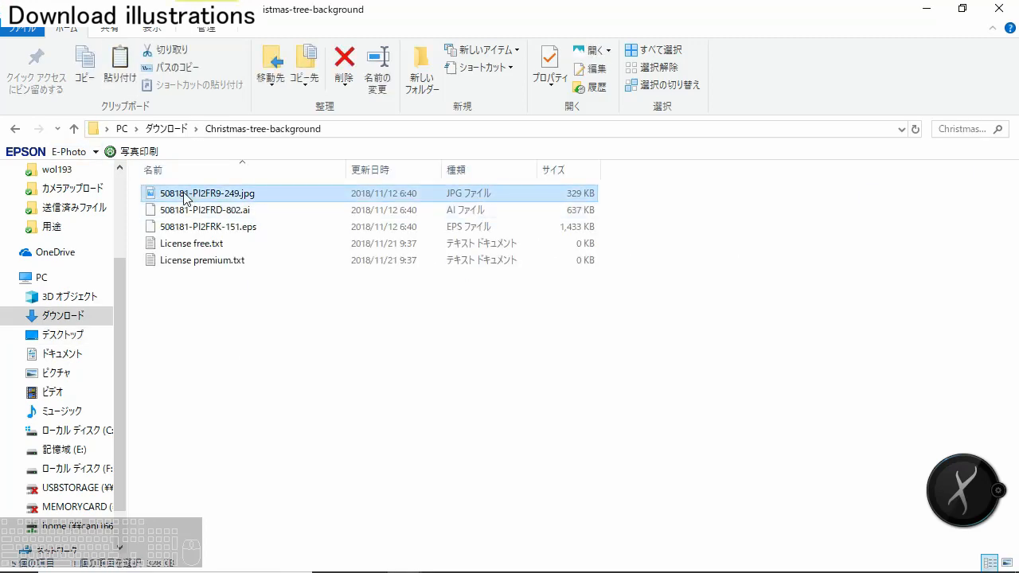
left_click(54, 333)
key("ctrl+v")
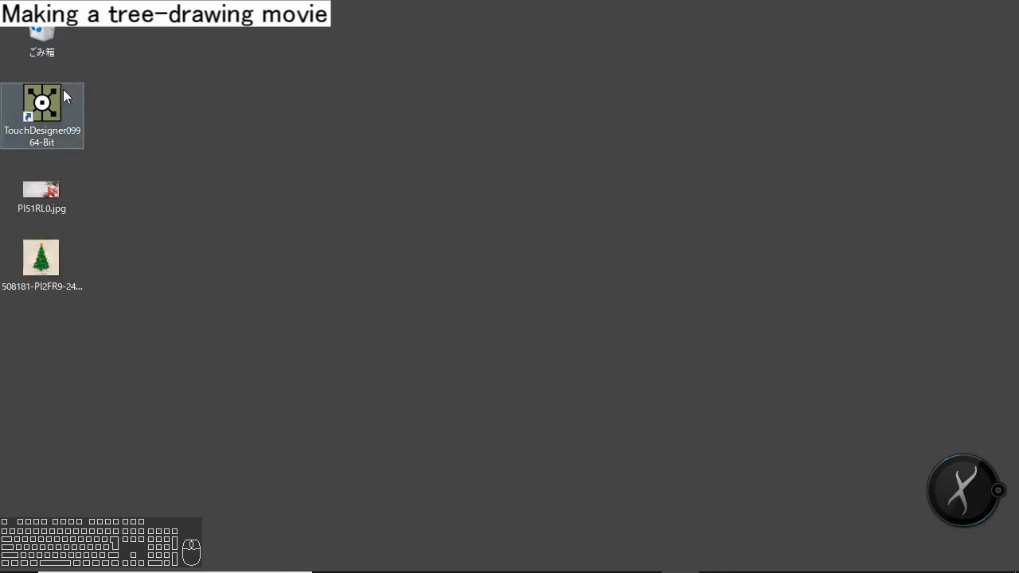
Switch to TouchDesigner and clear the workspace by deleting all default operators and closing the Palette
double_click(60, 99)
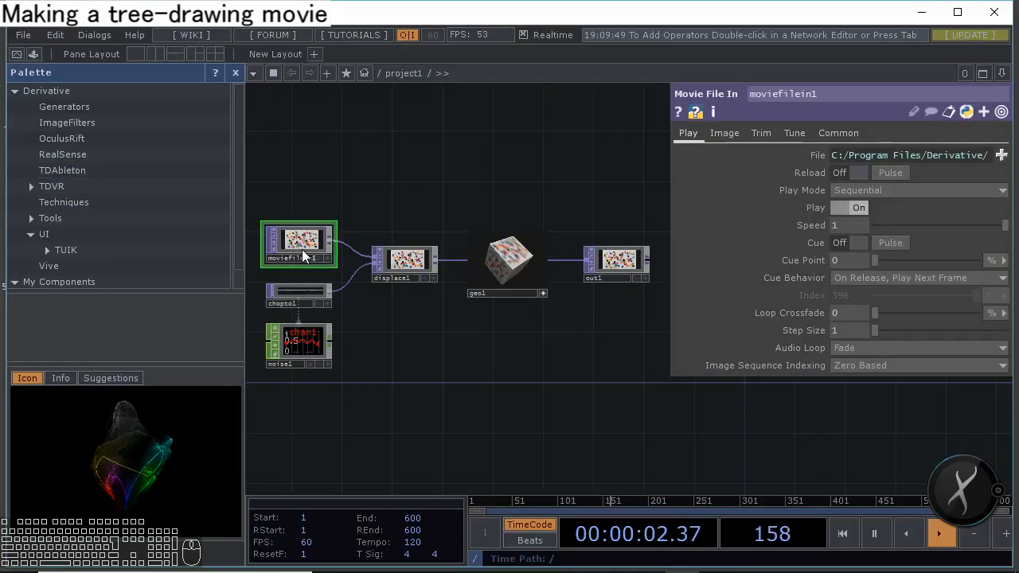
left_click_drag(317, 328, 329, 330)
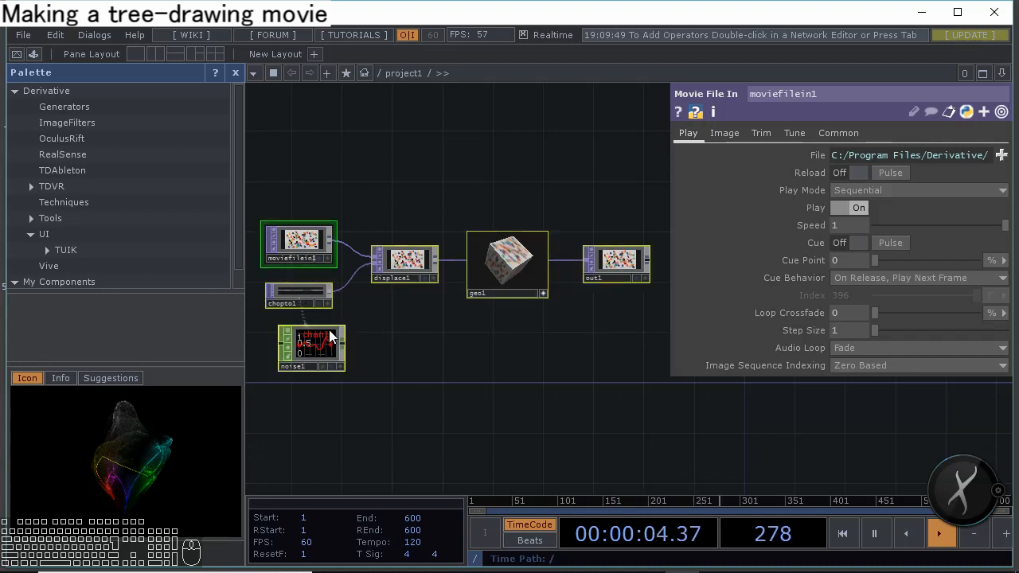
key("Delete")
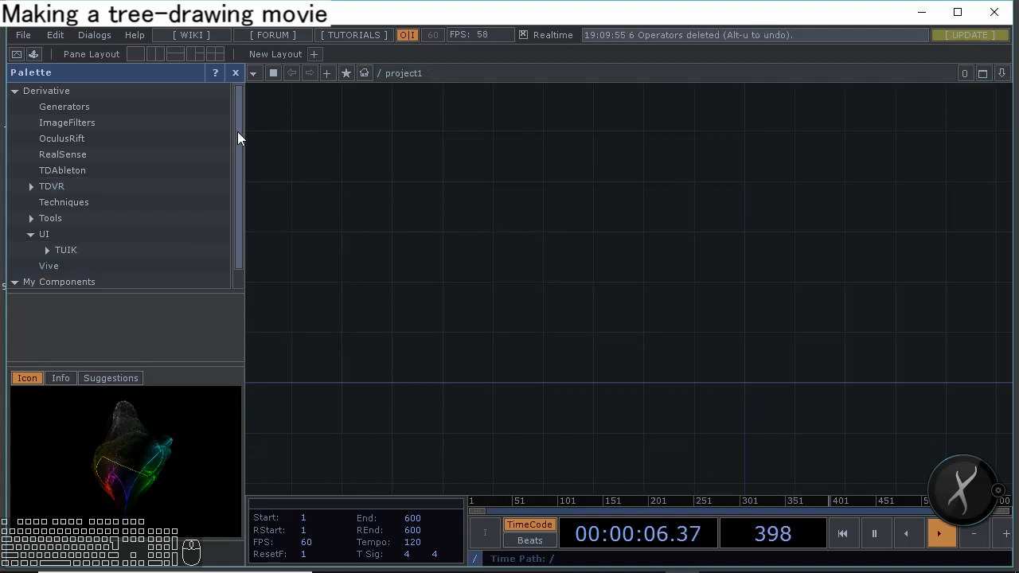
left_click(235, 73)
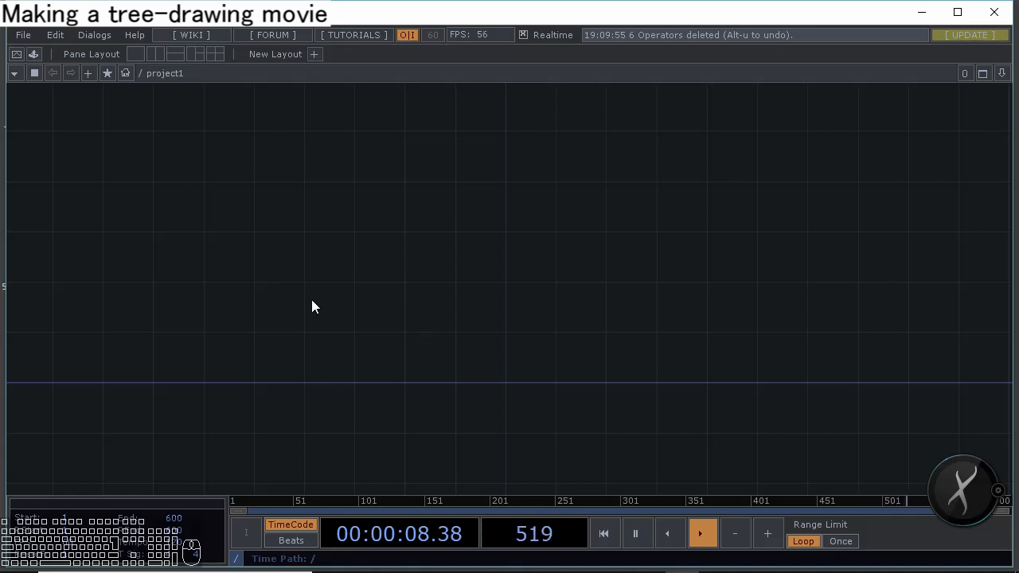
Add a Movie File In TOP to the empty project1 network
key("Tab")
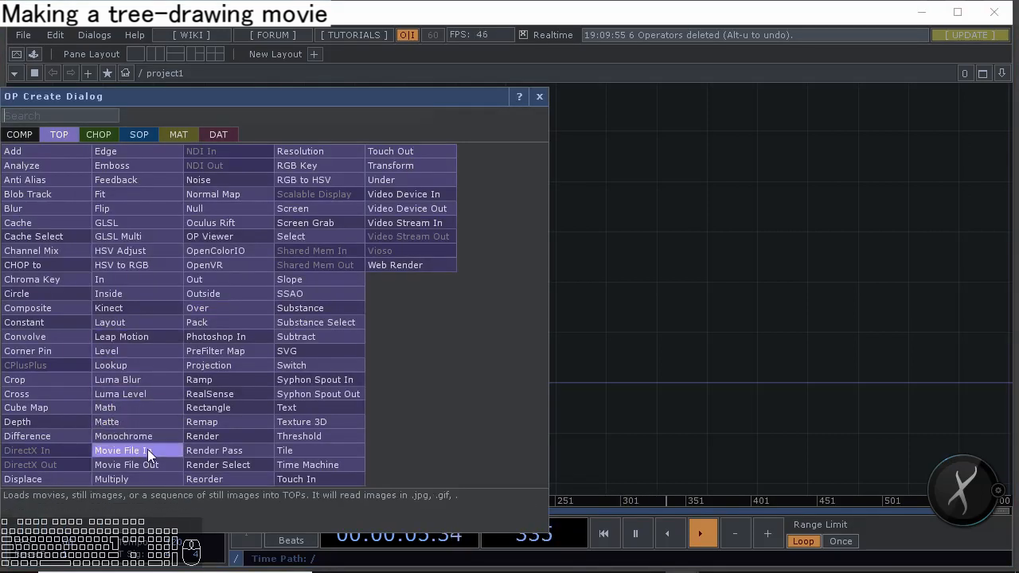
left_click(148, 454)
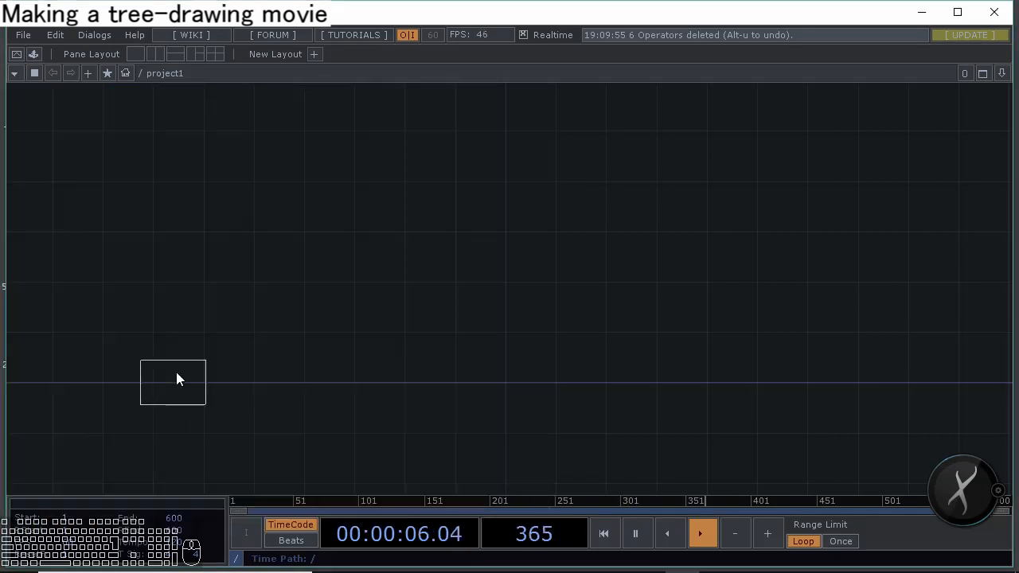
left_click(177, 380)
scroll(268, 334, "up", 3)
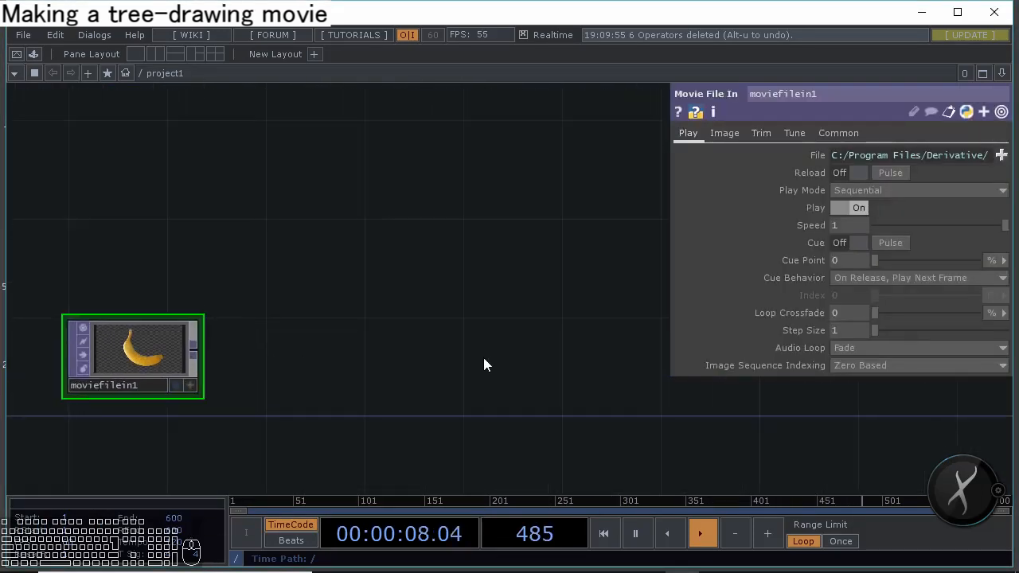
Load 508181-PI2FR9-249.jpg from the desktop into the Movie File In TOP
left_click(1001, 155)
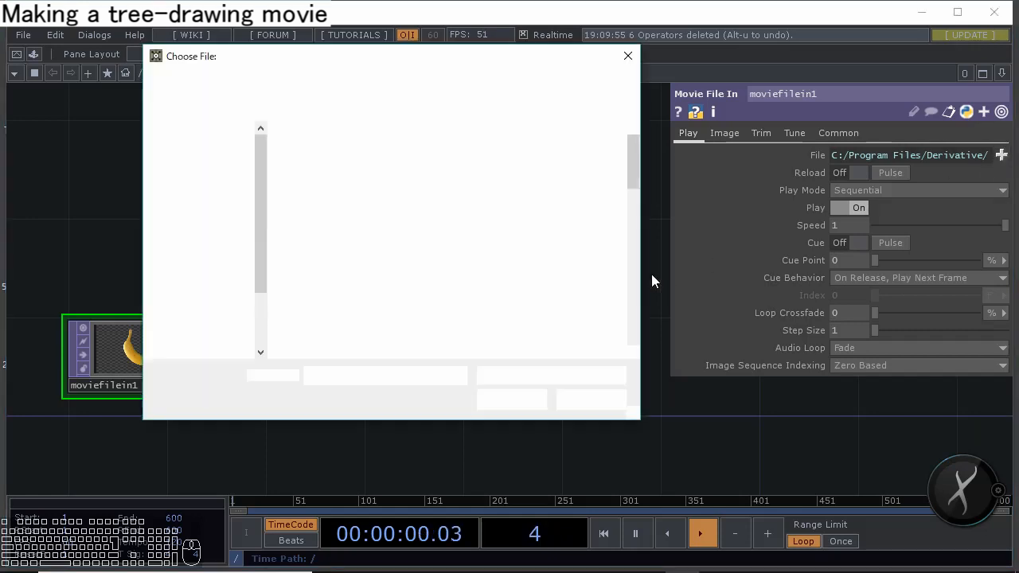
left_click(206, 193)
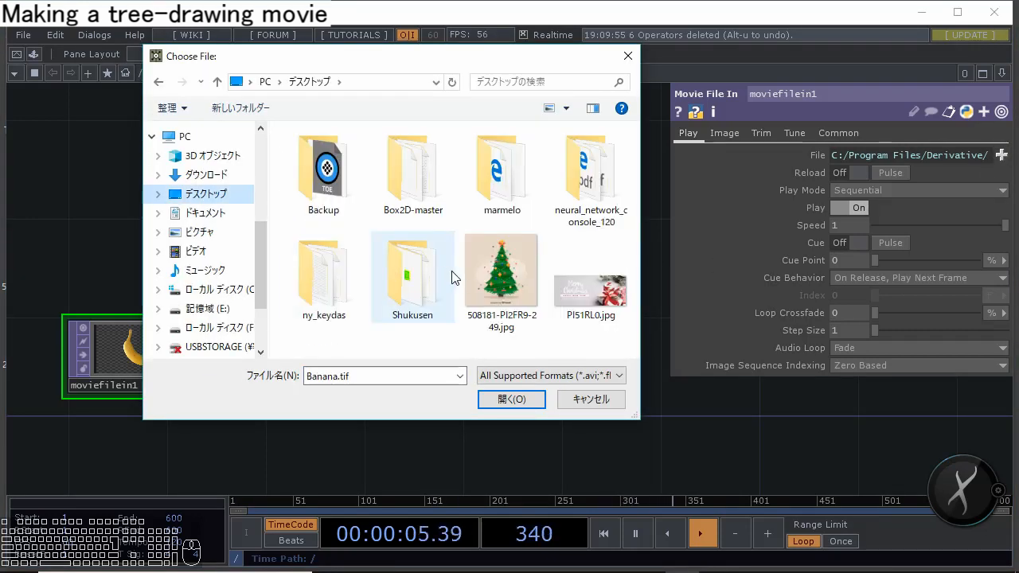
double_click(502, 282)
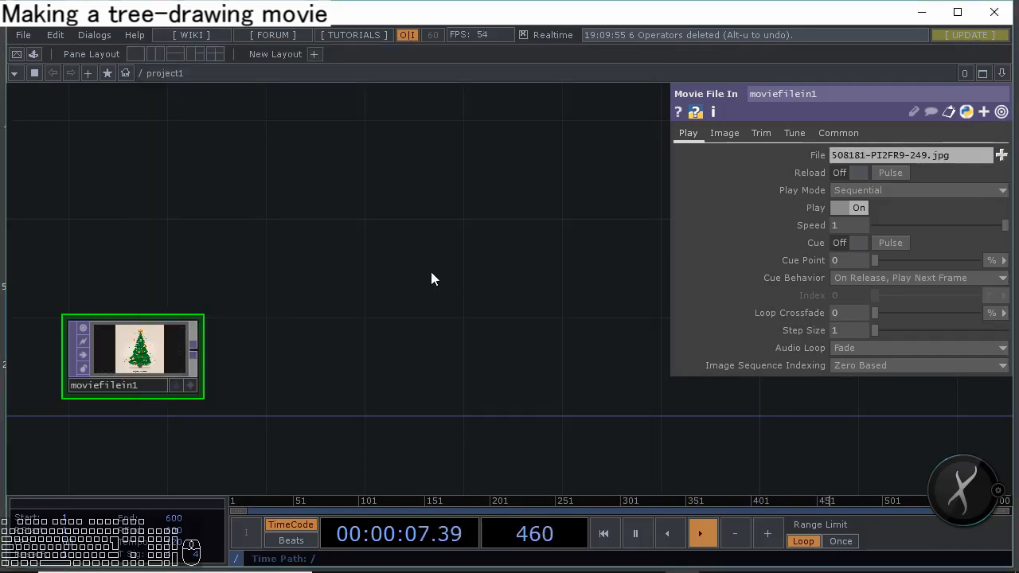
Add a Level TOP connected to the output of moviefilein1
scroll(144, 356, "up", 5)
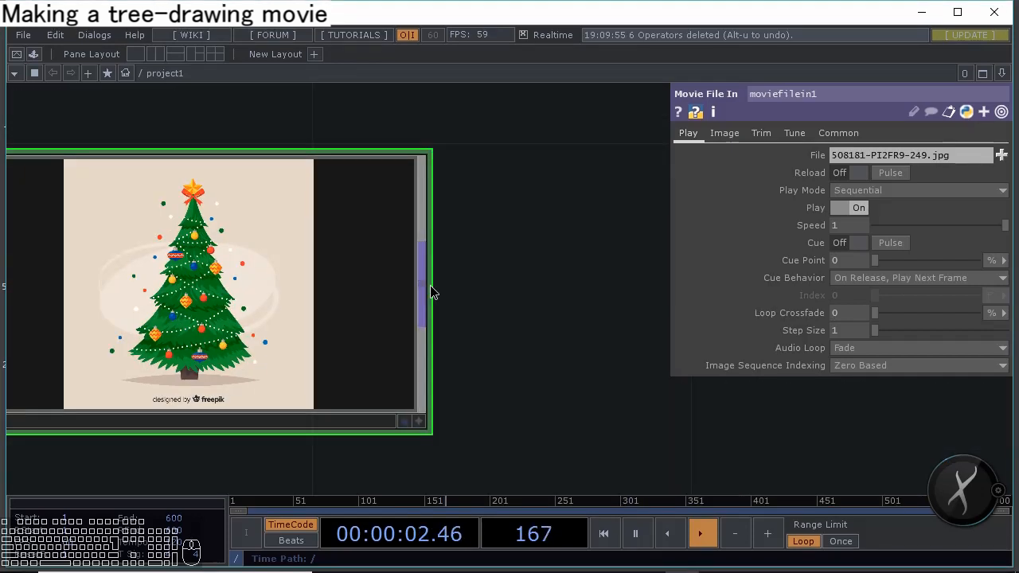
key("Tab")
left_click(261, 327)
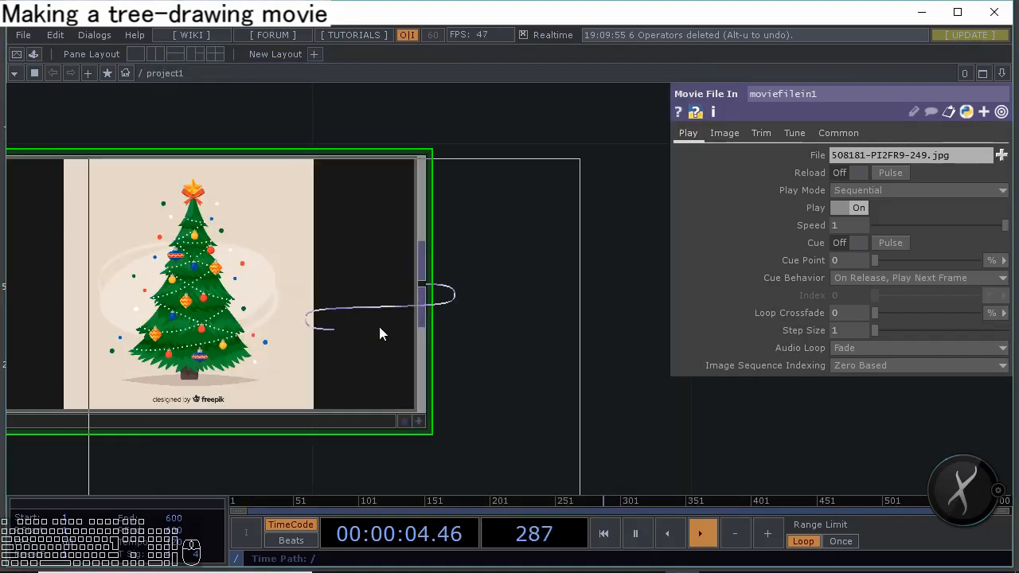
left_click(646, 299)
left_click_drag(350, 436, 229, 415)
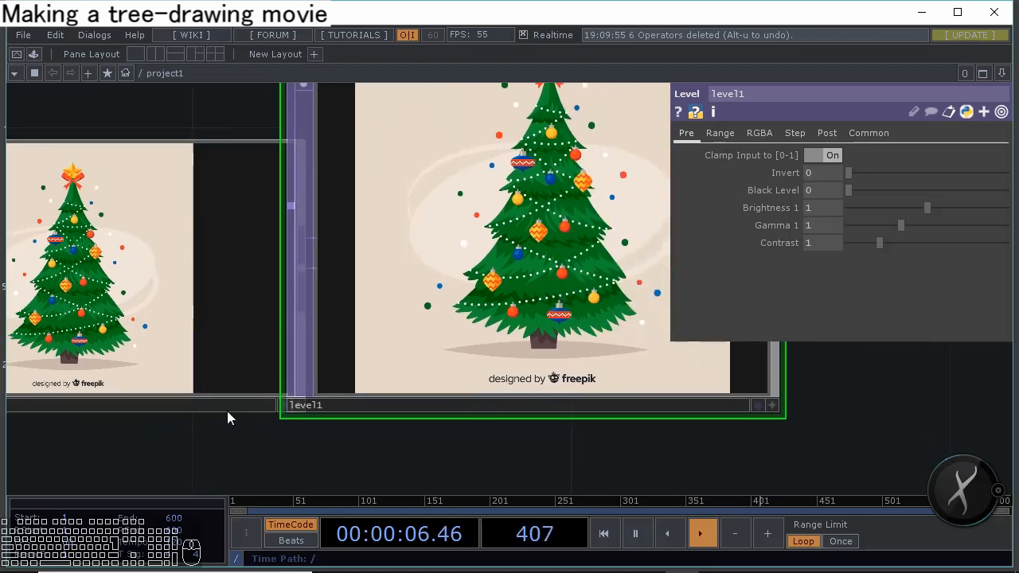
scroll(325, 407, "down", 4)
left_click_drag(443, 357, 493, 359)
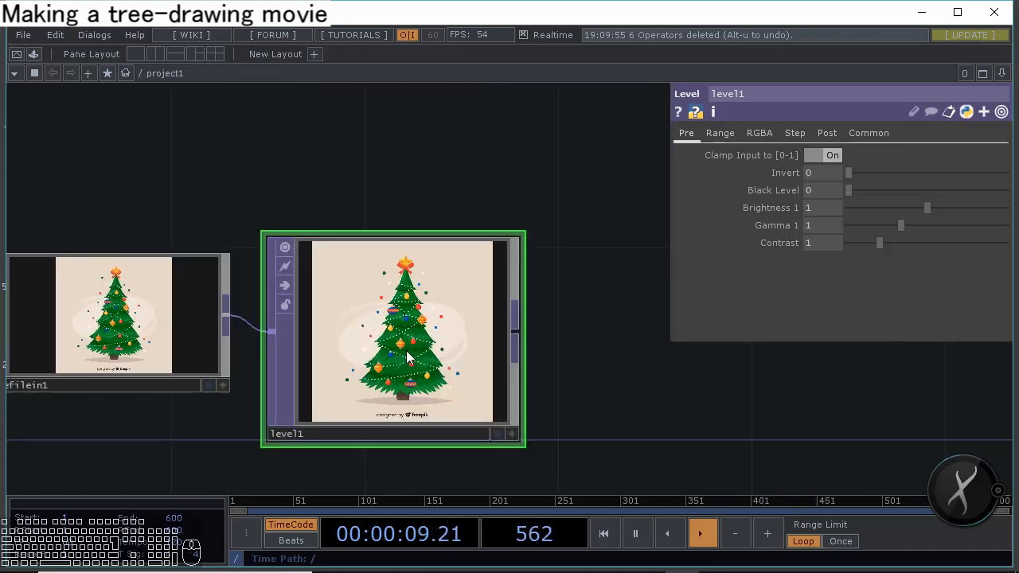
scroll(412, 354, "up", 2)
scroll(411, 353, "up", 1)
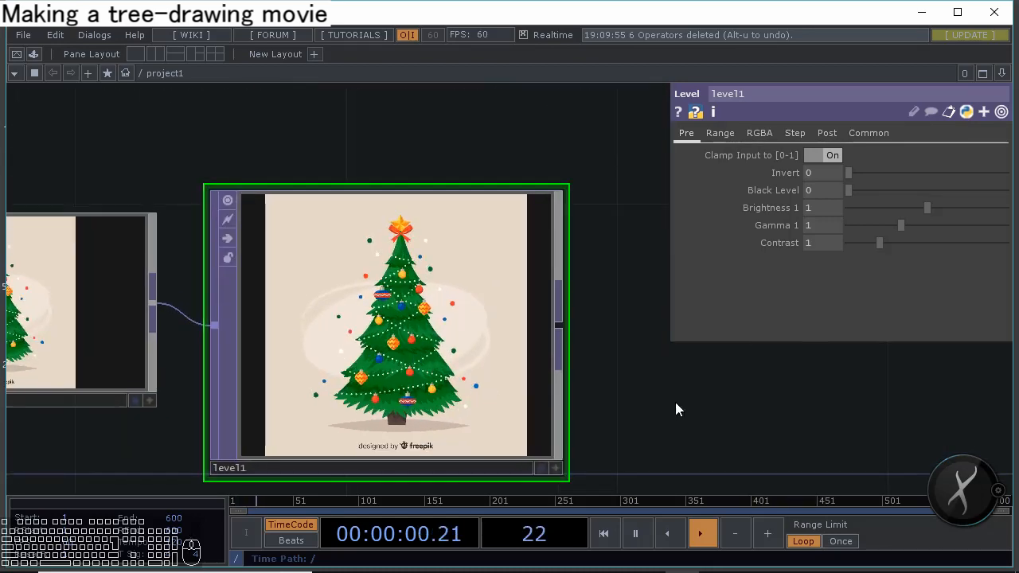
Set the Level TOP's In Low and In High range values both to 0.6
left_click(720, 134)
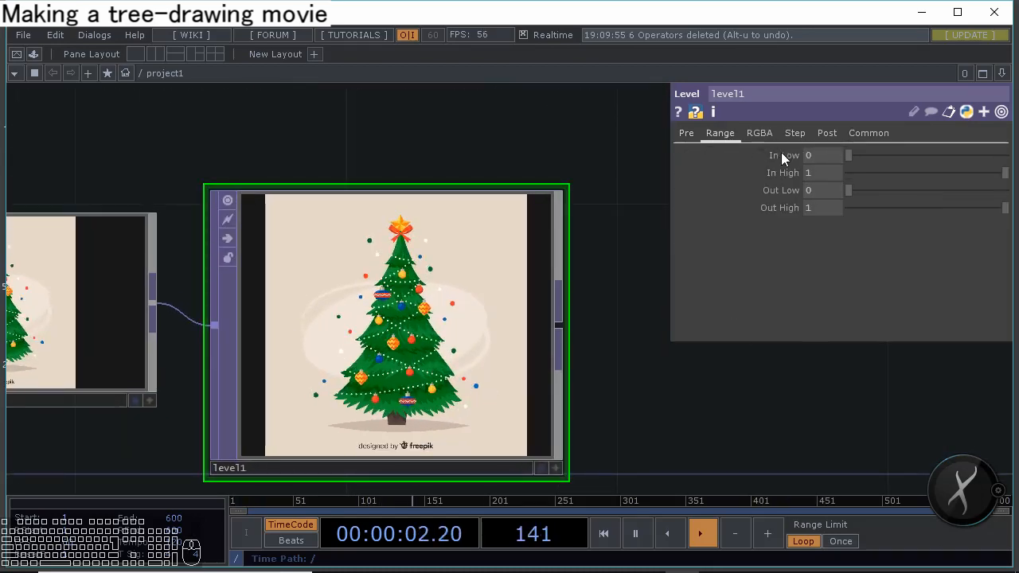
left_click_drag(850, 158, 932, 152)
left_click_drag(1002, 171, 984, 174)
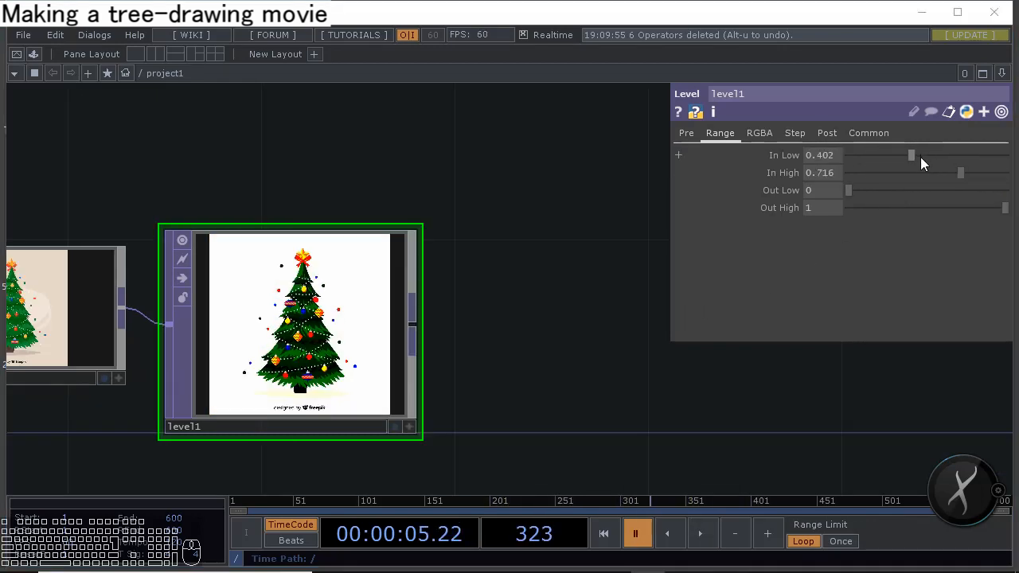
left_click_drag(915, 153, 948, 172)
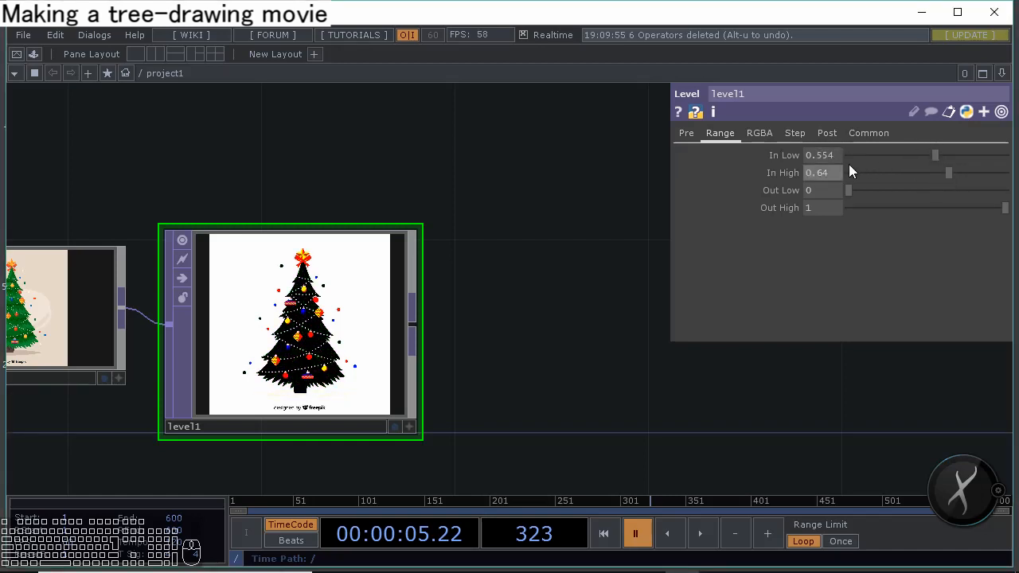
left_click_drag(803, 153, 794, 141)
type("0.6")
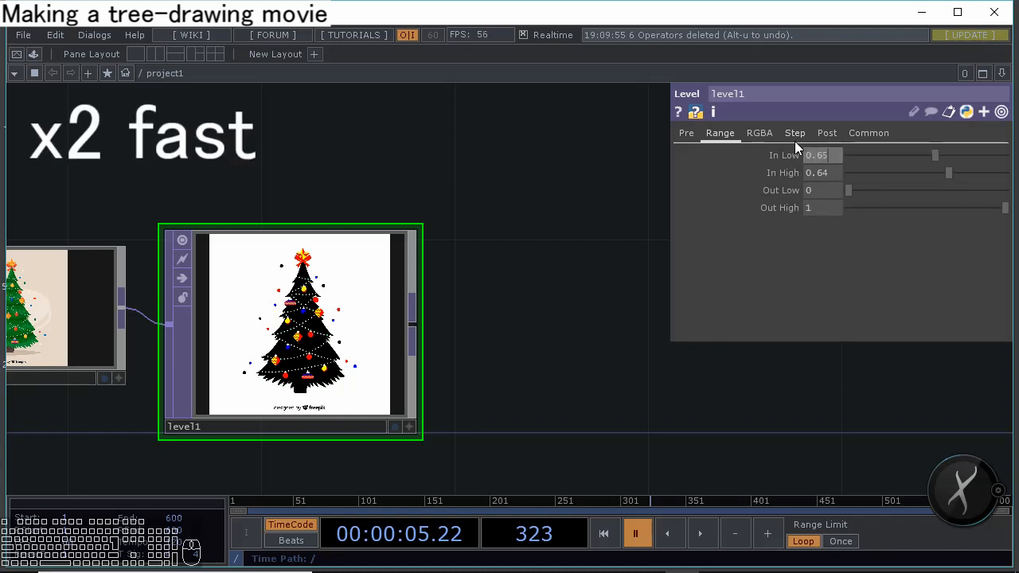
key("Tab")
type("0.6")
key("Return")
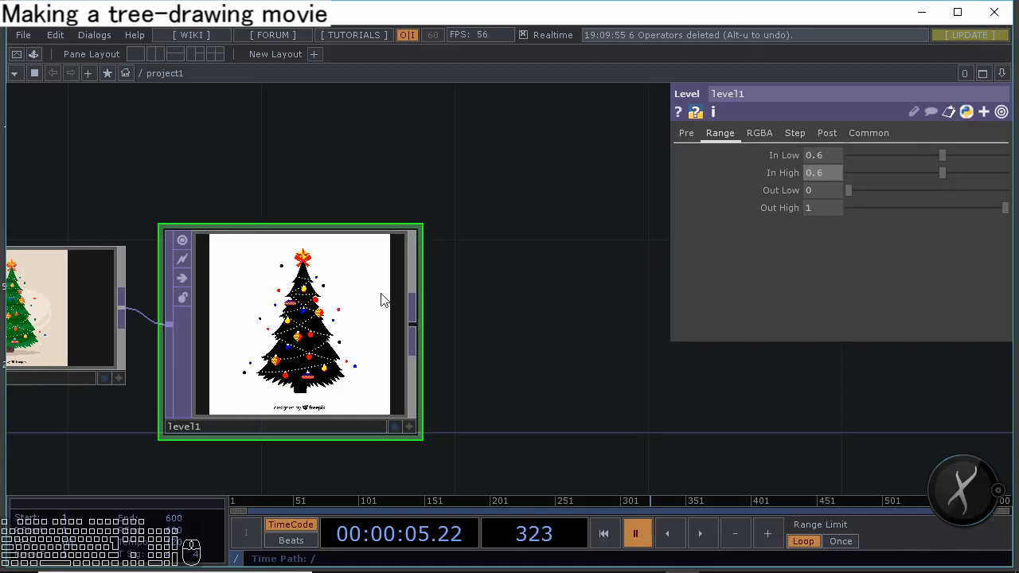
Make room between moviefilein1 and level1 and insert a Crop TOP into their connection
left_click_drag(382, 295, 623, 296)
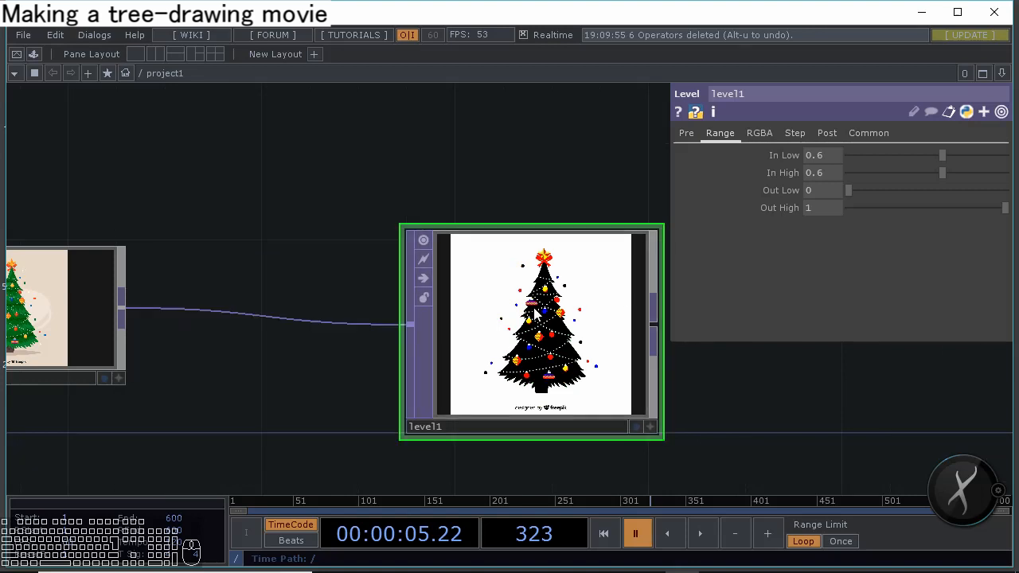
right_click(280, 319)
right_click(279, 317)
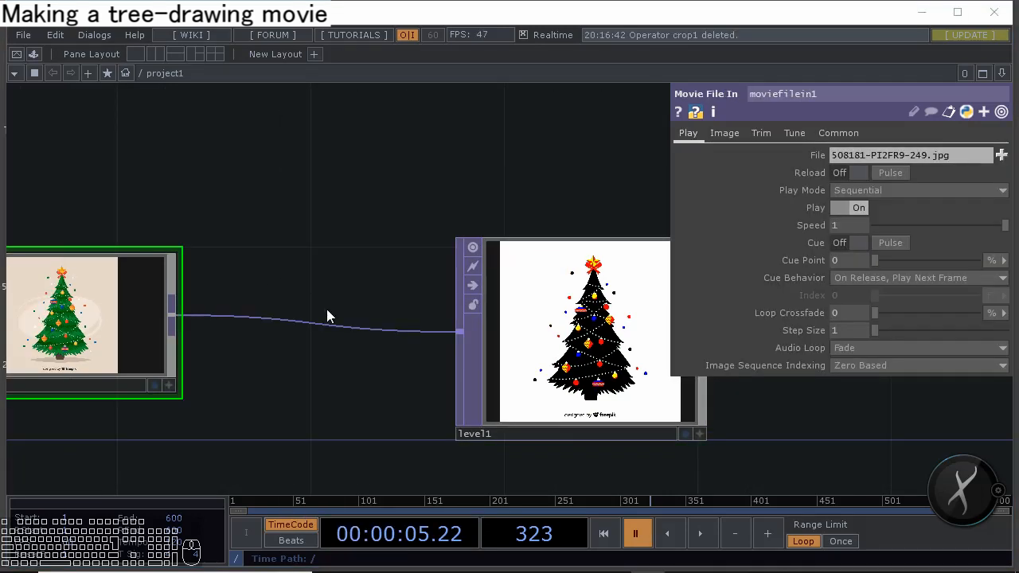
right_click(332, 317)
left_click(343, 304)
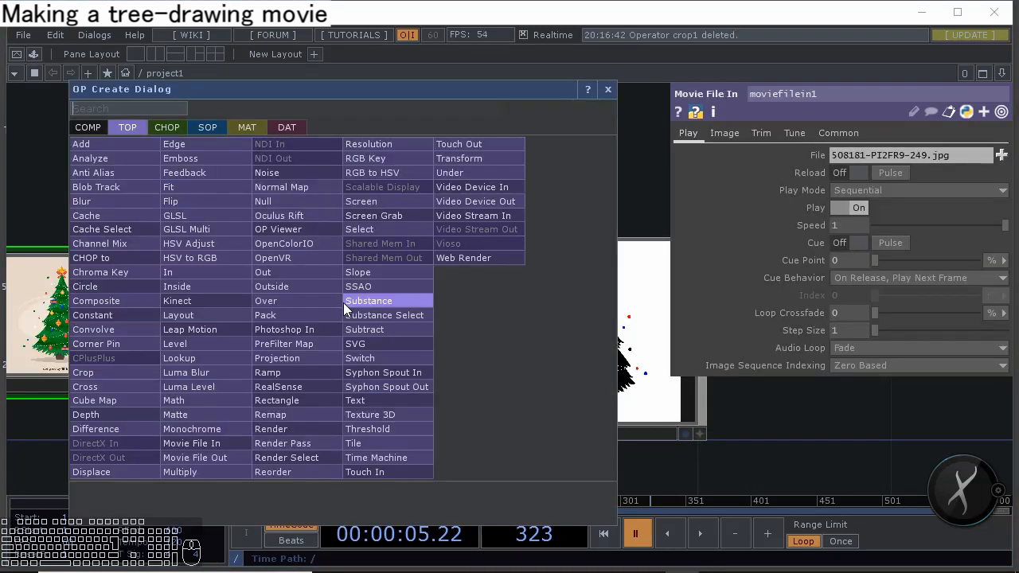
left_click(120, 376)
left_click(318, 331)
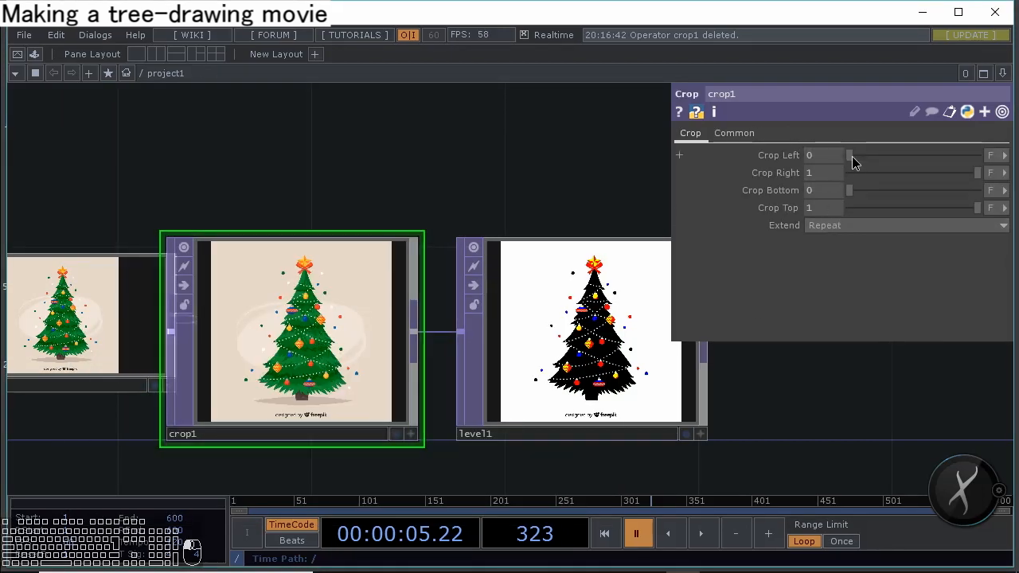
Crop the image around the tree with Crop Left 0.18, Right 0.826, Bottom 0.106 and Top 0.925
left_click_drag(852, 156, 875, 167)
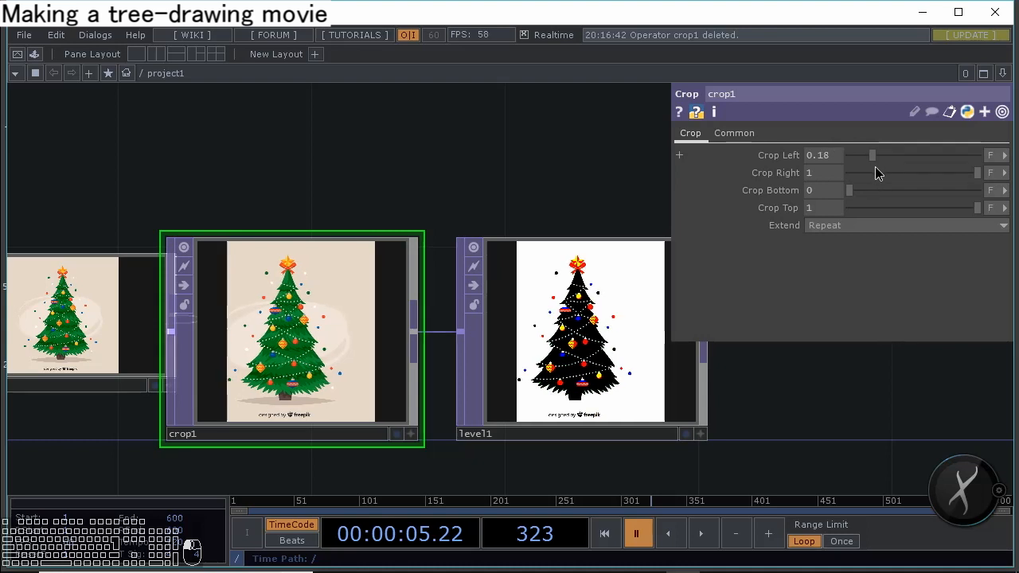
left_click_drag(976, 172, 953, 170)
left_click_drag(849, 190, 859, 196)
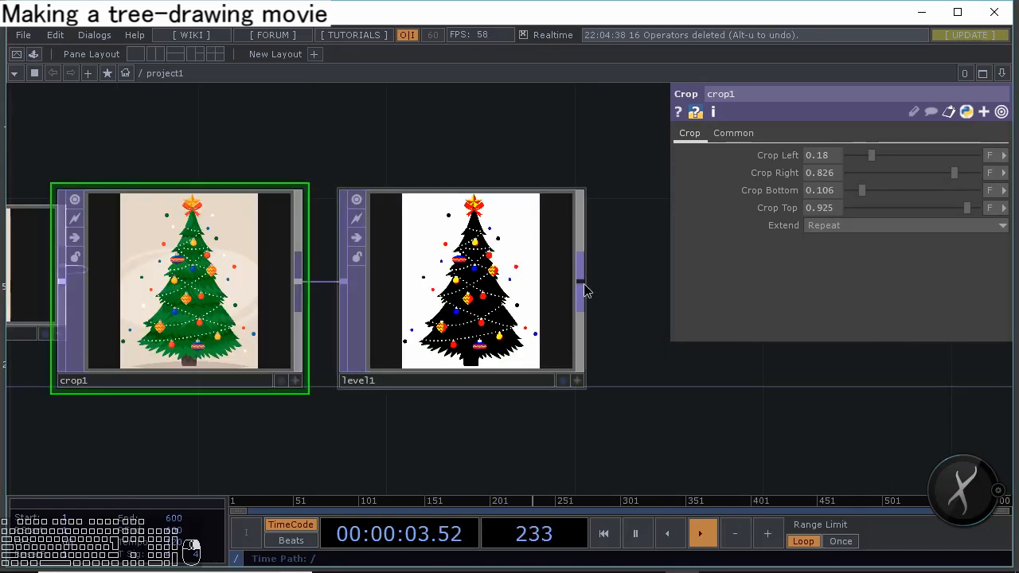
Connect an Edge TOP to the output of level1 and a Null TOP to the output of the edge
right_click(583, 284)
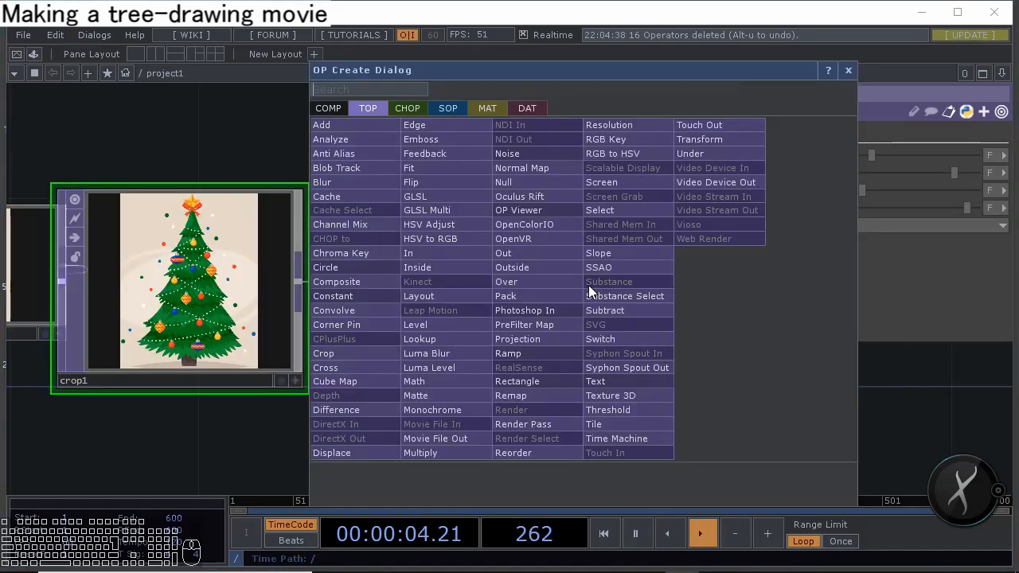
left_click(425, 124)
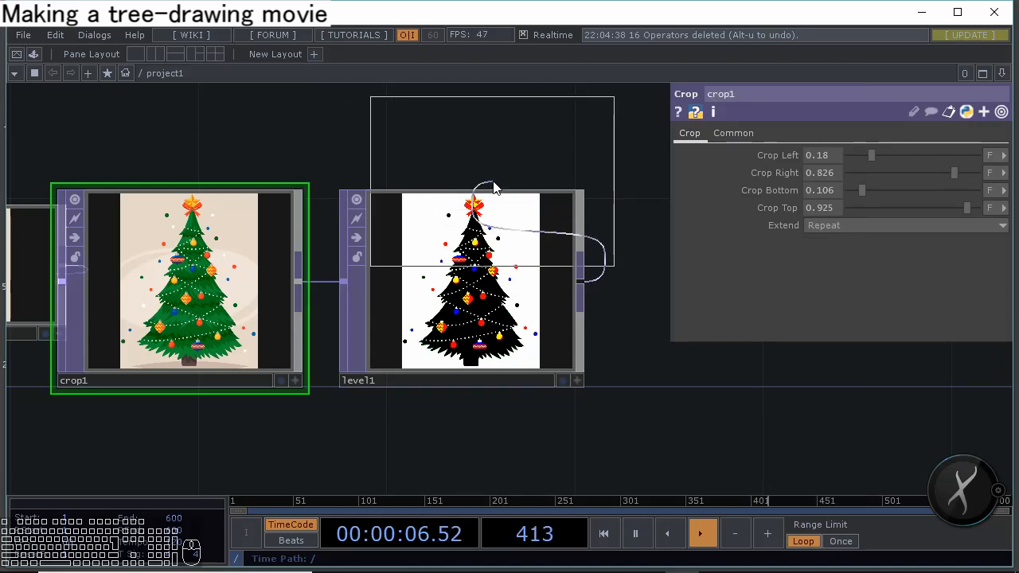
left_click(721, 283)
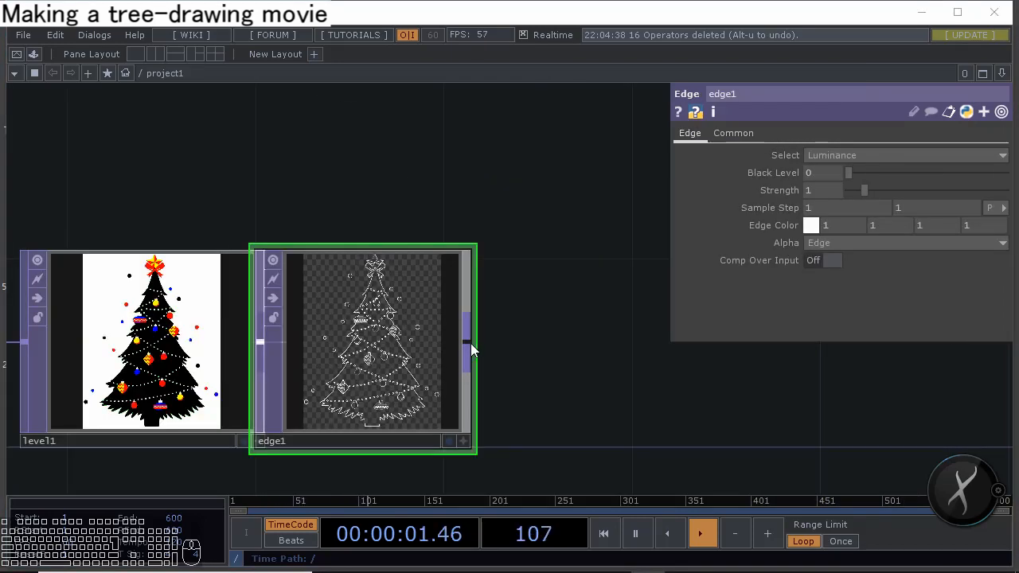
right_click(470, 343)
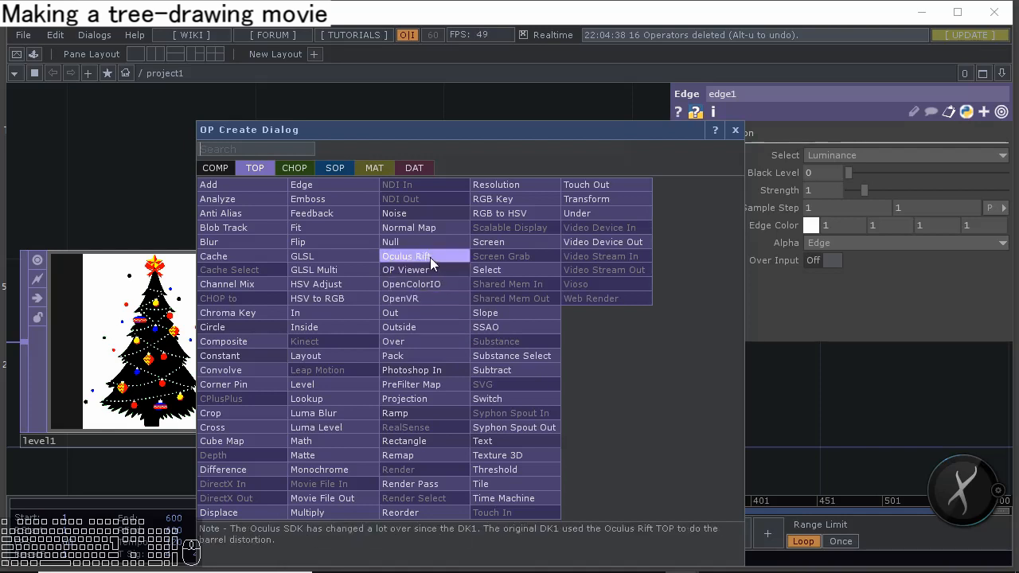
left_click(406, 243)
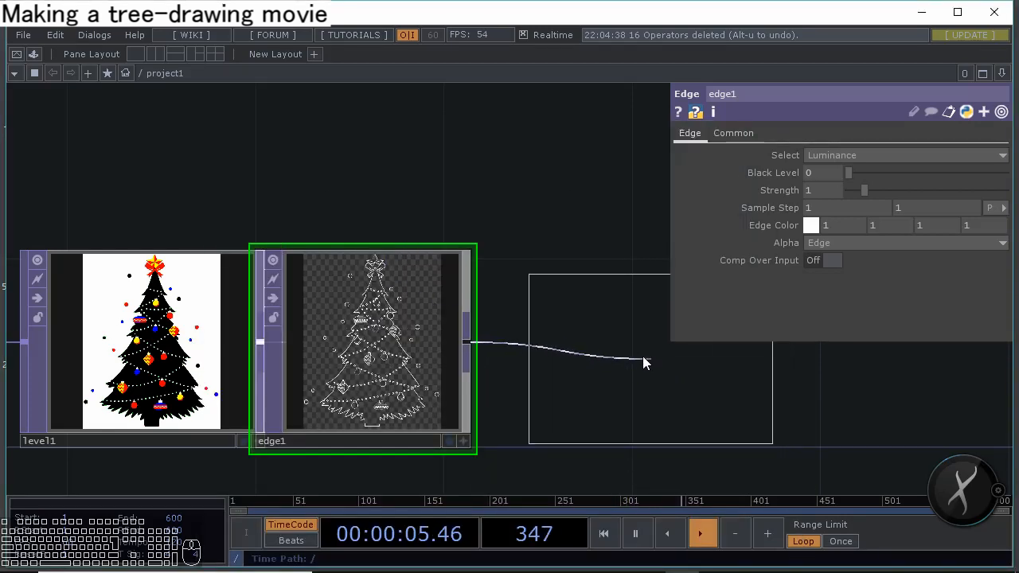
left_click(598, 345)
left_click_drag(823, 430, 669, 435)
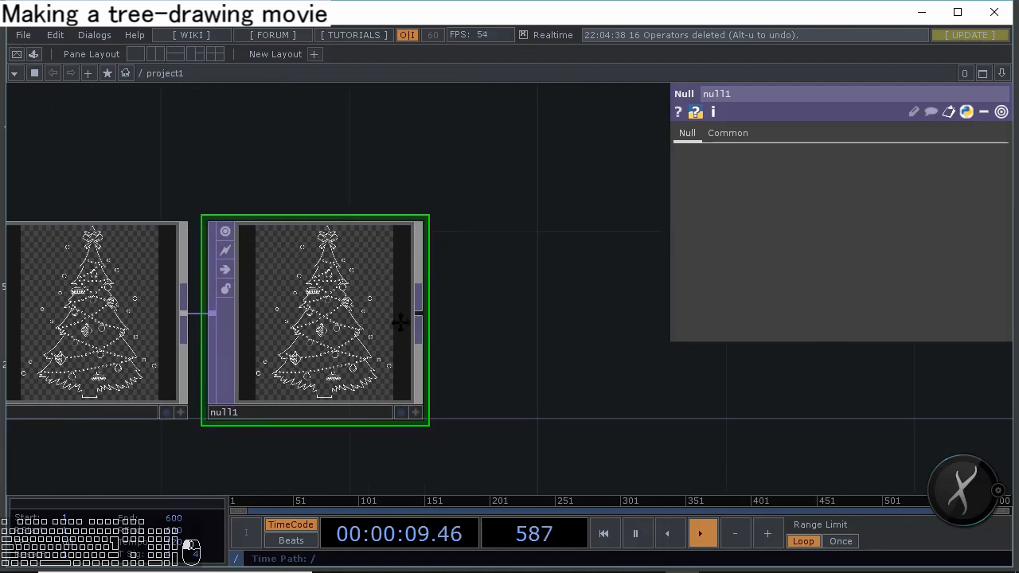
Add a Trace SOP beside null1 and turn off its Add Point Texture and Compute Normals options
key("Tab")
left_click(400, 161)
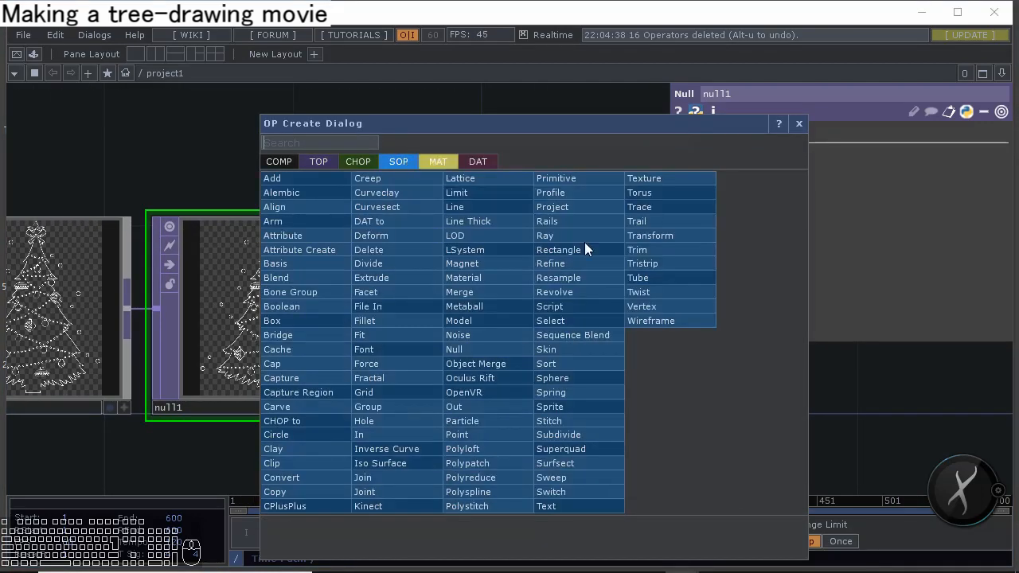
left_click(639, 207)
left_click(437, 430)
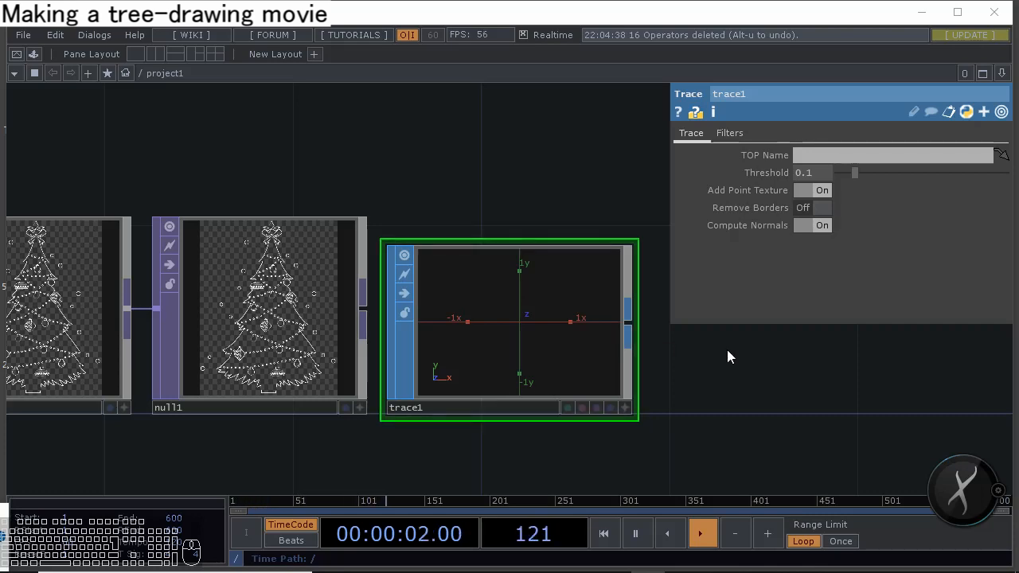
left_click_drag(757, 332, 699, 365)
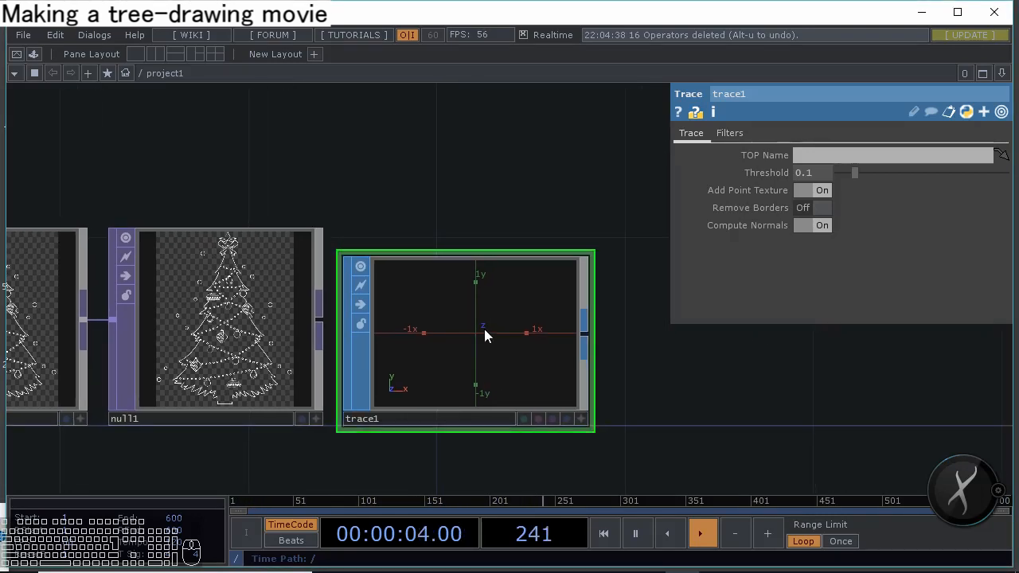
left_click(808, 189)
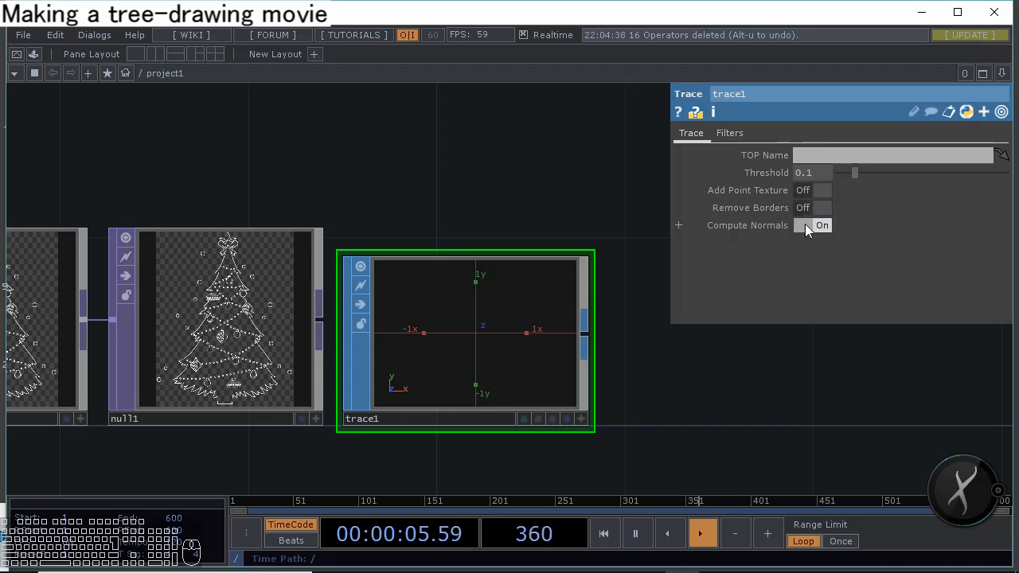
left_click(804, 226)
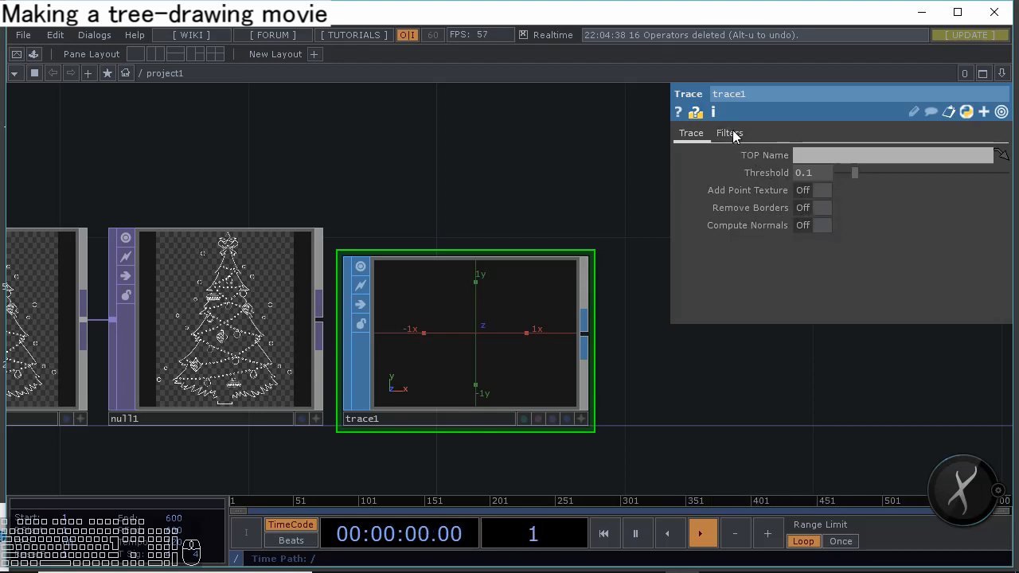
Use null1 as the image traced by trace1 and turn on Resample Shapes with a Step Size of 50
left_click(730, 133)
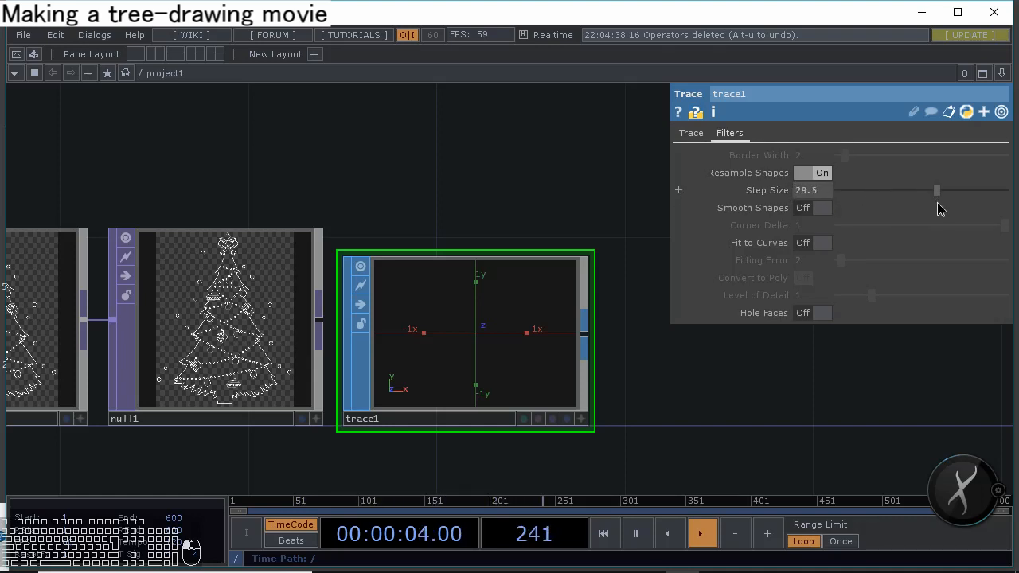
left_click_drag(958, 190, 1004, 190)
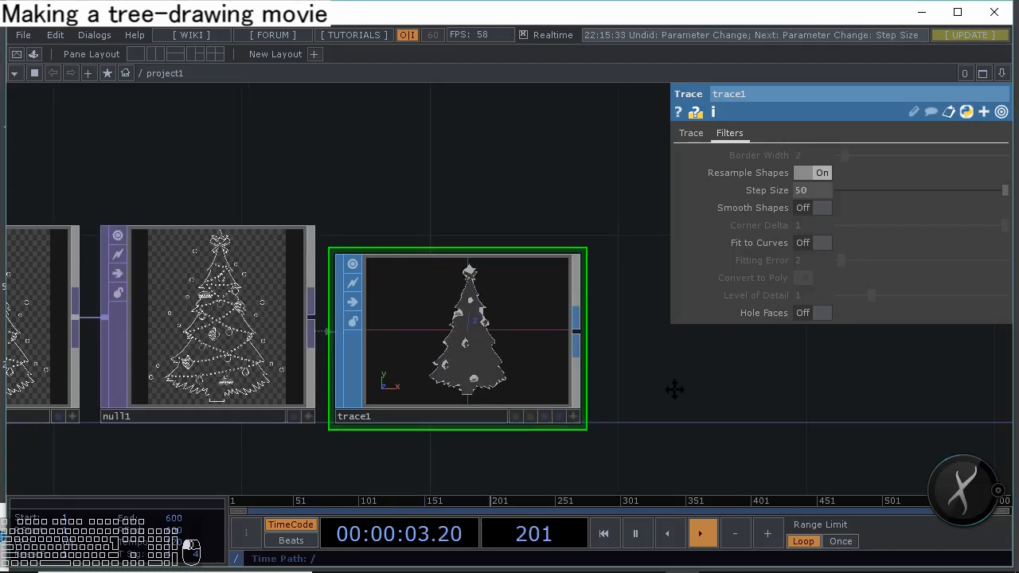
left_click_drag(674, 389, 562, 366)
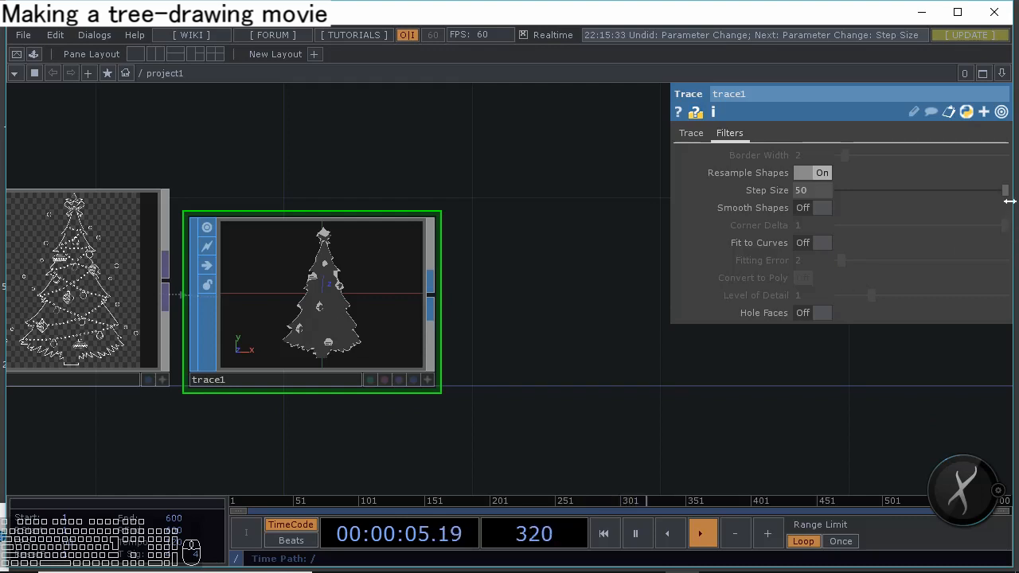
Reduce trace1's Step Size to 22.4, checking the point and primitive counts in its operator info
left_click_drag(1005, 192, 995, 192)
left_click(714, 112)
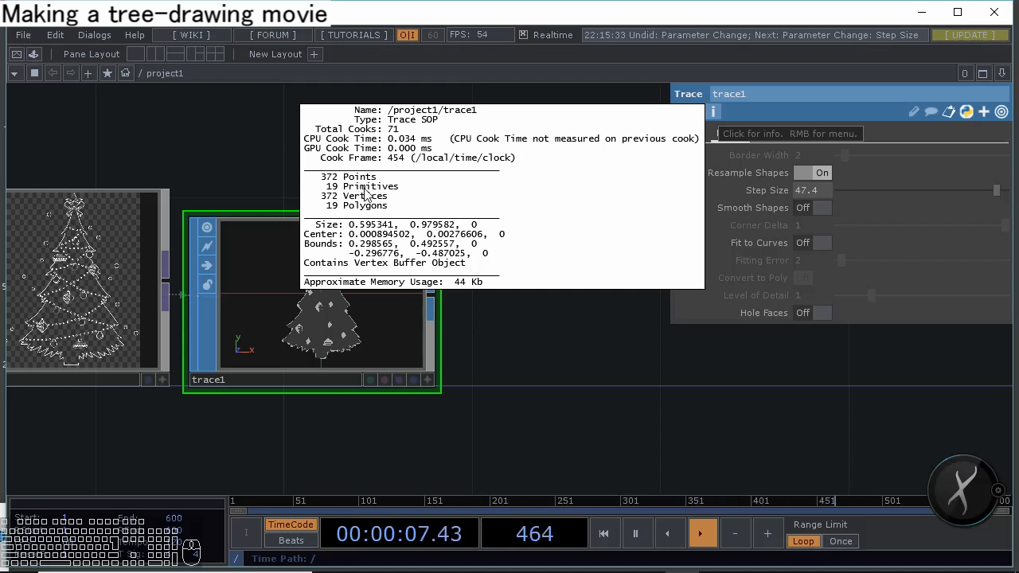
left_click_drag(996, 191, 915, 187)
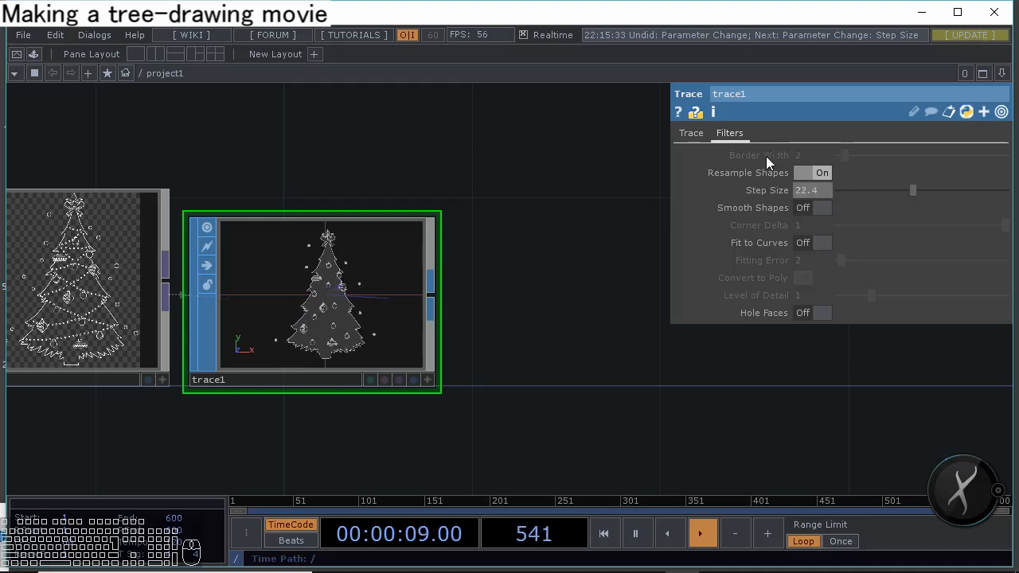
Reduce trace1's Step Size to 10, checking the point counts in its operator info, and turn on Hole Faces
mouse_move(713, 113)
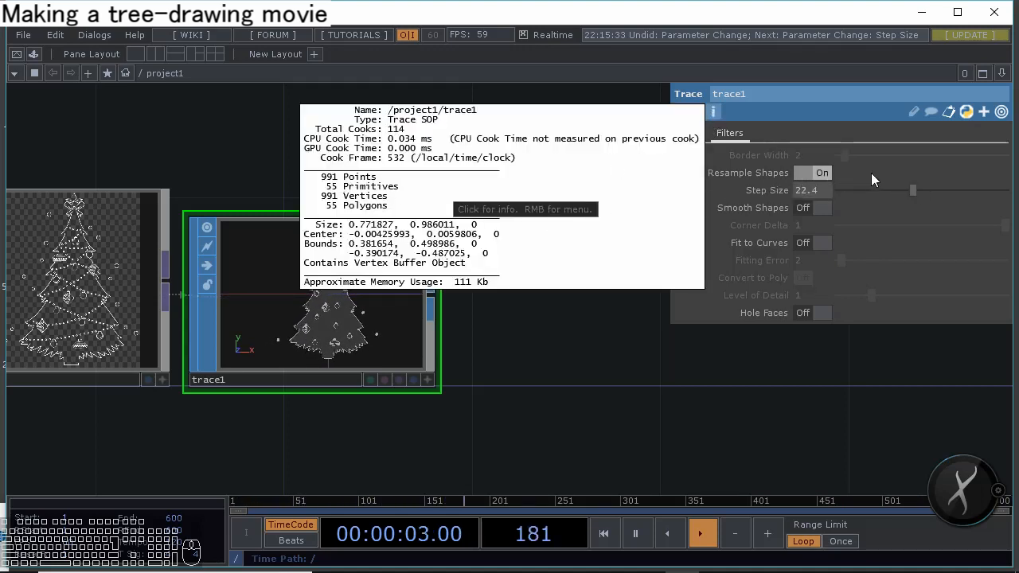
left_click_drag(912, 190, 888, 191)
mouse_move(708, 116)
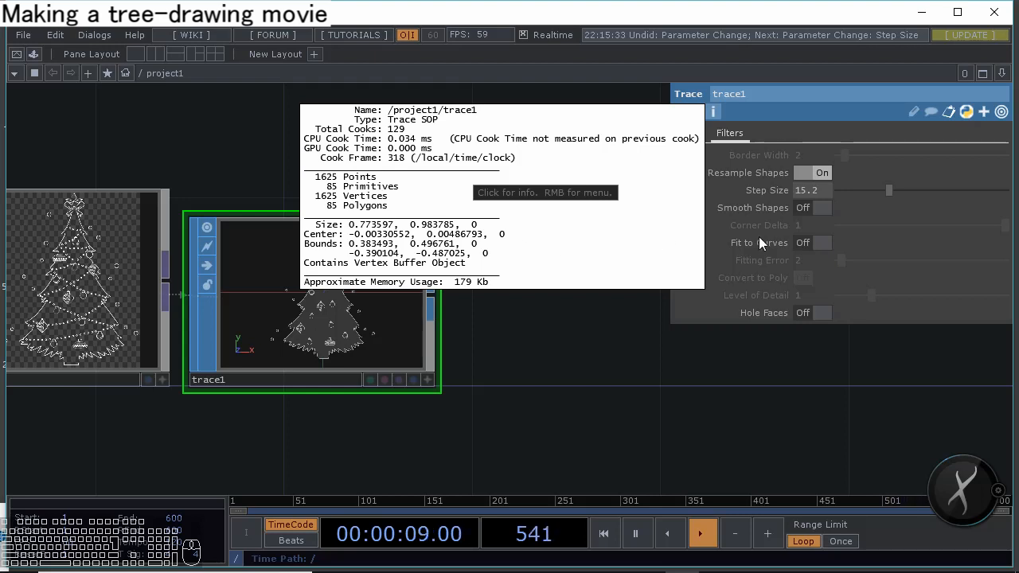
left_click_drag(889, 190, 879, 190)
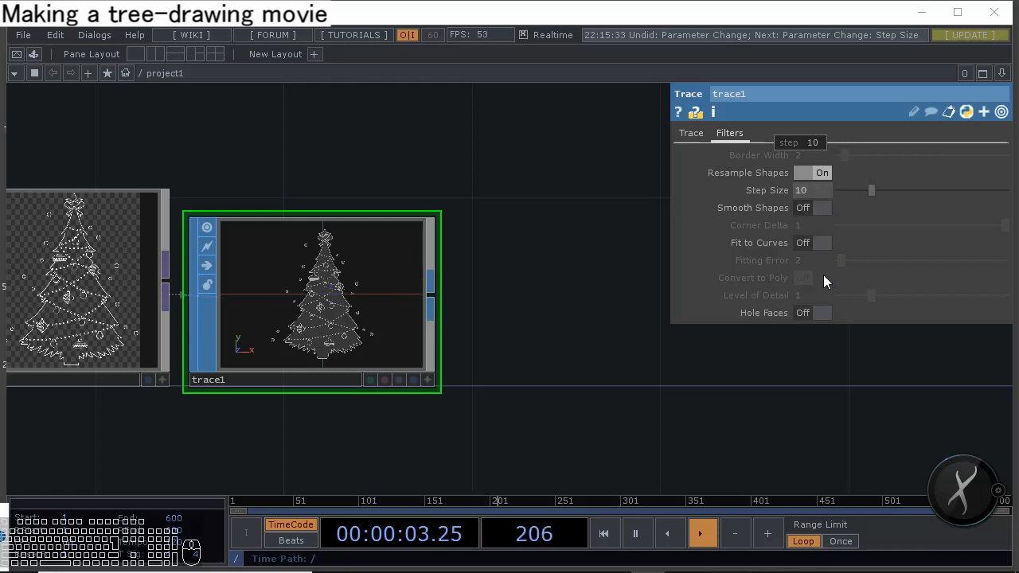
left_click(801, 309)
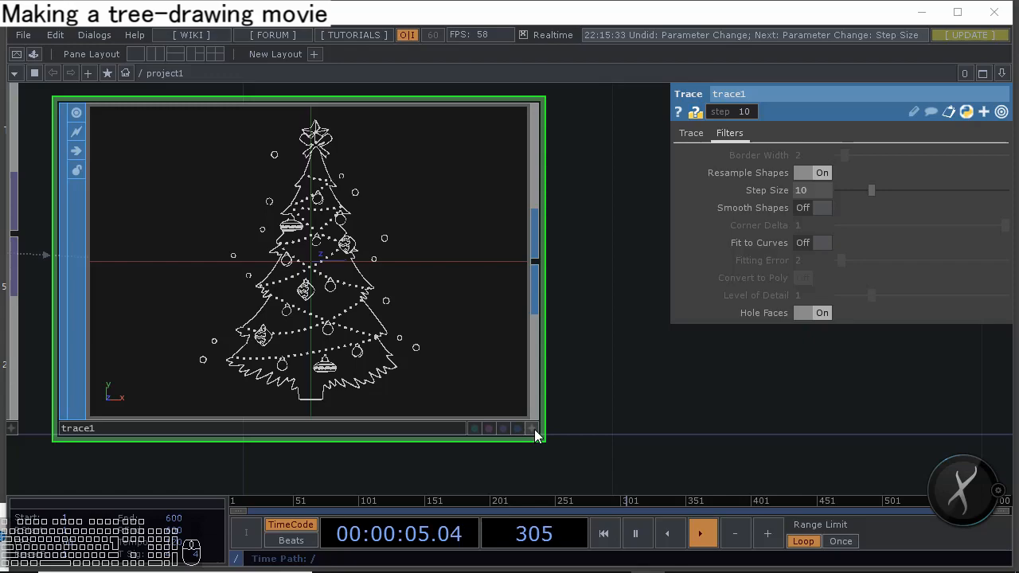
Examine trace1's outlines in its active viewer by rotating the traced tree
left_click(532, 428)
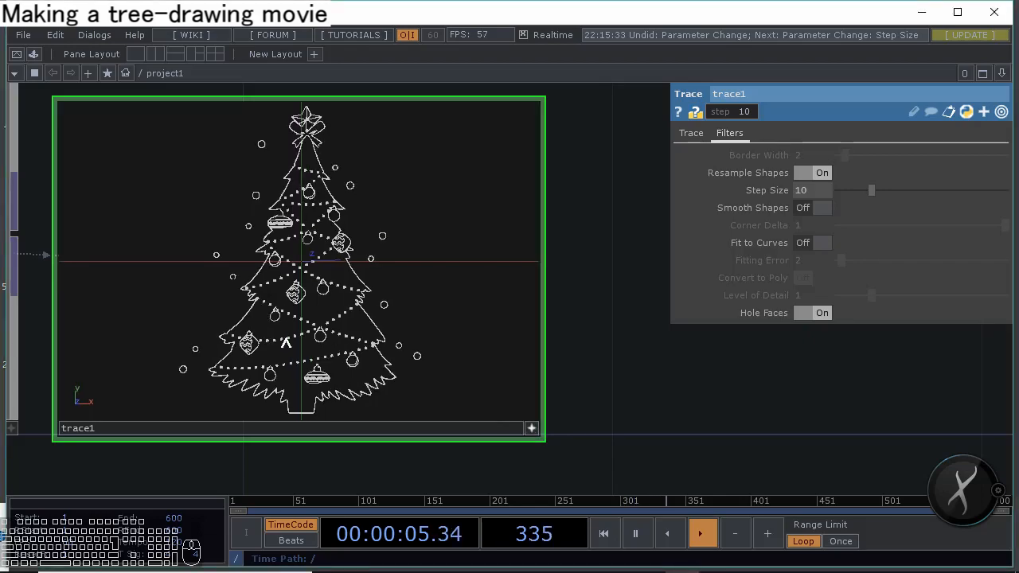
left_click_drag(334, 278, 382, 305)
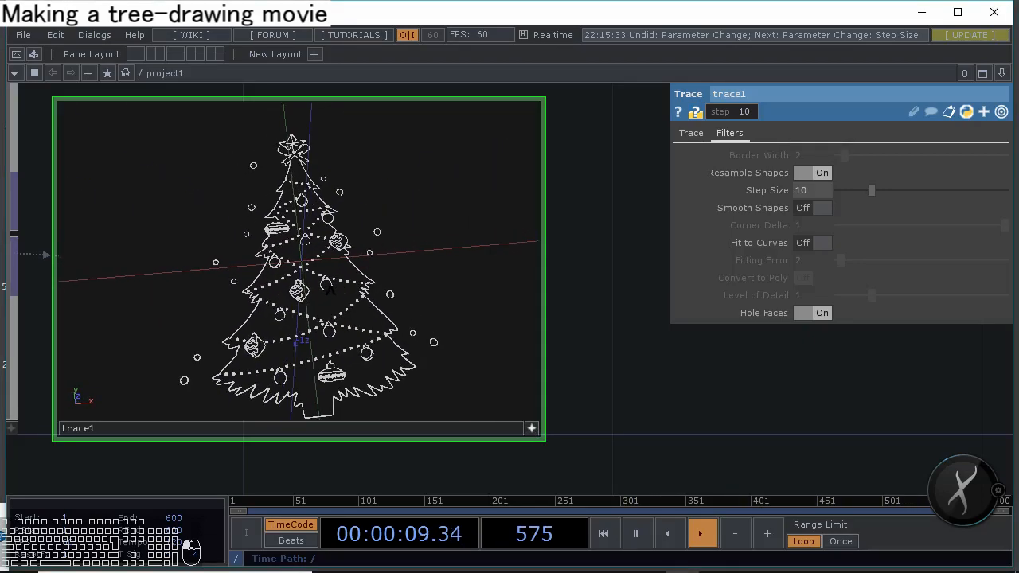
scroll(247, 326, "down", 3)
middle_click_drag(517, 295, 411, 342)
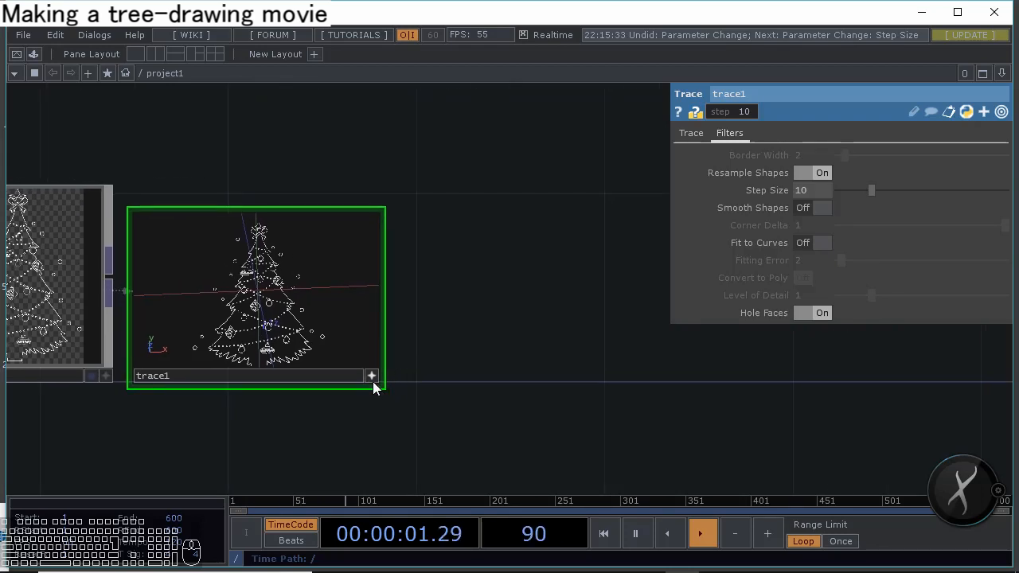
Add a Resample SOP after trace1 and insert a Sort SOP between the two
right_click(379, 291)
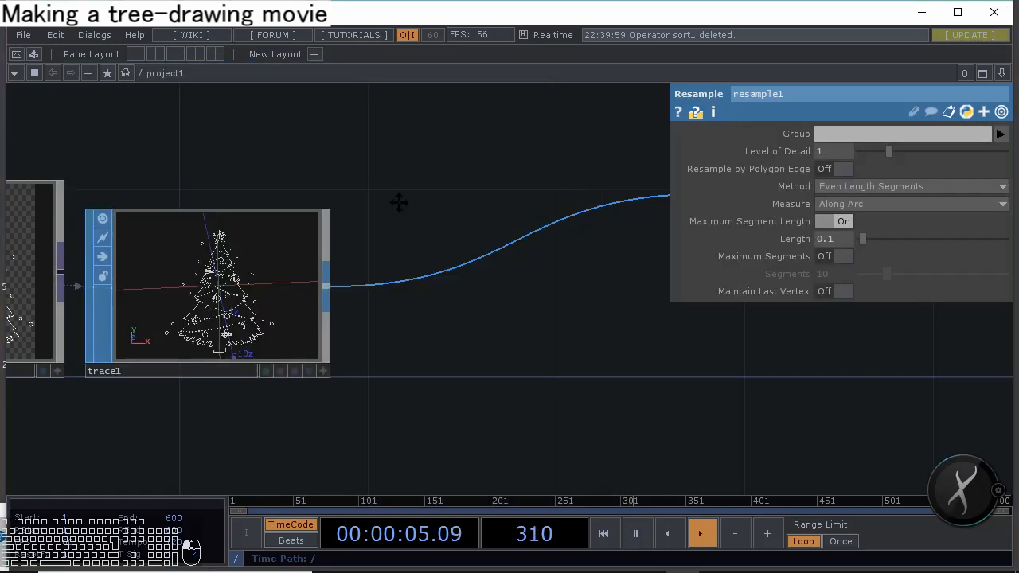
left_click(478, 278)
left_click(546, 290)
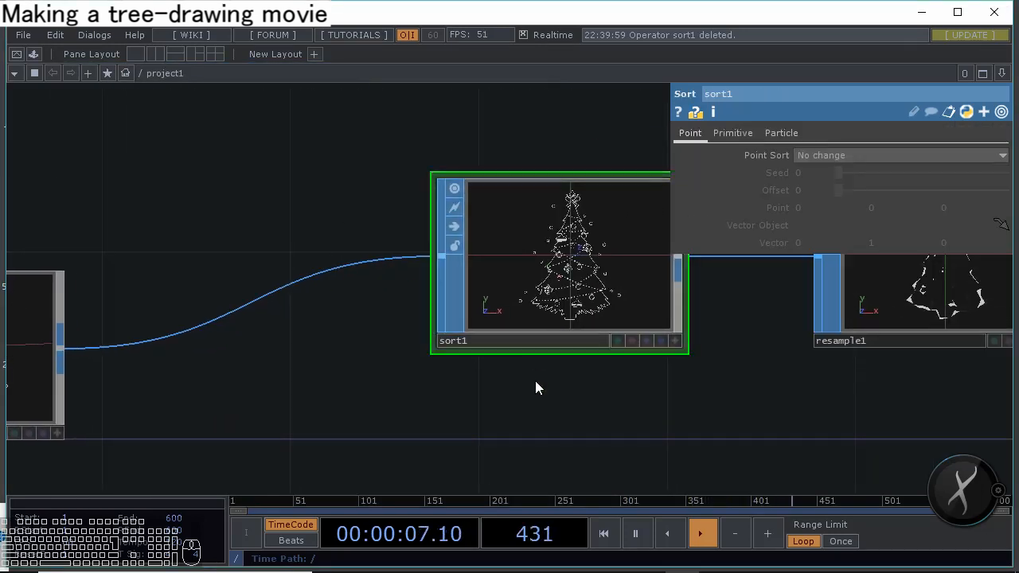
Set sort1's Point Sort to Closest Neighbour
left_click_drag(537, 387, 371, 419)
left_click(871, 156)
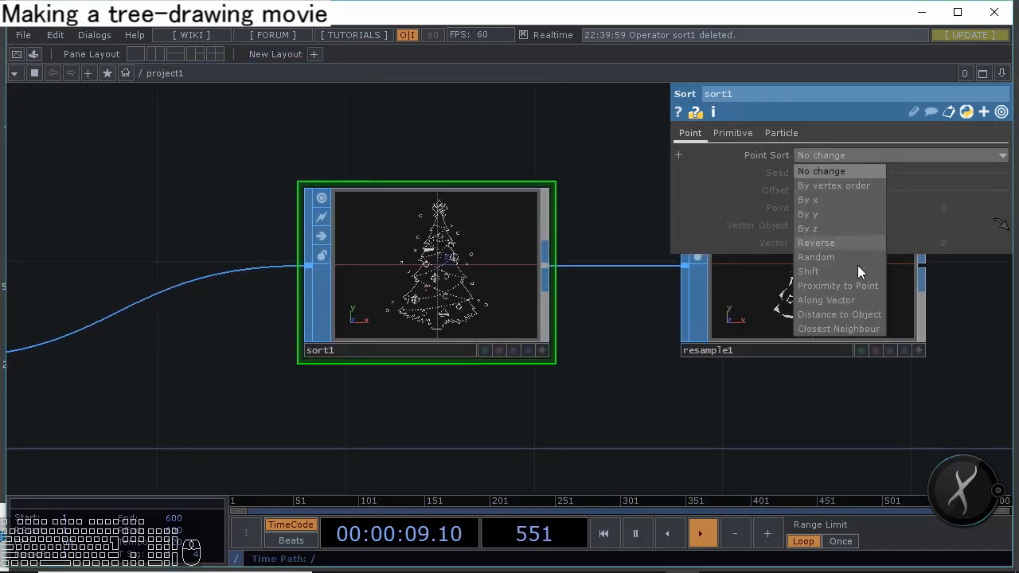
left_click(840, 332)
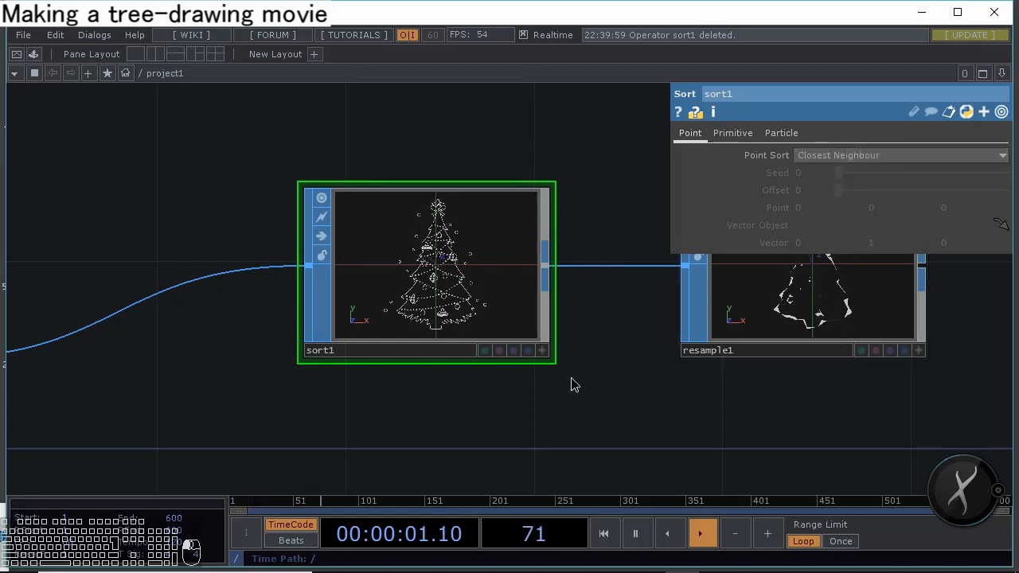
Set resample1's maximum segment Length to 0.009 and check its operator info
scroll(329, 359, "down", 5)
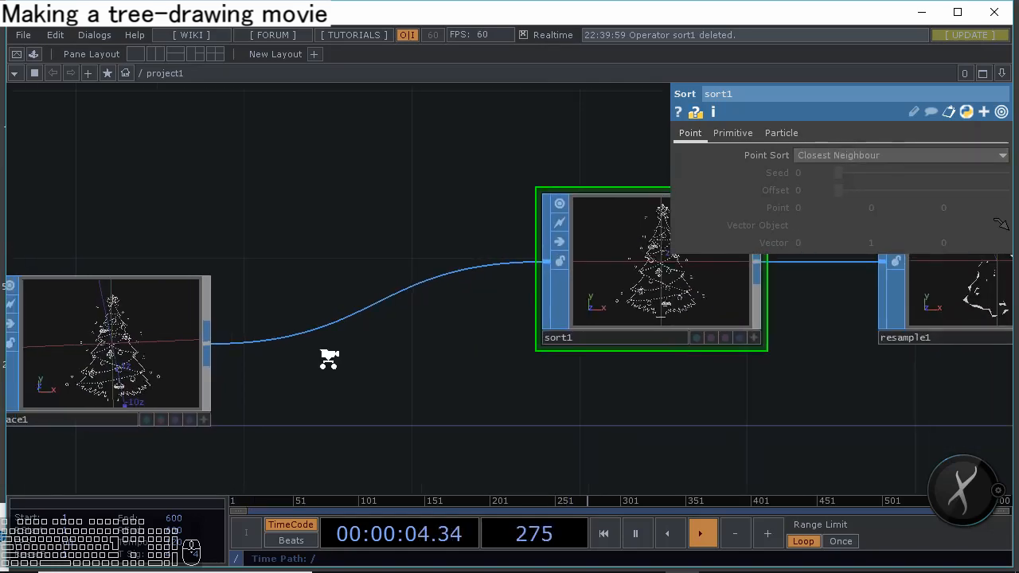
left_click_drag(345, 318, 393, 329)
scroll(258, 360, "up", 1)
left_click(254, 370)
scroll(254, 370, "up", 3)
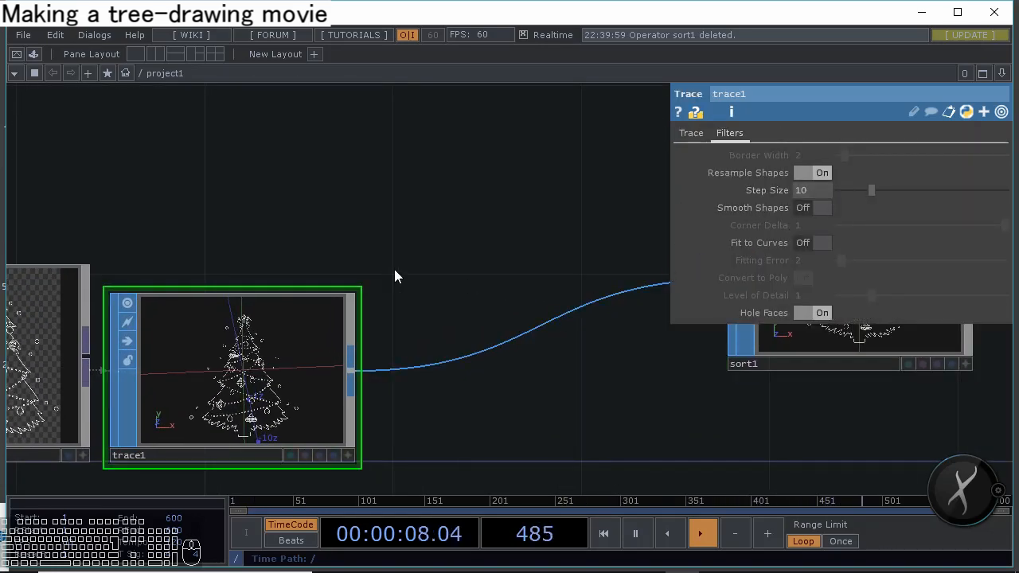
left_click_drag(199, 230, 40, 227)
left_click_drag(398, 224, 20, 198)
scroll(103, 252, "down", 4)
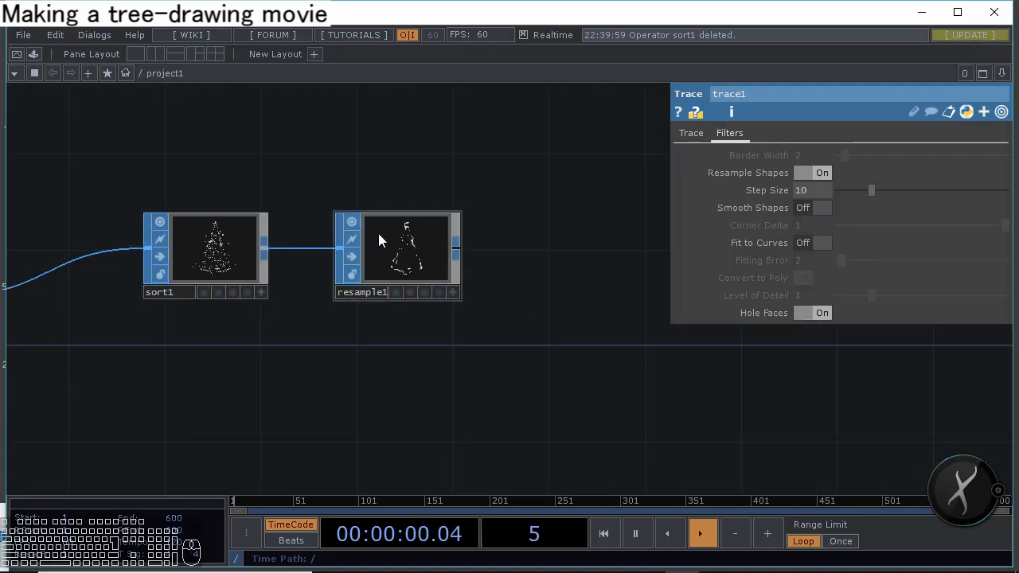
left_click(379, 233)
scroll(420, 253, "up", 3)
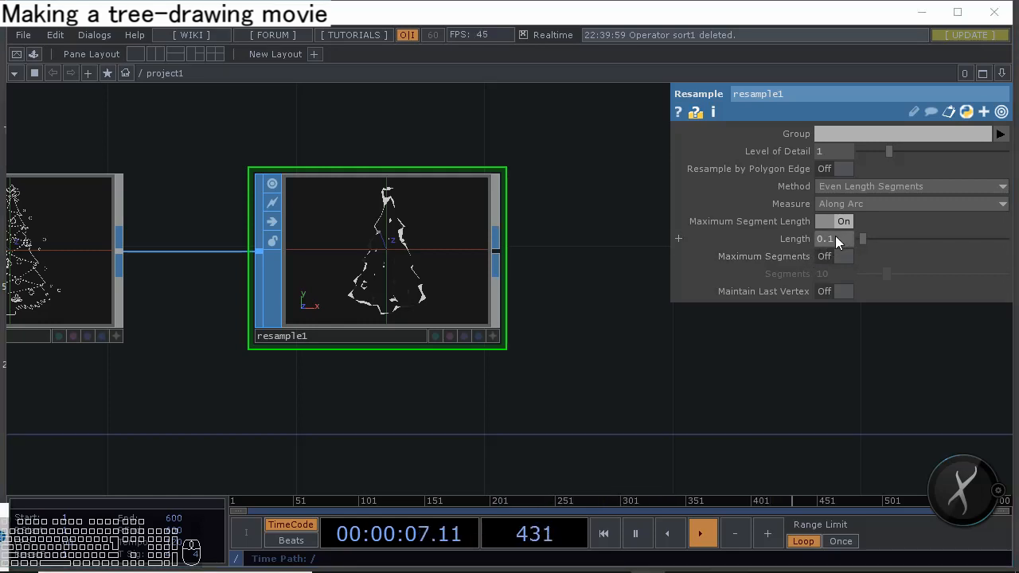
middle_click_drag(835, 237, 786, 254)
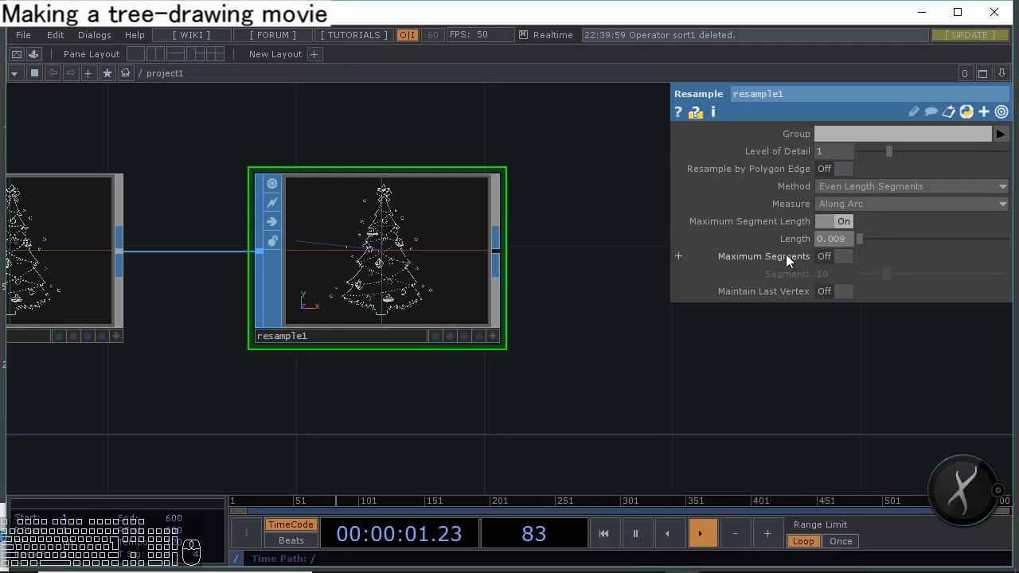
scroll(823, 253, "up", 4)
scroll(823, 253, "down", 2)
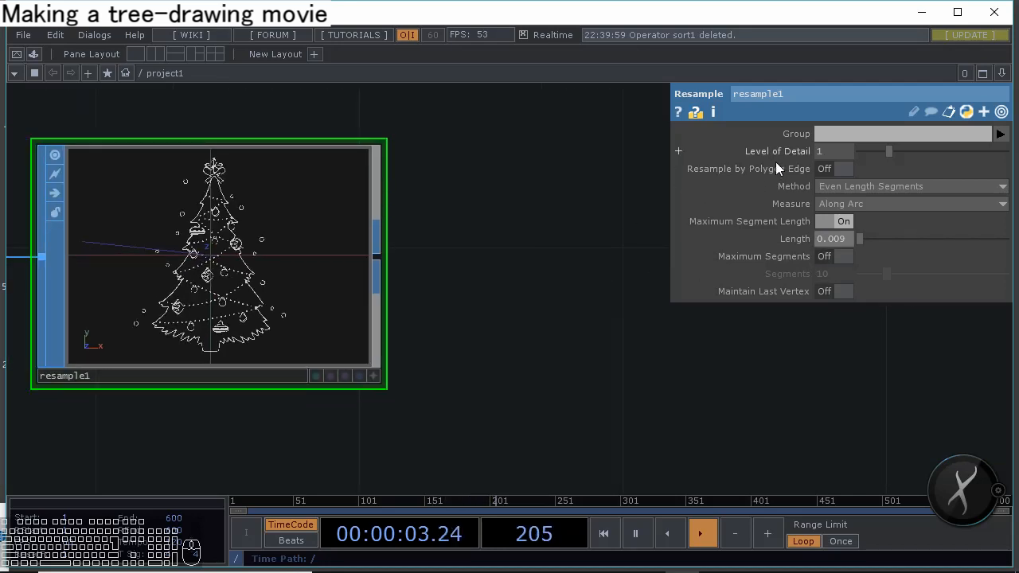
left_click(714, 112)
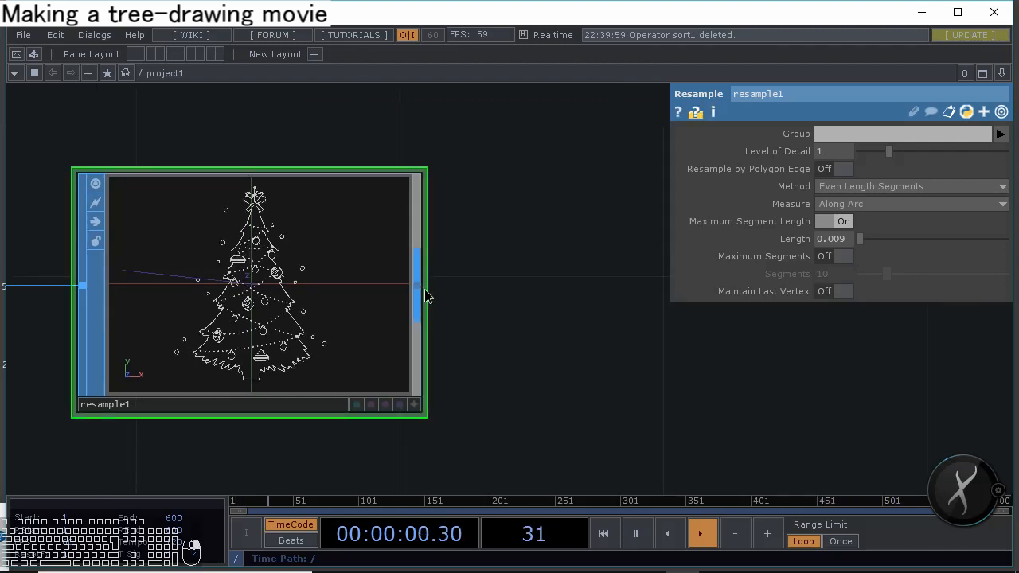
Connect a Null SOP to the output of resample1
right_click(423, 295)
left_click(386, 288)
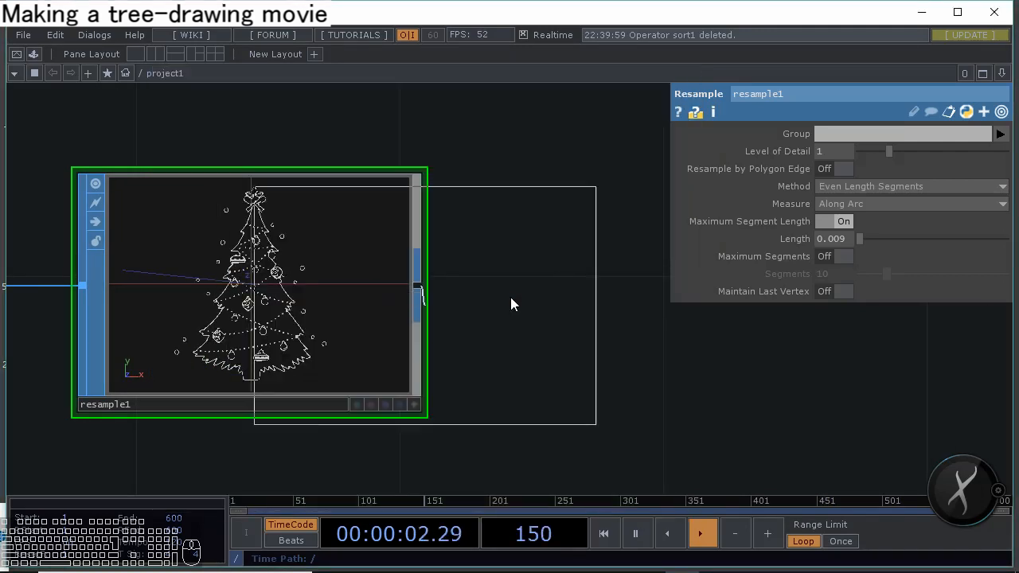
left_click(636, 288)
Add a SOP to CHOP from null2's output, placing it beside the null
left_click_drag(867, 286, 410, 281)
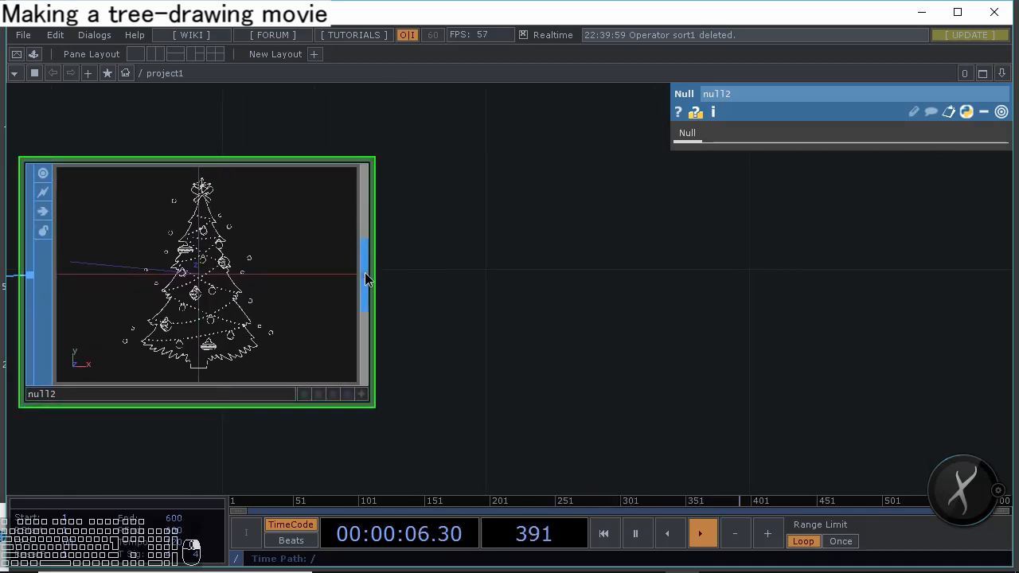
right_click(364, 272)
left_click(198, 94)
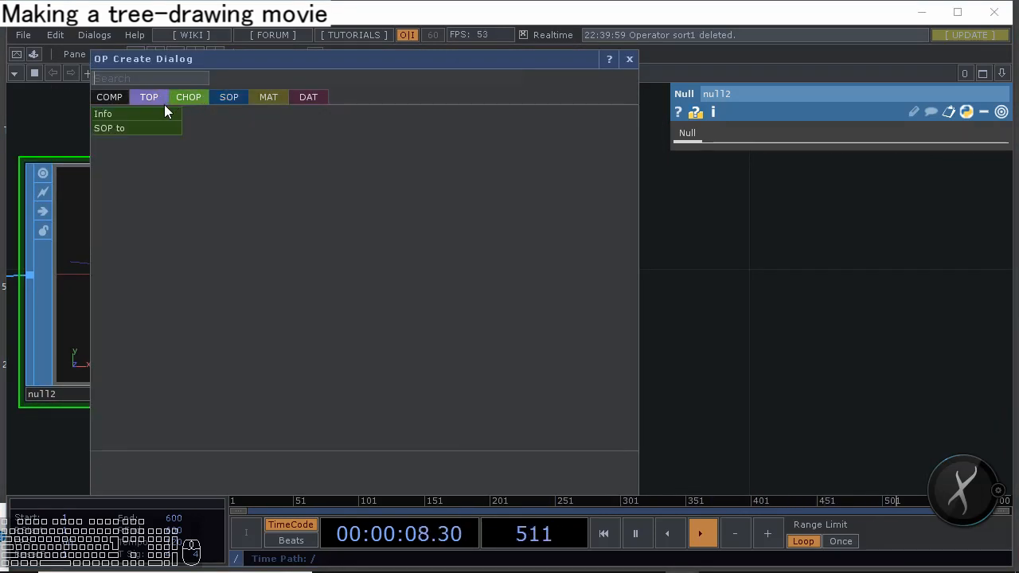
left_click(146, 128)
left_click(573, 289)
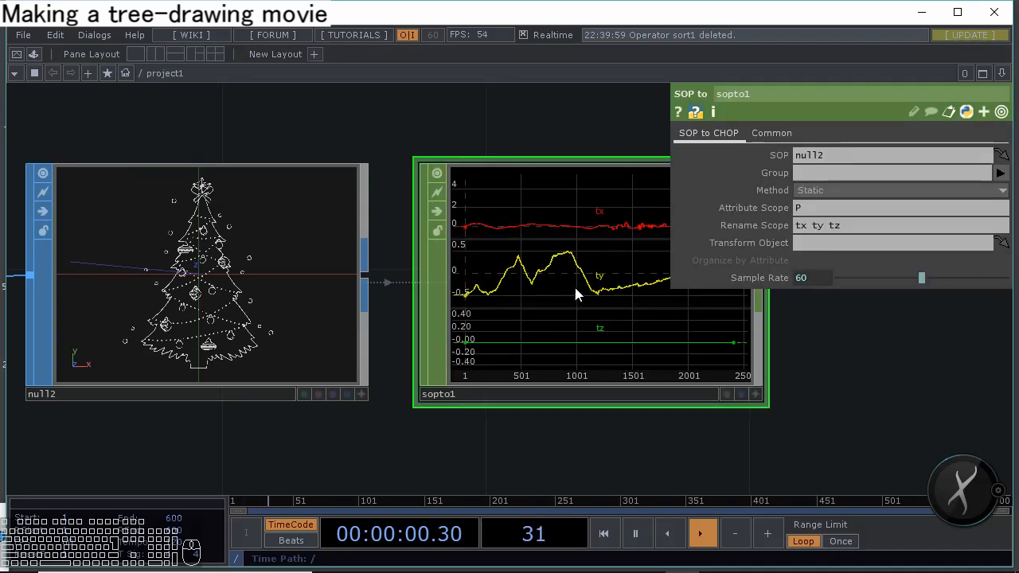
Remove tz from sopto1's Rename Scope so that it reads tx ty
left_click_drag(850, 335, 666, 358)
scroll(585, 390, "down", 3)
scroll(460, 288, "up", 3)
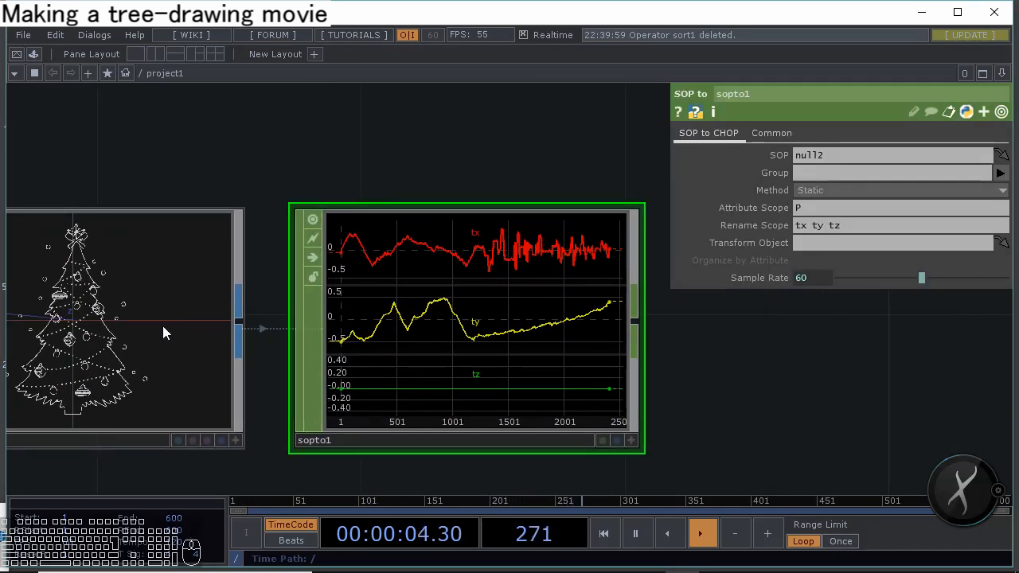
left_click_drag(671, 353, 706, 342)
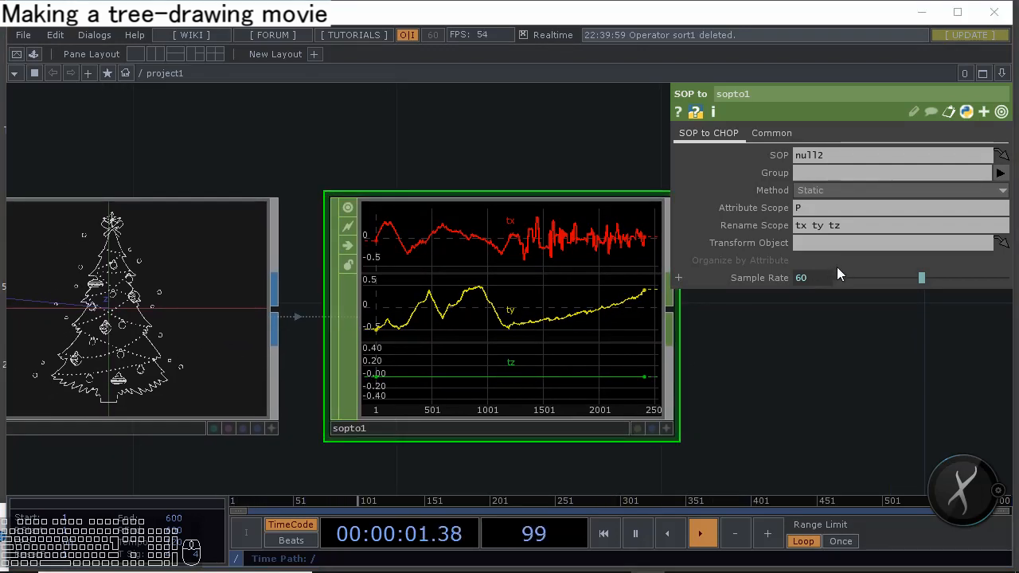
key("BackSpace")
key("BackSpace")
key("BackSpace")
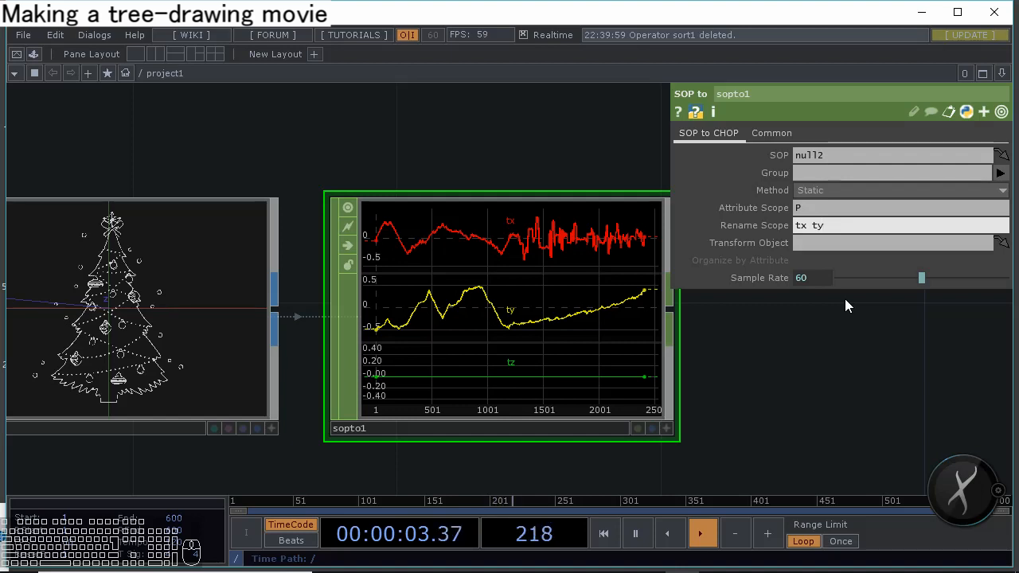
key("Return")
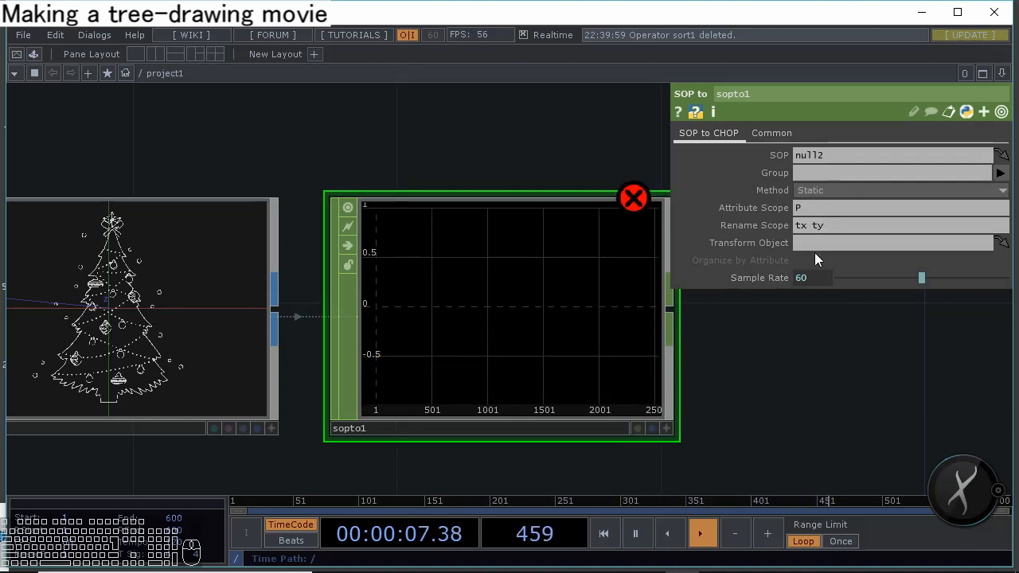
Set sopto1's Attribute Scope to P(0) P(1)
left_click(812, 212)
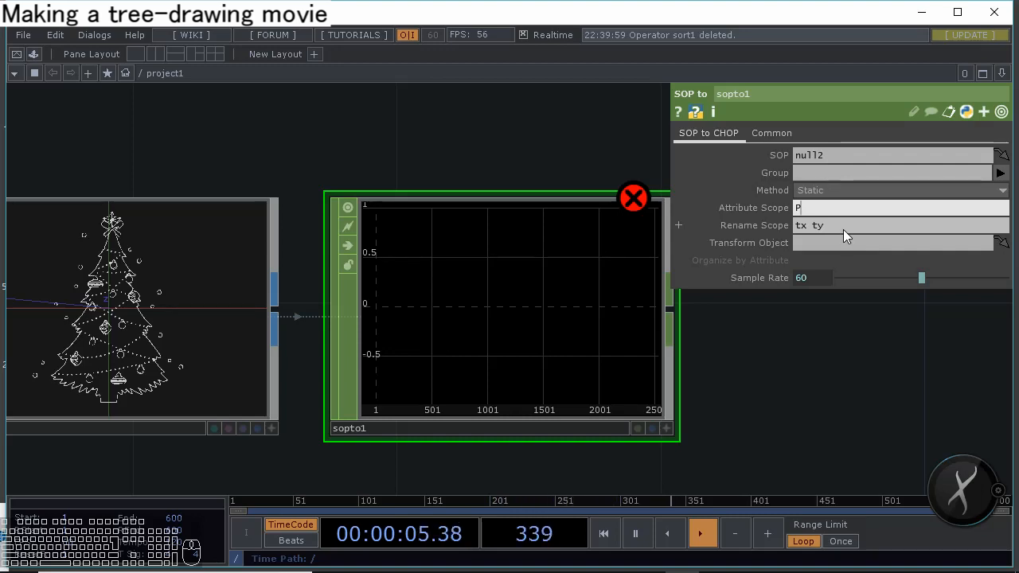
key("BackSpace")
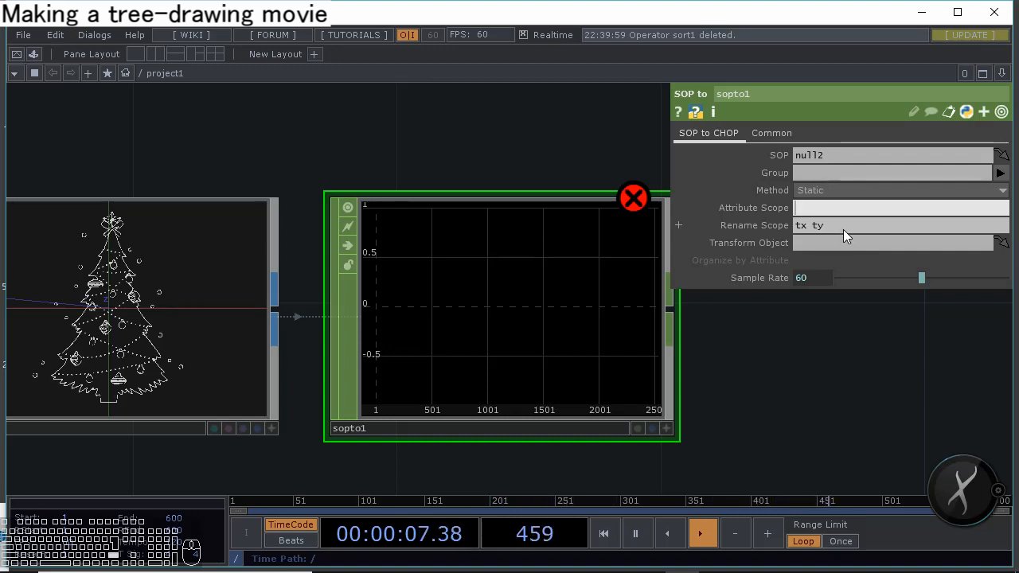
type("P(0) ")
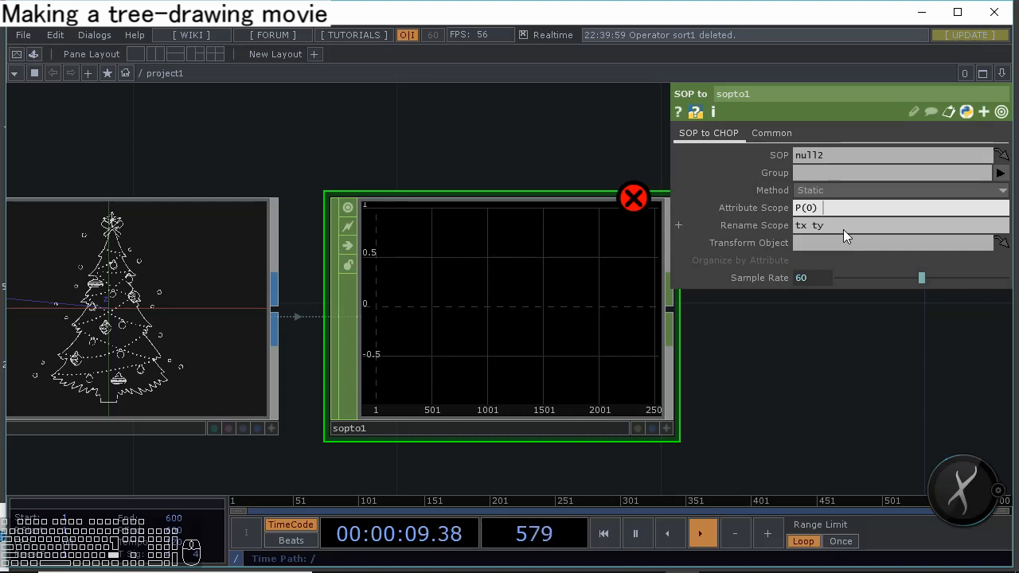
type("P(")
type("1)")
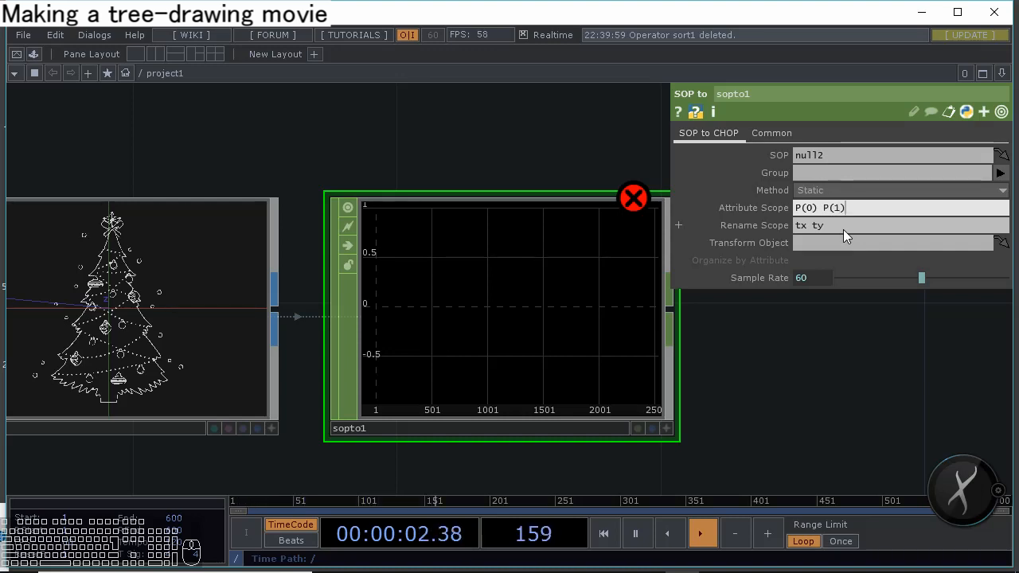
key("Return")
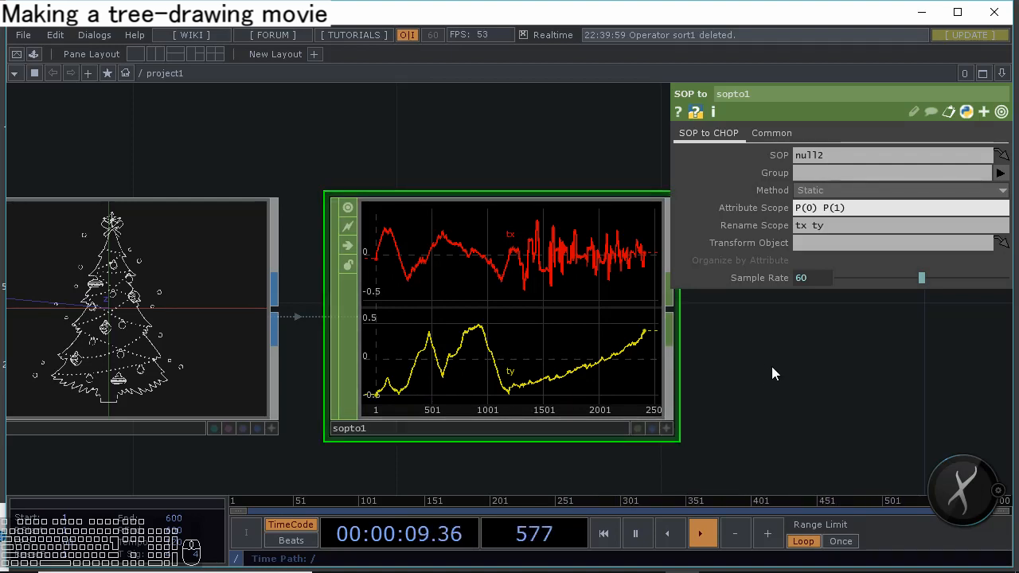
Save the project to the desktop under a file name starting with 20181
left_click_drag(763, 387, 596, 373)
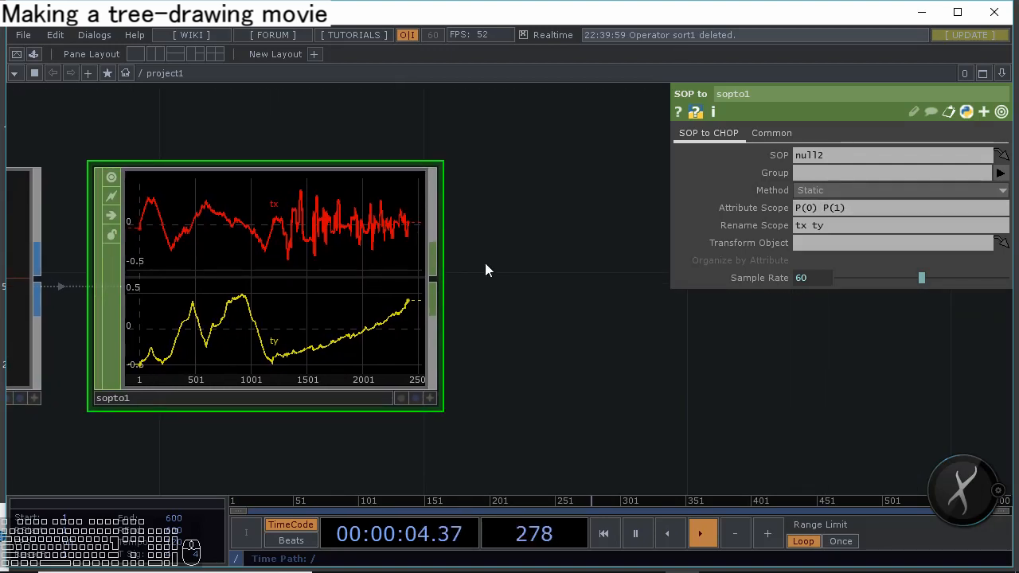
key("ctrl+s")
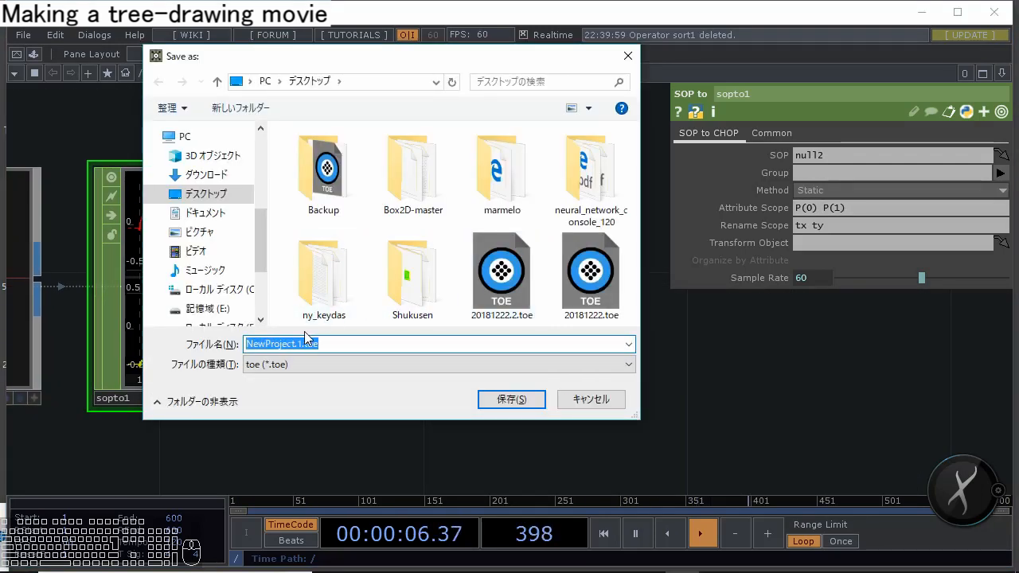
type("20181")
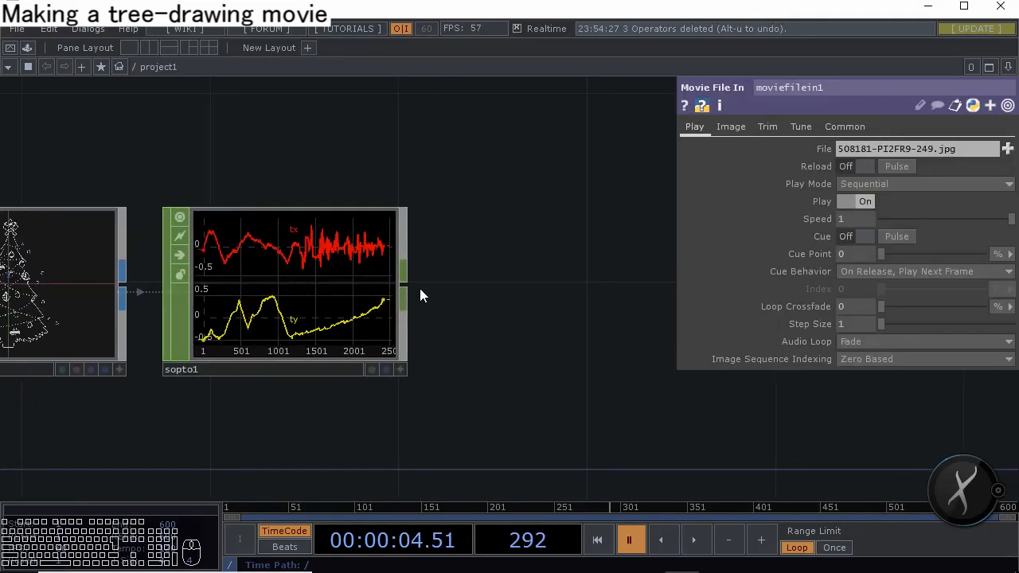
Add a Lookup CHOP after sopto1 and wire sopto1's output into its second input as the lookup table
right_click(405, 290)
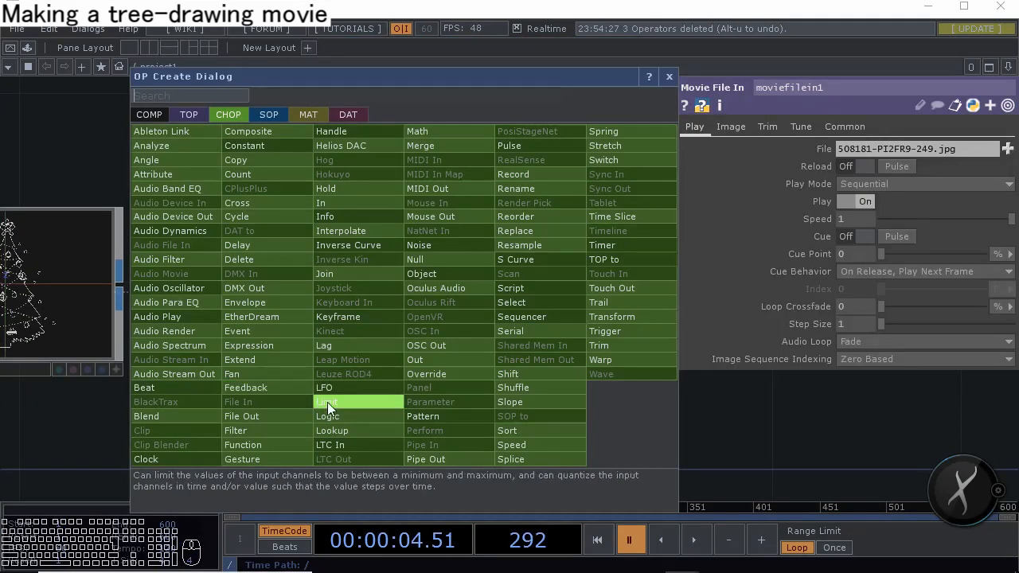
left_click(343, 430)
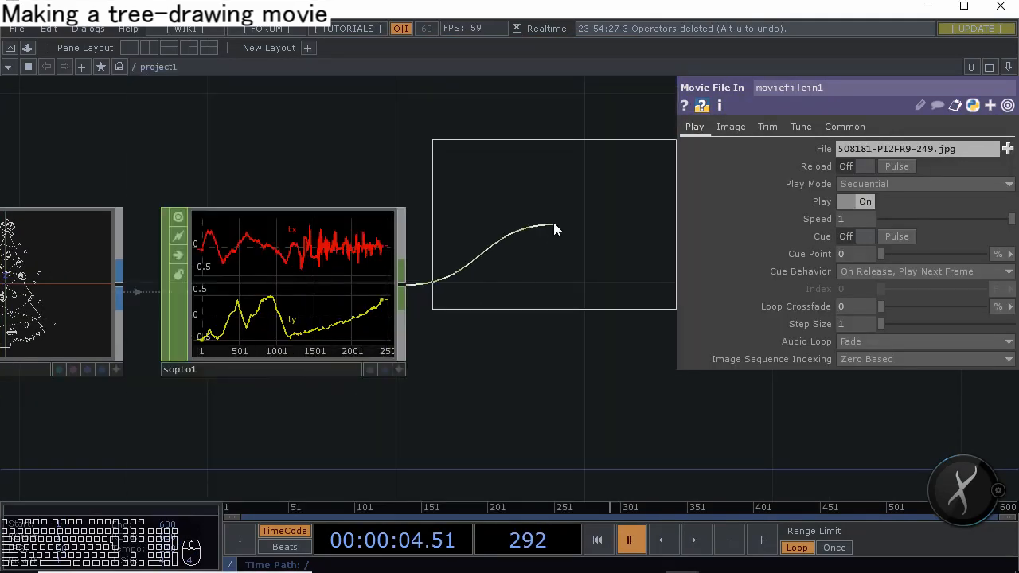
left_click(557, 195)
left_click_drag(460, 328, 414, 396)
left_click_drag(358, 352, 401, 288)
left_click_drag(352, 221, 417, 338)
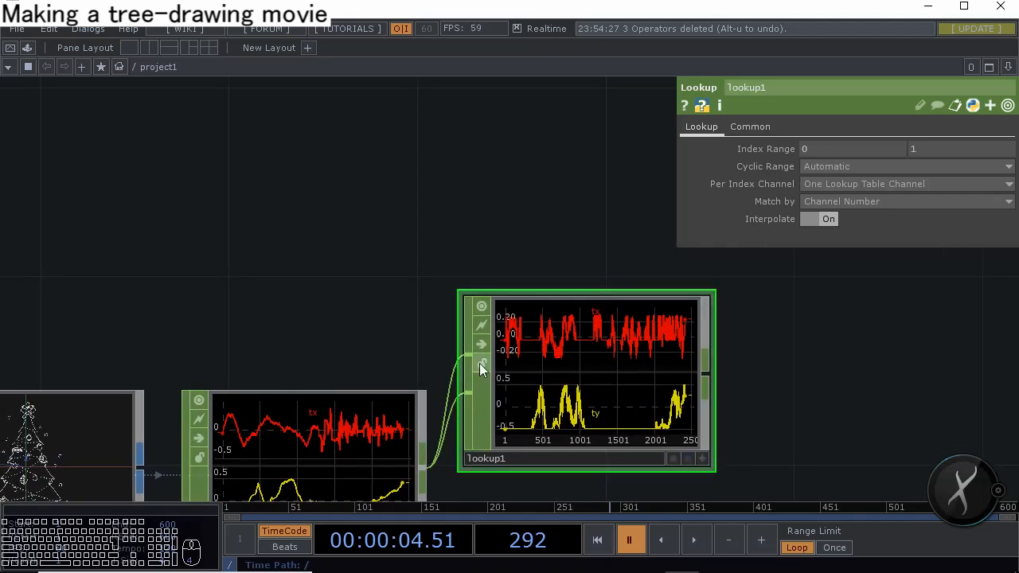
Add an LFO CHOP above sopto1 and connect its output to lookup1's first input as the index
double_click(287, 236)
left_click(212, 333)
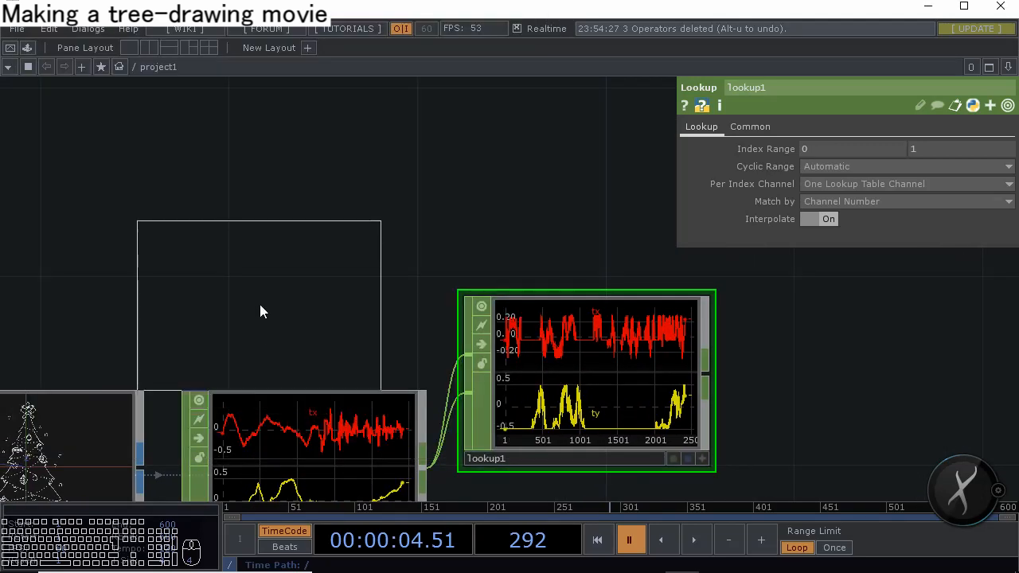
left_click(258, 286)
left_click_drag(377, 278, 467, 355)
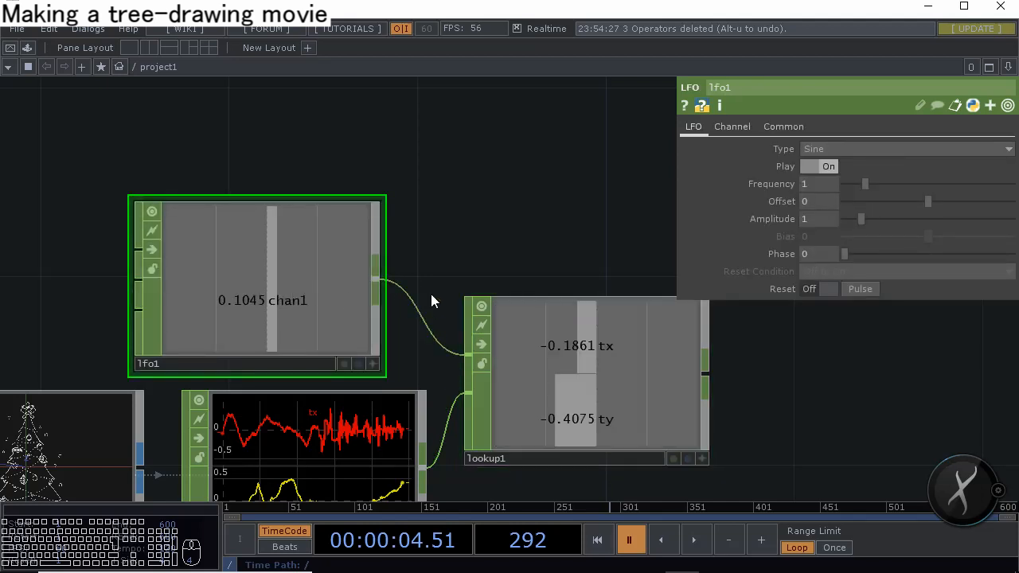
left_click_drag(430, 294, 413, 247)
left_click_drag(256, 275, 291, 273)
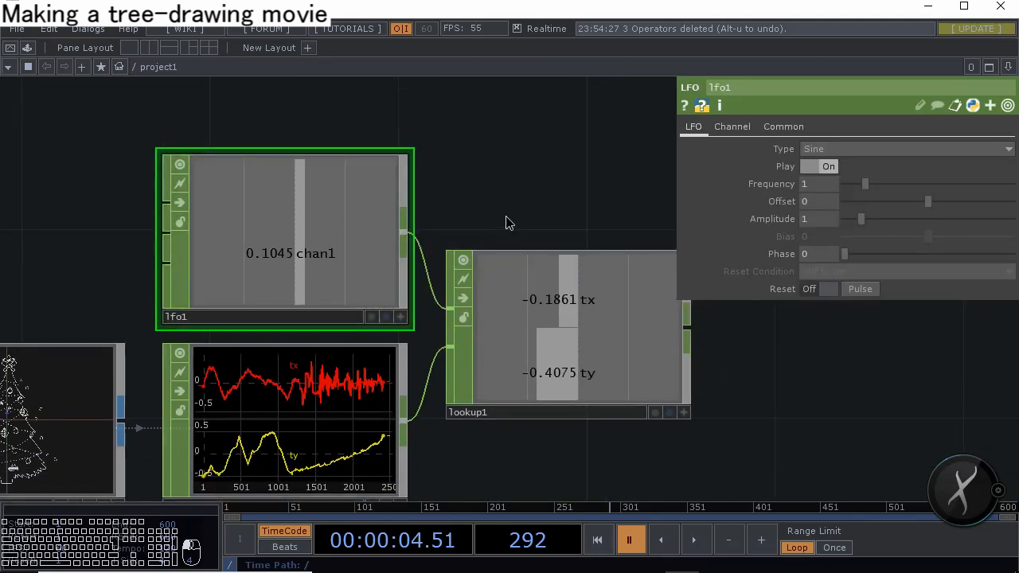
Start timeline playback so that lfo1 drives lookup1
left_click_drag(505, 221, 316, 141)
scroll(323, 159, "down", 2)
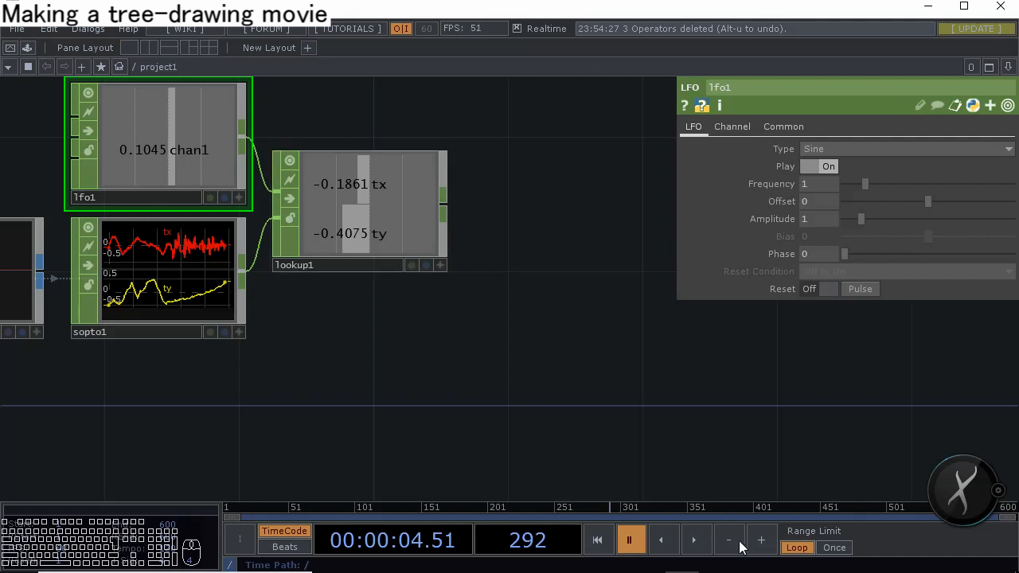
left_click(693, 540)
mouse_move(375, 266)
left_mouse_down()
mouse_move(409, 300)
mouse_move(371, 261)
left_mouse_up()
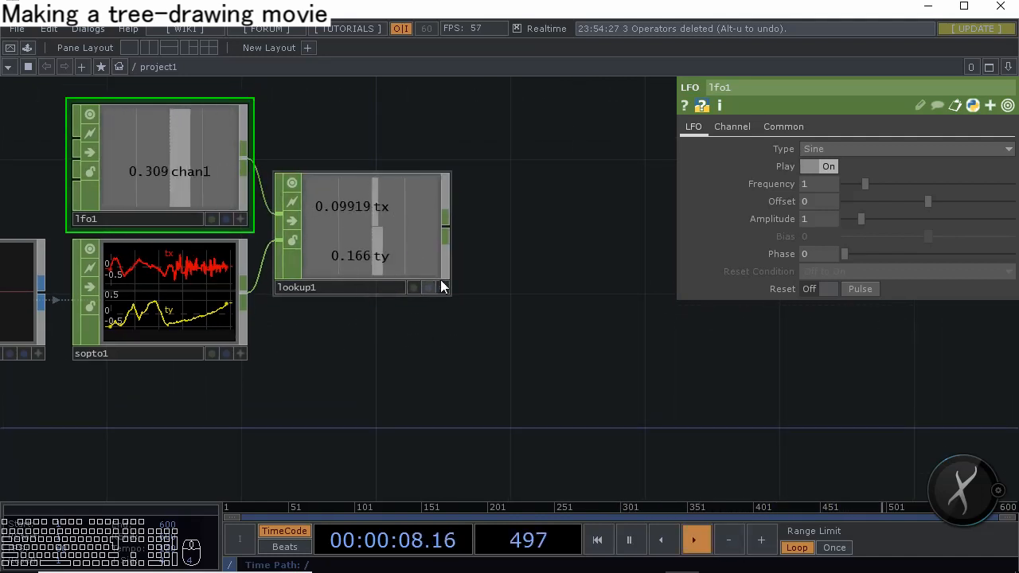
Add a Trail CHOP from lookup1's output and set its Window Length to 1
right_click(449, 232)
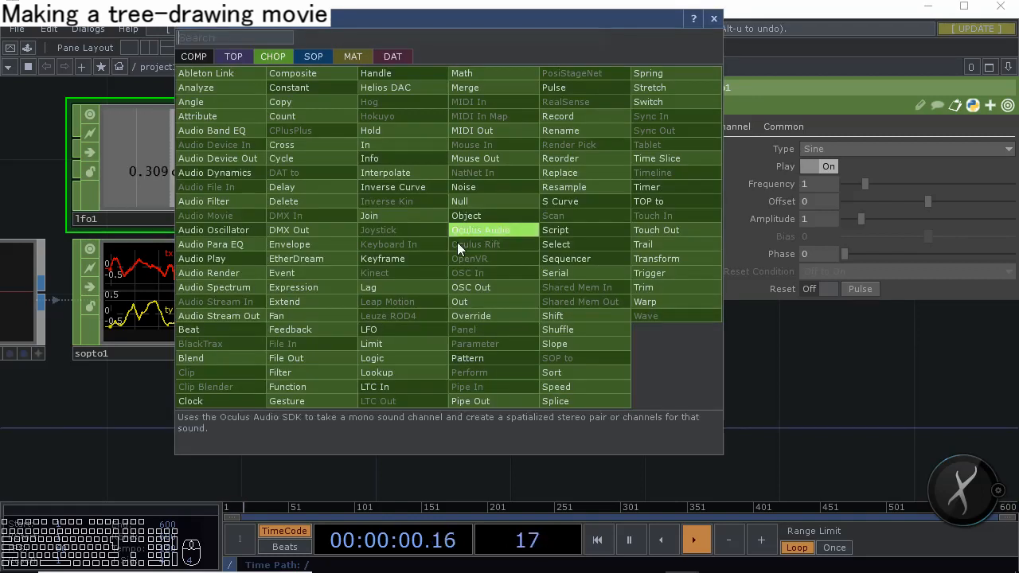
left_click(660, 244)
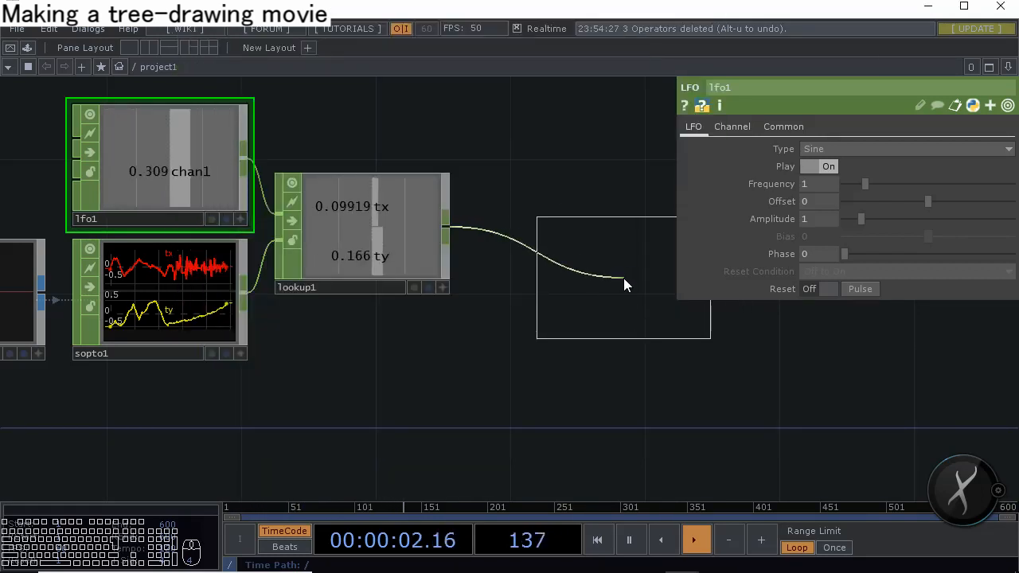
left_click(525, 330)
left_click_drag(525, 330, 560, 332)
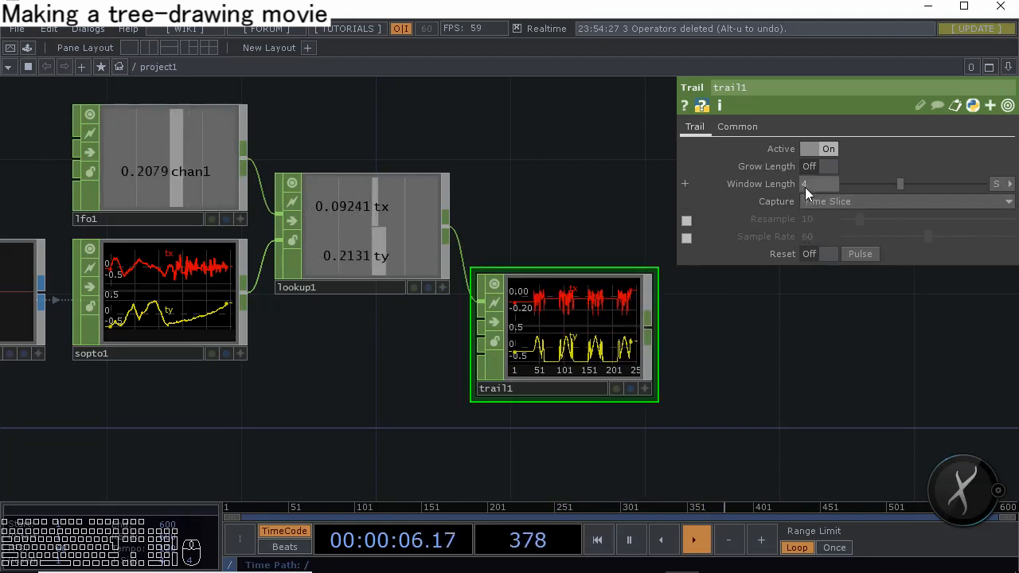
left_click_drag(808, 186, 762, 172)
type("1")
key("Return")
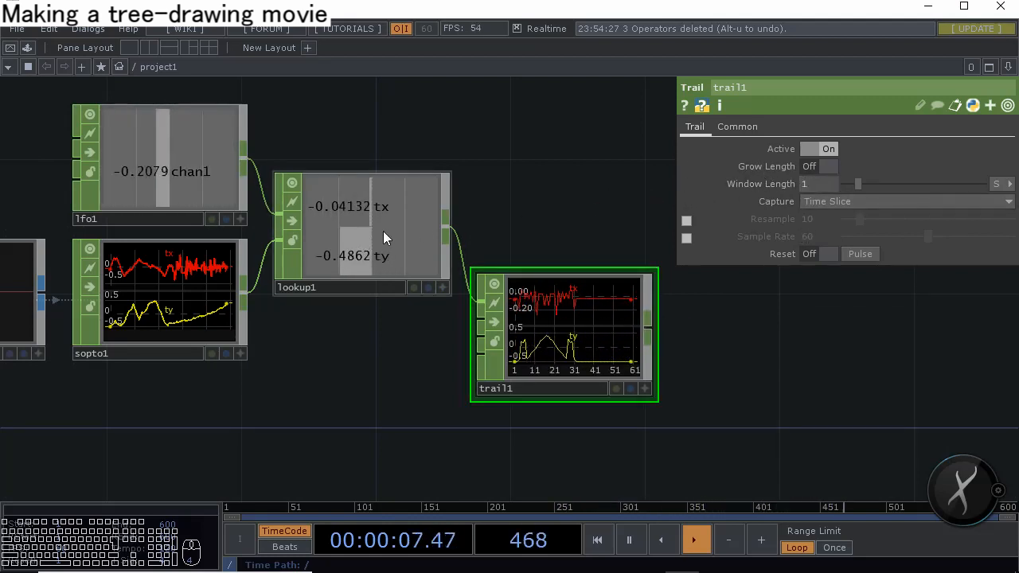
Set lfo1's waveform Type to Ramp
left_click(130, 164)
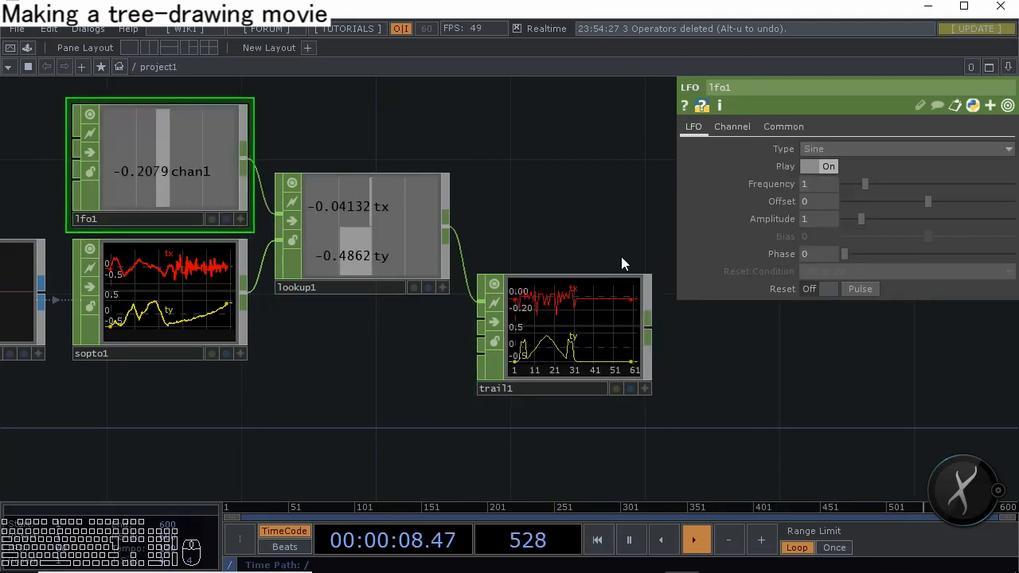
left_click(824, 150)
left_click(833, 211)
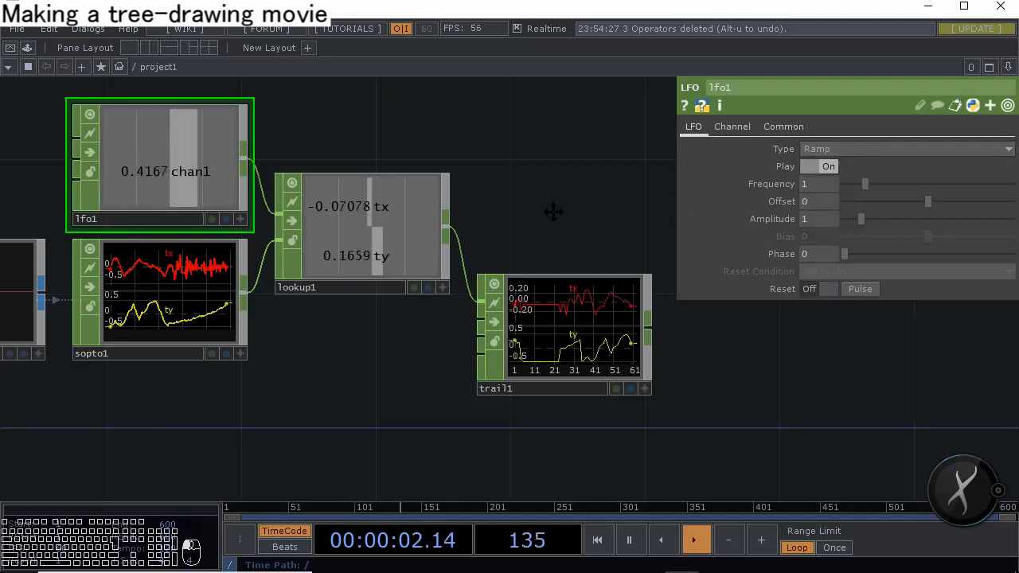
left_click_drag(552, 212, 595, 207)
left_click_drag(462, 355, 480, 366)
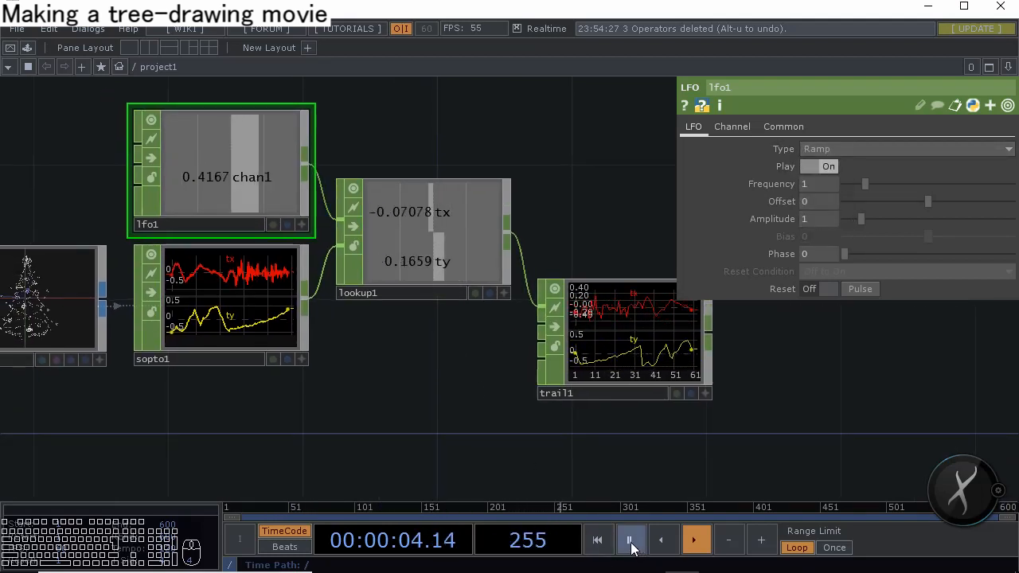
Pause the timeline, run it briefly and pause it again to freeze the curves recorded in trail1
left_click(629, 541)
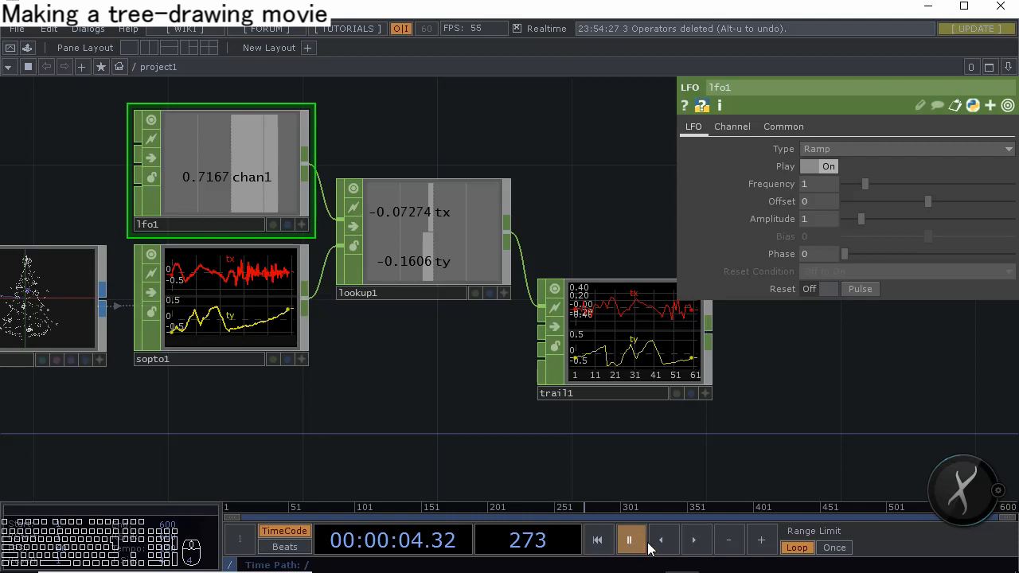
left_click(692, 543)
left_click(643, 543)
left_click_drag(355, 380, 360, 383)
scroll(172, 244, "up", 6)
scroll(225, 264, "down", 6)
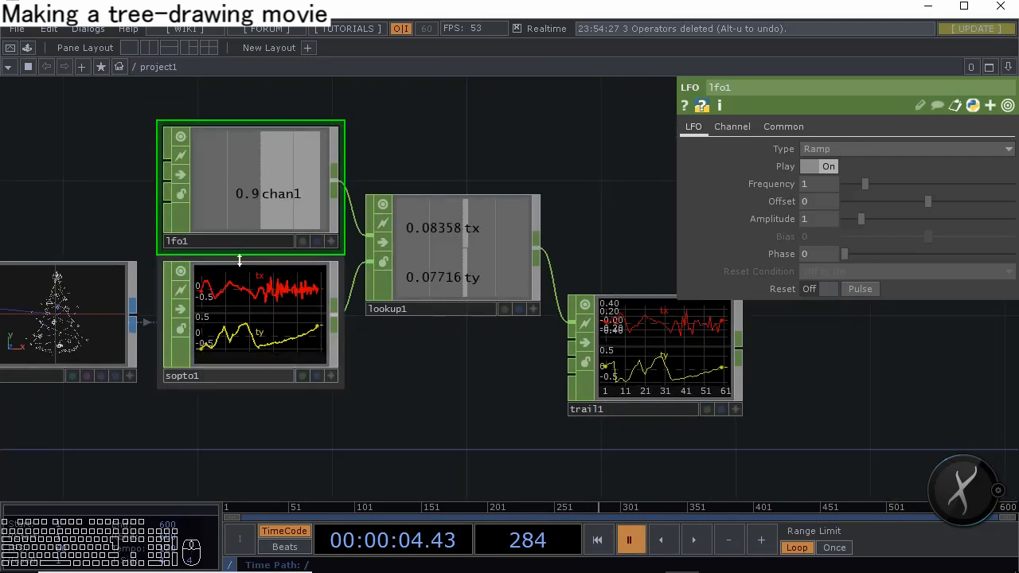
Examine sopto1's tx and ty curves and compare them with the lookup1 and trail1 output
scroll(337, 321, "up", 4)
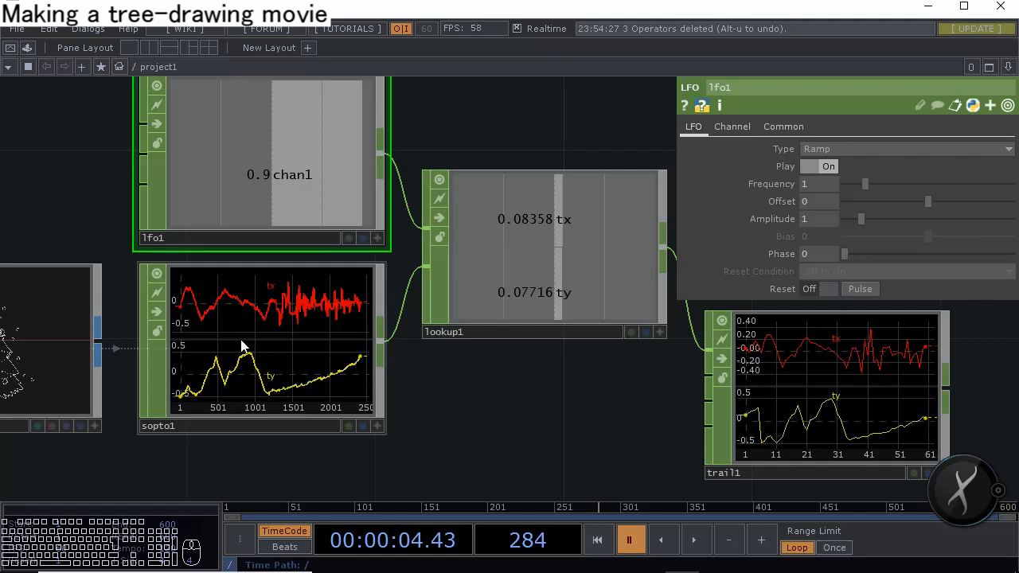
scroll(259, 338, "up", 4)
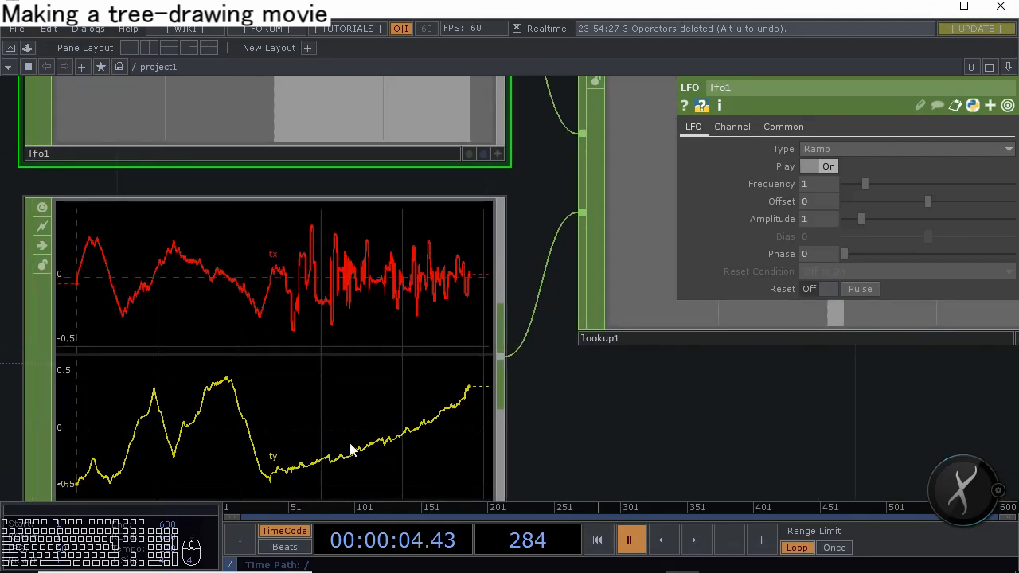
scroll(278, 400, "down", 3)
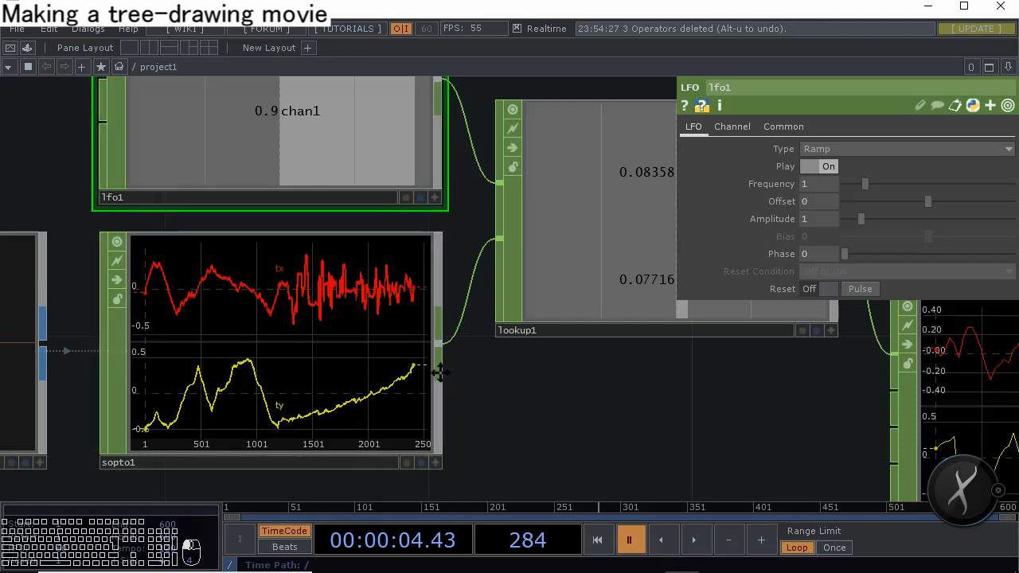
left_click_drag(511, 387, 421, 378)
scroll(405, 363, "down", 3)
left_click_drag(509, 370, 398, 352)
scroll(398, 353, "down", 3)
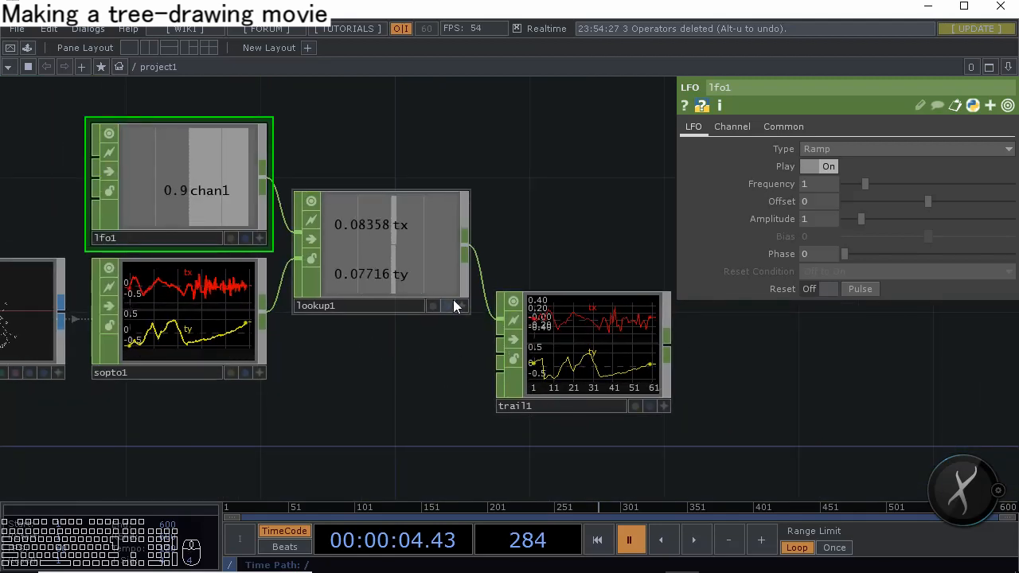
left_click_drag(449, 374, 453, 375)
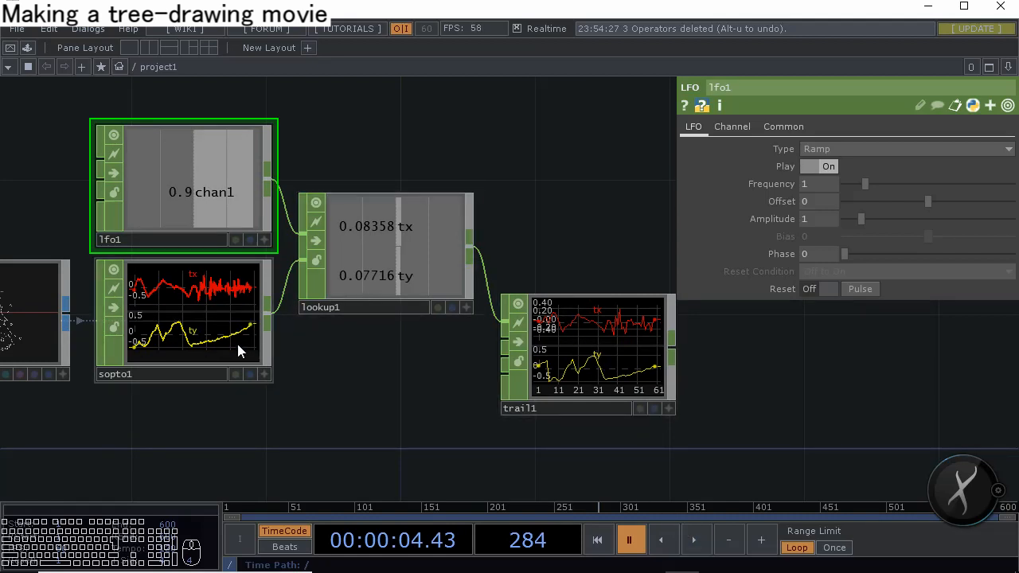
Resume playback, add a Filter CHOP followed by a Null CHOP, and wire lookup1's output into the filter
left_click(695, 534)
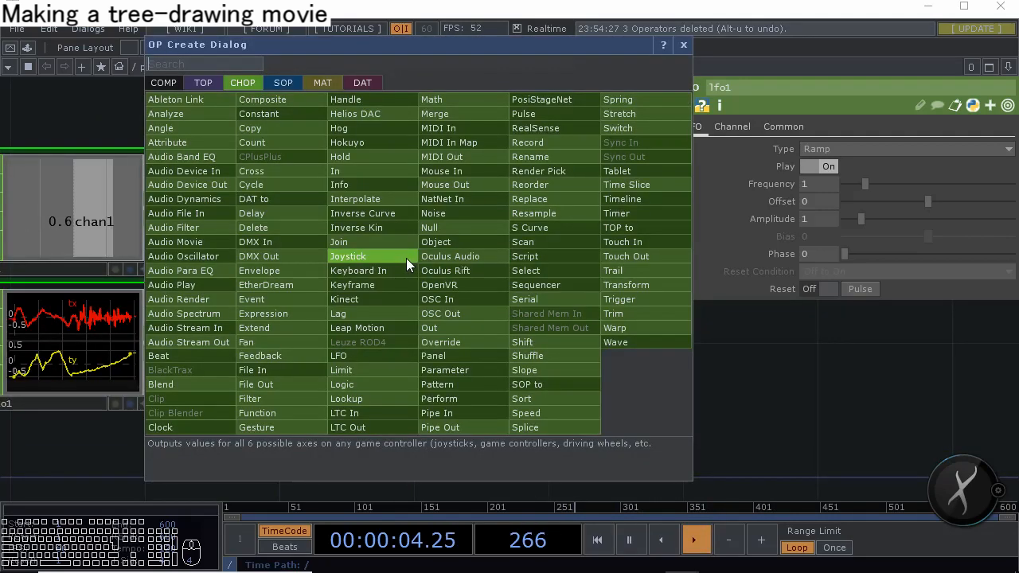
left_click(285, 396)
left_click(446, 231)
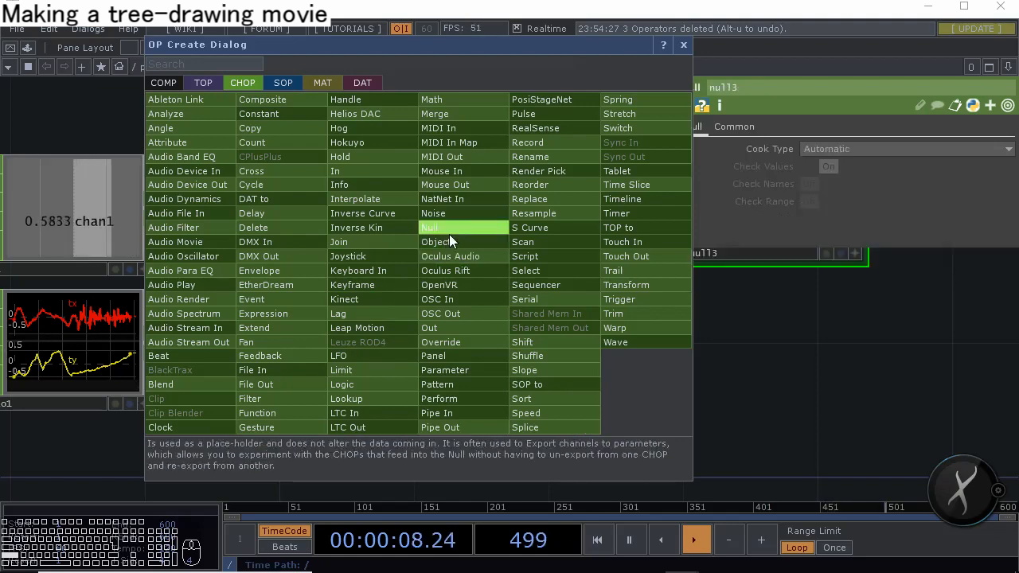
left_click(683, 45)
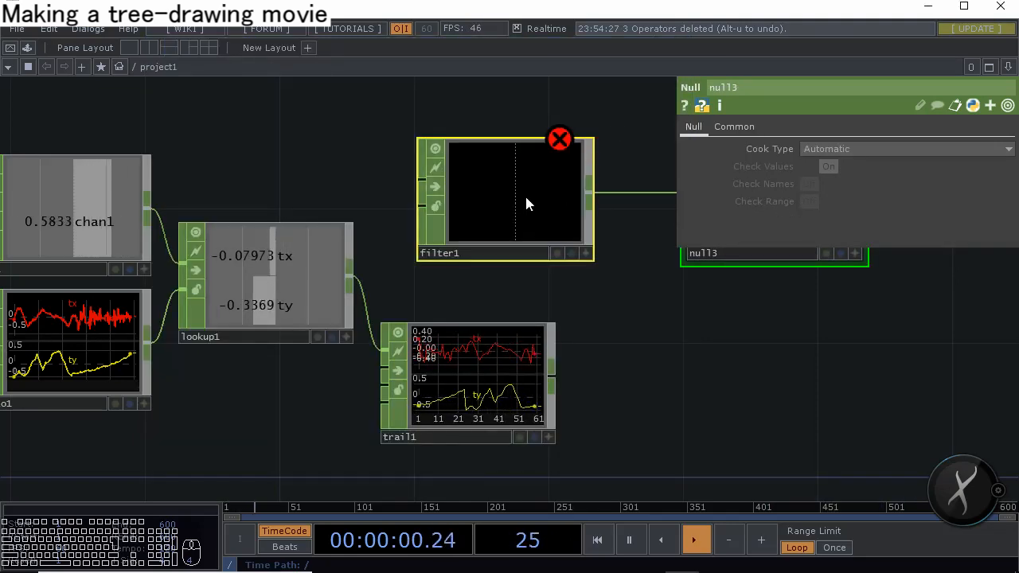
mouse_move(349, 276)
left_mouse_down()
mouse_move(390, 215)
mouse_move(415, 231)
left_mouse_up()
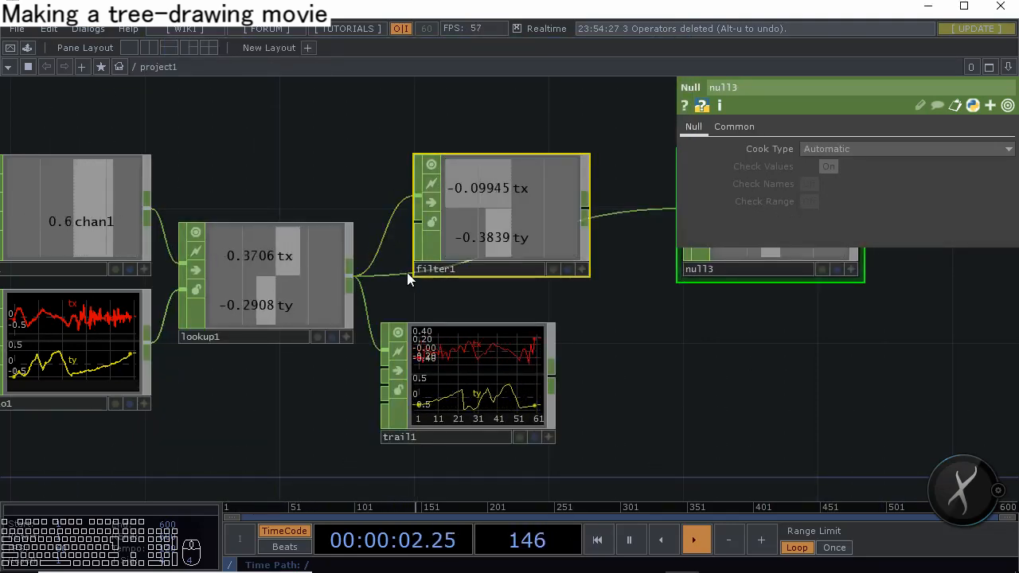
Delete trail1 and rewire null3's input so that it comes from filter1 instead of lookup1
left_click(446, 349)
key("Delete")
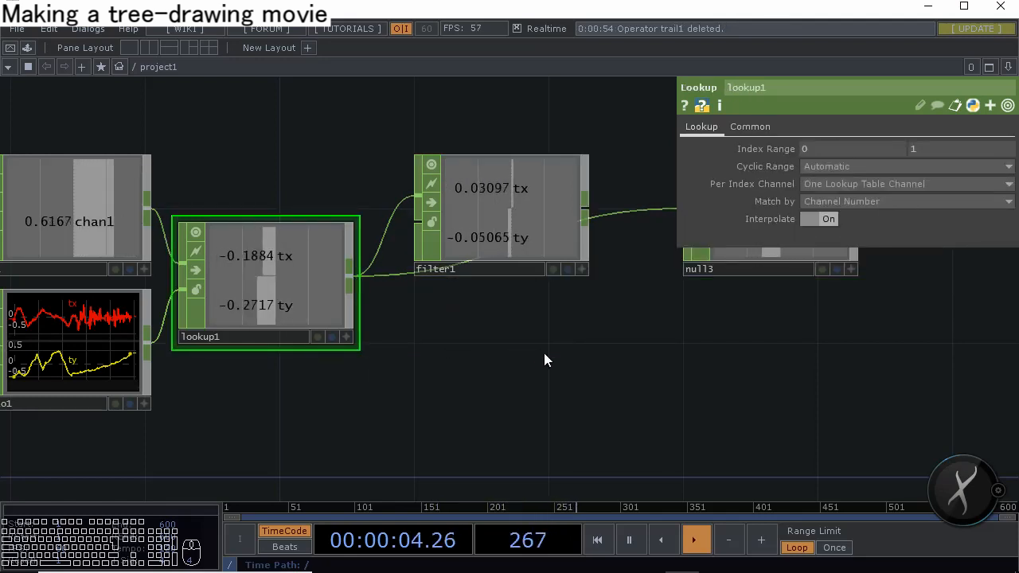
left_click_drag(510, 357, 323, 350)
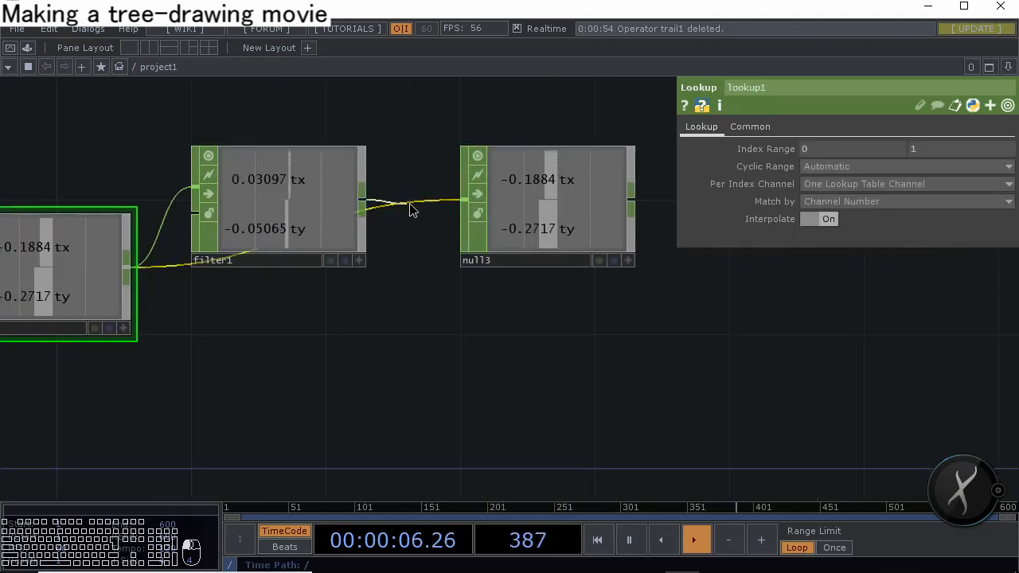
Set filter1's Effect to 0.1 and its Filter Width to 0.03
left_click(305, 219)
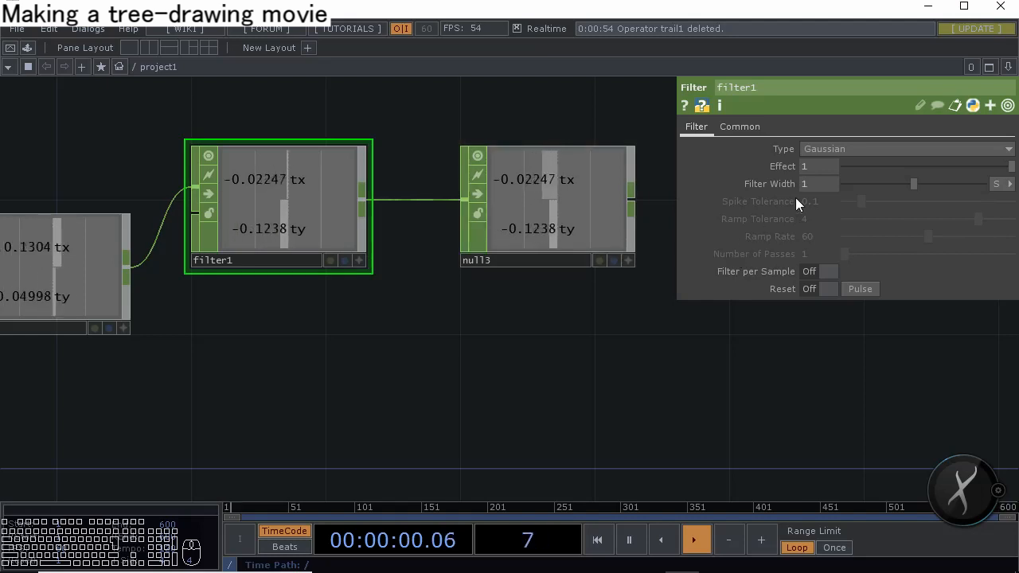
left_click(824, 165)
type("0.1")
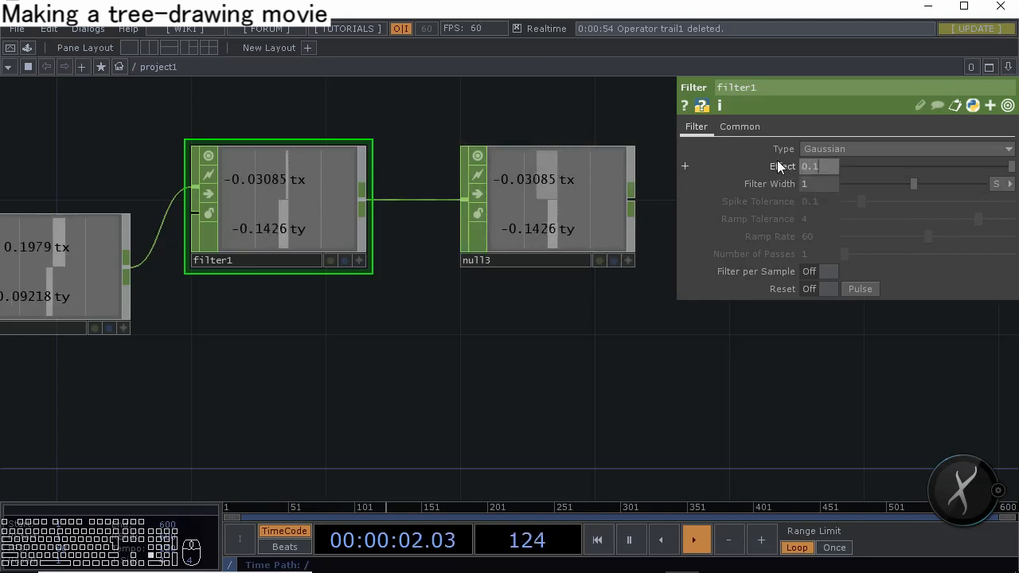
key("Return")
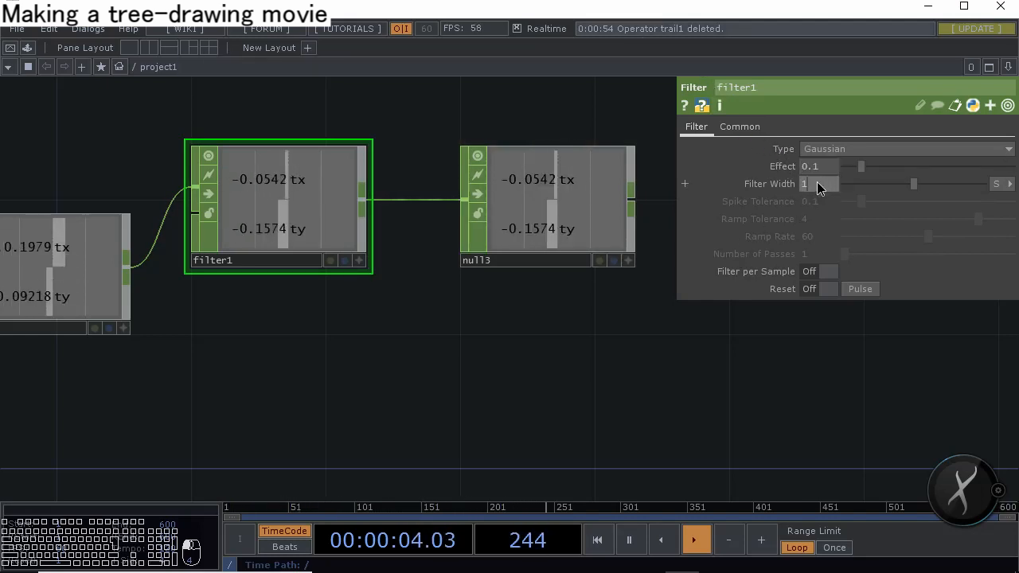
type("0.03")
key("Return")
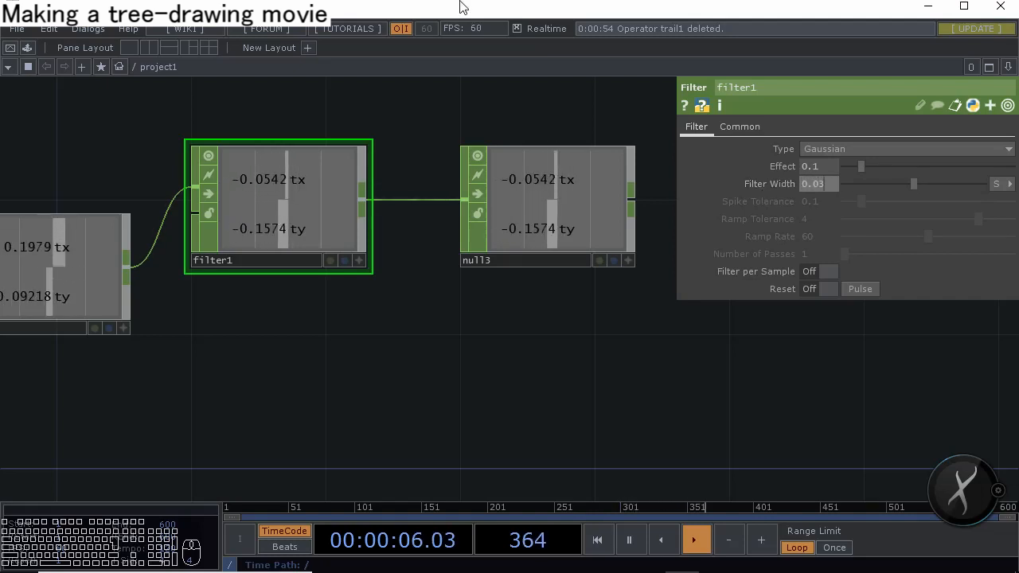
Add a Circle SOP and place it beside null3
left_click_drag(356, 319, 129, 314)
scroll(289, 303, "down", 3)
left_click_drag(390, 293, 276, 311)
key("Tab")
left_click(258, 91)
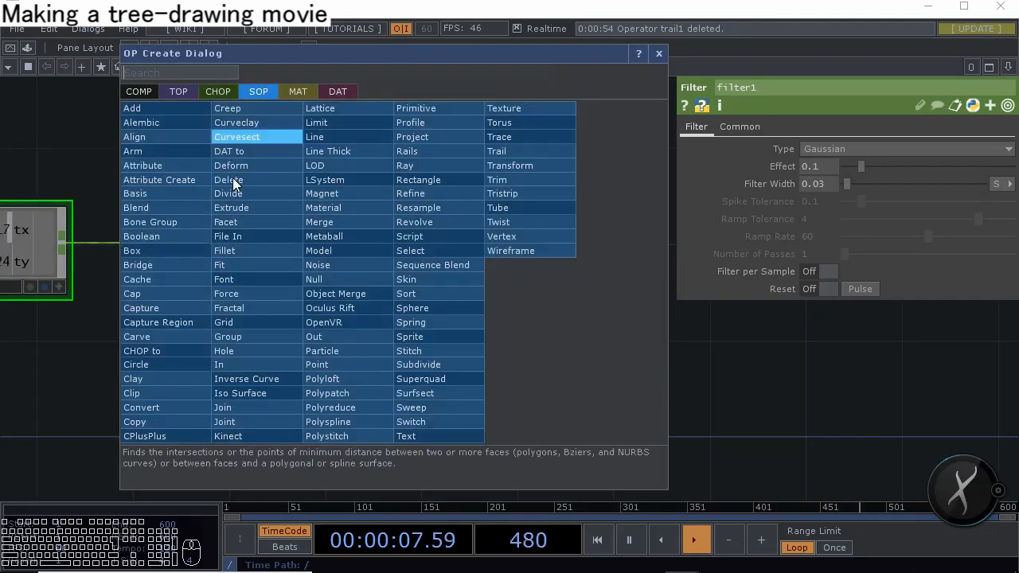
left_click(158, 363)
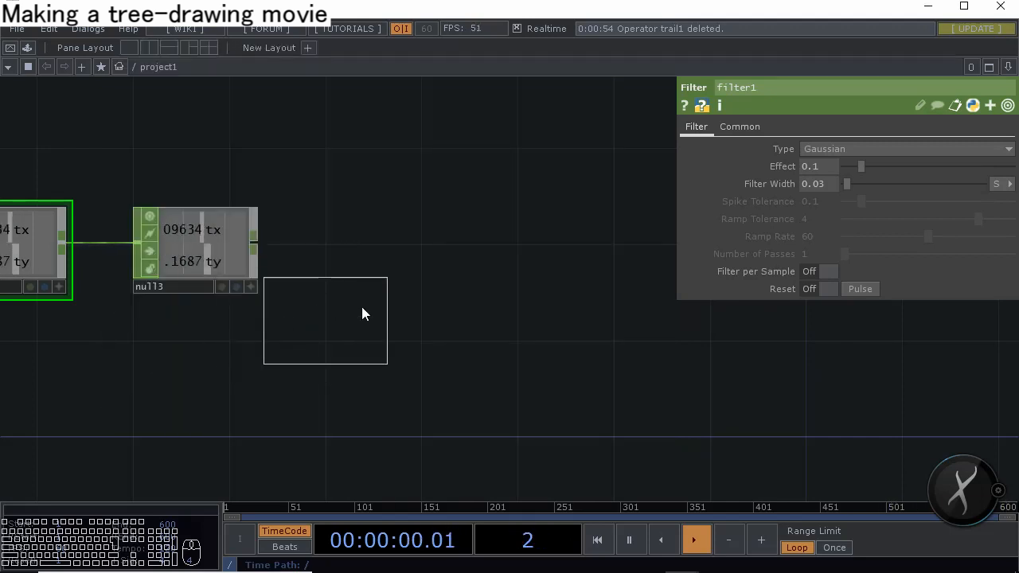
left_click(378, 262)
left_click_drag(399, 361, 287, 379)
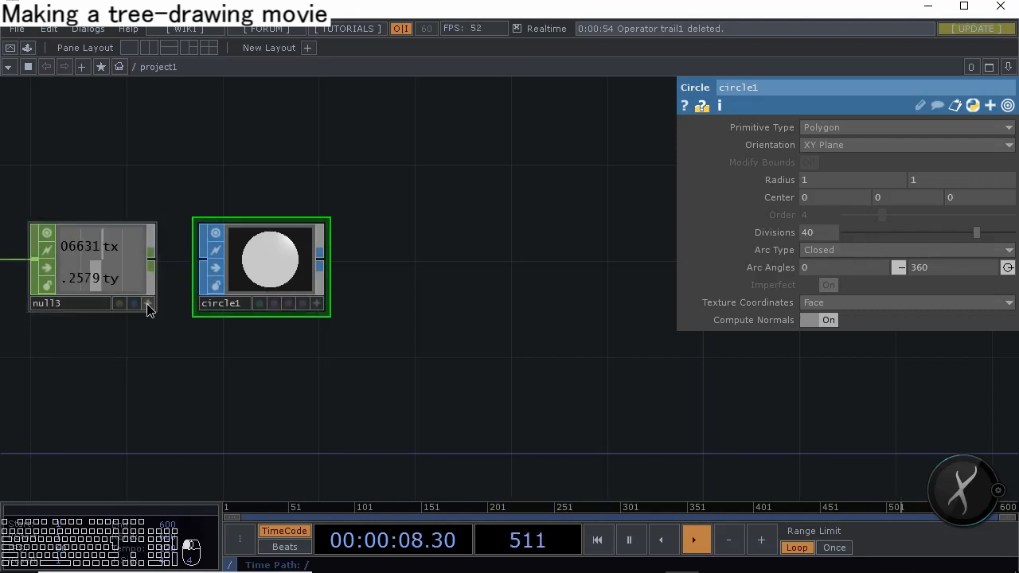
Drive circle1's Center X and Y with null3's tx and ty channels as relative CHOP references
left_click(149, 303)
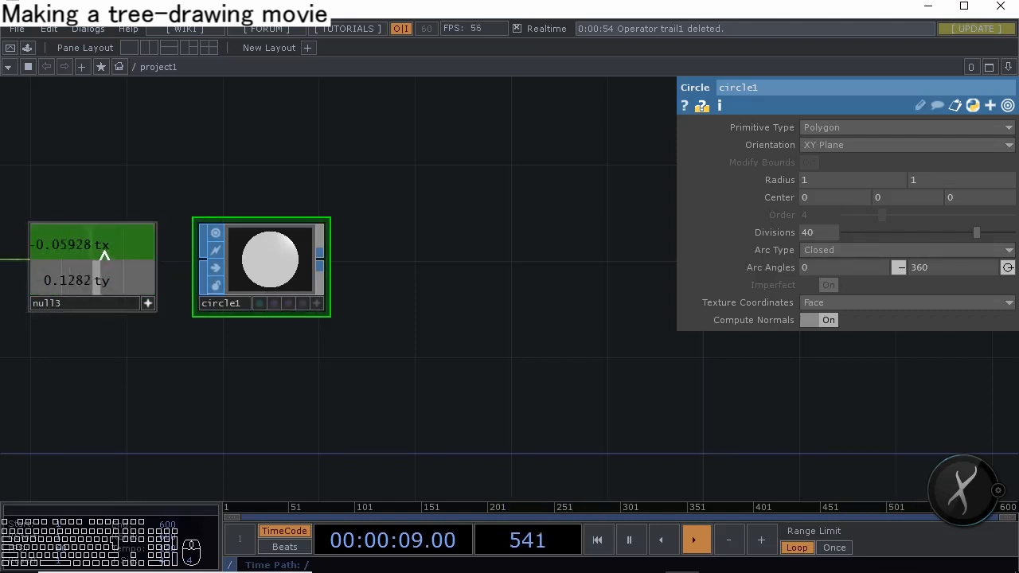
left_click_drag(71, 245, 836, 198)
left_click(827, 175)
left_click_drag(96, 280, 885, 197)
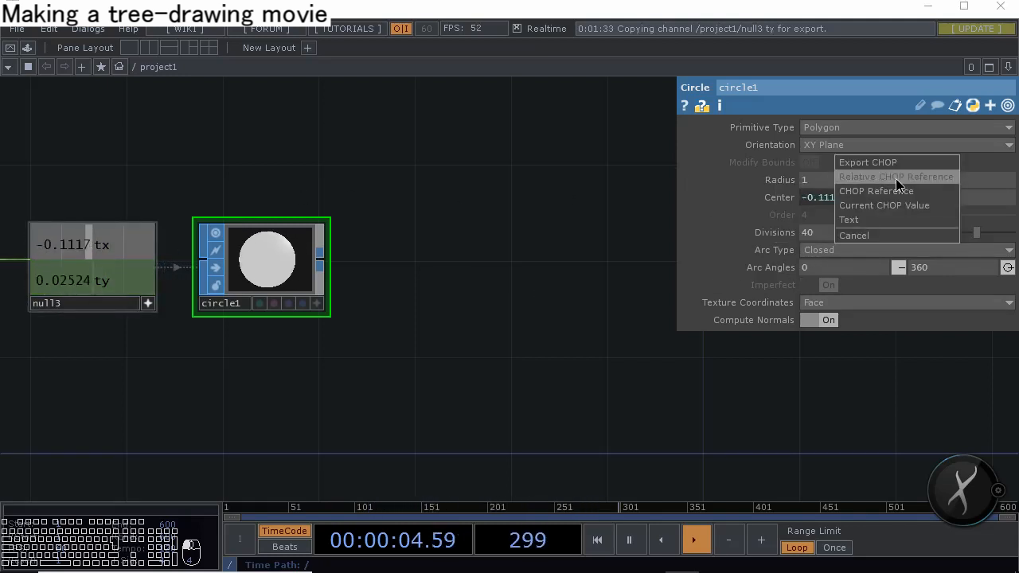
left_click(896, 178)
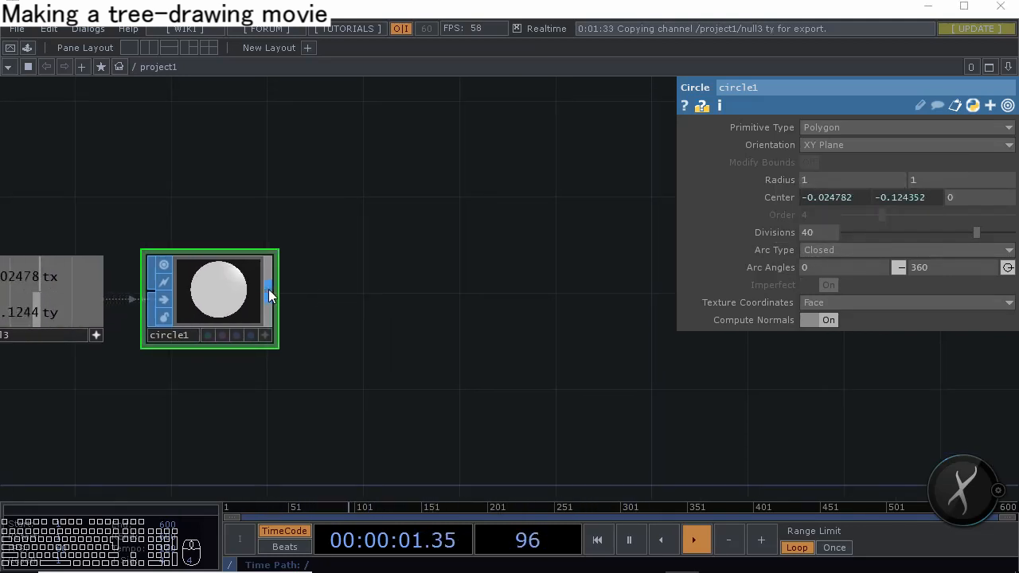
Add a Geometry COMP fed by circle1's output and place a Camera COMP above it
key("Tab")
left_click(20, 114)
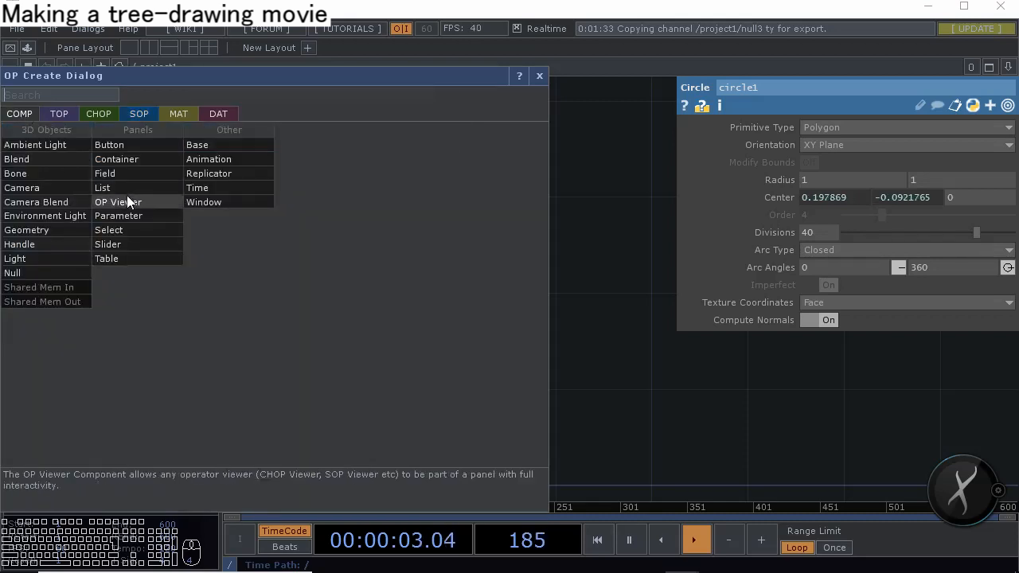
left_click(66, 230)
left_click(406, 315)
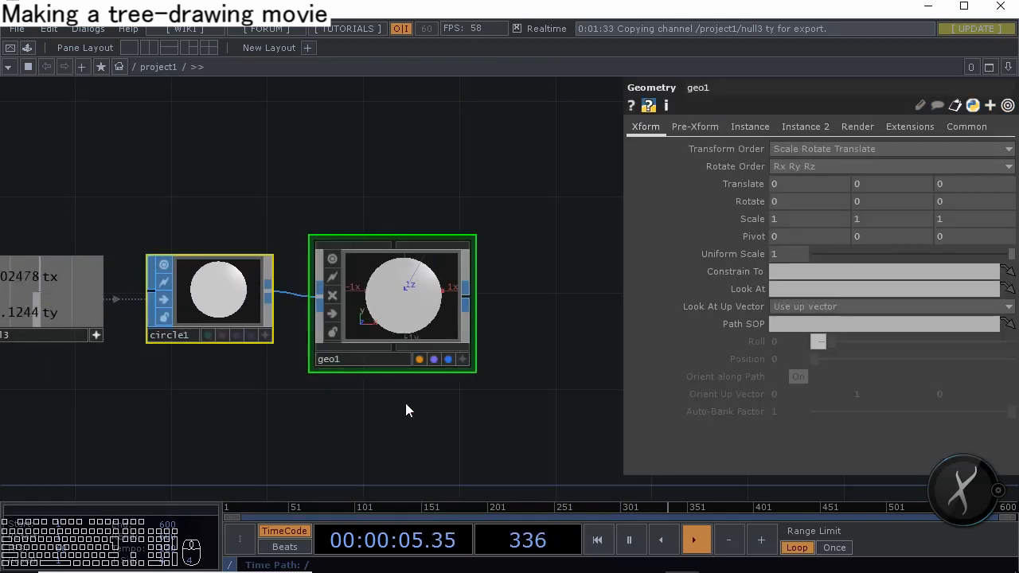
key("Tab")
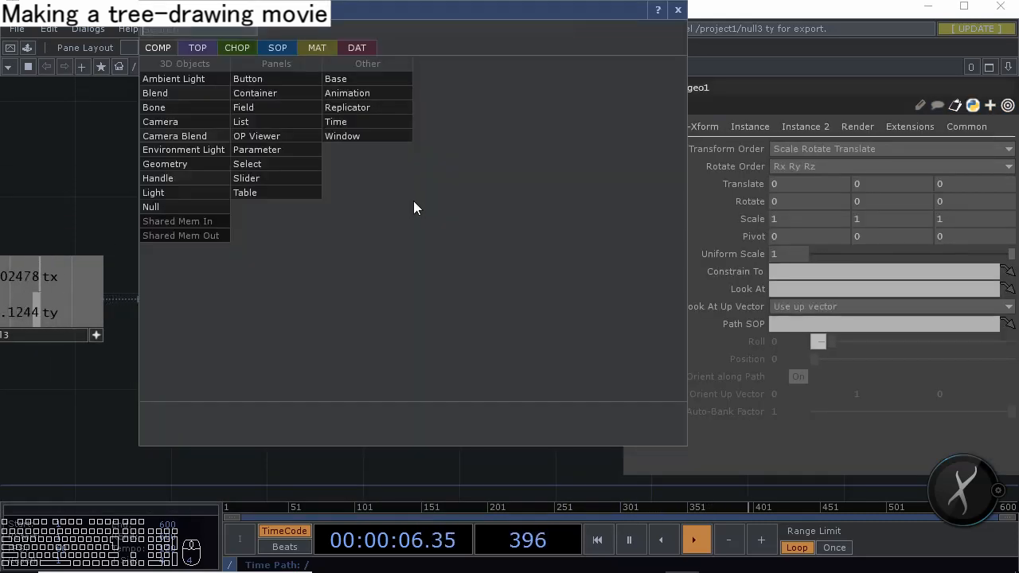
left_click(203, 119)
left_click(398, 156)
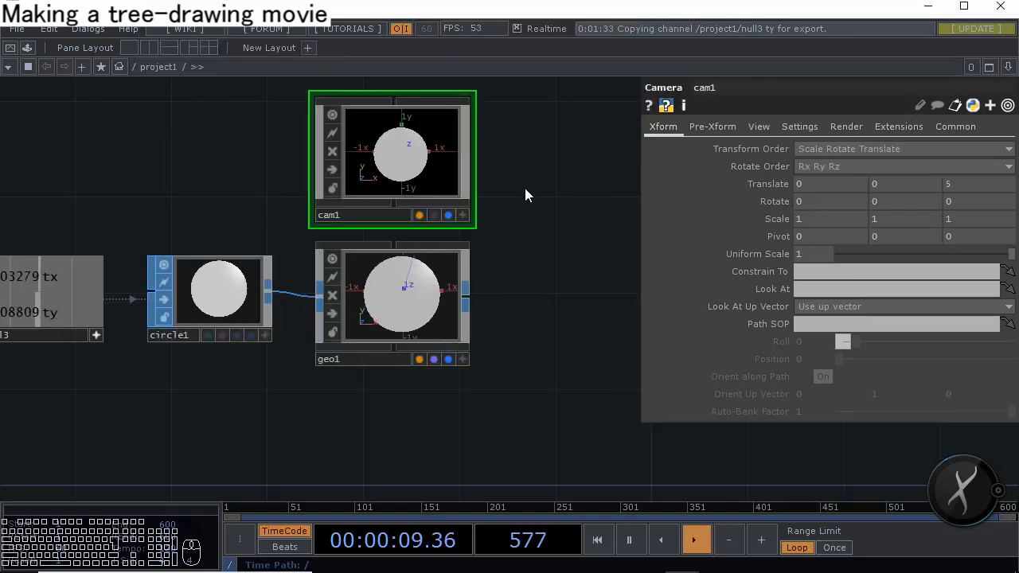
Create a Constant MAT above cam1 and assign it as the material of geo1
left_click_drag(525, 191, 506, 260)
key("Tab")
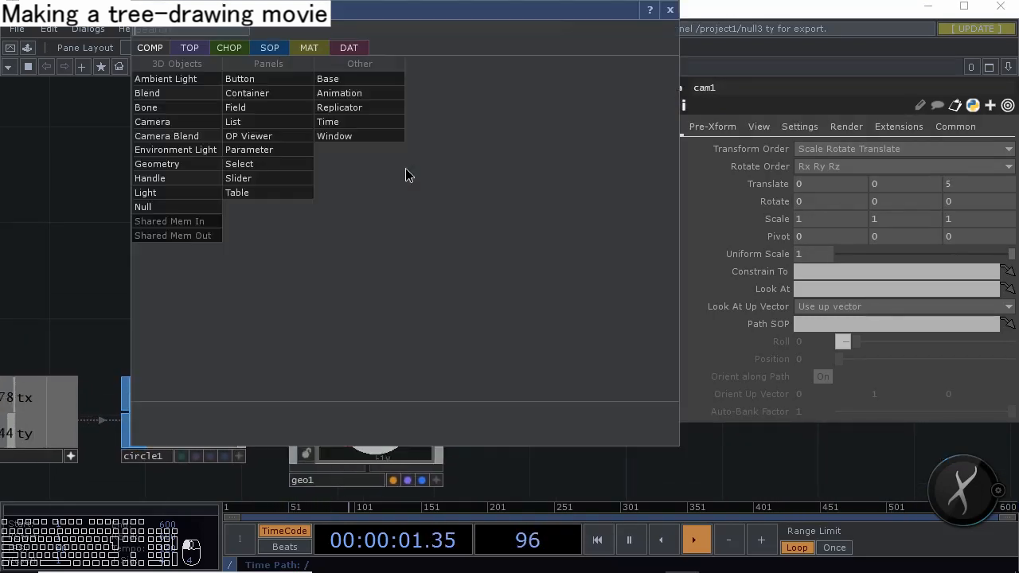
left_click(318, 49)
left_click(200, 77)
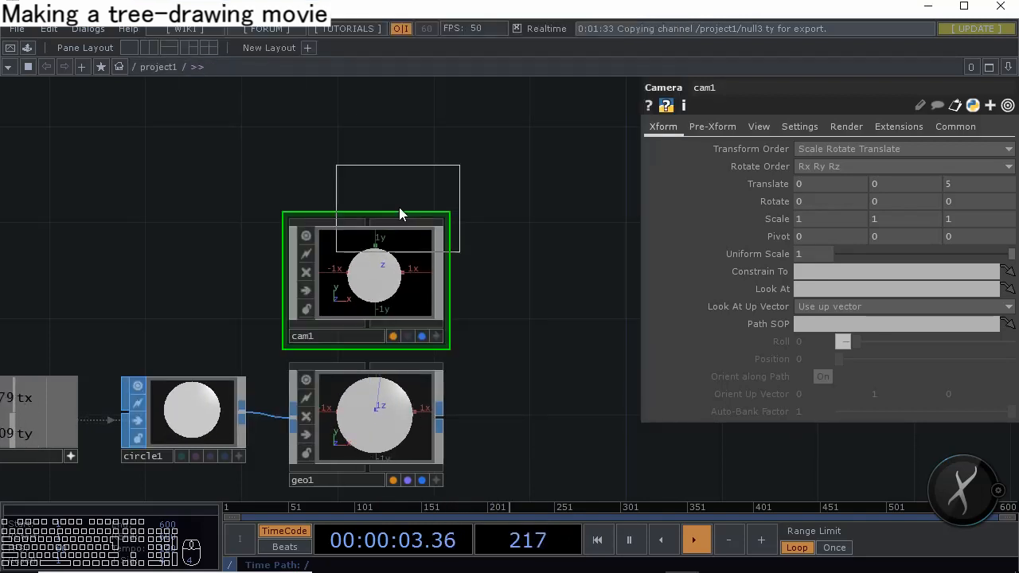
left_click(390, 171)
left_click_drag(470, 223, 427, 164)
scroll(391, 136, "down", 2)
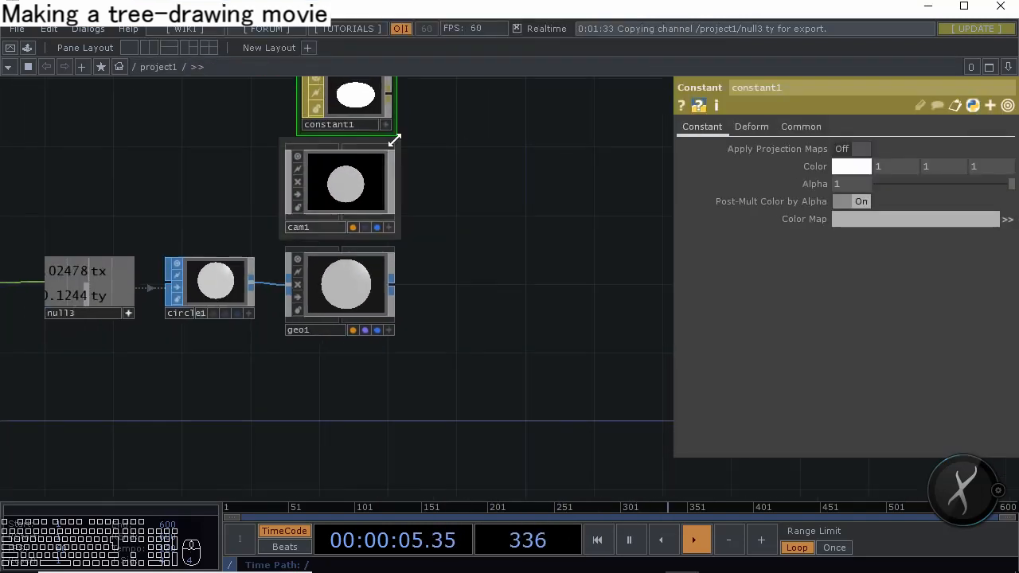
left_click_drag(368, 129, 362, 297)
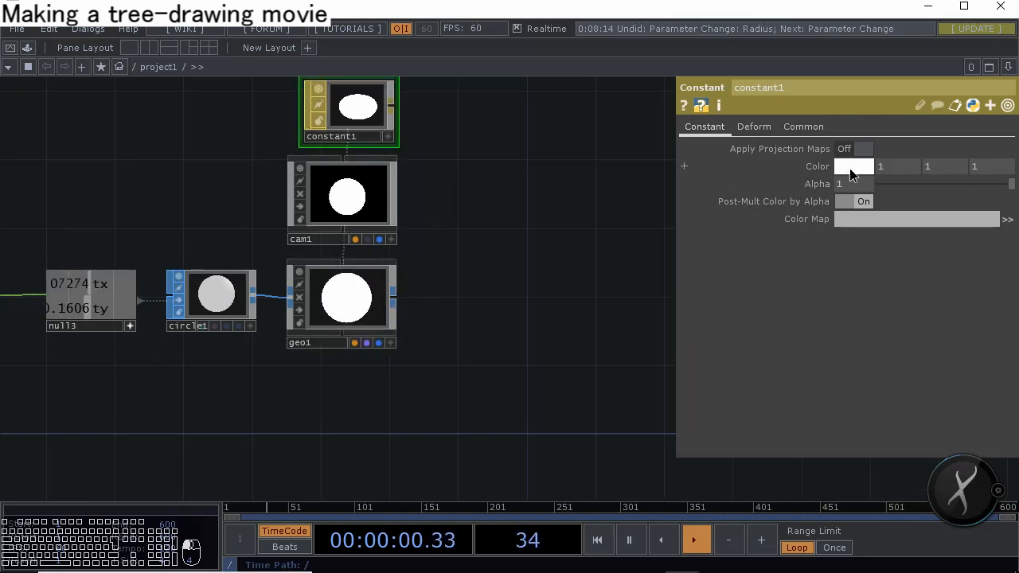
Set constant1's color to the bright green swatch (0, 1, 0.17647)
left_click(836, 167)
left_click(882, 97)
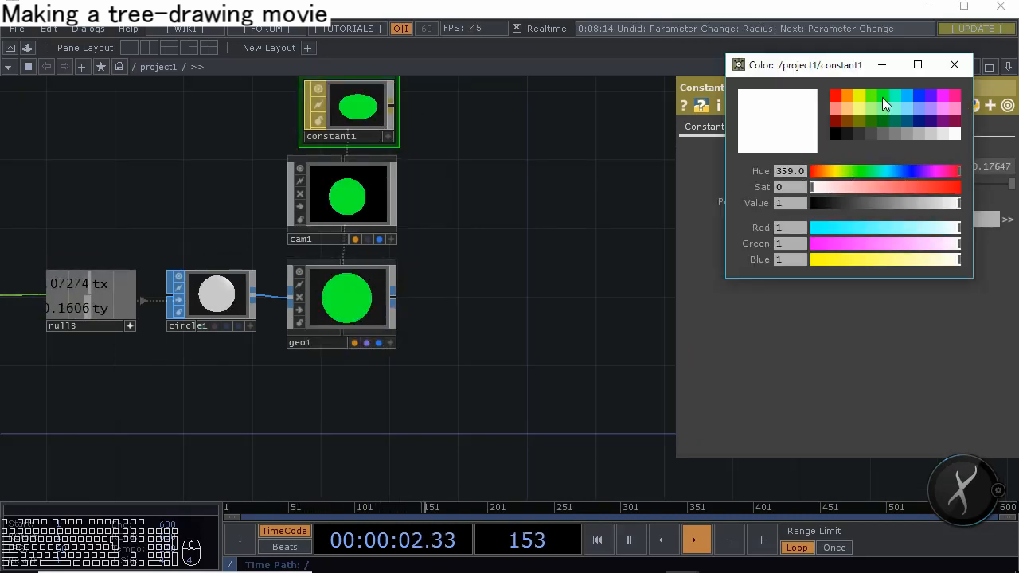
left_click(954, 64)
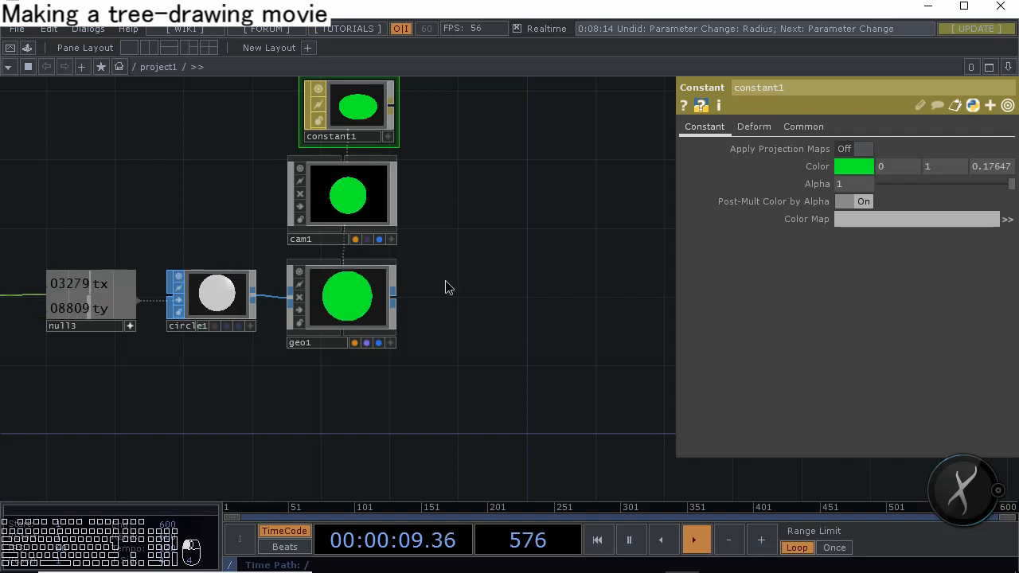
Add a Render TOP beside cam1 and geo1 and set its resolution to 1024 x 1024
key("Tab")
left_click(229, 104)
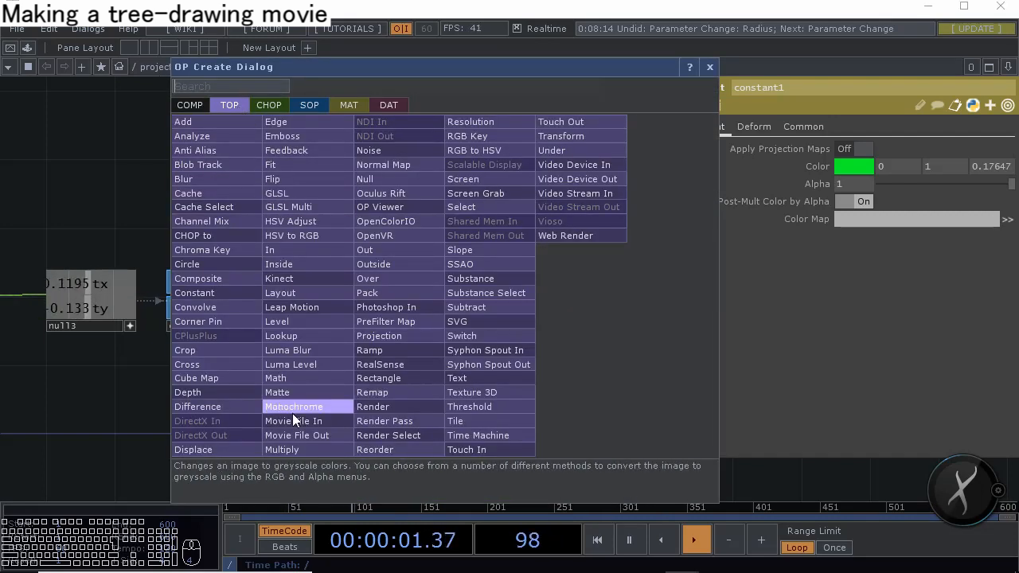
left_click(407, 413)
left_click(469, 221)
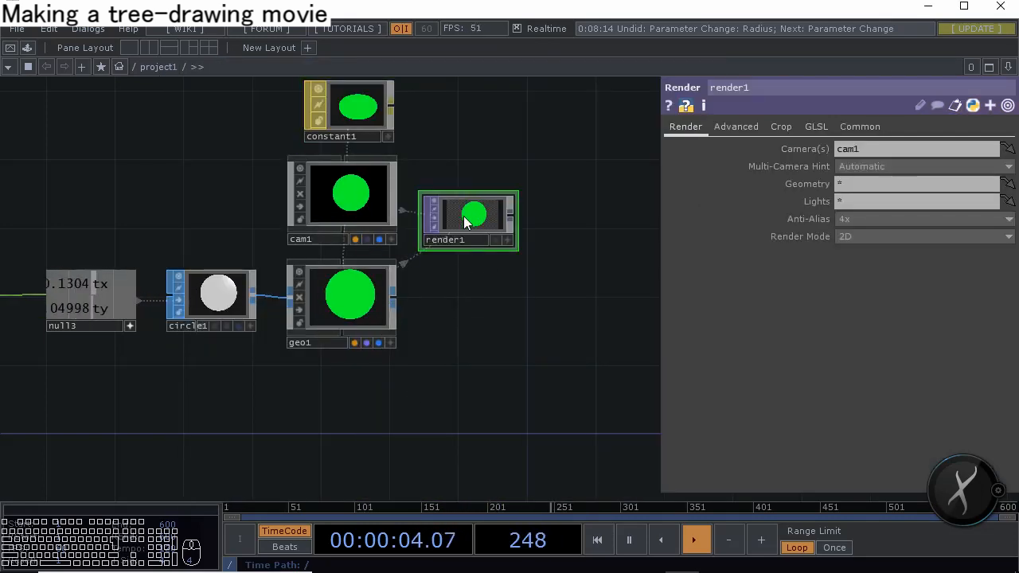
left_click(860, 127)
left_click(1007, 149)
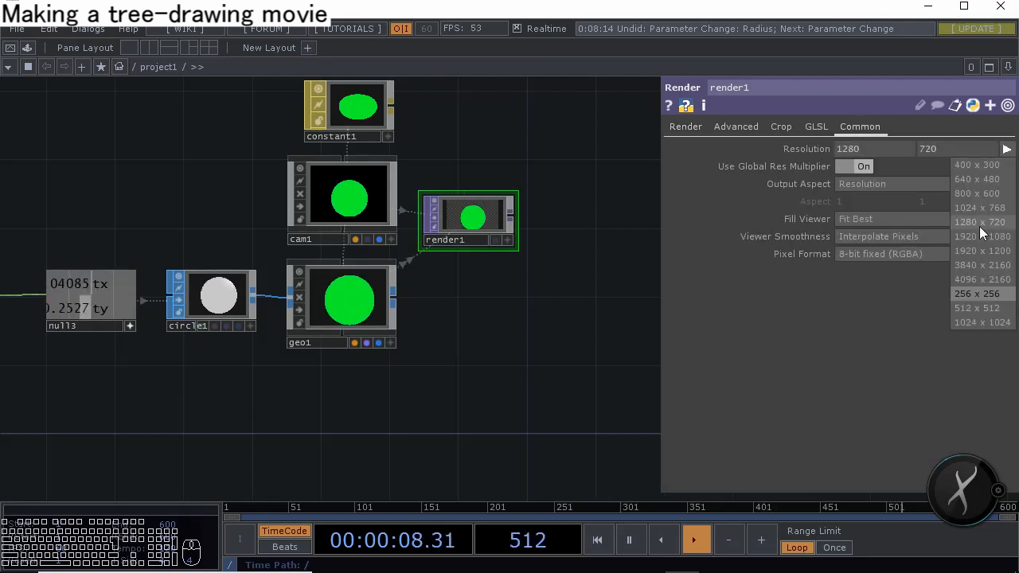
left_click(984, 322)
Shrink circle1 by setting both of its Radius values to 0.003
left_click(211, 296)
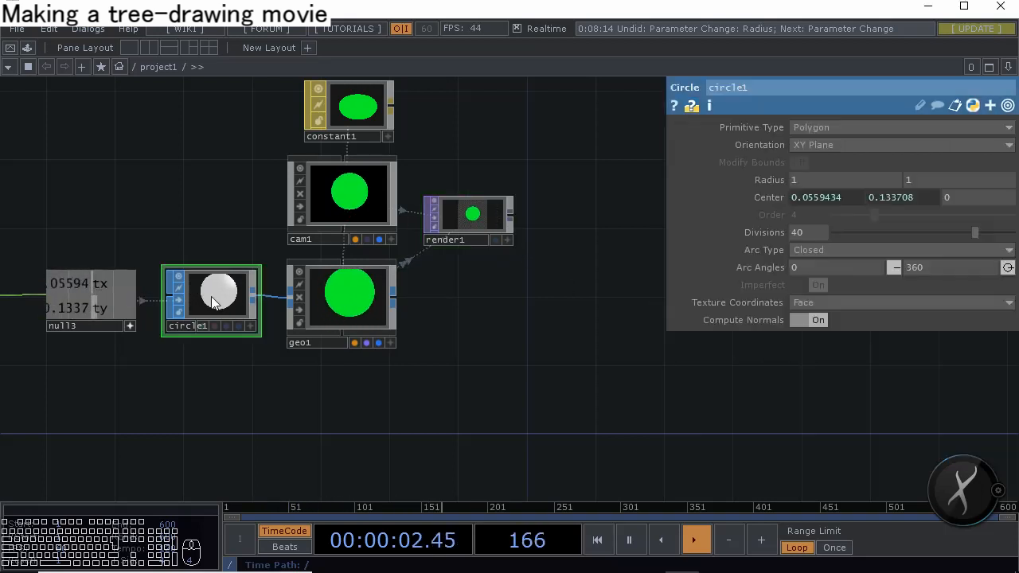
scroll(211, 296, "up", 3)
middle_click_drag(778, 179, 757, 212)
mouse_move(773, 180)
middle_mouse_down()
mouse_move(780, 196)
mouse_move(761, 195)
middle_mouse_up()
scroll(775, 180, "up", 2)
middle_click_drag(772, 180, 766, 153)
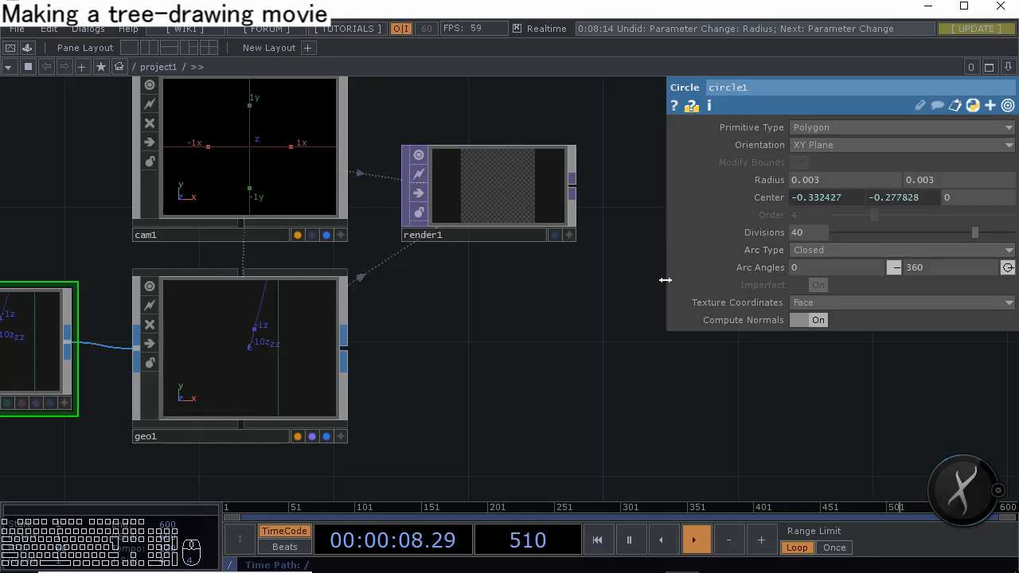
Change the projection type of cam1 in its view parameters
left_click(308, 187)
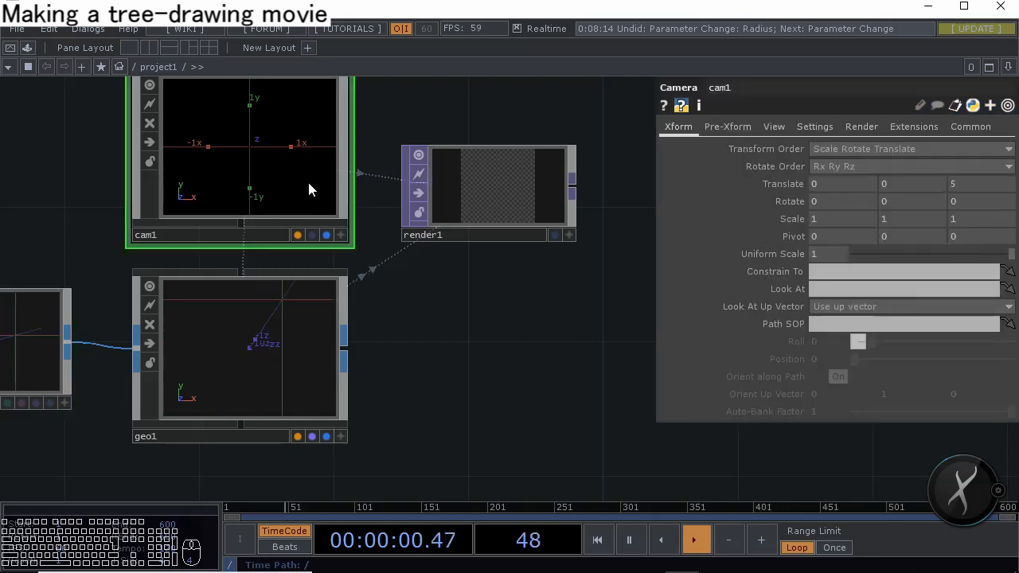
left_click(774, 127)
left_click(835, 149)
left_click(835, 180)
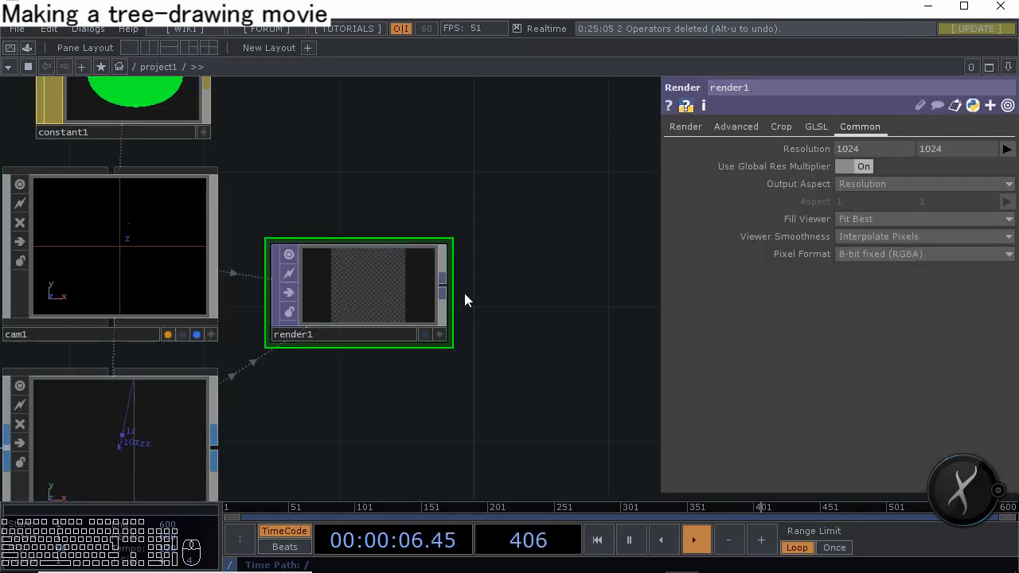
Append a Feedback TOP to render1's output, followed by an Over TOP
right_click(448, 285)
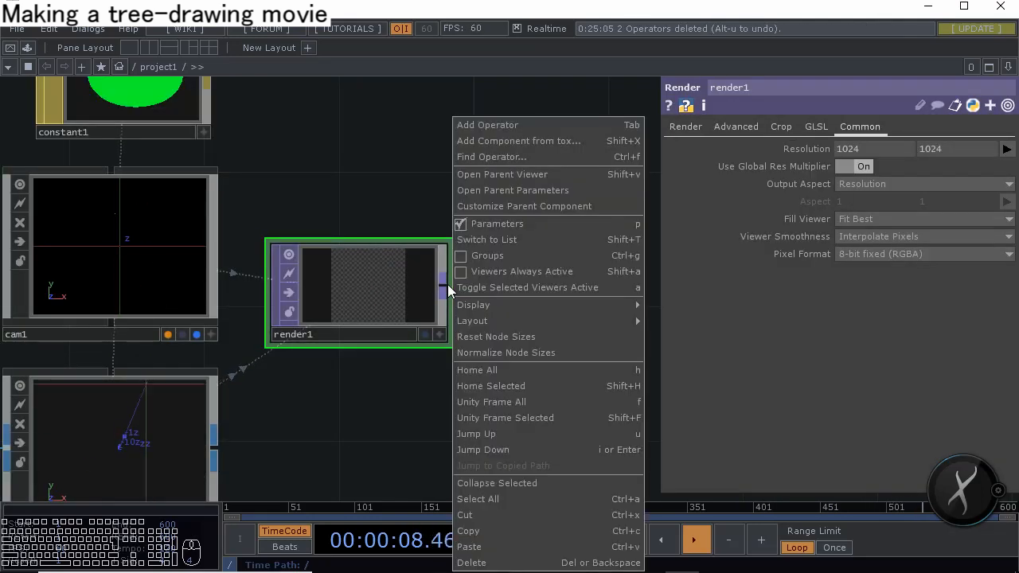
left_click(439, 283)
right_click(445, 286)
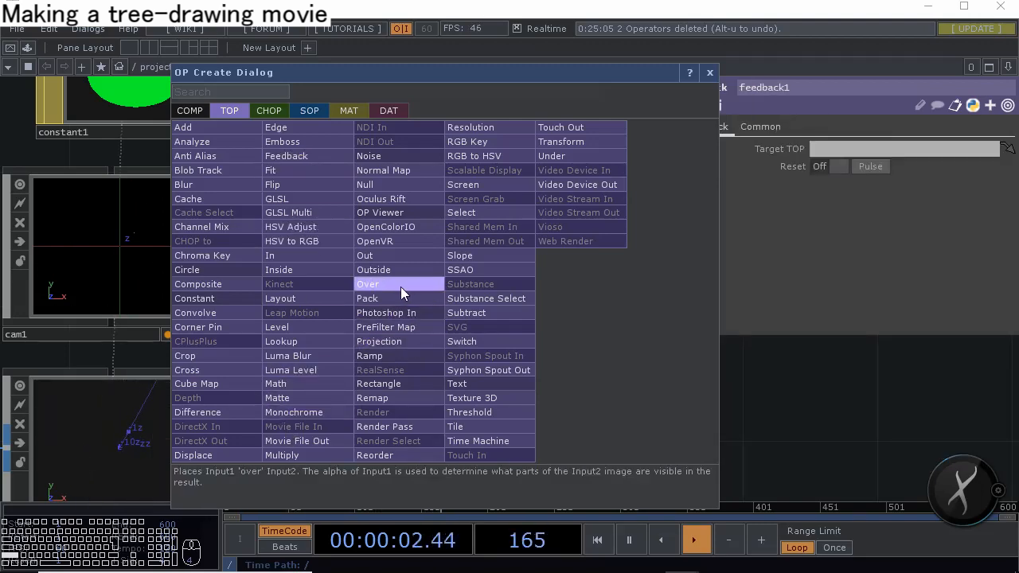
left_click(710, 73)
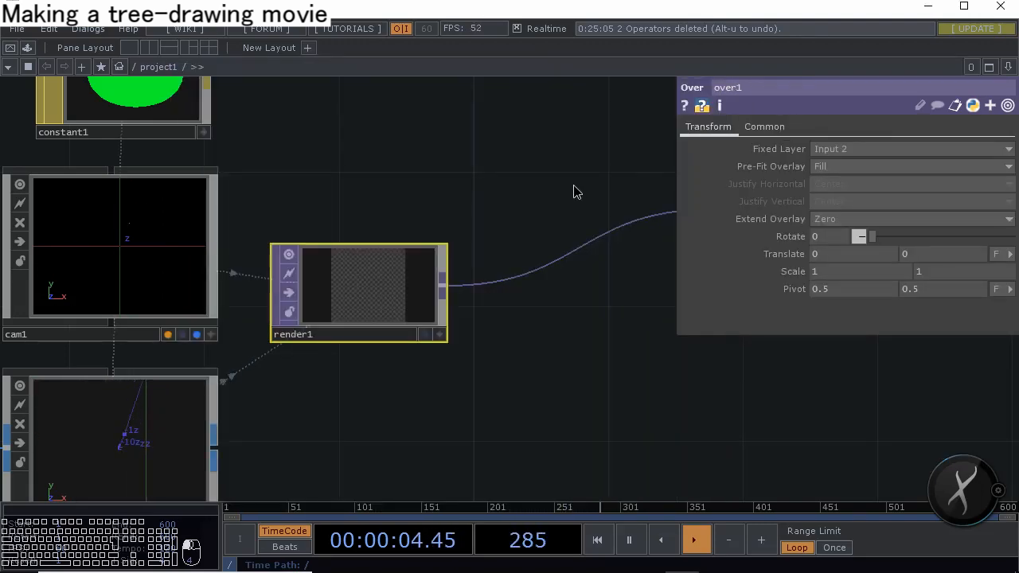
Rearrange feedback1 and over1, wiring render1 into over1's first input and feedback1 into its second
left_click_drag(576, 191, 457, 202)
scroll(458, 201, "down", 2)
scroll(458, 201, "down", 3)
left_click(527, 330)
left_click_drag(526, 331, 463, 323)
right_click_drag(463, 323, 652, 198)
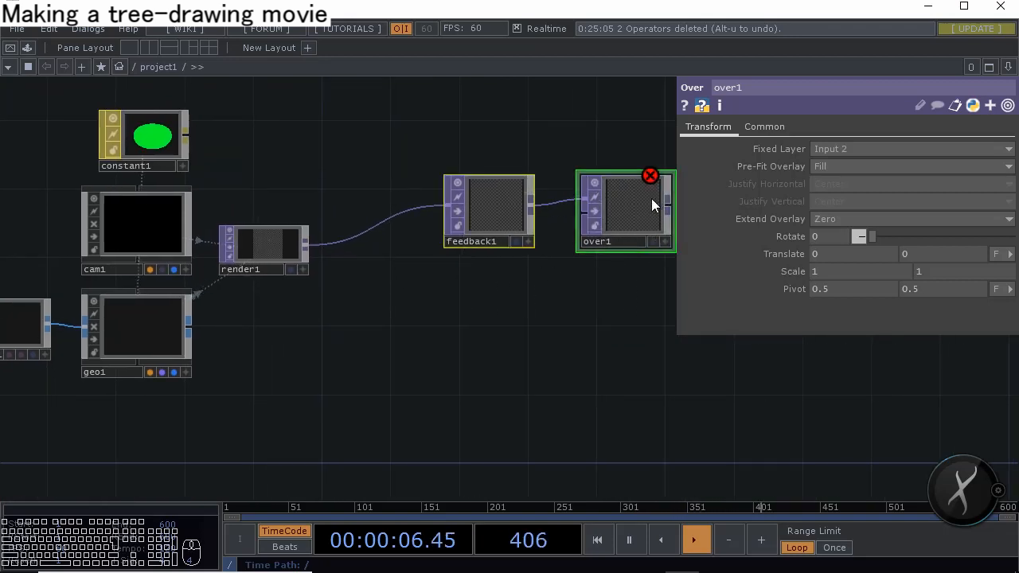
left_click_drag(645, 199, 505, 243)
left_click_drag(305, 242, 477, 228)
scroll(441, 267, "up", 2)
left_click_drag(419, 293, 490, 236)
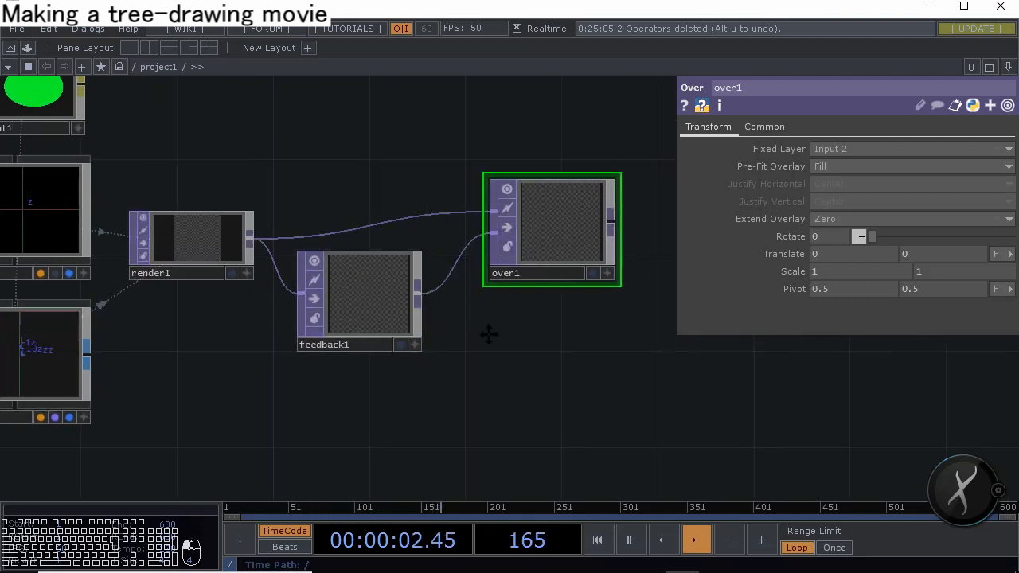
Assign over1 as the Target TOP of feedback1 to close the feedback loop
mouse_move(596, 239)
left_mouse_down()
mouse_move(549, 263)
mouse_move(452, 258)
mouse_move(412, 301)
left_mouse_up()
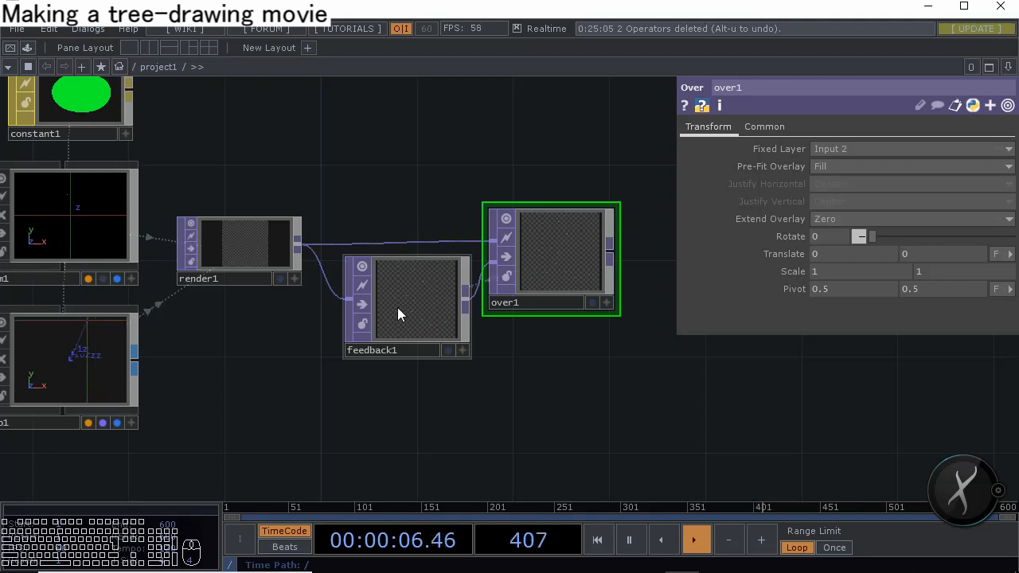
scroll(407, 304, "up", 3)
scroll(408, 303, "down", 6)
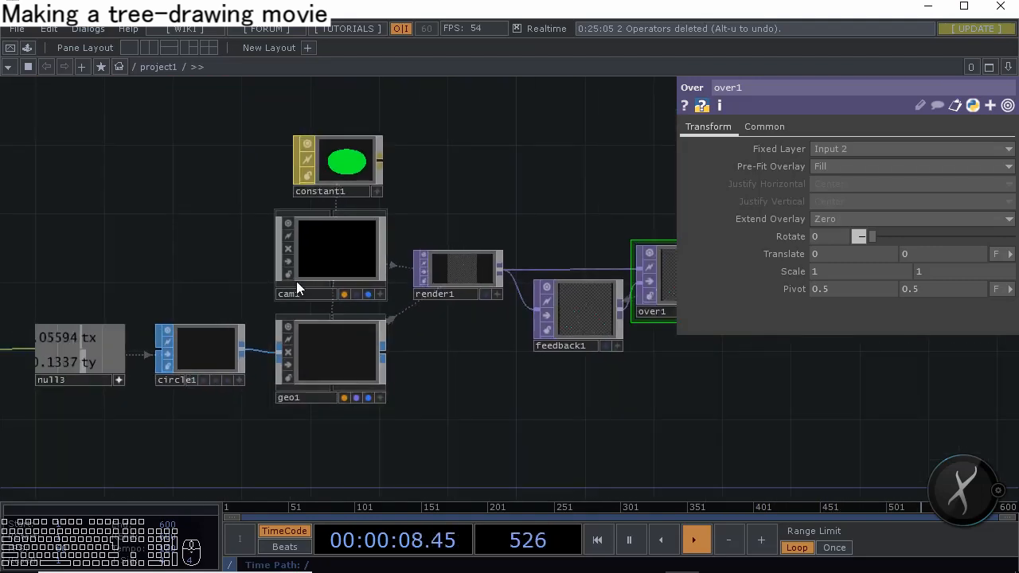
Slow down lfo1 by setting its Frequency first to 0.2 and finally to 0.05
left_click_drag(410, 296, 673, 332)
mouse_move(362, 266)
left_mouse_down()
mouse_move(444, 279)
mouse_move(581, 175)
left_mouse_up()
mouse_move(286, 237)
left_mouse_down()
mouse_move(466, 243)
mouse_move(486, 196)
left_mouse_up()
scroll(469, 234, "up", 3)
left_click_drag(495, 247, 462, 170)
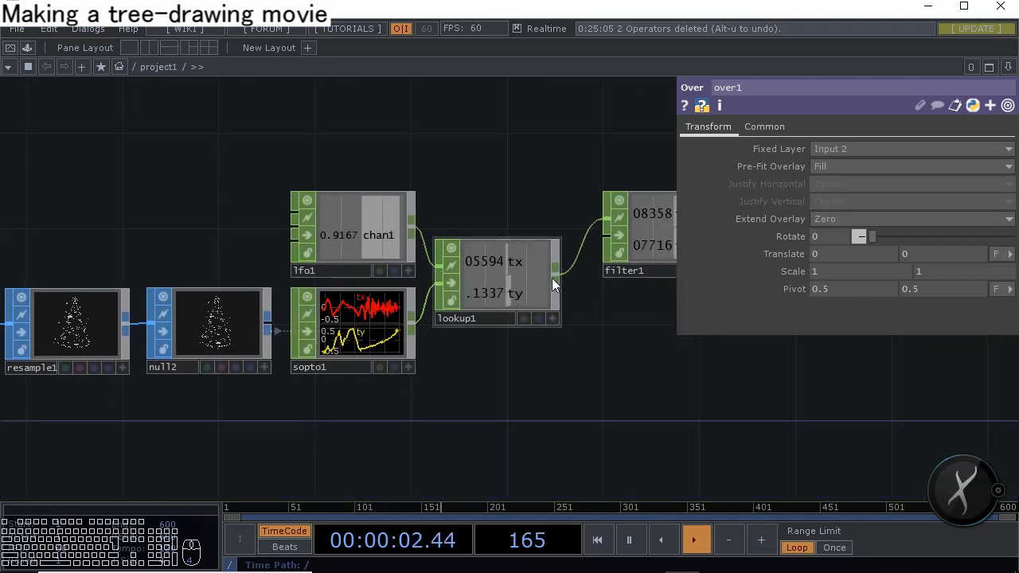
left_click(365, 221)
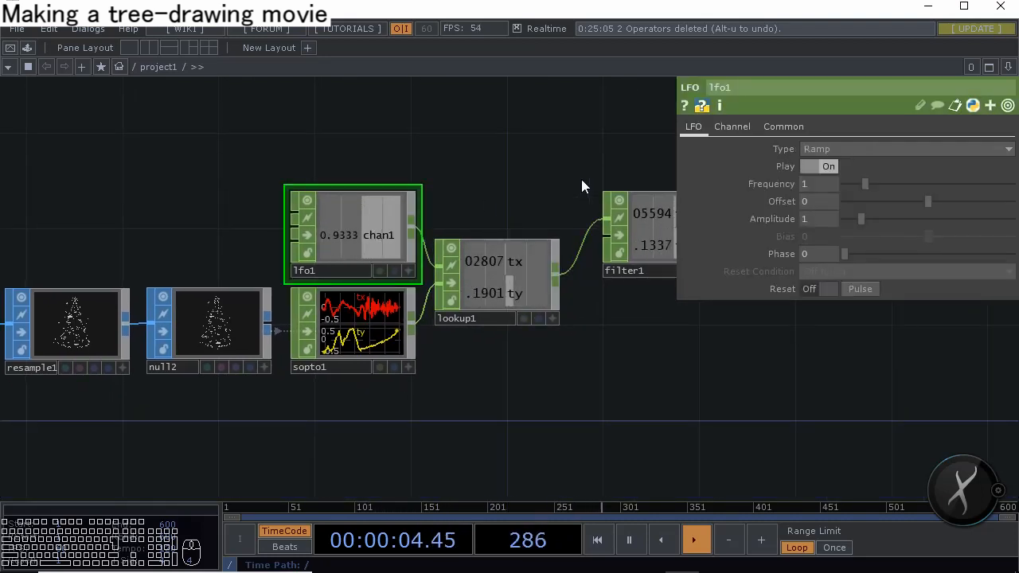
left_click_drag(831, 184, 682, 199)
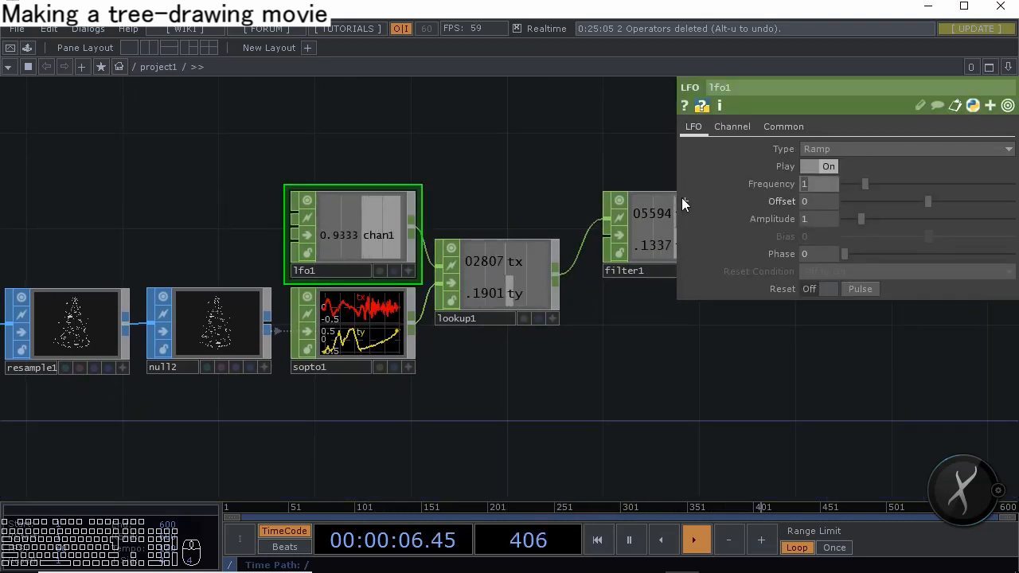
type("0.2")
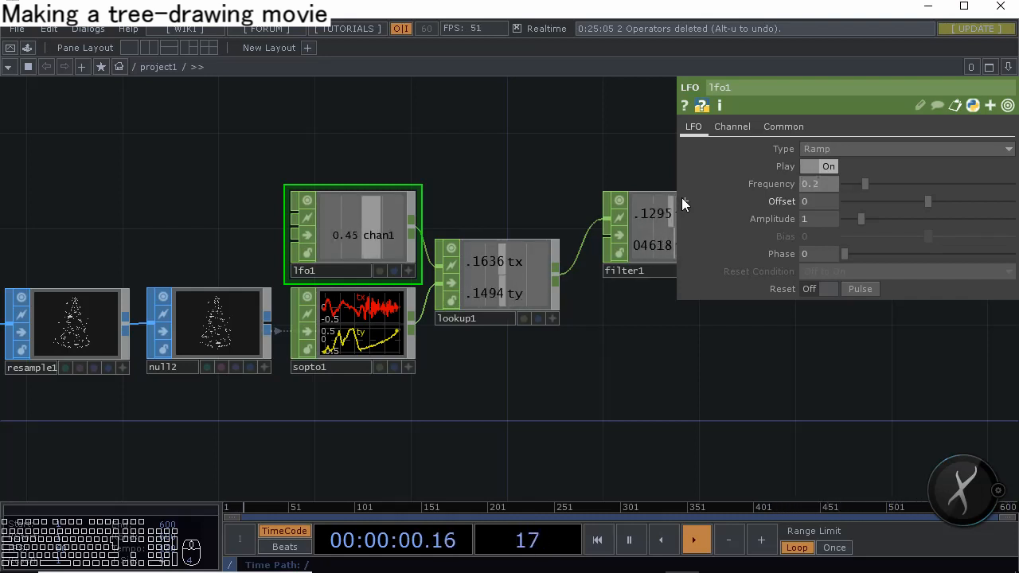
key("Return")
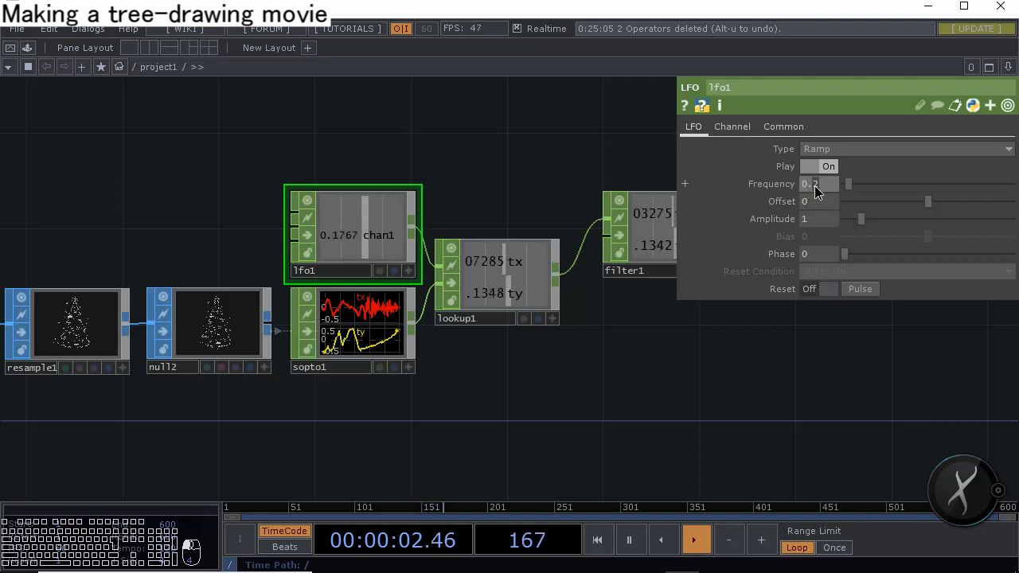
type("05")
key("Return")
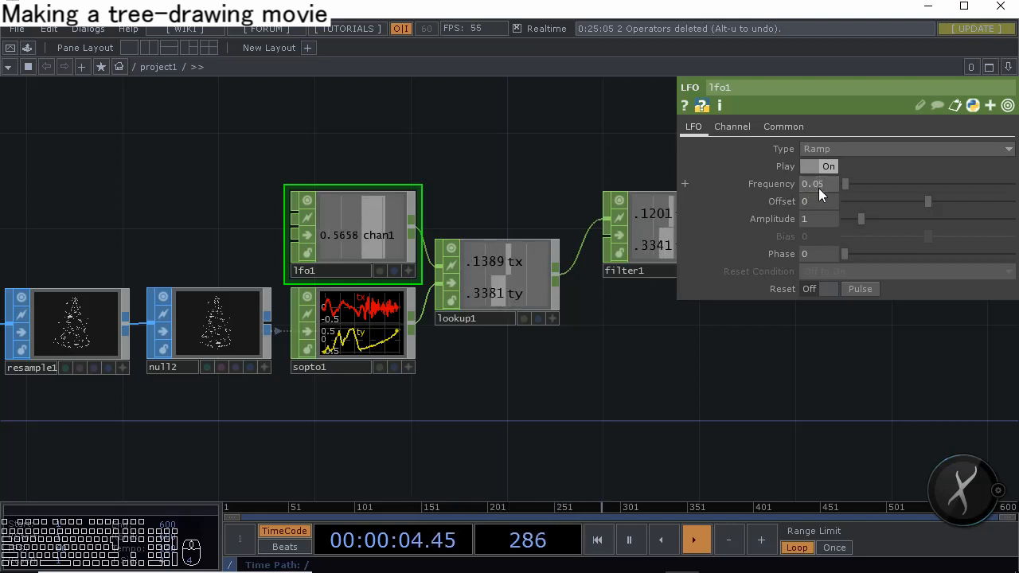
Examine the tree drawing accumulating in feedback1 and bring up that operator's parameters
left_click_drag(633, 147, 216, 169)
left_click_drag(203, 126, 12, 103)
left_click_drag(600, 304, 355, 341)
left_click_drag(388, 335, 389, 310)
left_click_drag(576, 284, 269, 324)
scroll(348, 307, "up", 10)
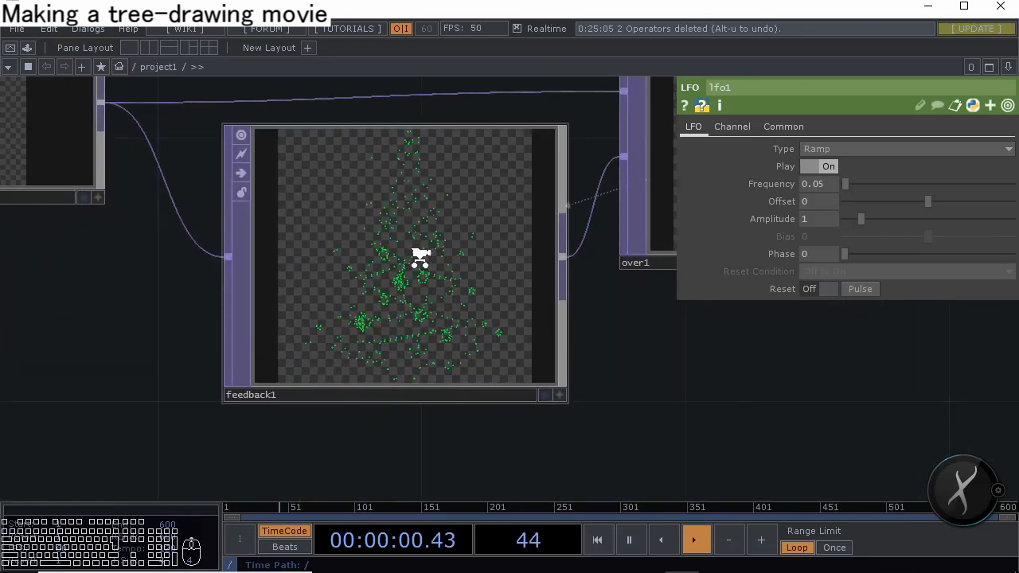
left_click(342, 286)
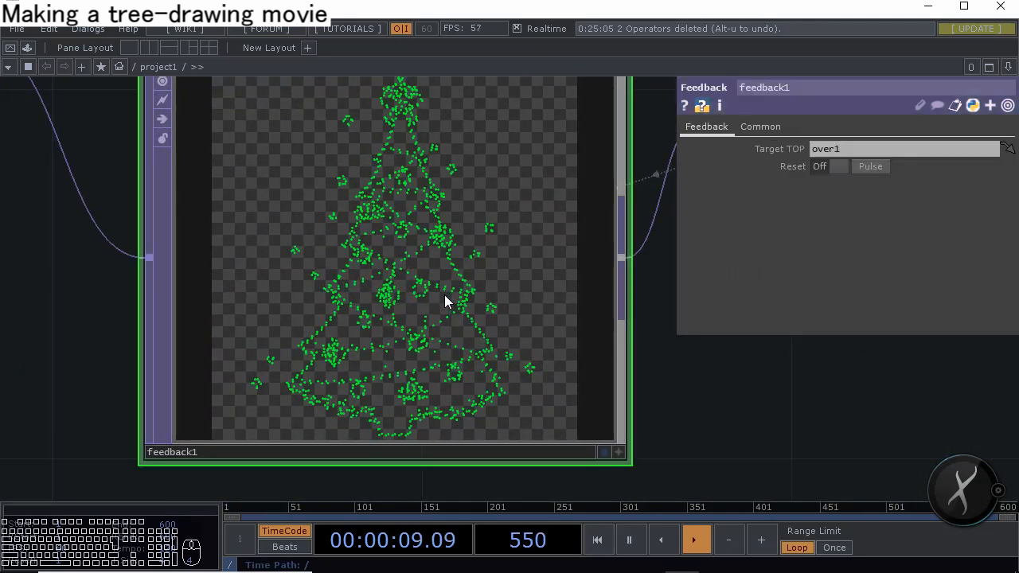
Pulse the Reset of feedback1 to clear the accumulated tree trail
left_click(870, 166)
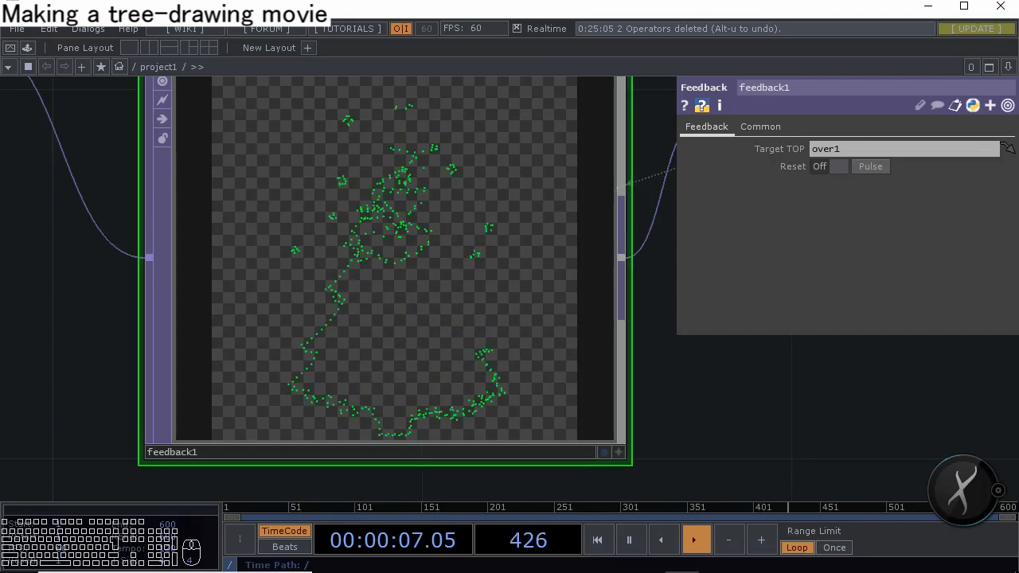
scroll(177, 341, "down", 6)
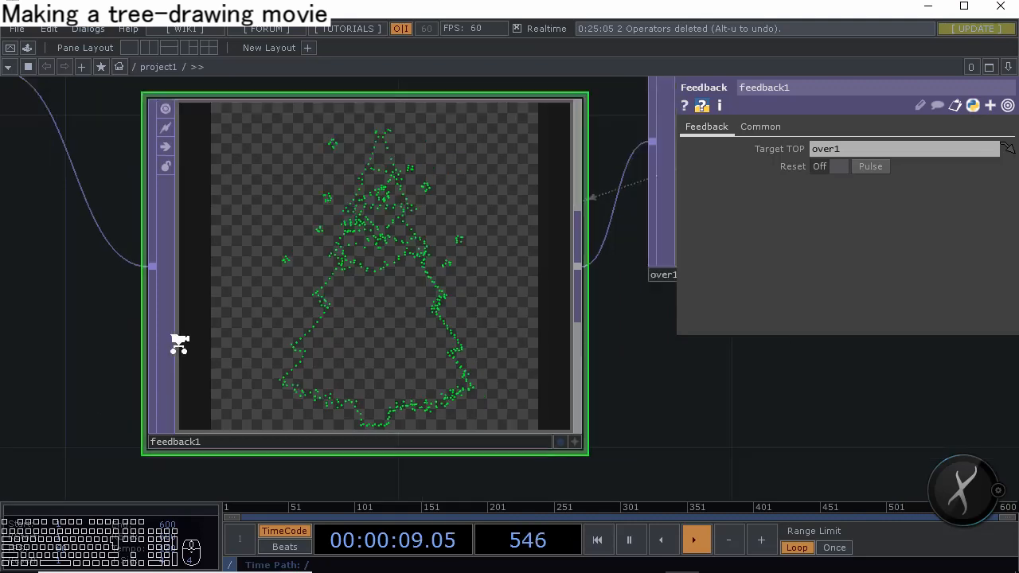
left_click_drag(173, 378, 387, 367)
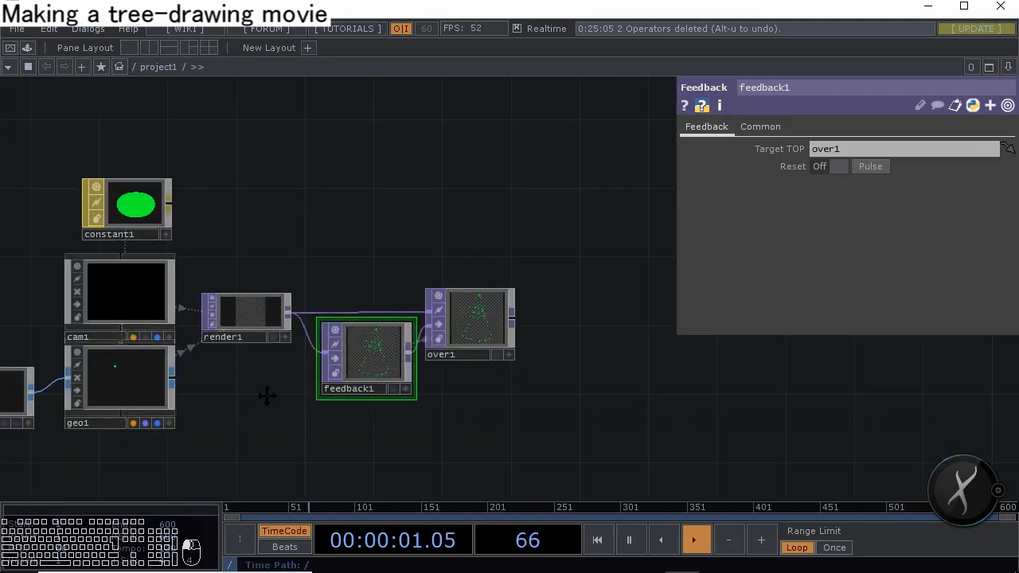
Add a Movie File Out TOP connected to the output of over1
left_click_drag(266, 395, 601, 345)
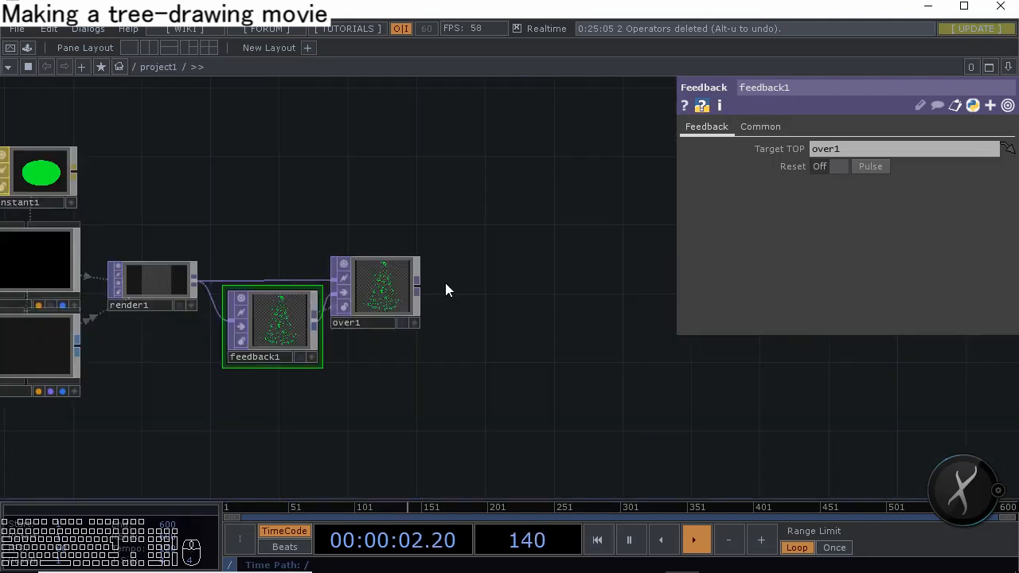
right_click(419, 288)
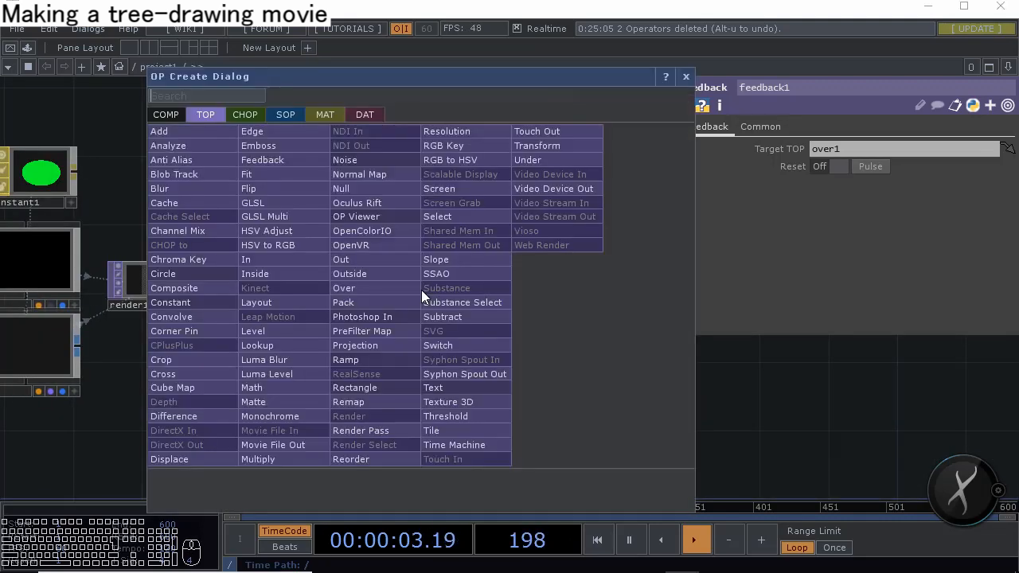
left_click(298, 443)
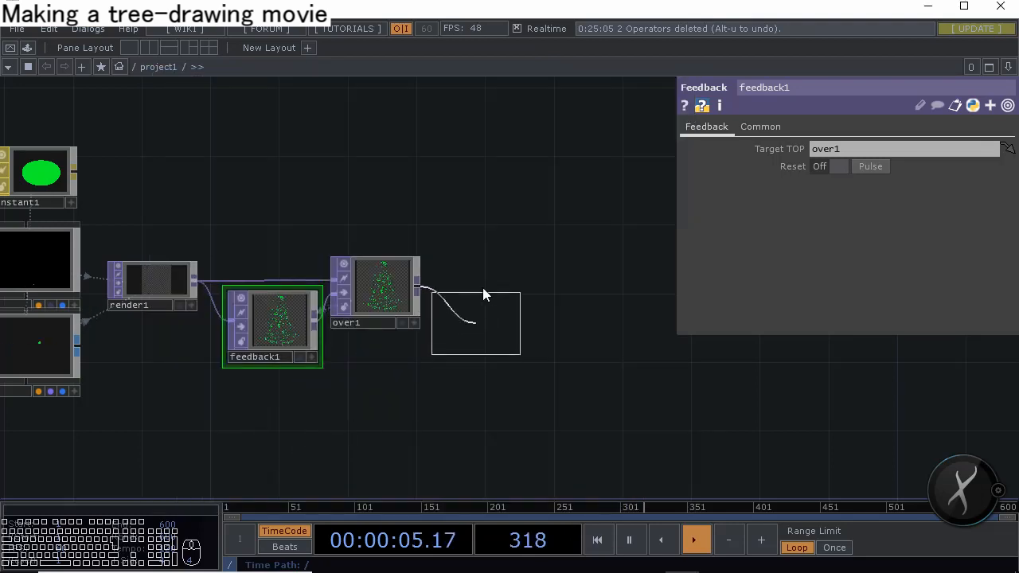
left_click(480, 287)
scroll(403, 316, "down", 5)
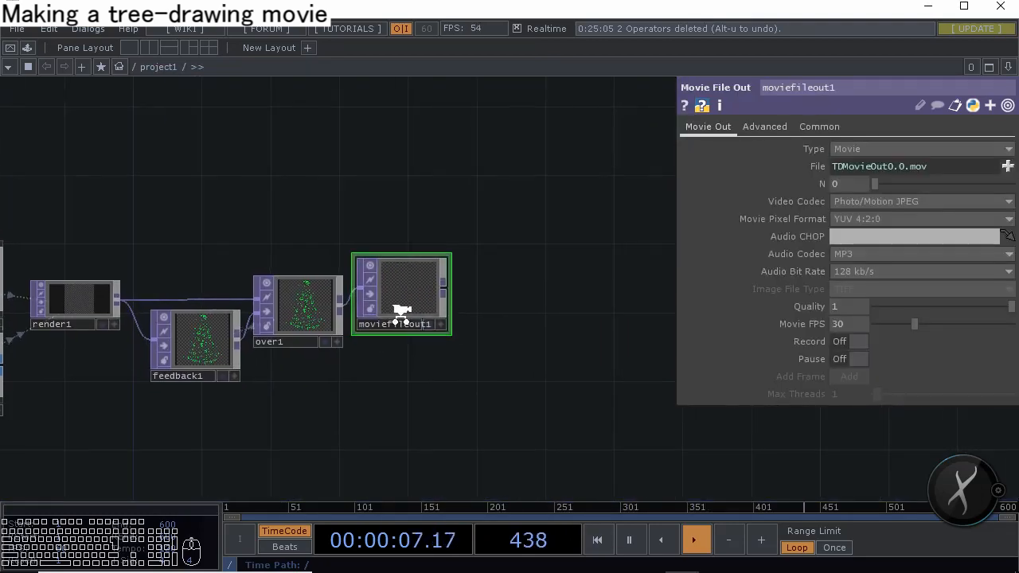
Set the Video Codec of moviefileout1 to MPEG 4 (Part 2)
scroll(414, 311, "up", 3)
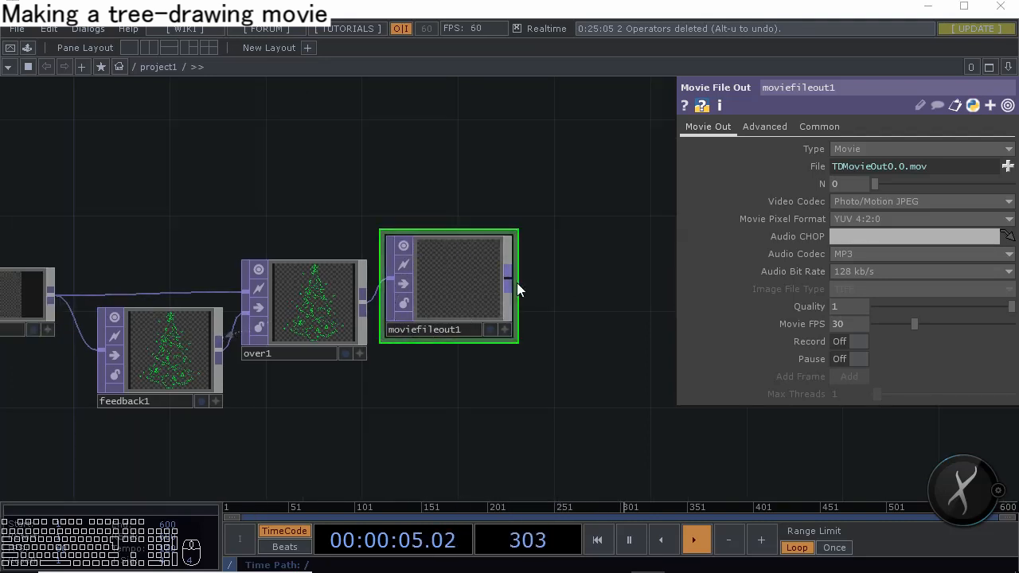
left_click(881, 203)
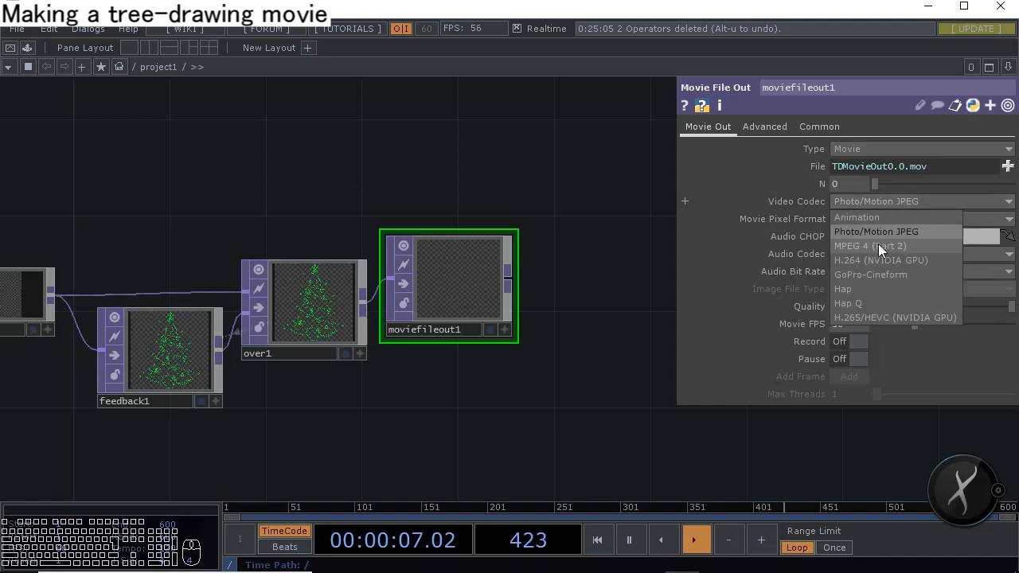
left_click(878, 243)
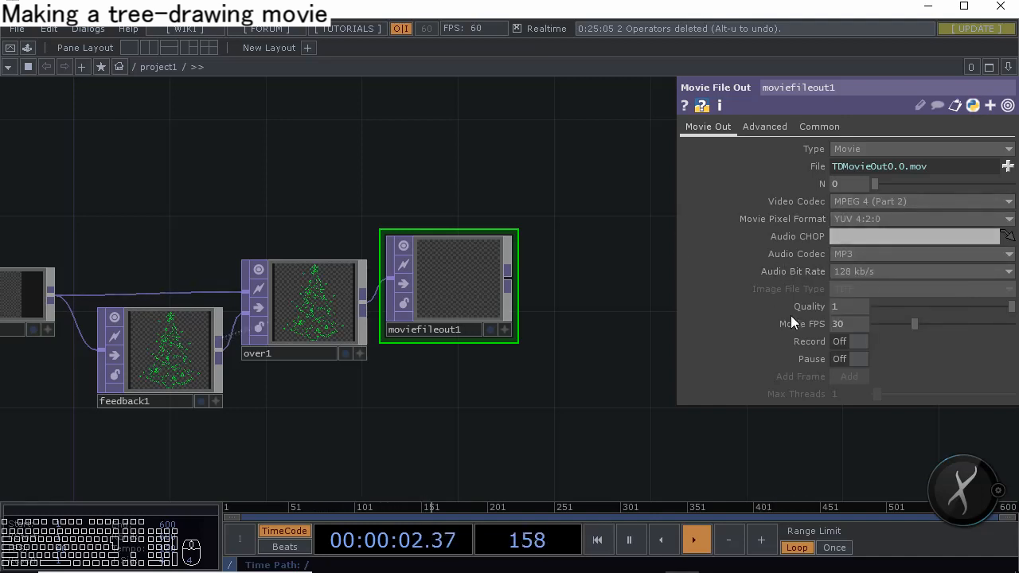
Add a Button COMP in the empty network area above filter1
left_click_drag(324, 422, 468, 420)
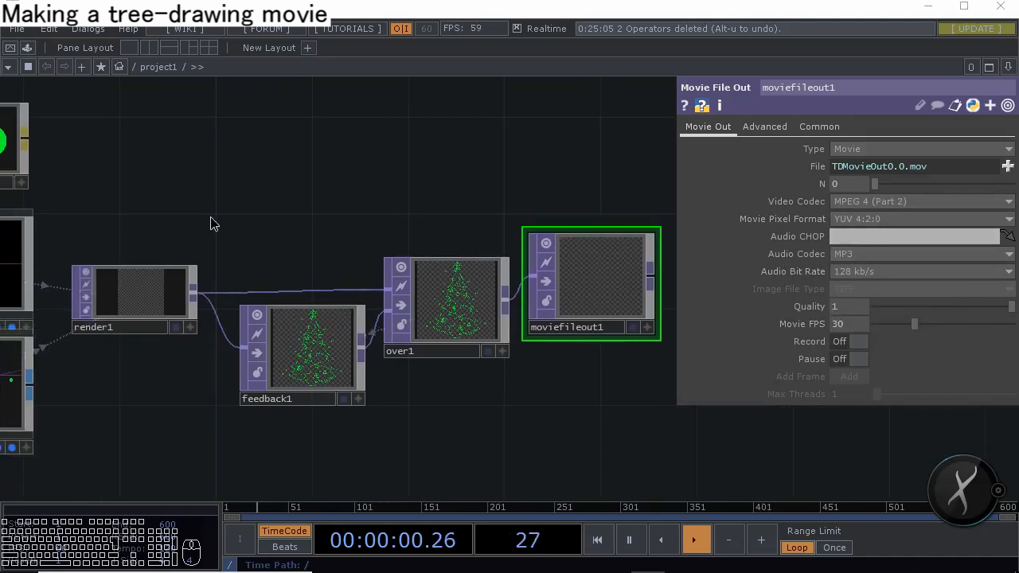
left_click_drag(144, 227, 323, 236)
left_click_drag(422, 249, 602, 262)
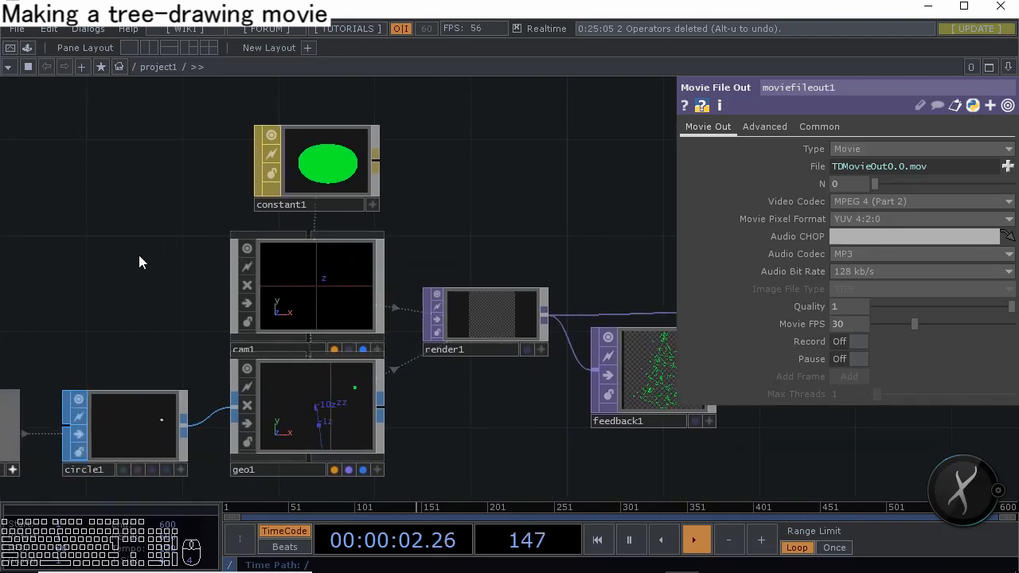
left_click_drag(140, 284, 430, 288)
left_click_drag(32, 251, 158, 226)
key("Tab")
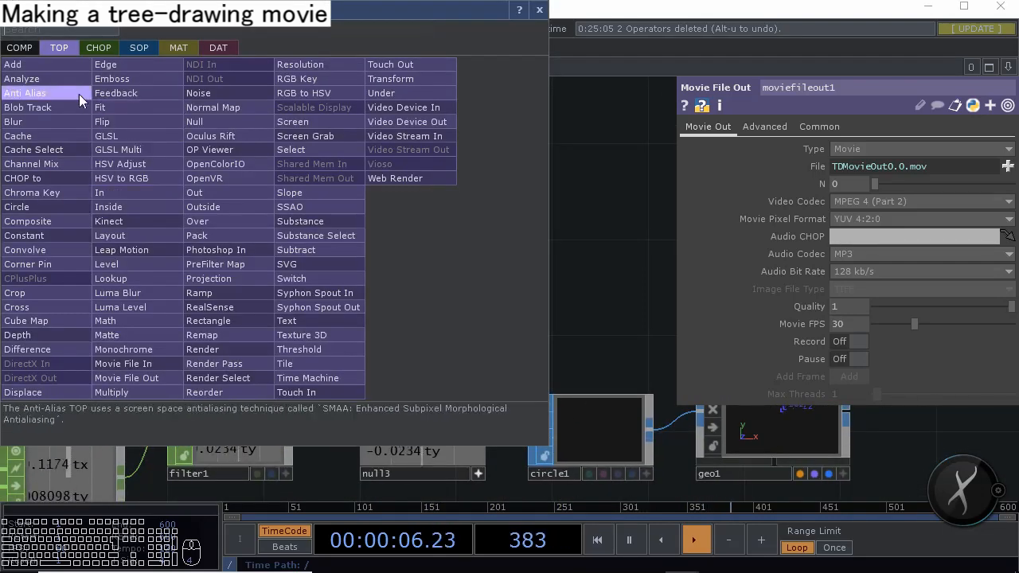
left_click(19, 47)
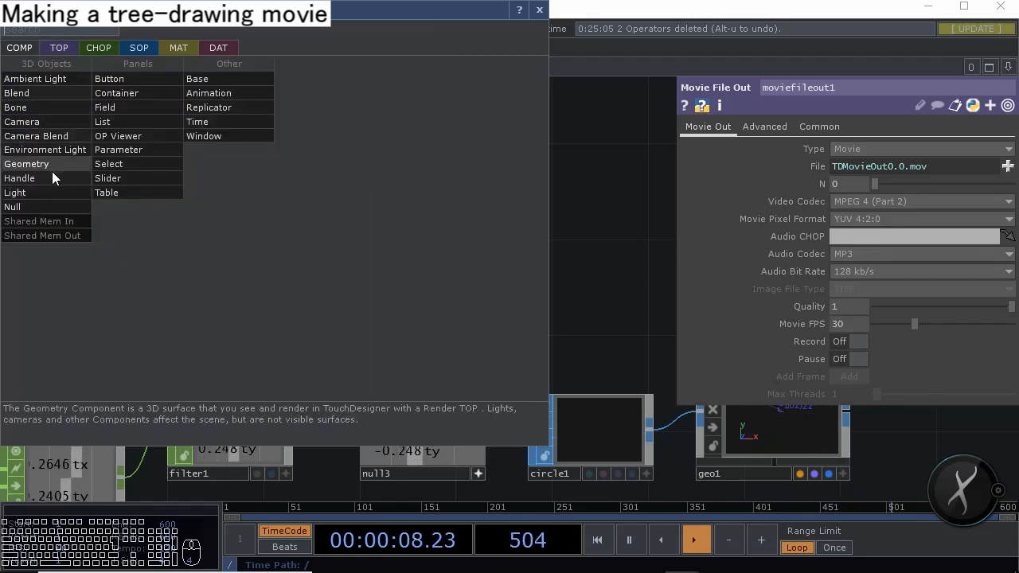
left_click(109, 79)
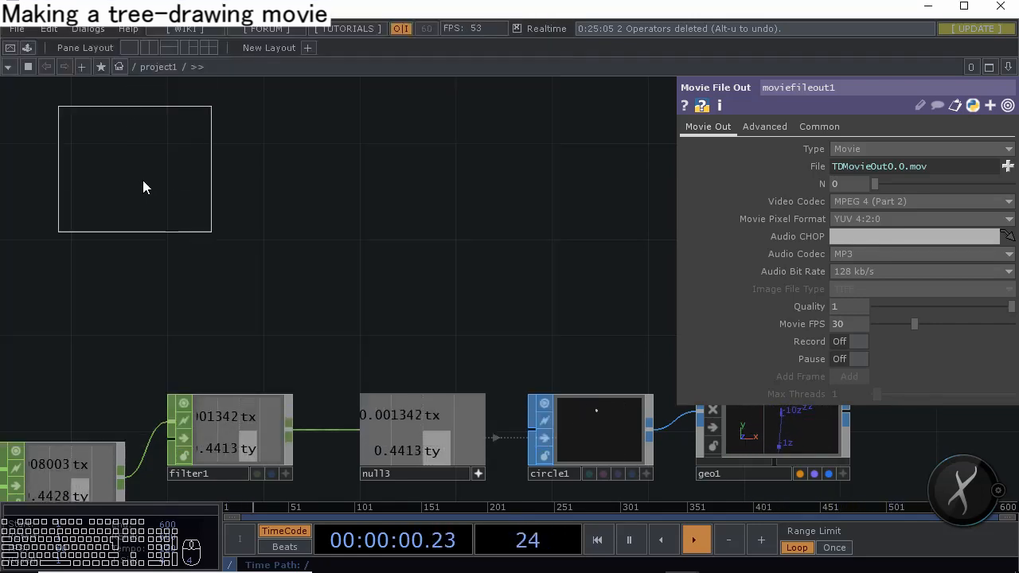
left_click(151, 189)
Inside button1, change the label text of the bg Text TOP to "start!" and return to the project1 network
key("i")
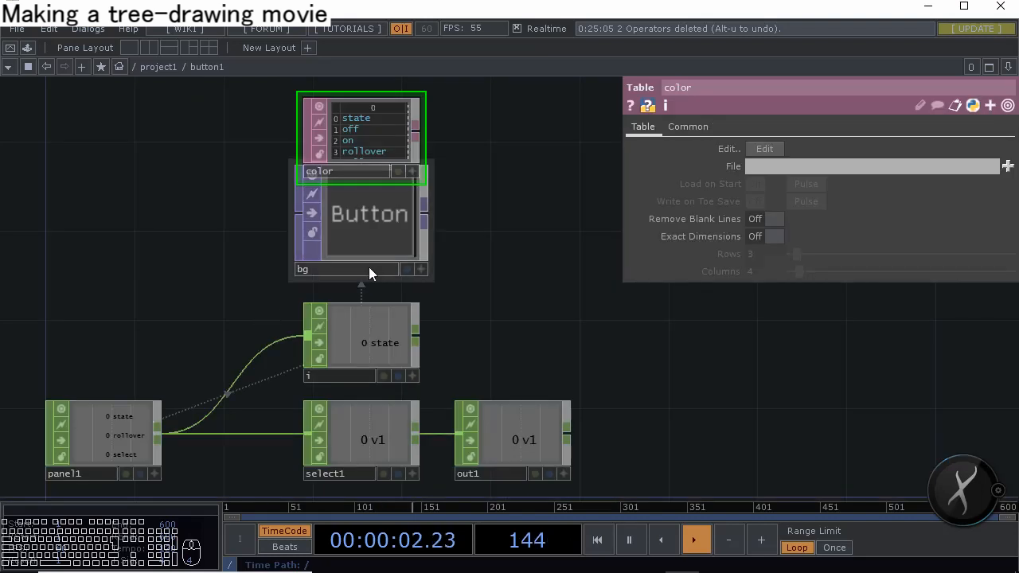
scroll(368, 273, "up", 3)
left_click(382, 234)
left_click(803, 237)
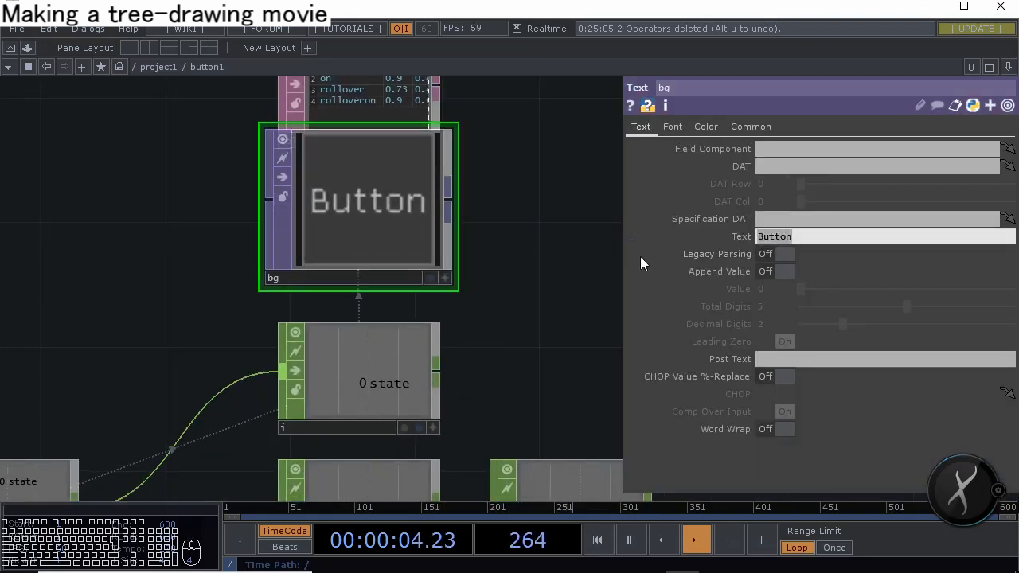
type("start!")
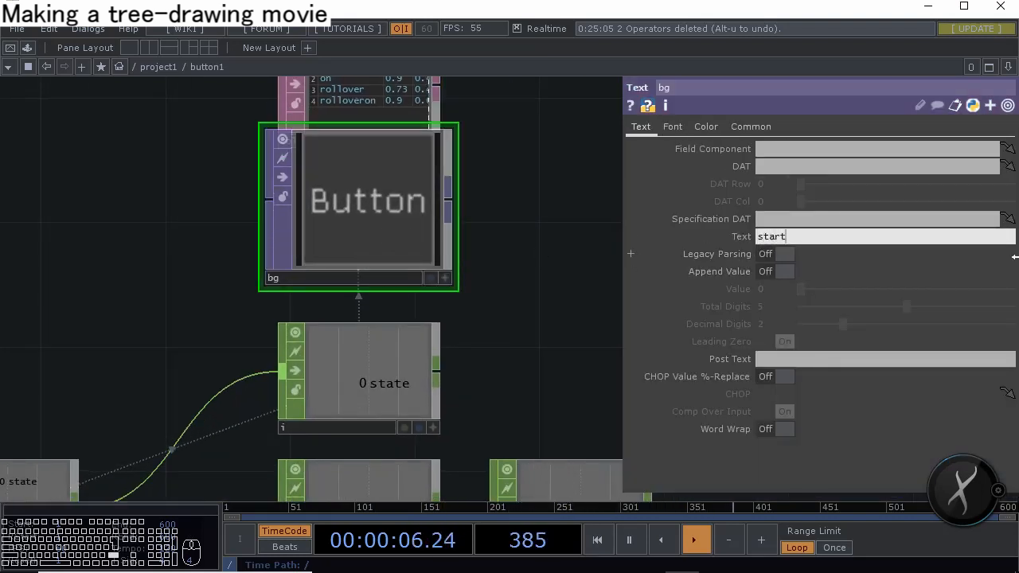
key("Return")
scroll(361, 341, "down", 6)
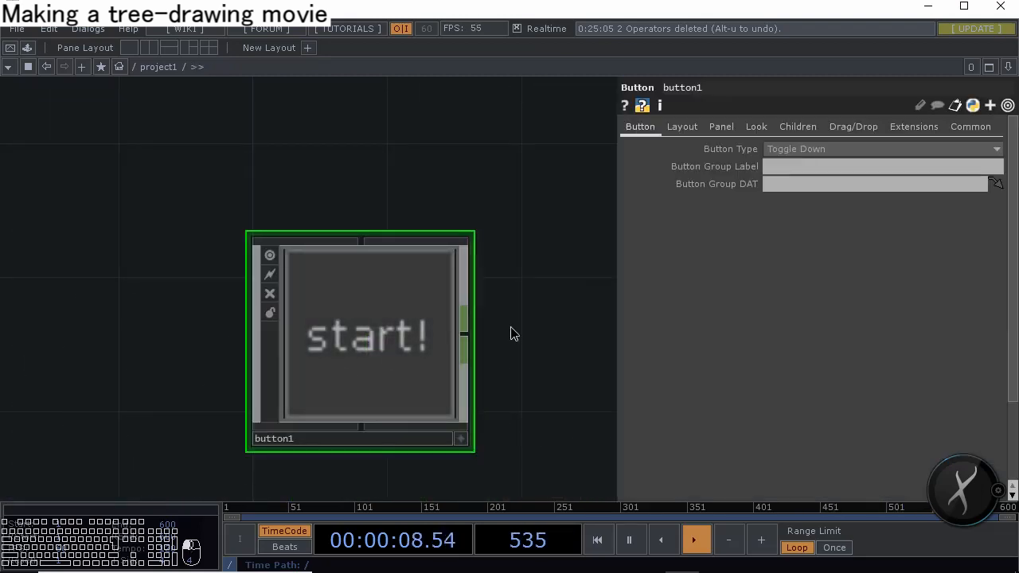
Add a Null CHOP connected to the output of button1
left_click_drag(511, 334, 335, 319)
right_click(317, 311)
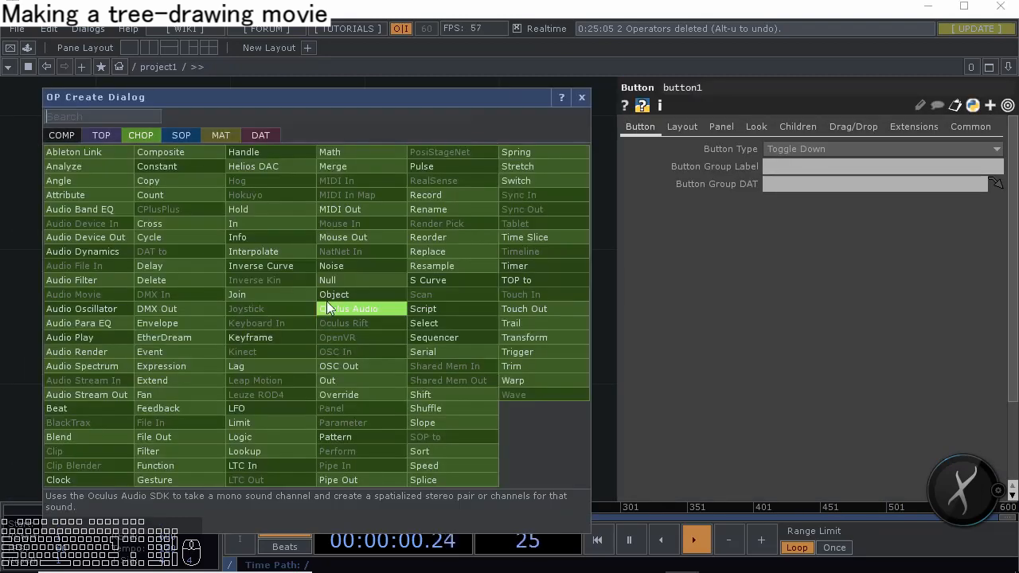
left_click(288, 291)
left_click(430, 302)
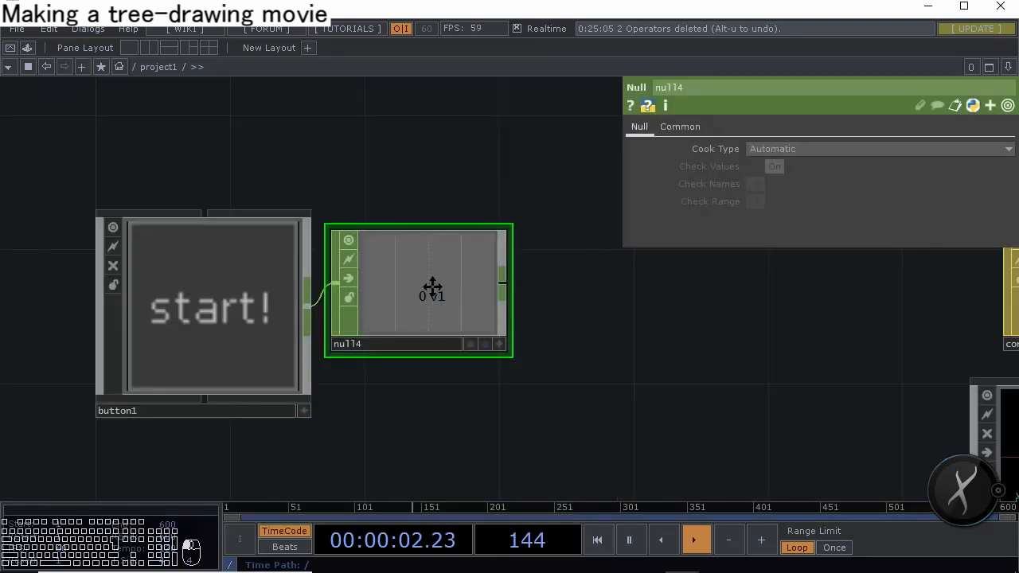
Move button1 and null4 near lfo1 and wire null4 into the second input of lfo1
scroll(302, 295, "down", 5)
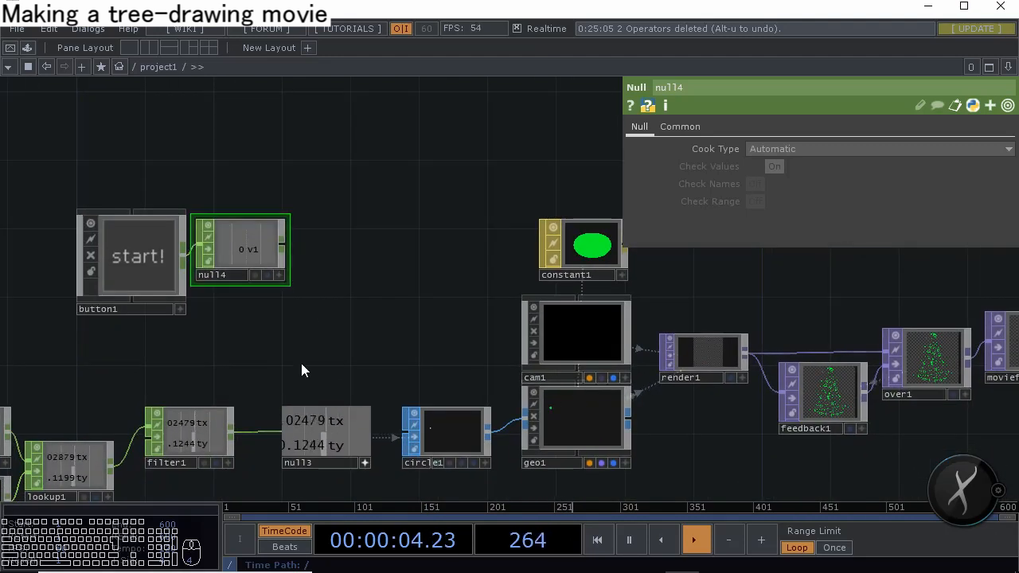
left_click_drag(302, 368, 607, 295)
left_click(419, 226)
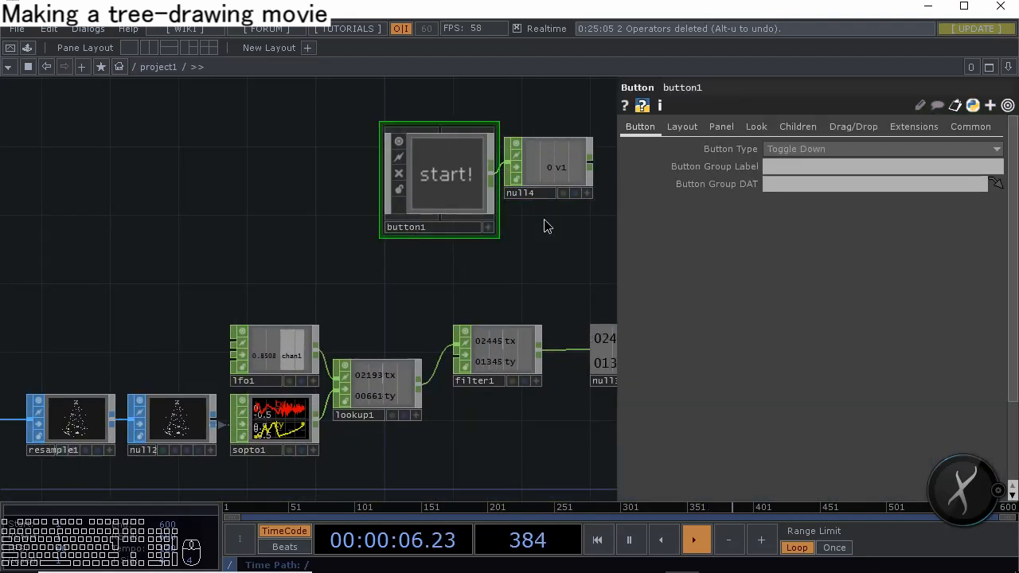
right_click_drag(544, 220, 454, 161)
left_click_drag(452, 161, 74, 263)
left_click_drag(270, 213, 339, 147)
scroll(301, 261, "up", 4)
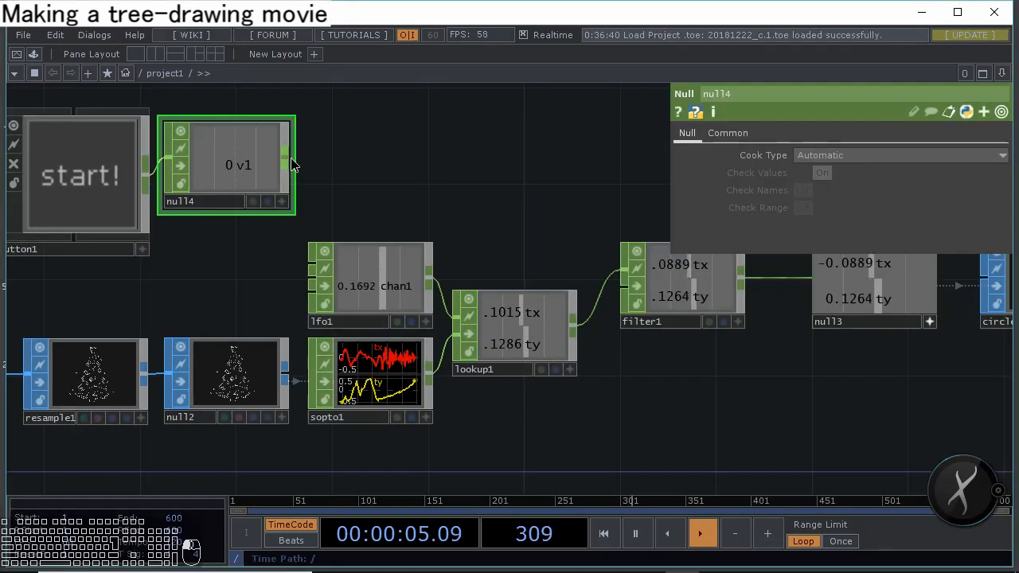
left_click_drag(287, 156, 307, 275)
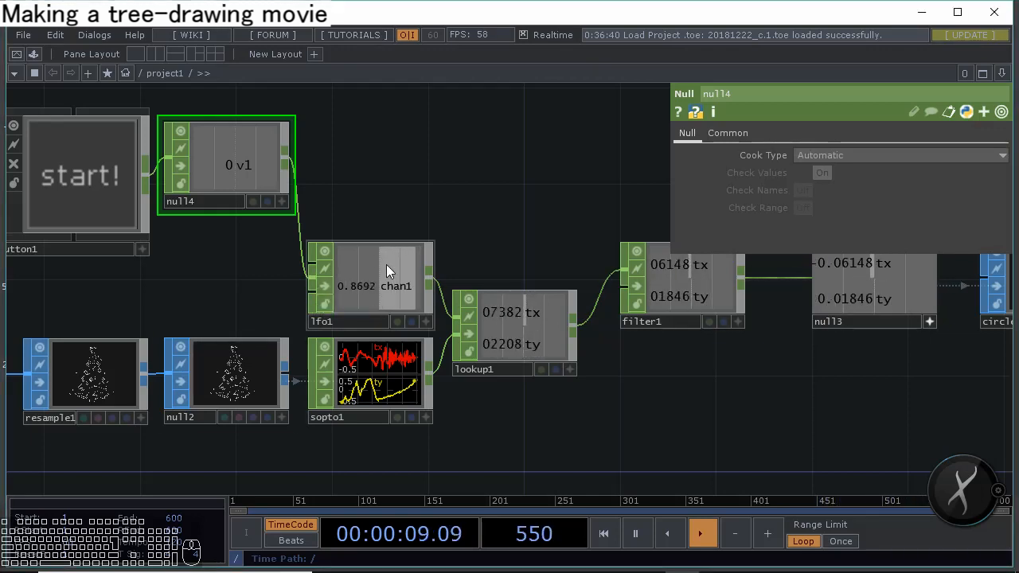
Set the Reset Condition of lfo1 to While On
left_click(386, 265)
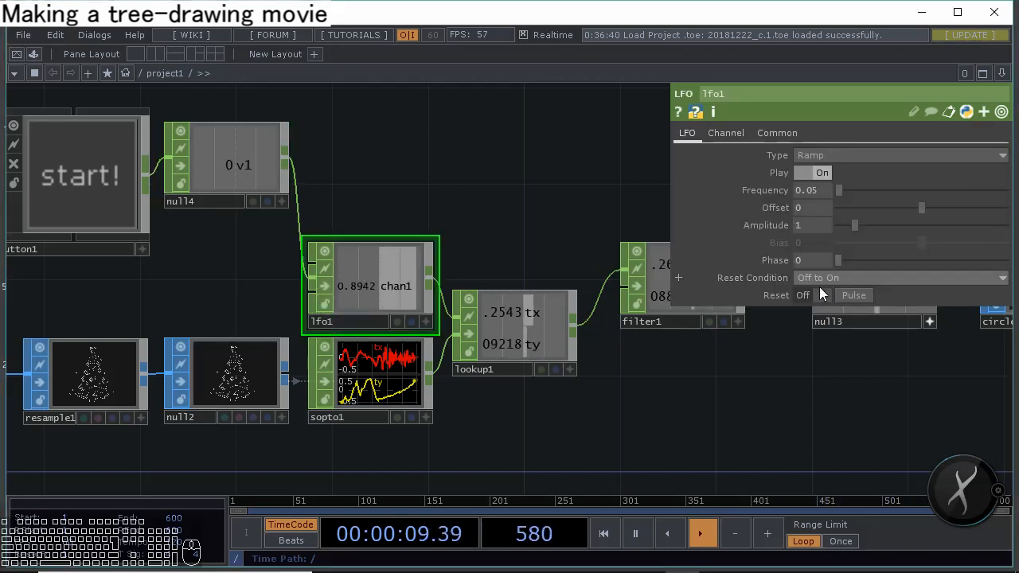
left_click(836, 280)
left_click(826, 310)
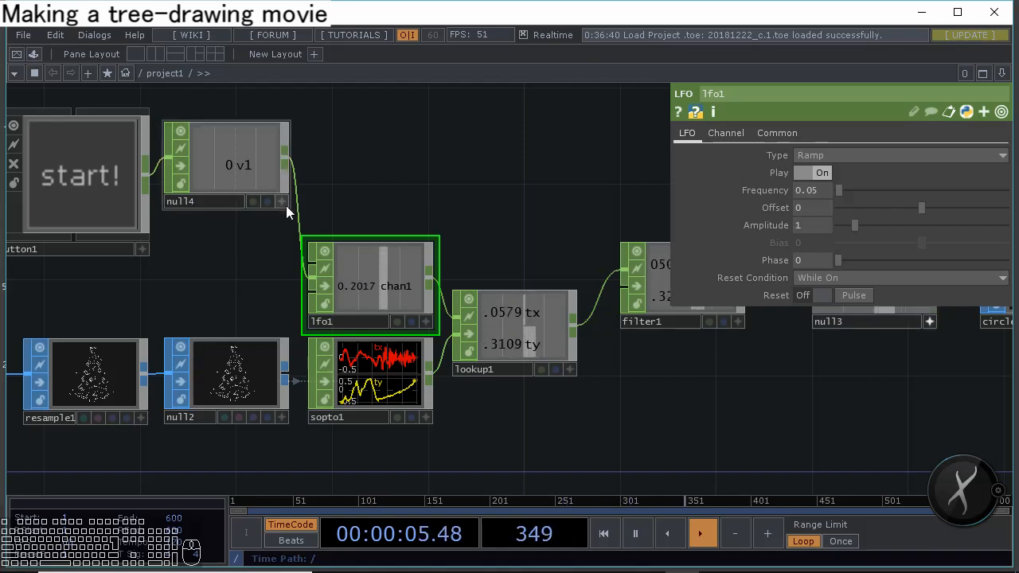
Activate the viewer of null4 and export its v1 channel to the Reset parameter of feedback1
left_click_drag(280, 189, 262, 172)
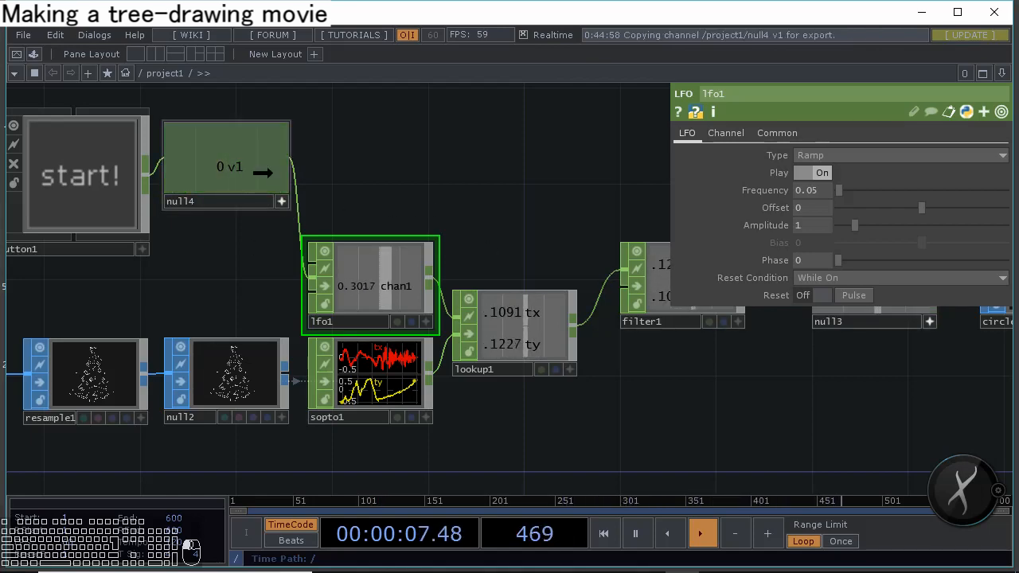
scroll(414, 199, "down", 5)
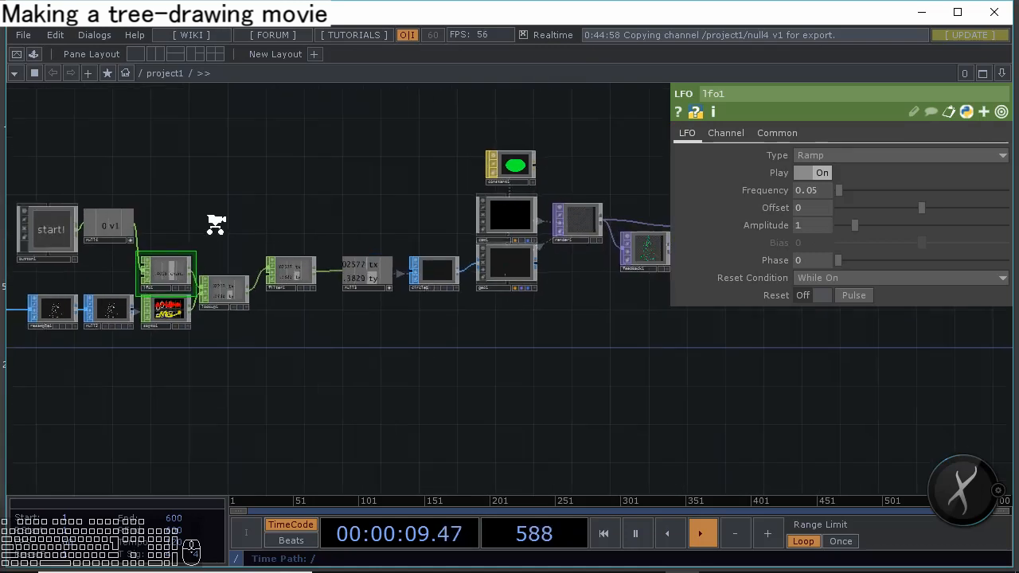
scroll(216, 224, "down", 2)
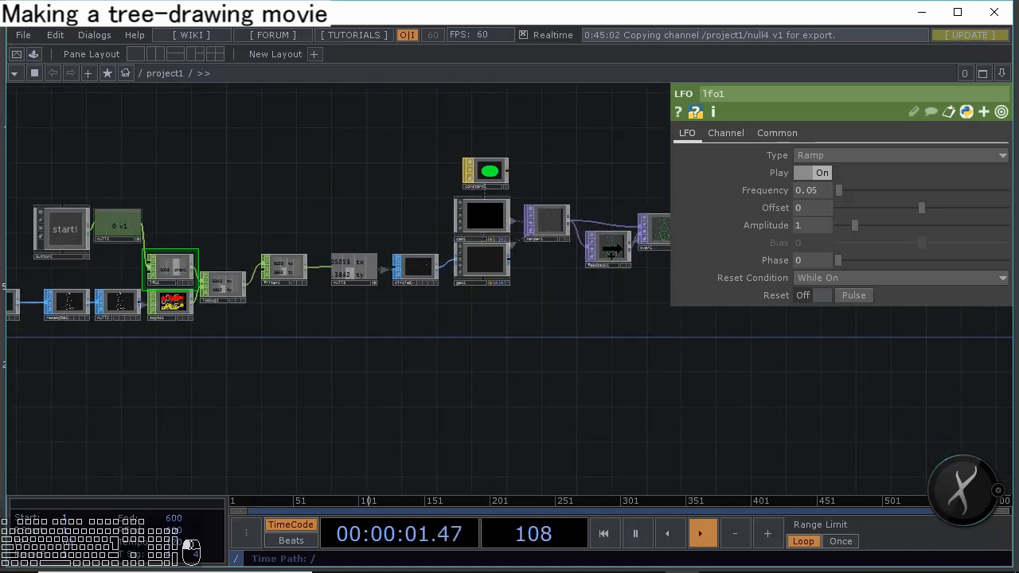
left_click_drag(612, 249, 842, 175)
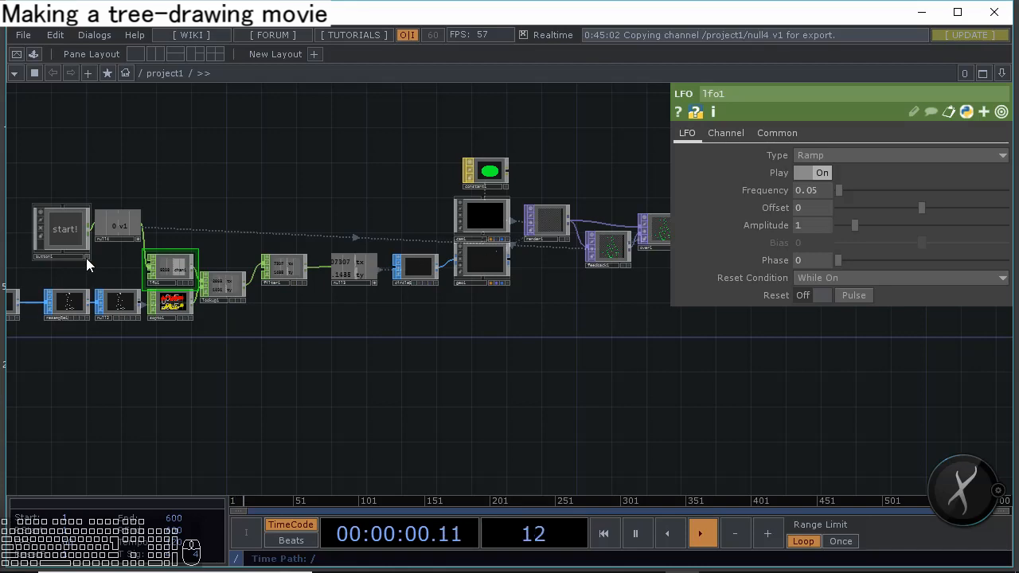
Toggle the start! button on and off to test restarting the tree drawing
scroll(86, 258, "up", 3)
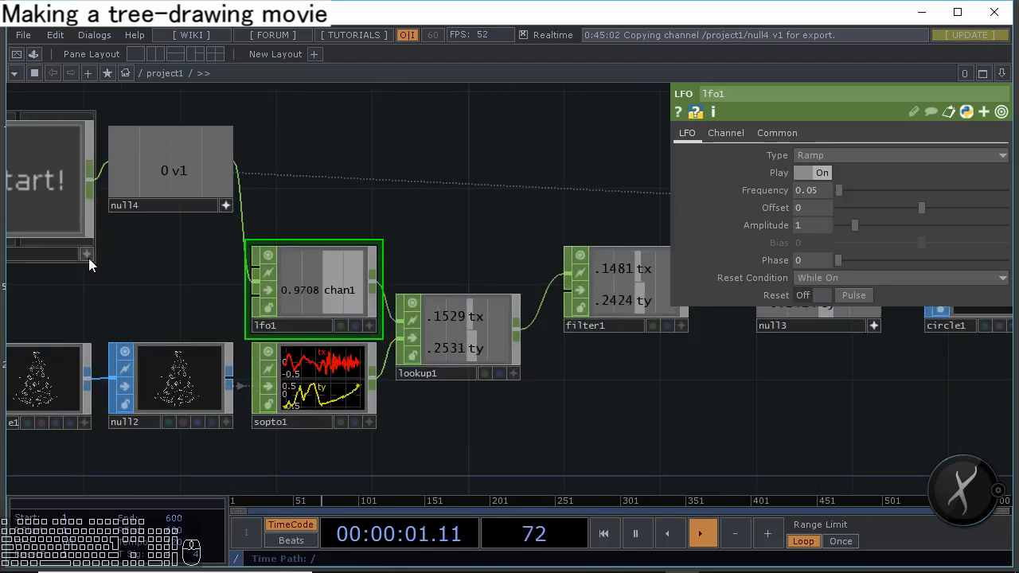
scroll(212, 307, "down", 5)
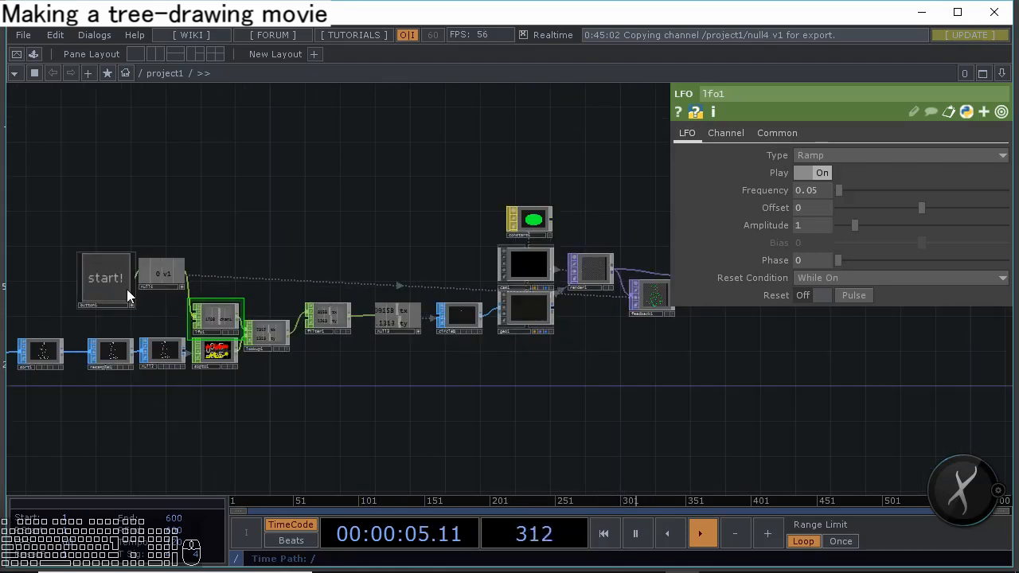
left_click(123, 288)
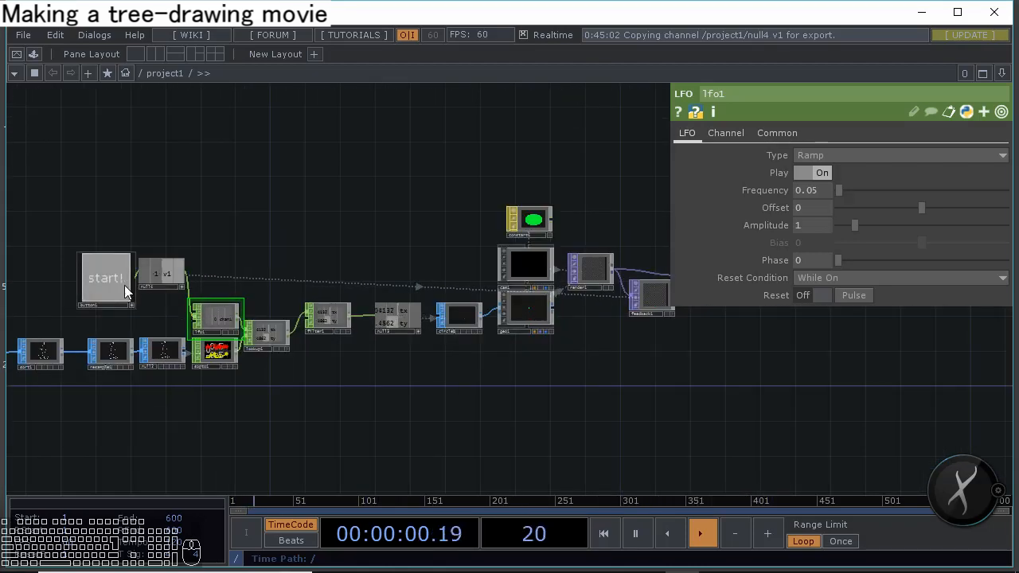
left_click(125, 285)
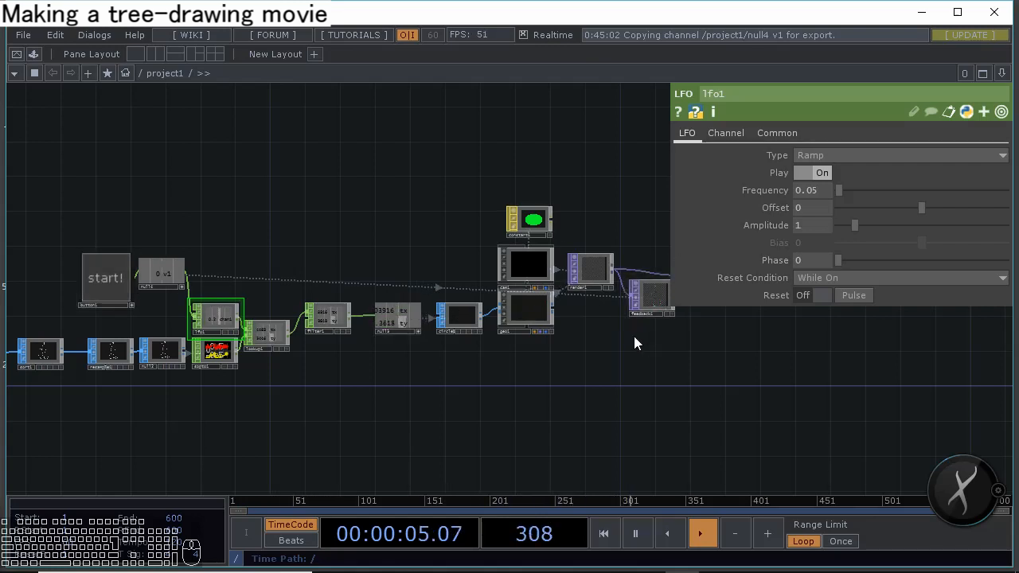
Set the Frequency of lfo1 to 0.003
scroll(565, 333, "up", 5)
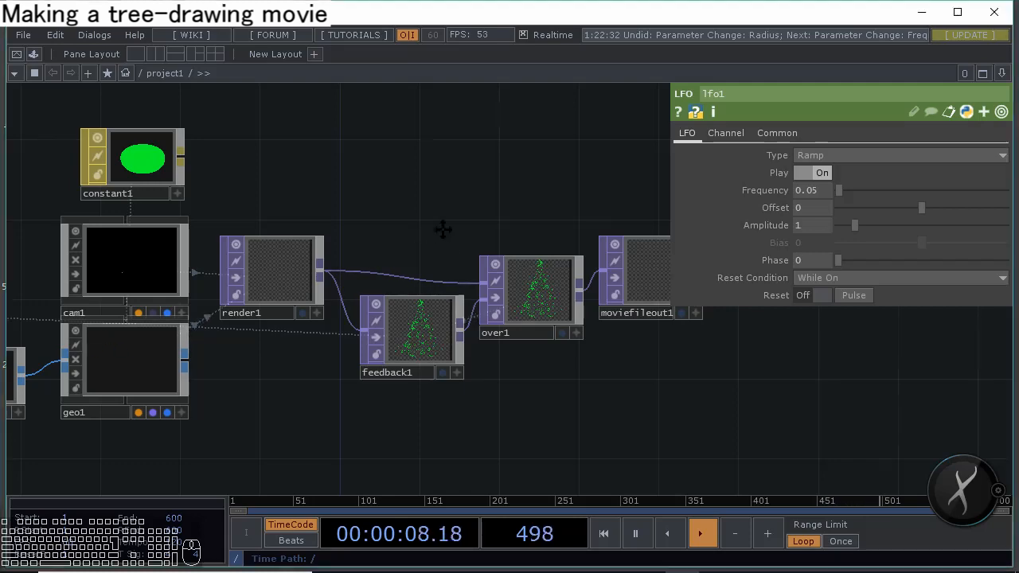
scroll(443, 228, "left", 10)
scroll(325, 311, "left", 10)
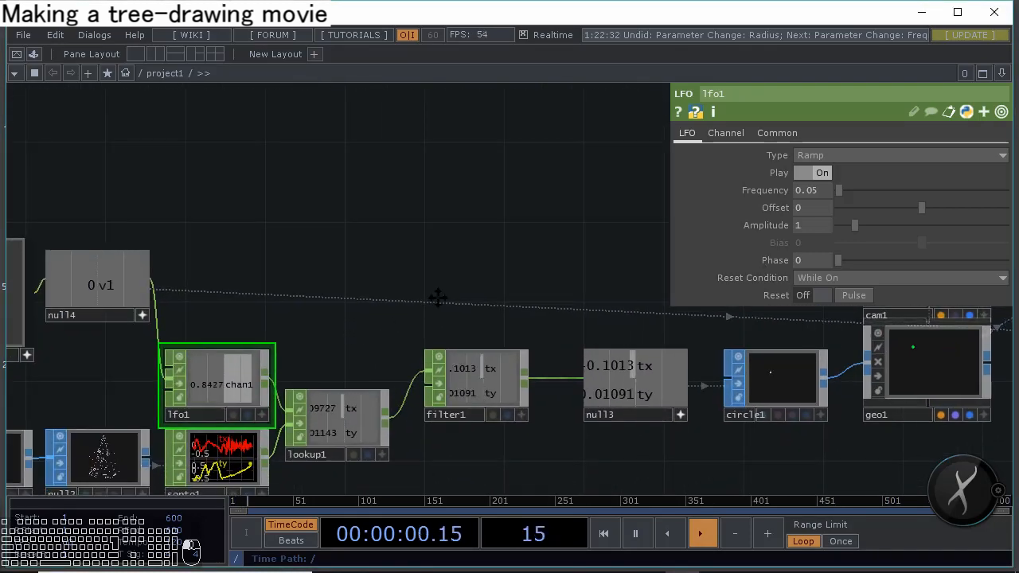
scroll(437, 295, "left", 10)
left_click(825, 187)
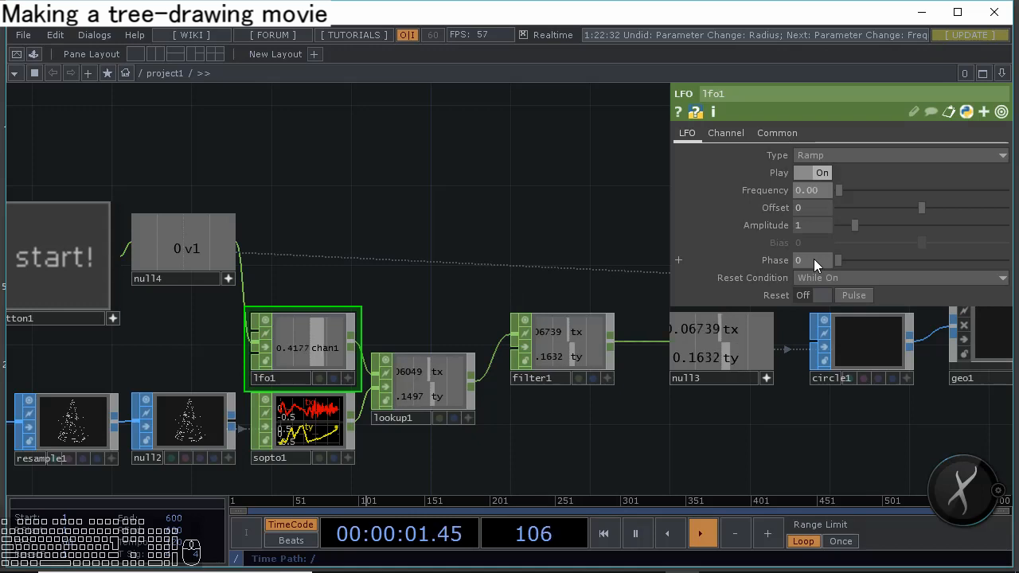
type("3")
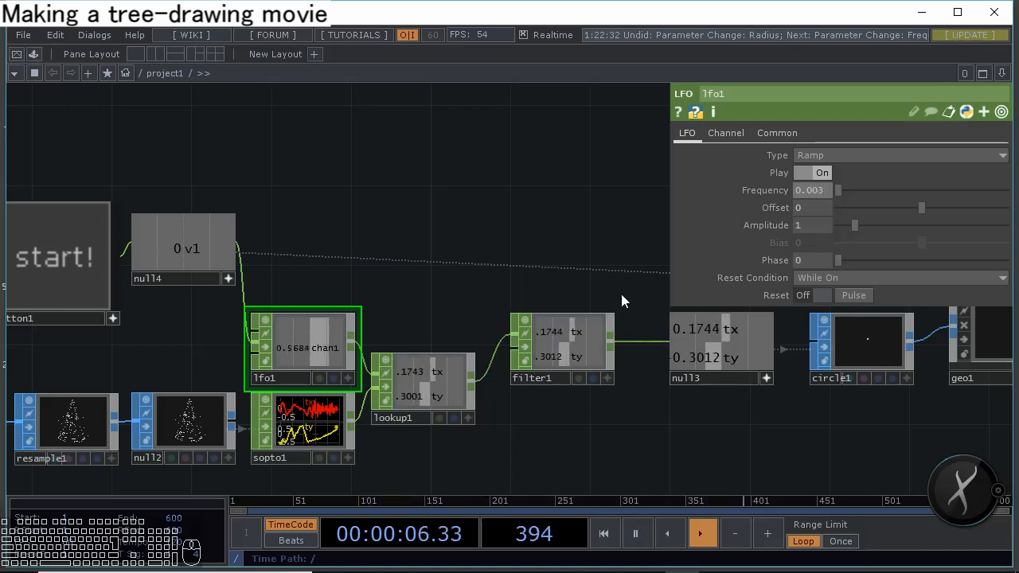
Set the output file of moviefileout1 to tree.mov on the desktop
left_click_drag(614, 244, 476, 234)
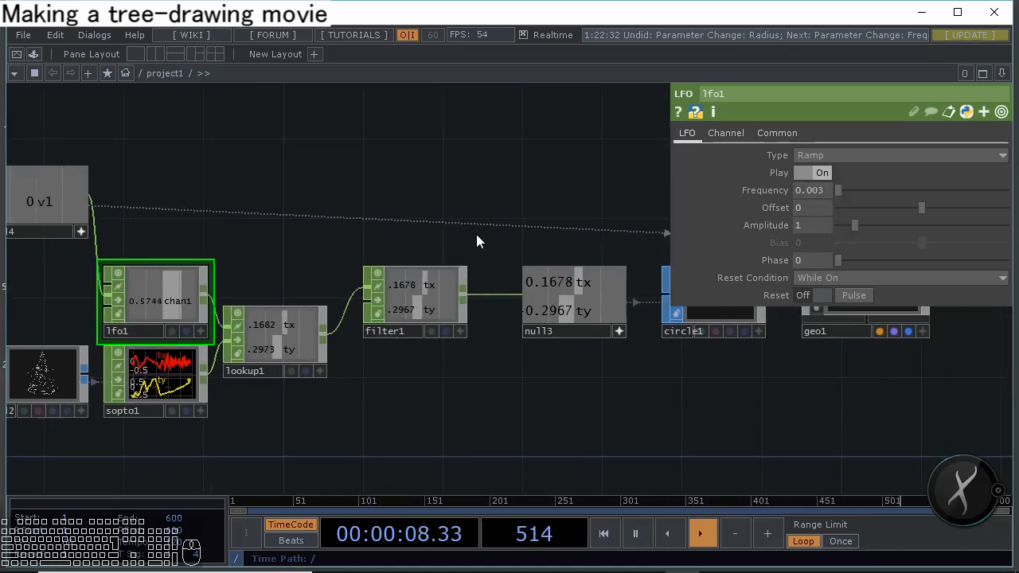
scroll(517, 271, "down", 3)
left_click_drag(559, 306, 352, 318)
scroll(547, 255, "up", 5)
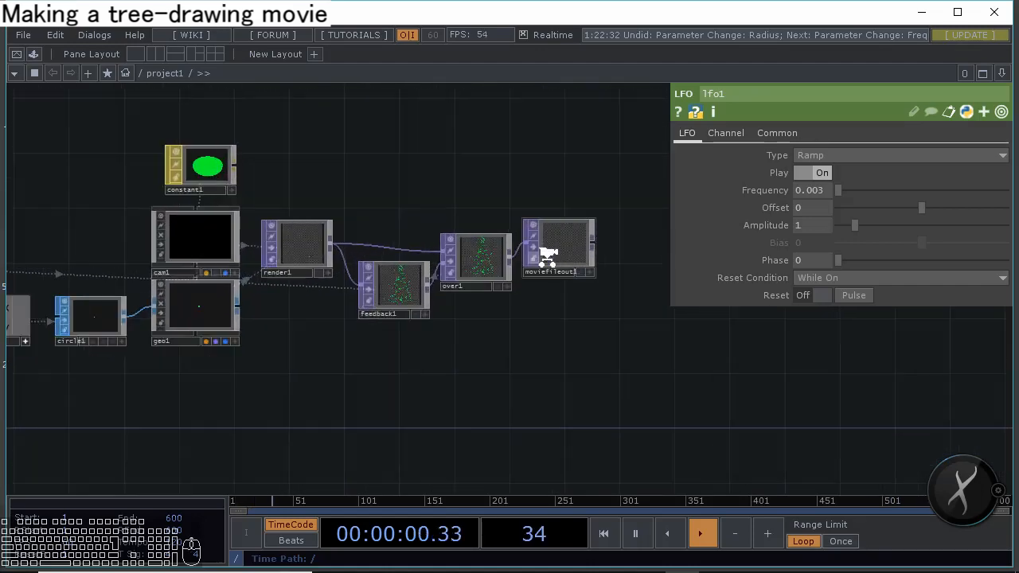
left_click(532, 328)
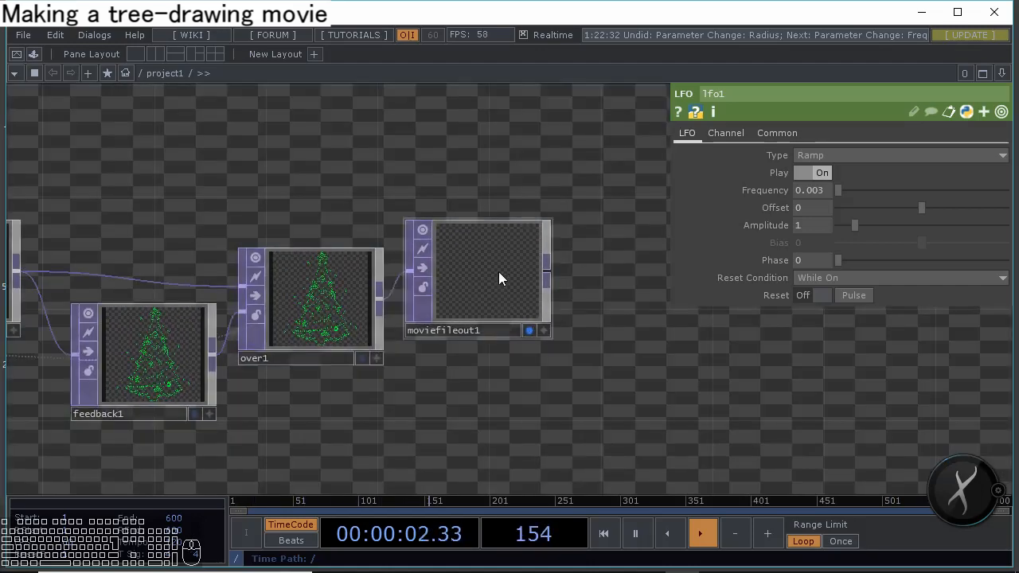
left_click(500, 271)
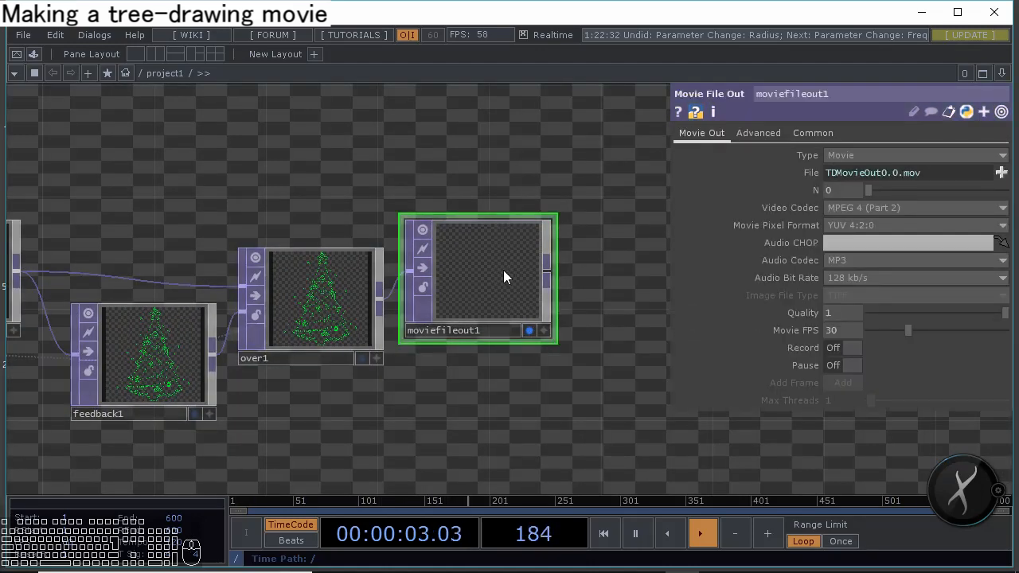
left_click(1001, 172)
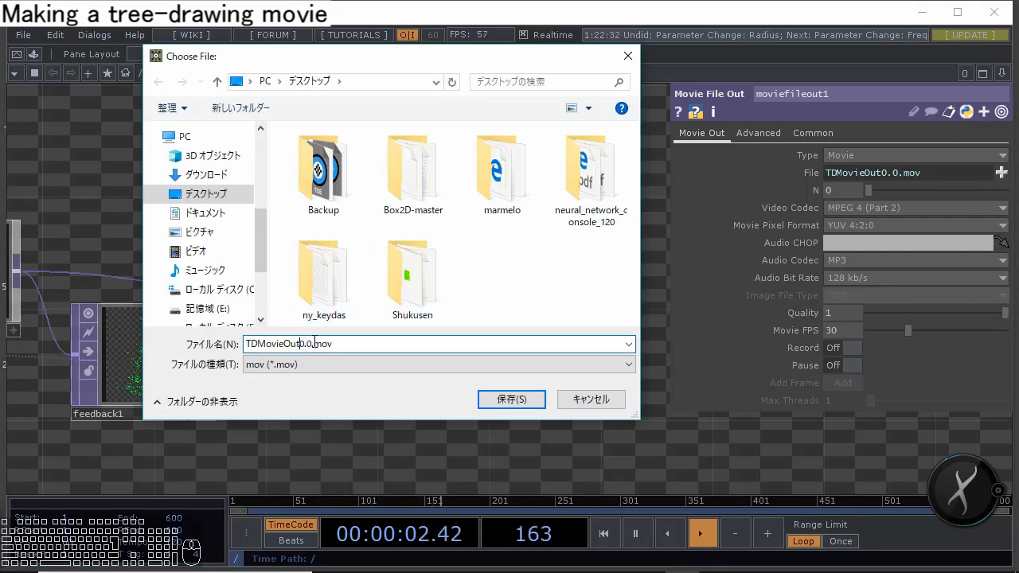
double_click(329, 346)
type("tree")
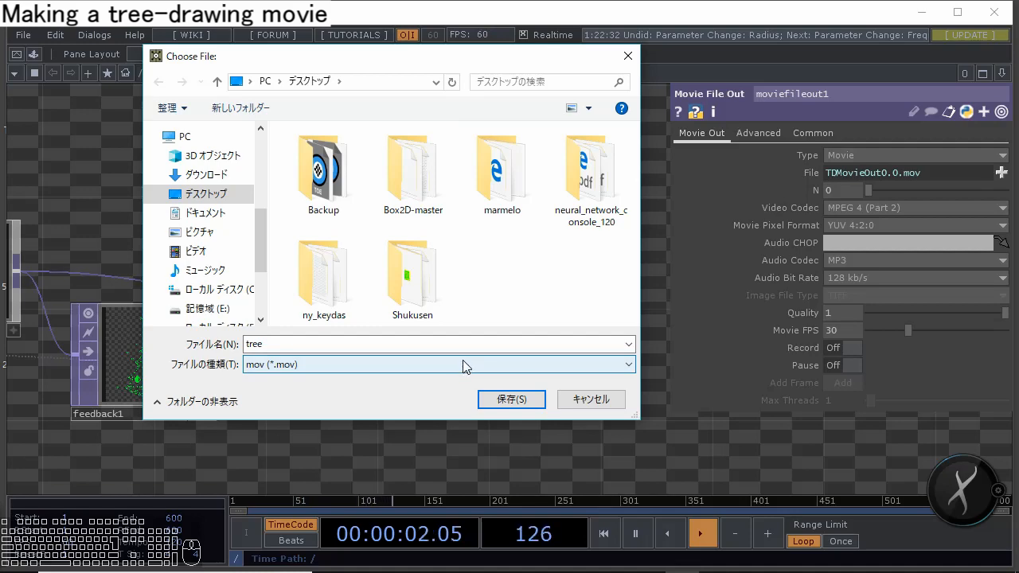
left_click(512, 399)
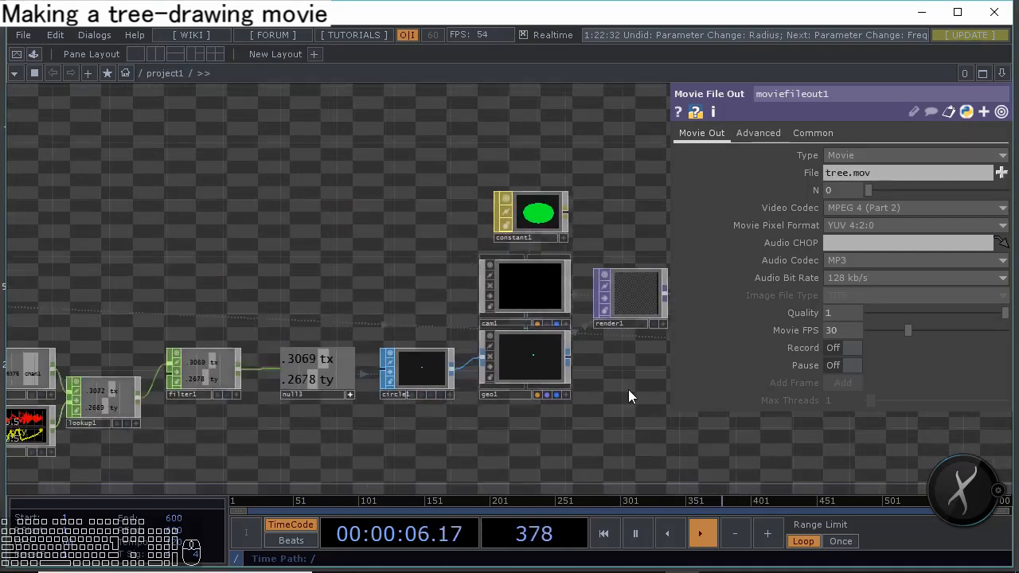
Restart the drawing with the start! button and record it with moviefileout1, stopping the recording once the tree is drawn
left_click_drag(437, 271, 698, 230)
left_click(133, 265)
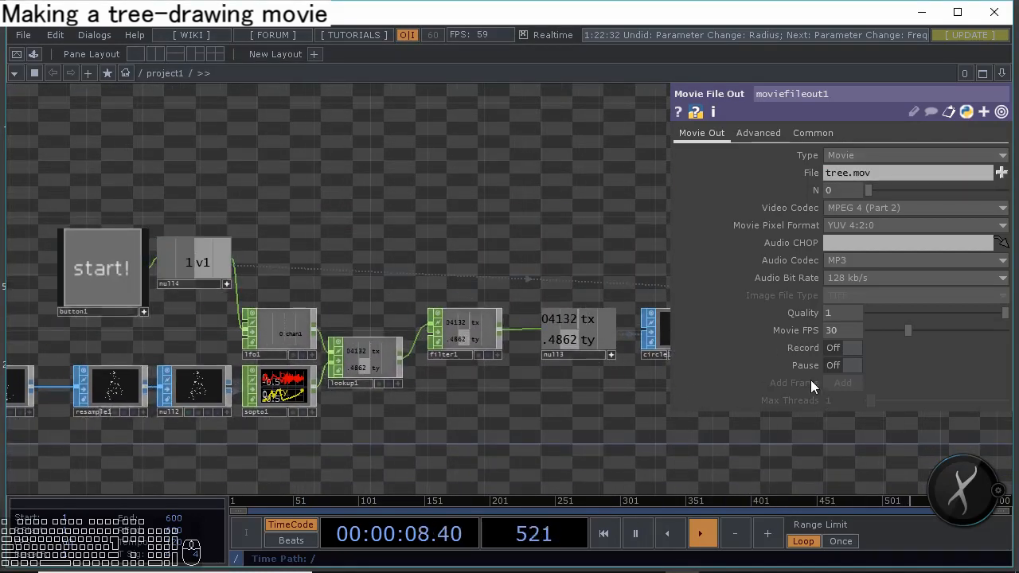
left_click(832, 350)
left_click(115, 288)
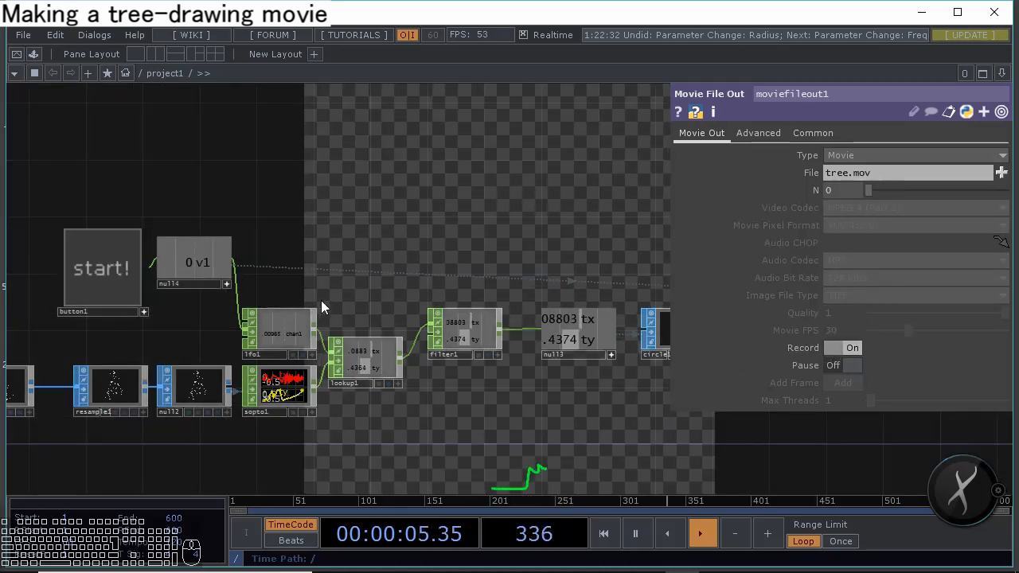
left_click_drag(359, 311, 309, 291)
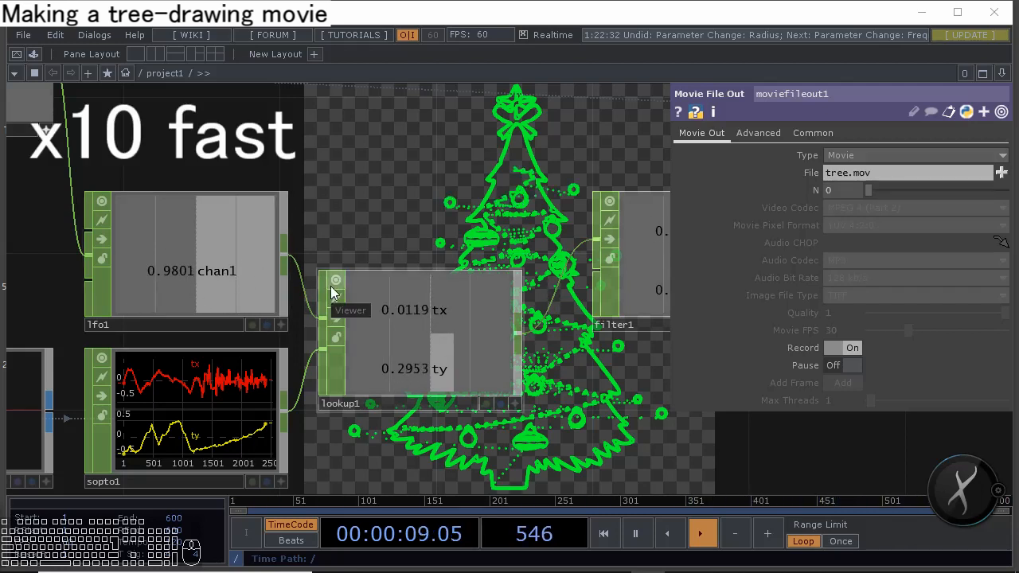
left_click(850, 351)
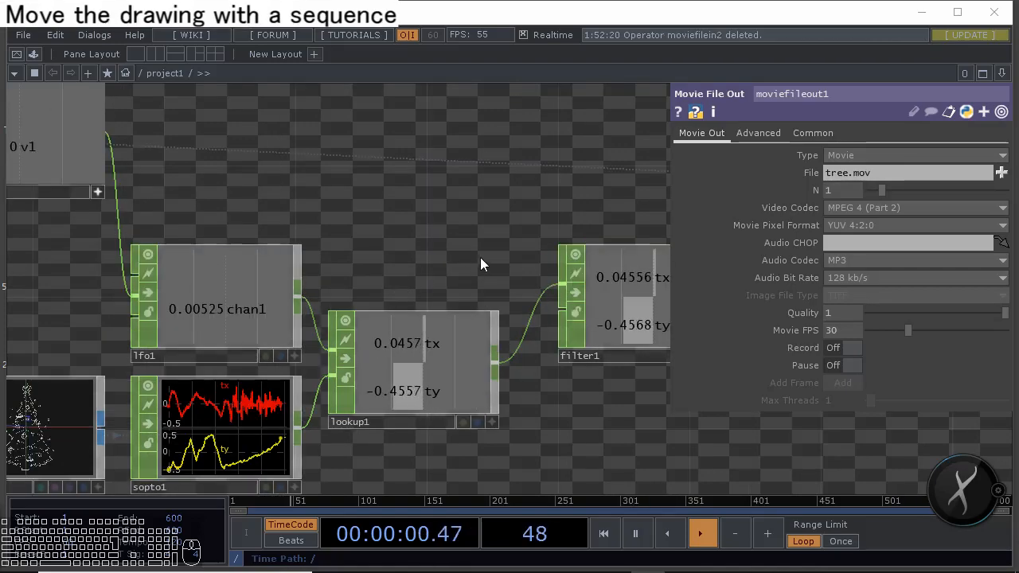
Add a Movie File In TOP in the empty area beside moviefileout1
left_click_drag(480, 257, 196, 269)
scroll(196, 269, "down", 3)
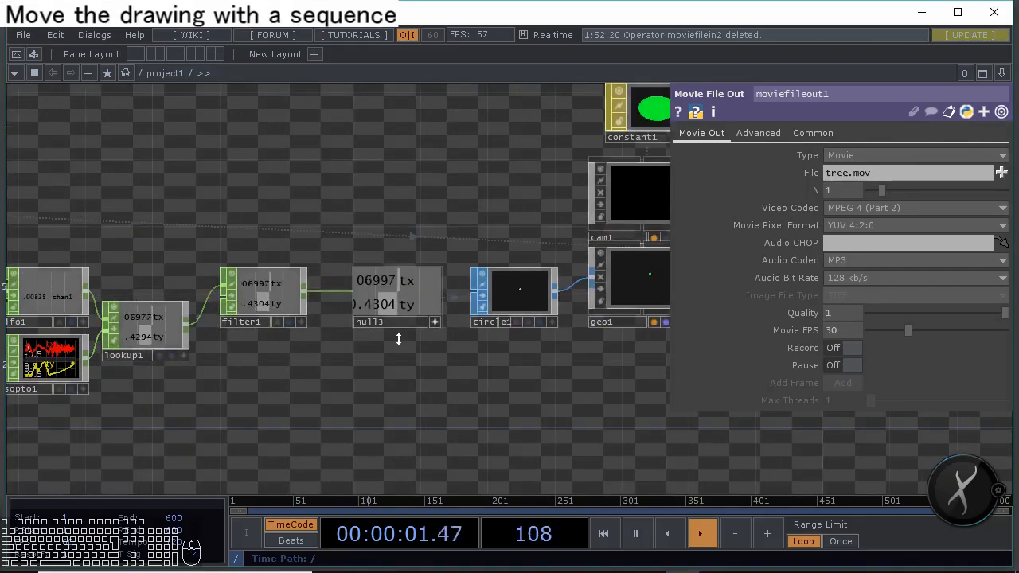
left_click_drag(390, 343, 114, 346)
scroll(79, 345, "down", 5)
left_click_drag(313, 330, 218, 334)
scroll(259, 311, "up", 5)
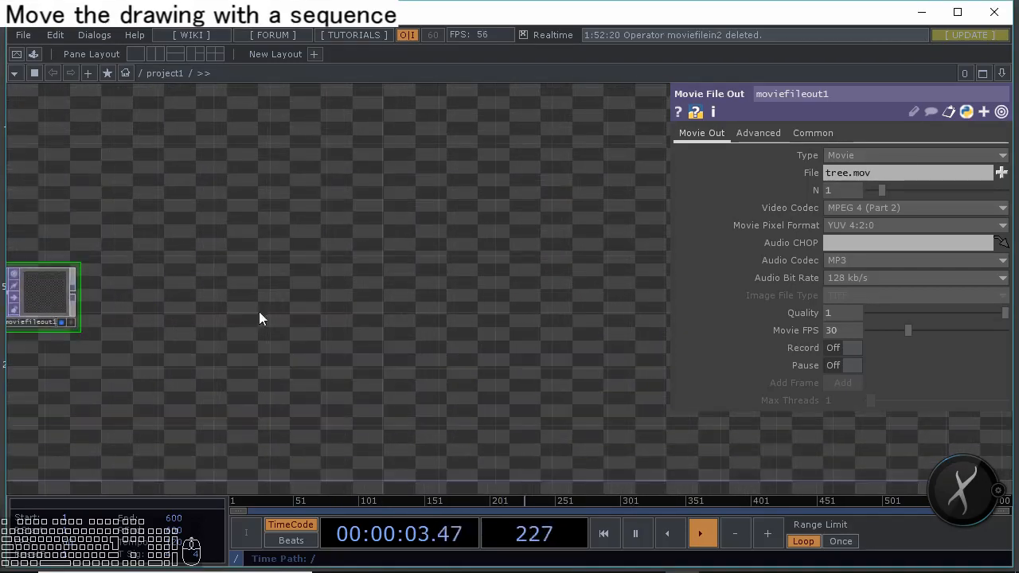
key("Tab")
left_click(140, 443)
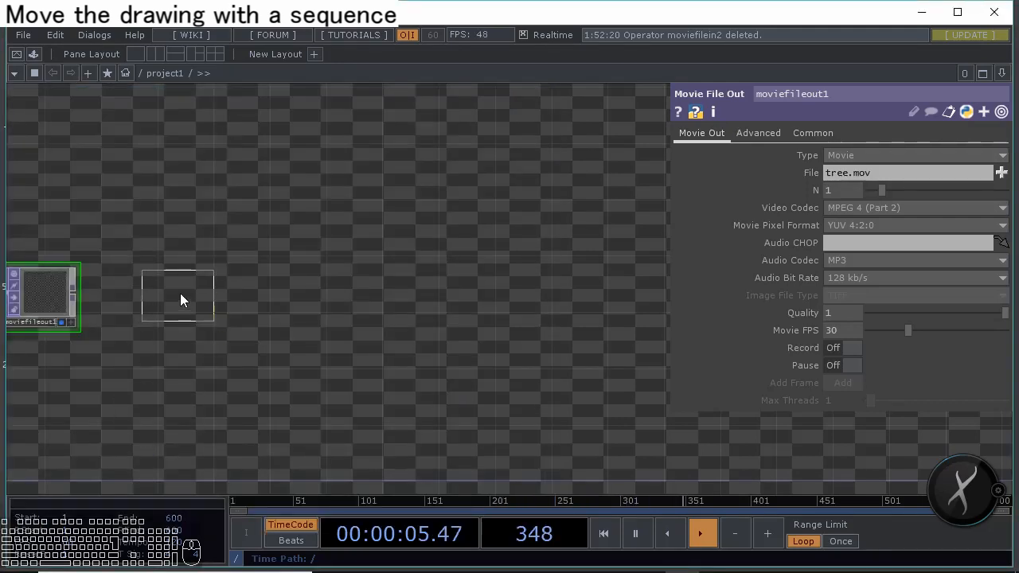
left_click(232, 298)
scroll(263, 339, "up", 4)
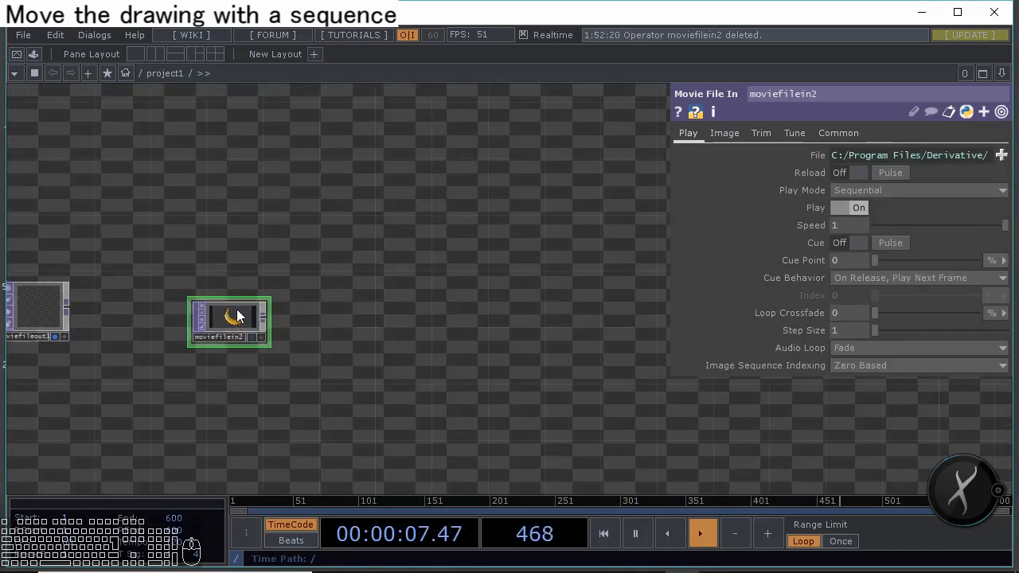
Load tree.mov from the desktop into moviefilein2
left_click(1002, 155)
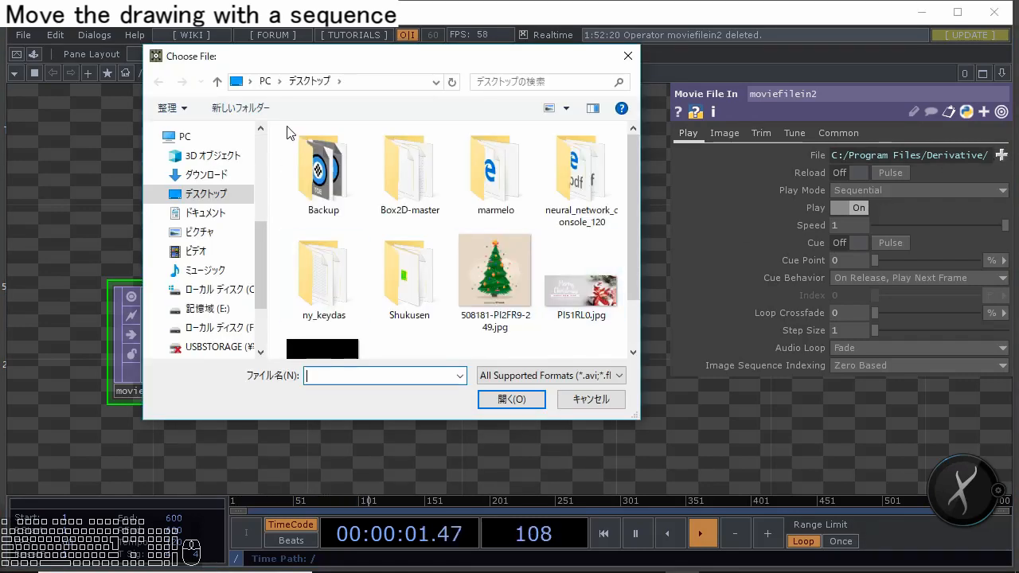
scroll(473, 209, "down", 1)
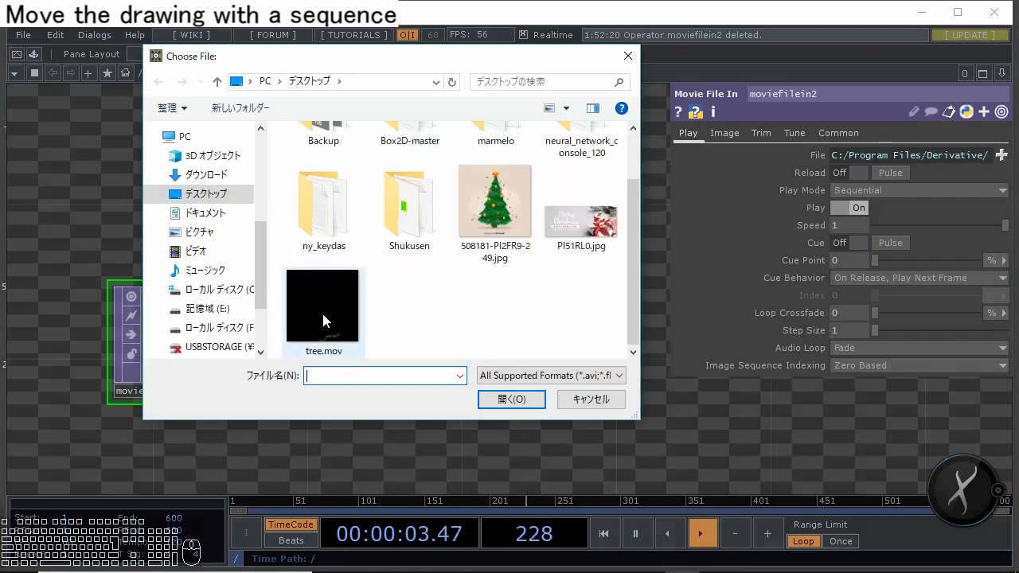
left_click(331, 338)
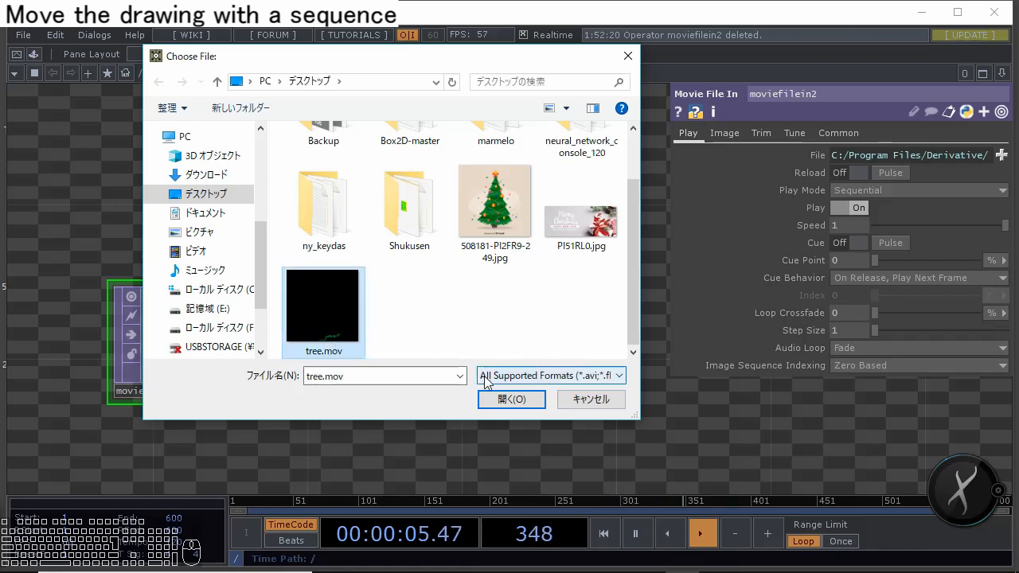
left_click(516, 400)
scroll(274, 371, "up", 4)
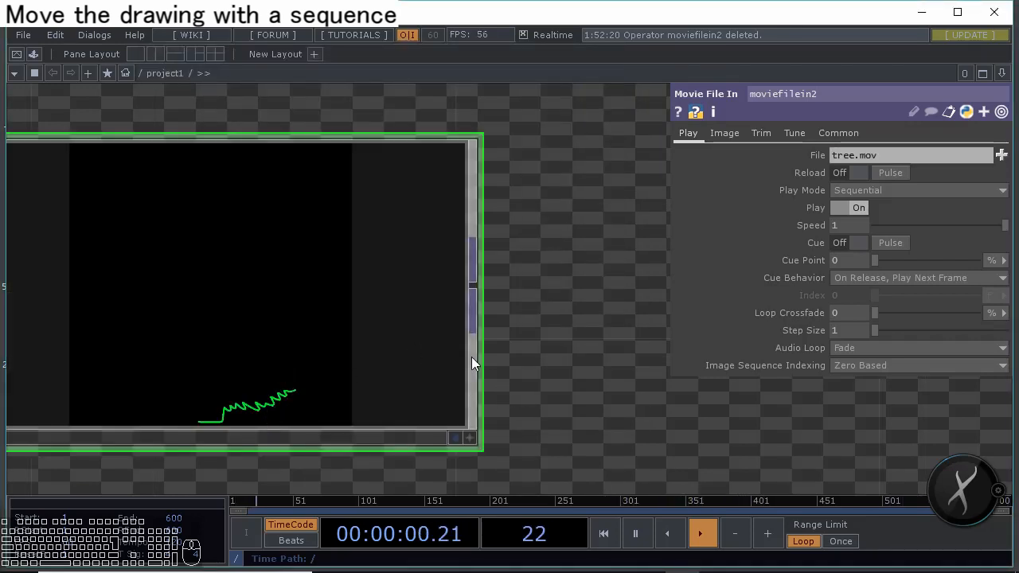
Add a Slider COMP below moviefilein2
scroll(534, 372, "down", 3)
left_click_drag(532, 372, 587, 242)
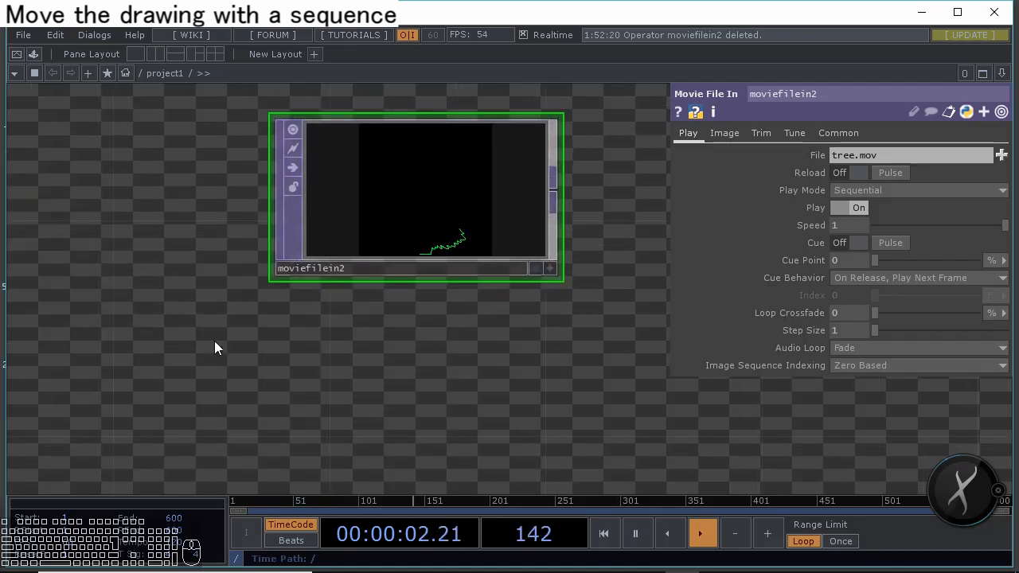
key("Tab")
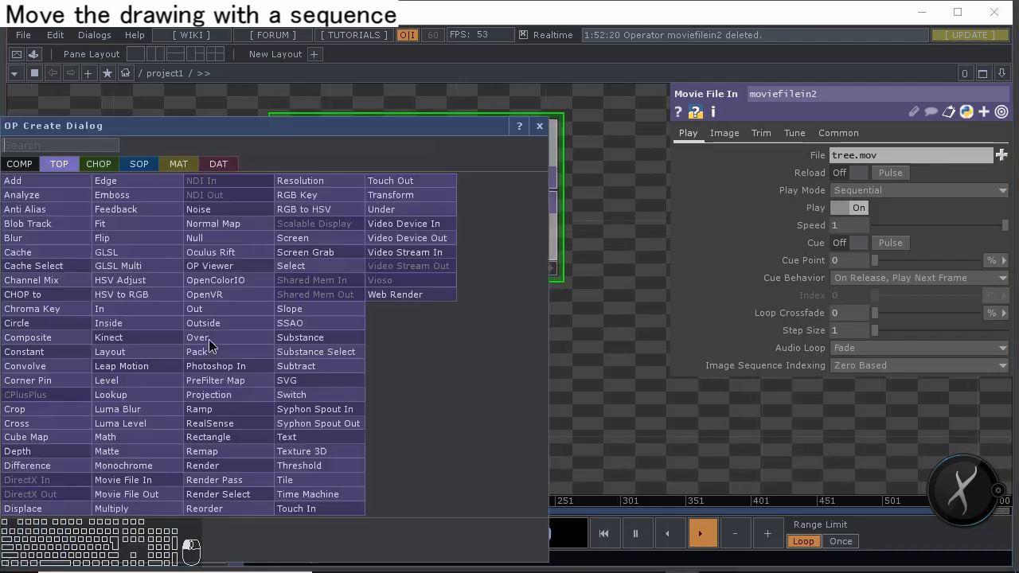
left_click(17, 164)
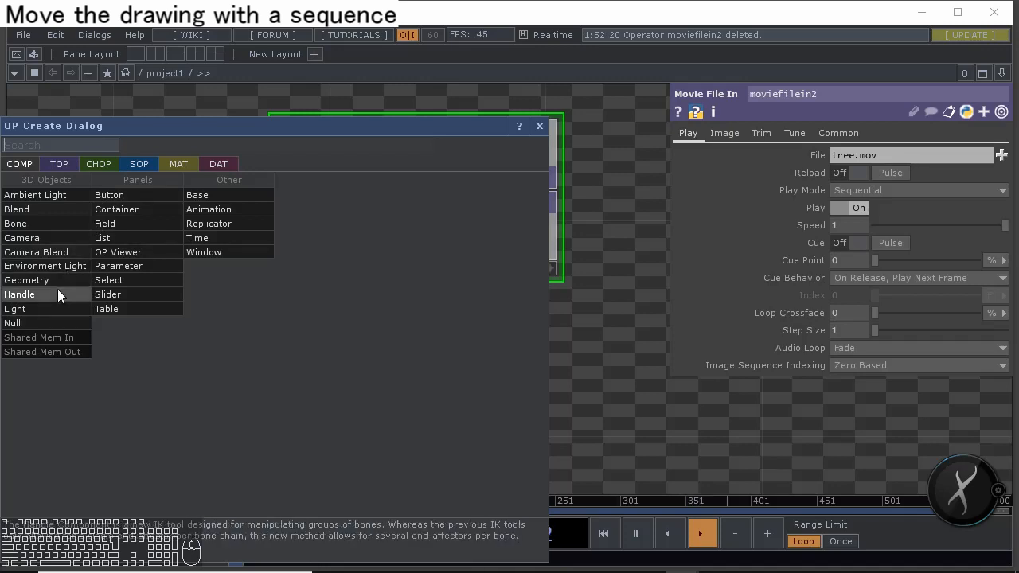
left_click(109, 295)
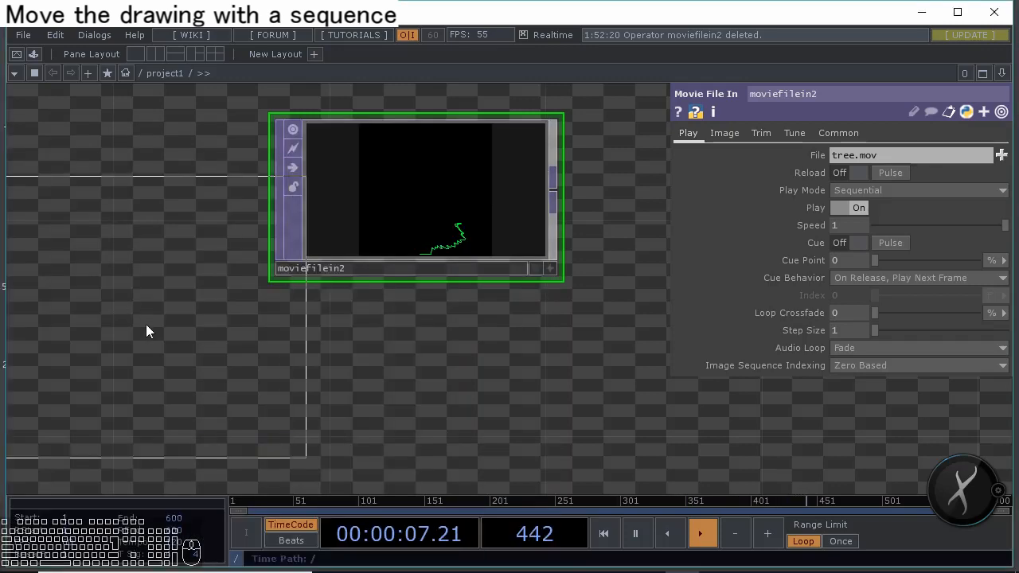
left_click(179, 434)
key("h")
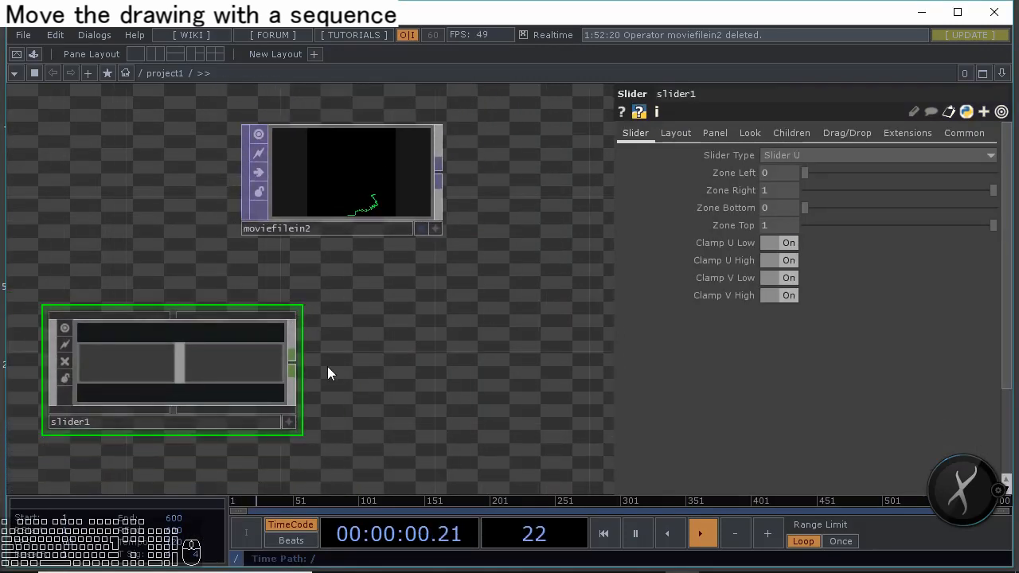
Connect a Null CHOP to the output of slider1
right_click(277, 326)
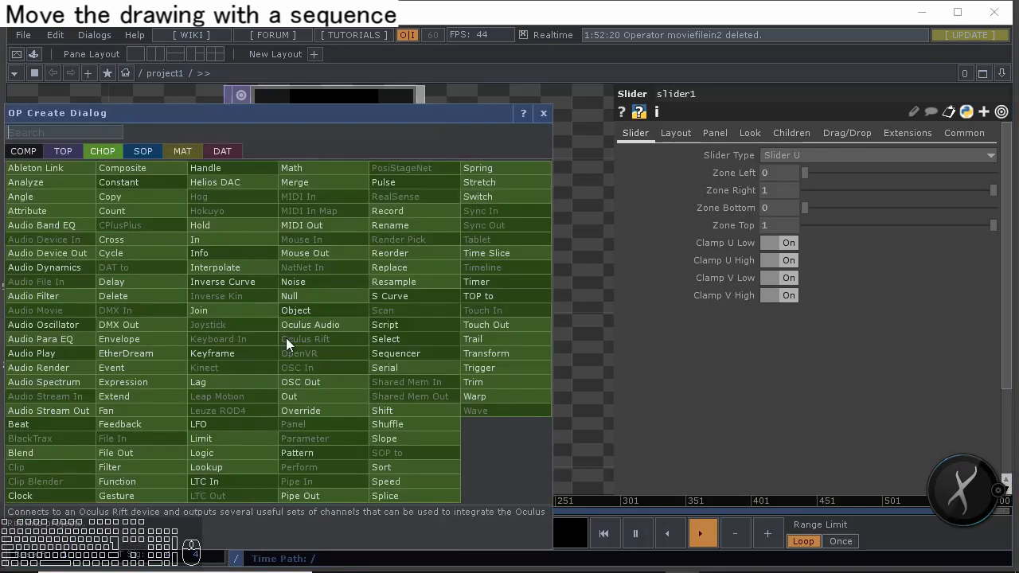
left_click(301, 296)
left_click(415, 346)
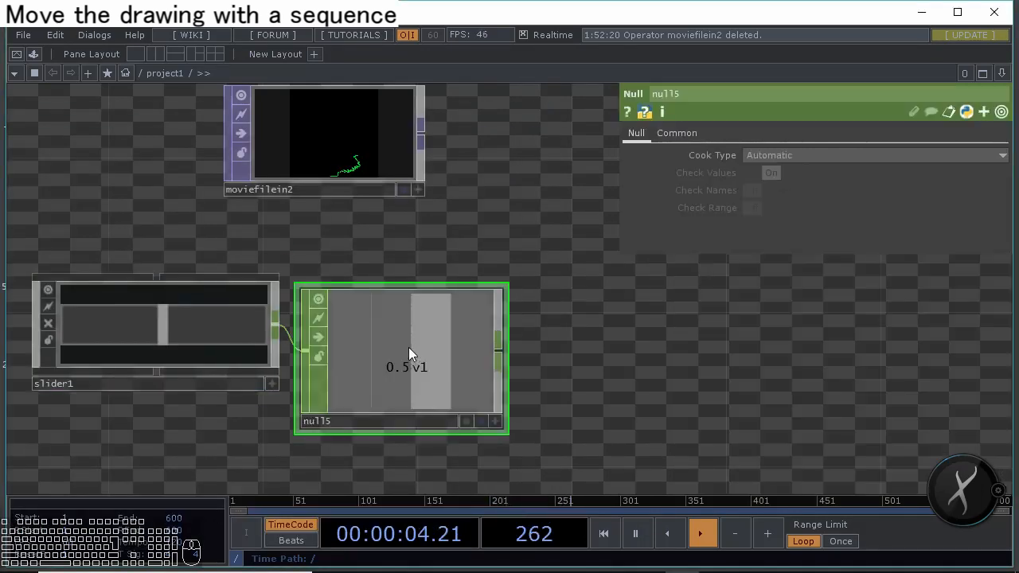
Activate the viewer of null5 and export its v1 channel to the Cue Point parameter of moviefilein2
middle_click_drag(439, 320, 455, 384)
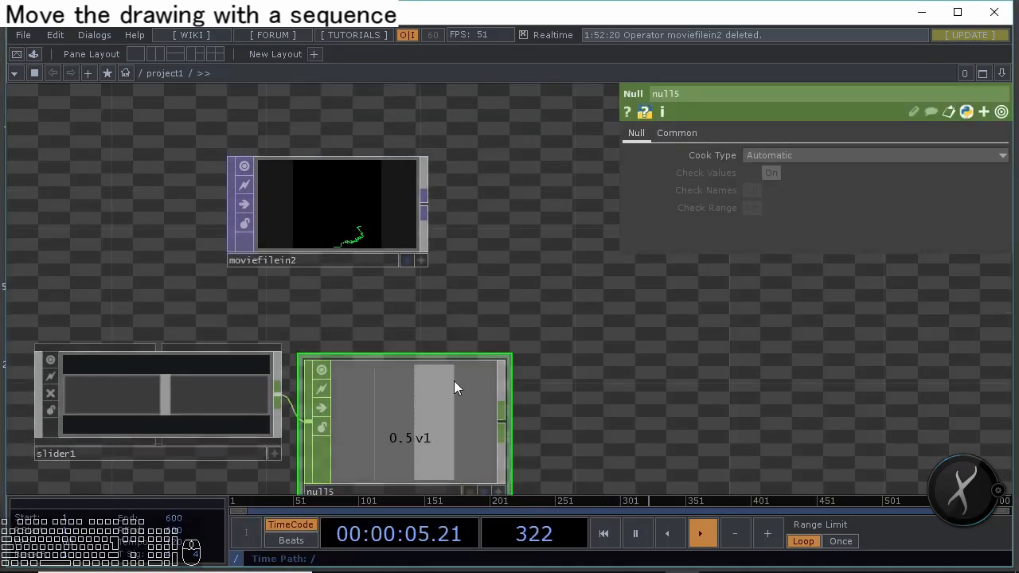
left_click(501, 494)
left_click_drag(478, 454, 399, 335)
left_click(334, 204)
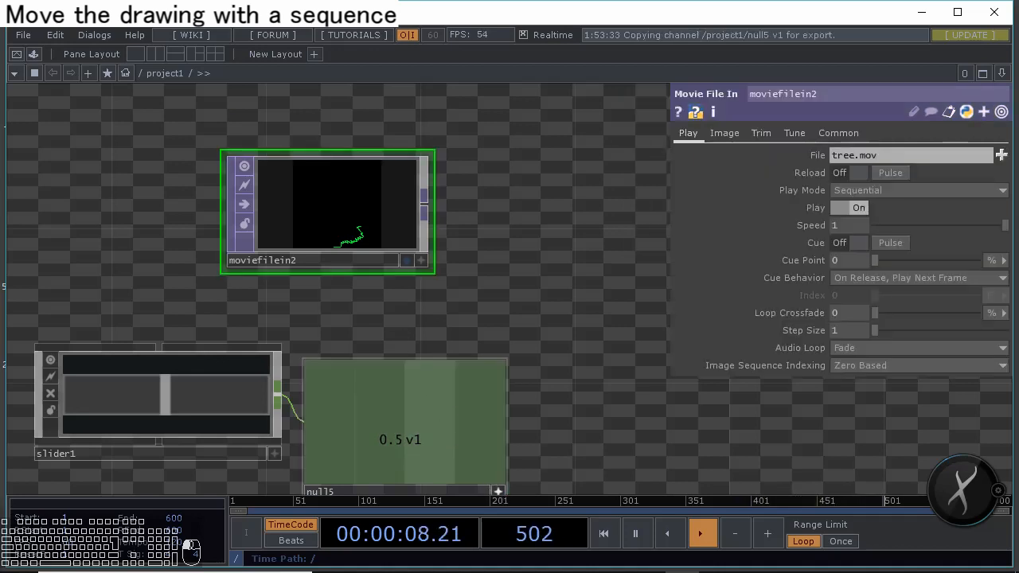
left_click_drag(845, 259, 846, 261)
left_click(867, 238)
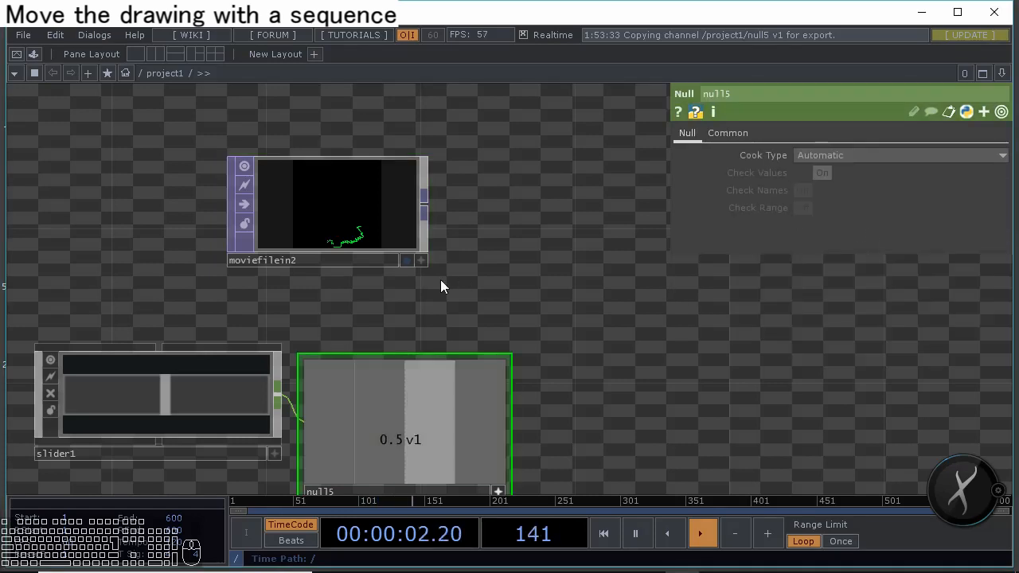
Turn on Cue for moviefilein2 and activate the viewer of slider1
left_click(325, 193)
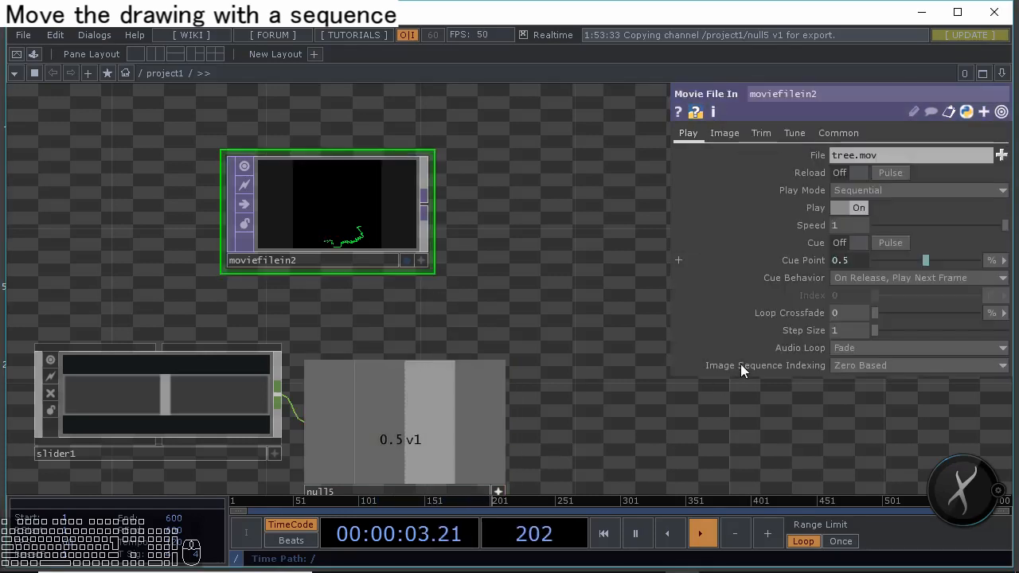
left_click(855, 244)
left_click_drag(445, 349, 543, 287)
left_click(373, 396)
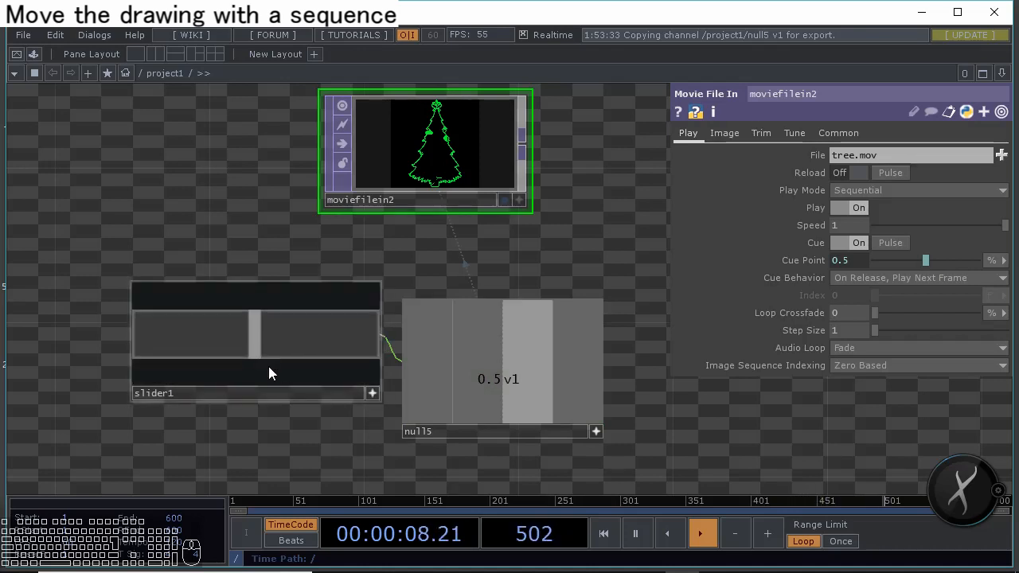
Move the handle of slider1 toward its high end to scrub the tree drawing in moviefilein2
left_click_drag(256, 337, 320, 343)
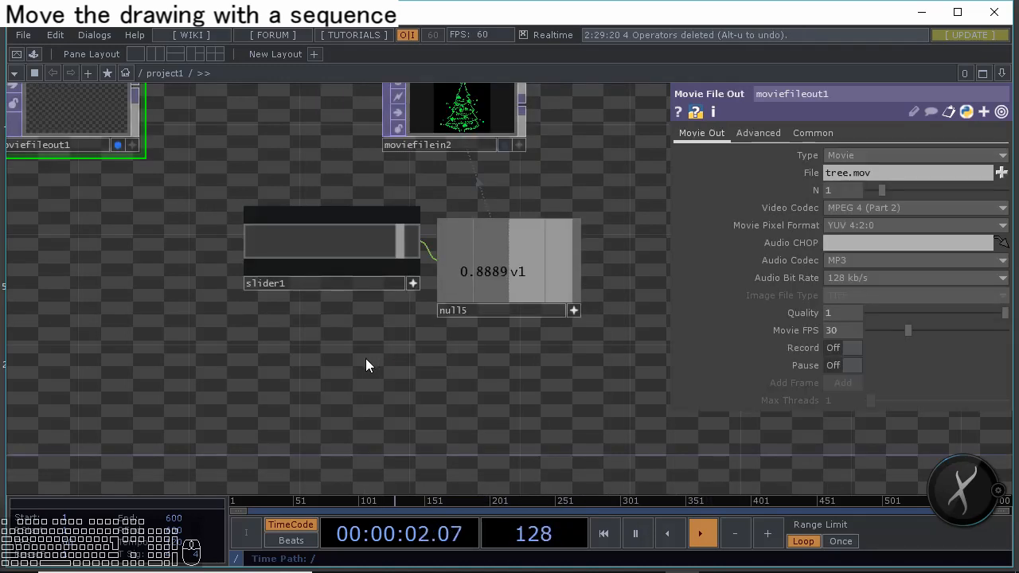
Add an LFO CHOP feeding a Lookup CHOP and place the pair below slider1 and null5
key("Tab")
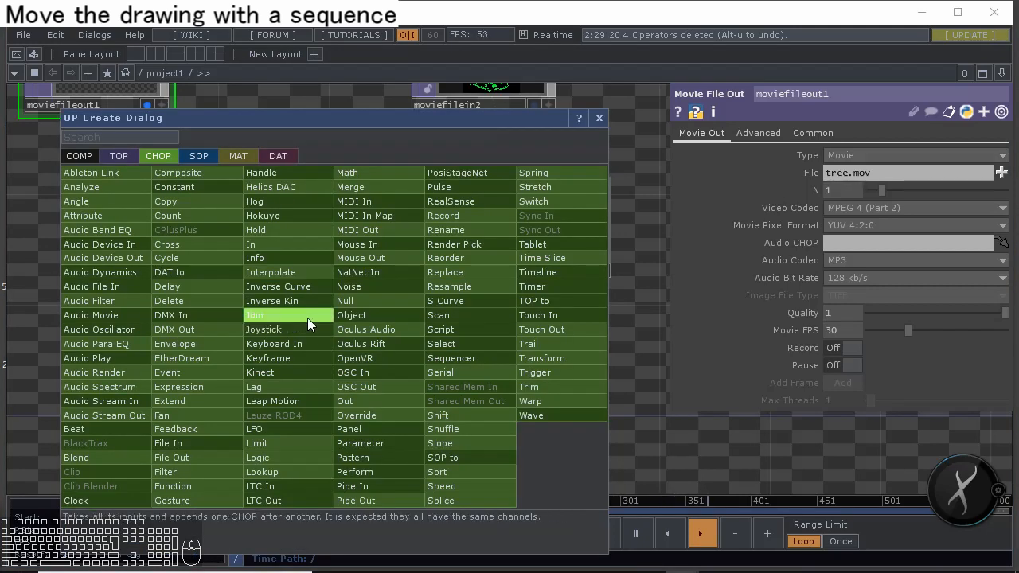
left_click(291, 424, "shift")
left_click(278, 468, "shift")
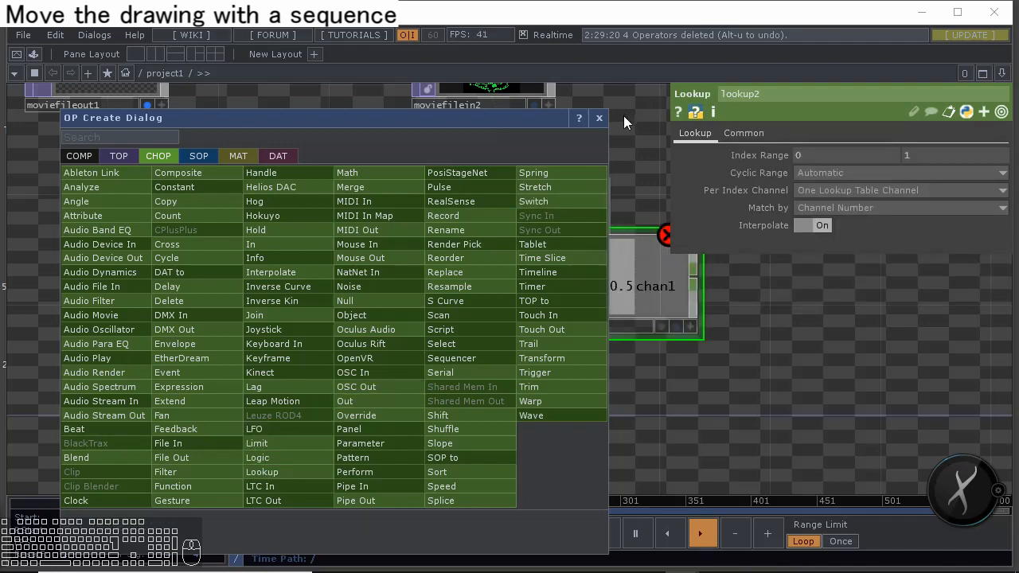
left_click(600, 118)
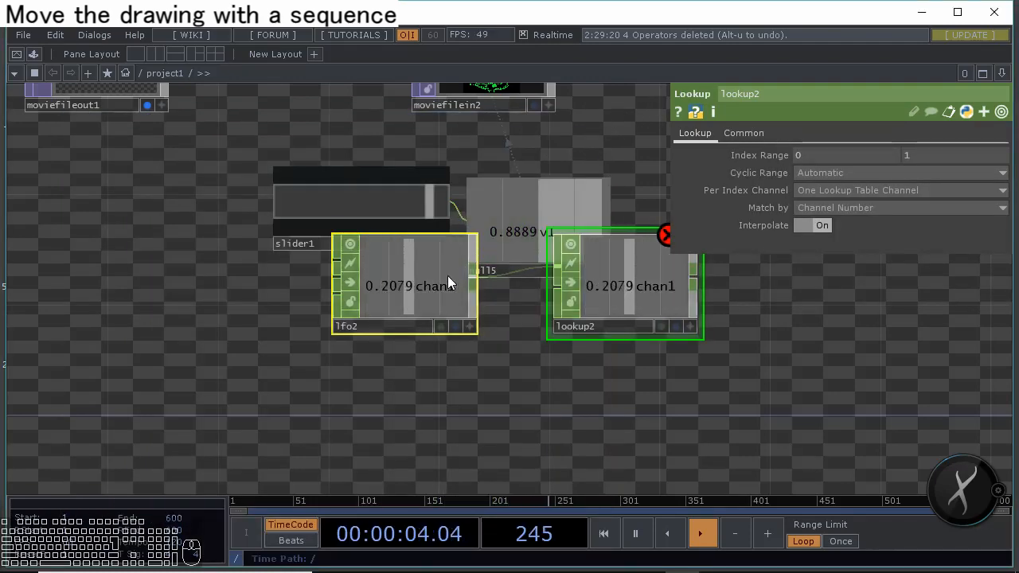
left_click_drag(582, 293, 521, 375)
Set the type of lfo2 to Ramp and its frequency to 0.2
left_click(341, 371)
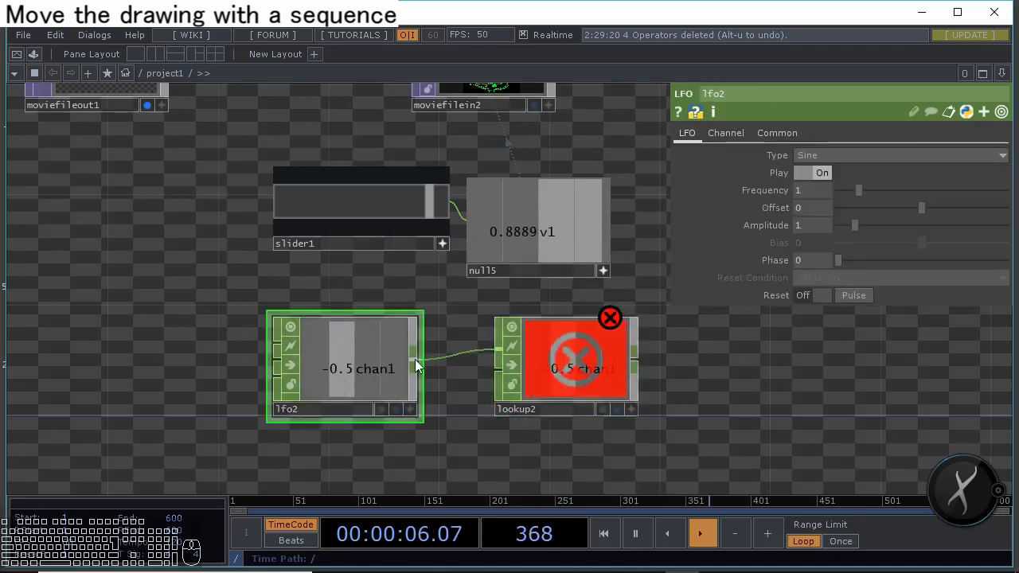
left_click(845, 157)
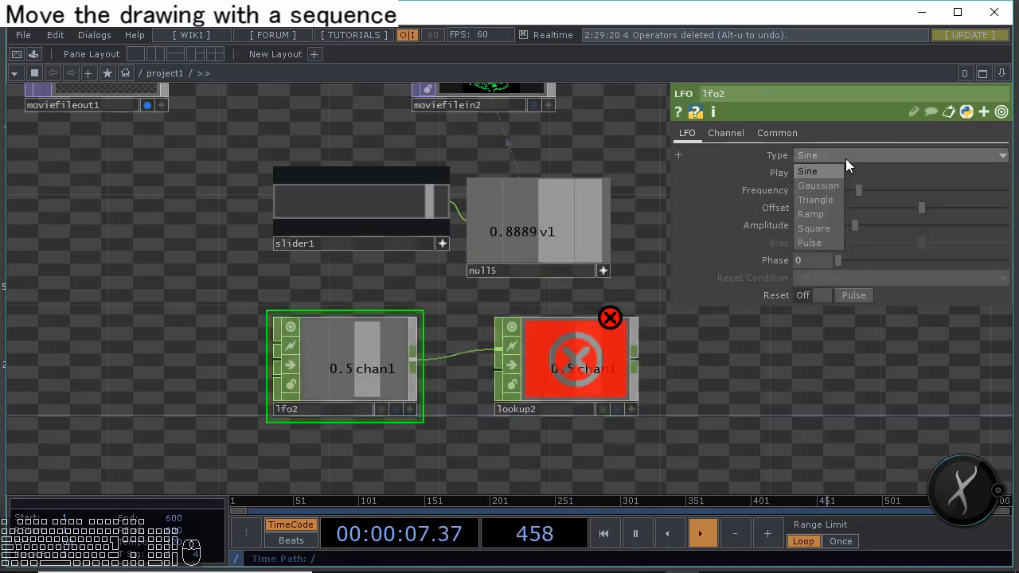
left_click(823, 212)
left_click_drag(461, 316, 456, 311)
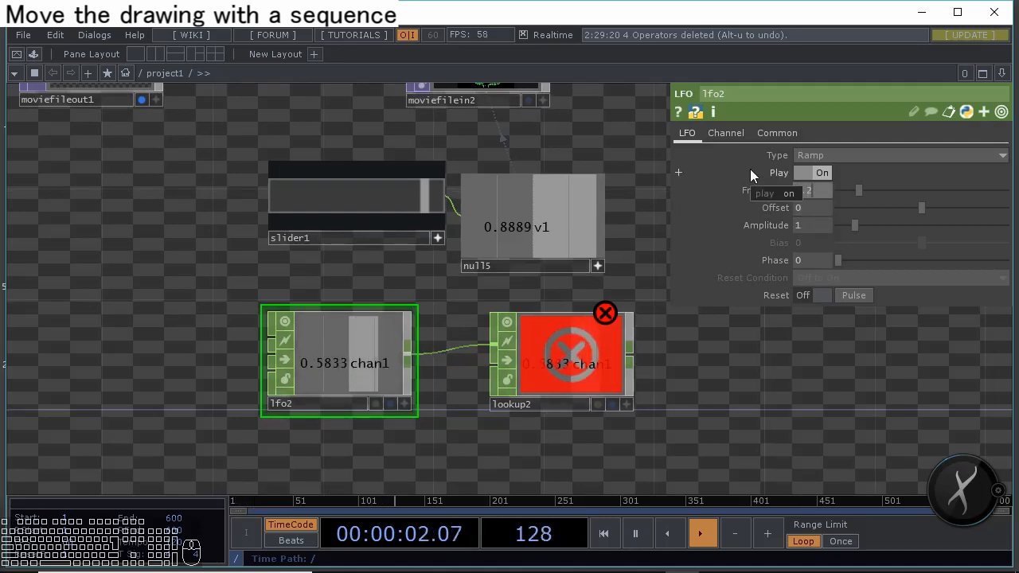
left_click_drag(690, 392, 660, 358)
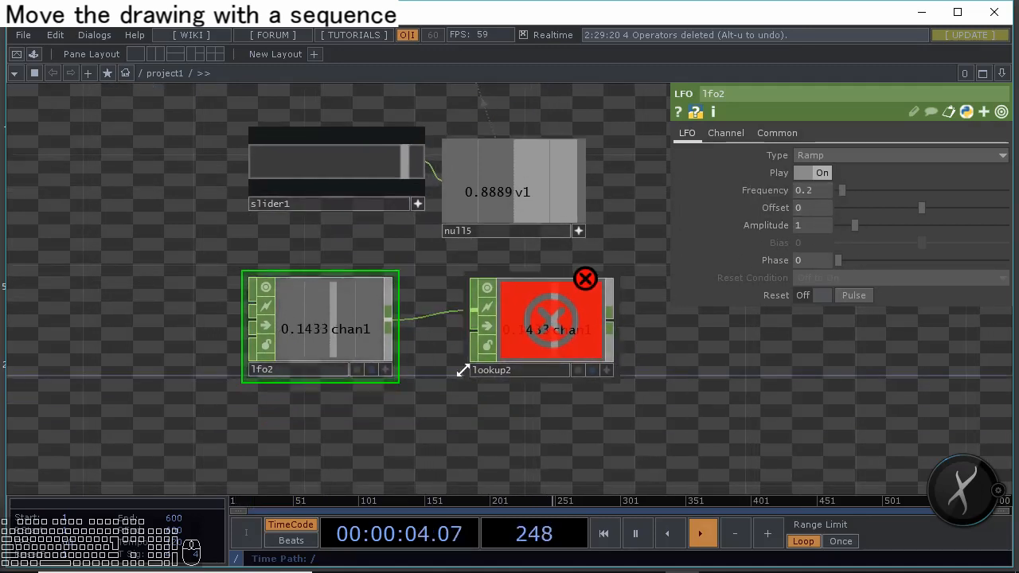
Add a Wave CHOP below lfo2 and set its channel End to 4
left_click_drag(314, 468, 373, 295)
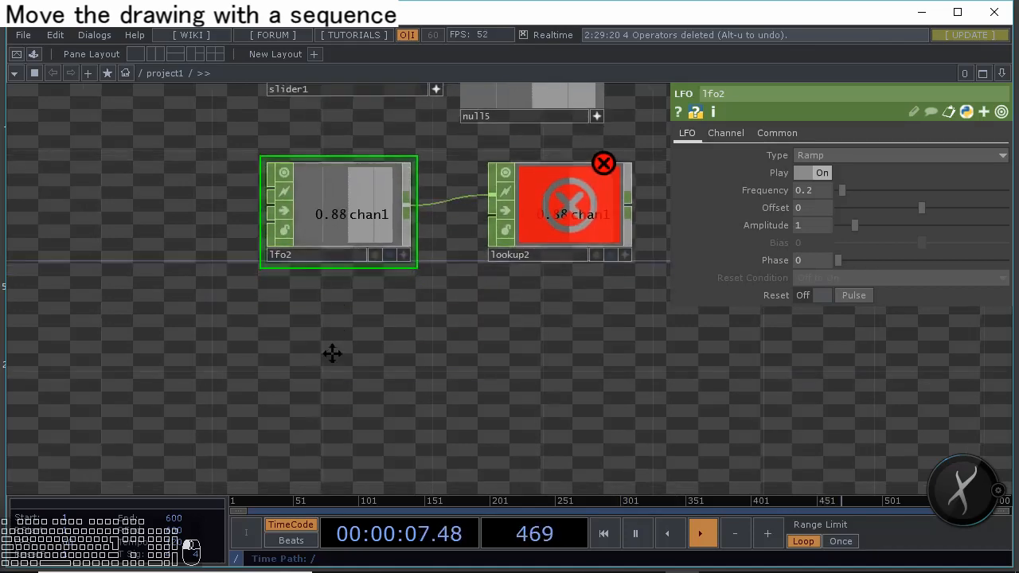
key("Tab")
left_click(517, 380)
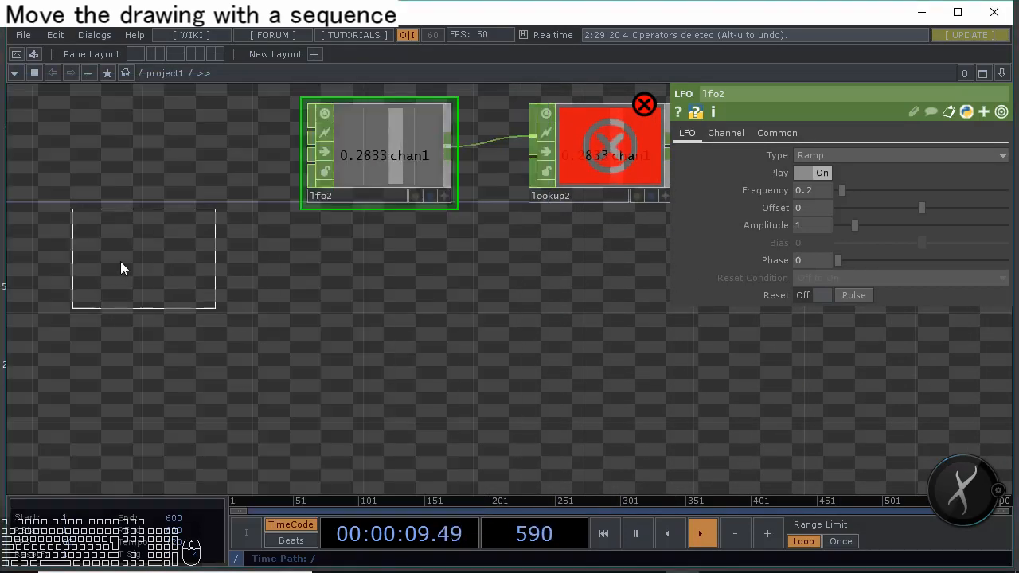
left_click(243, 318)
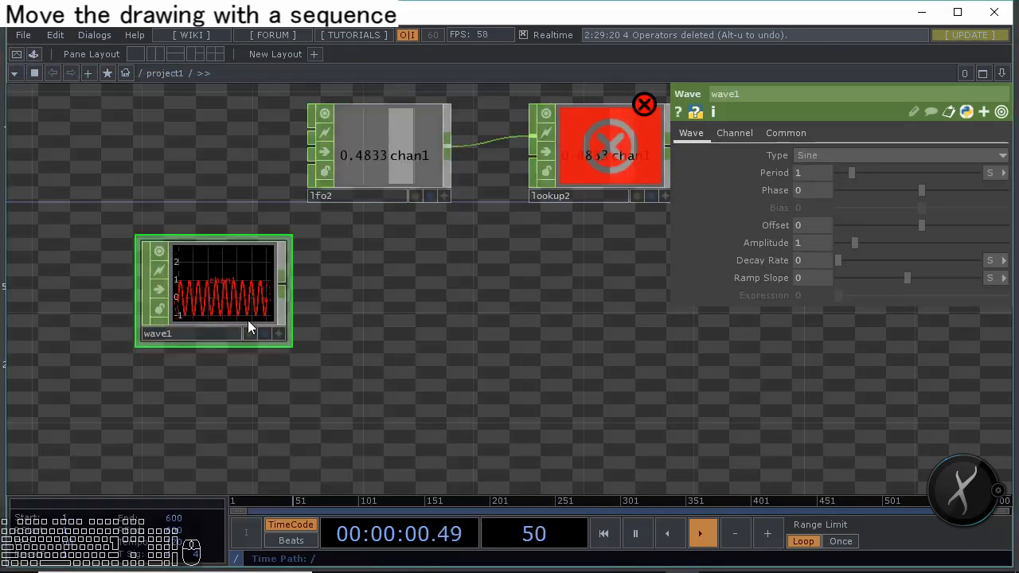
left_click(753, 134)
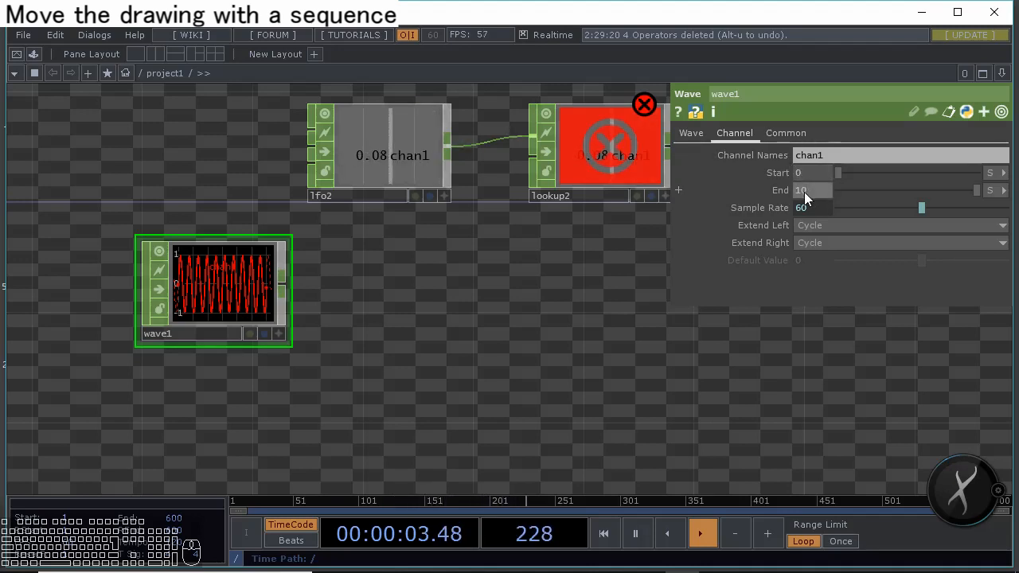
key("BackSpace")
type("4")
key("Return")
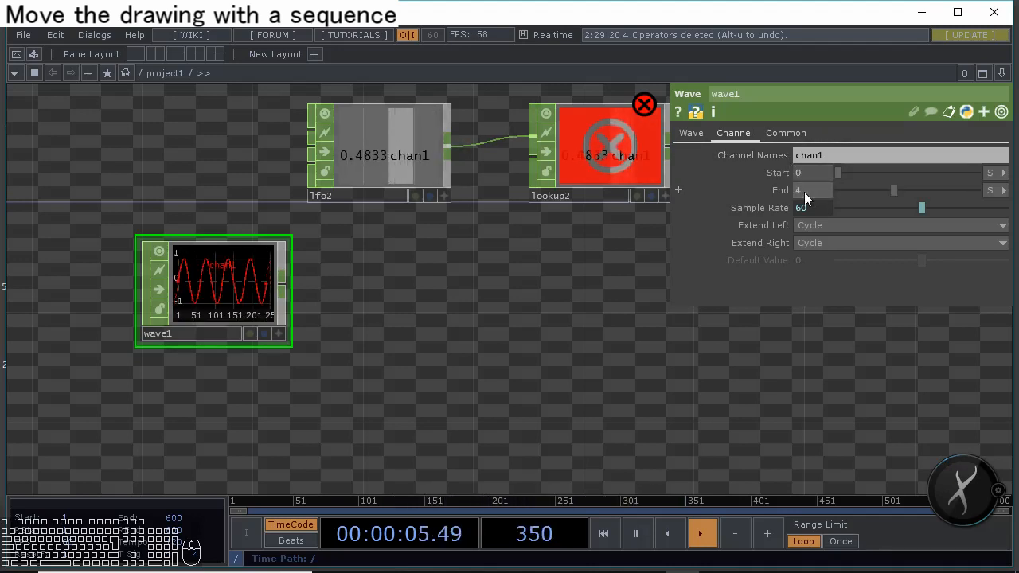
Set the period of wave1 to 4 and its type to Ramp
left_click_drag(504, 252, 526, 248)
left_click(701, 137)
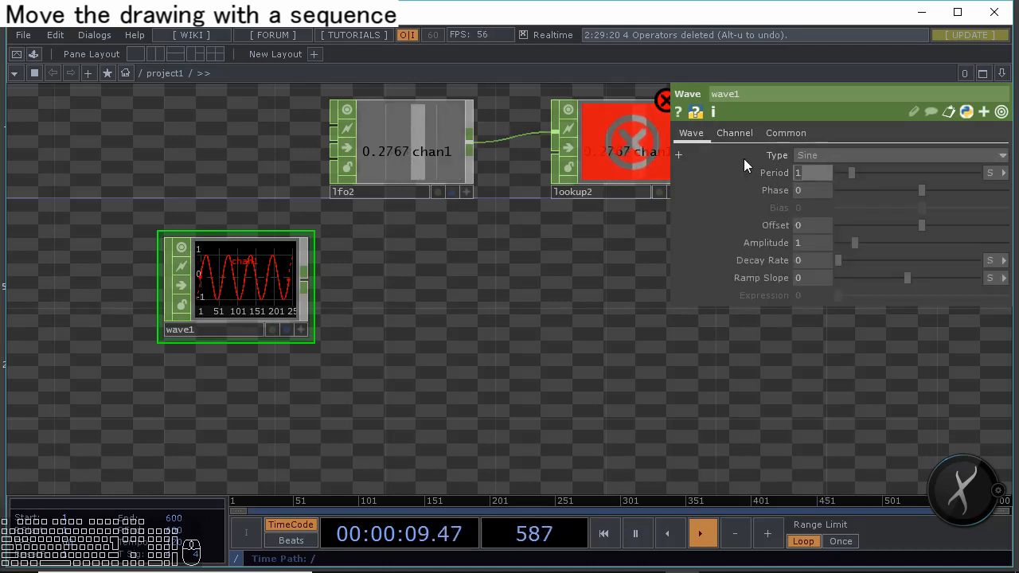
type("4")
key("Return")
left_click_drag(597, 268, 636, 254)
left_click(828, 155)
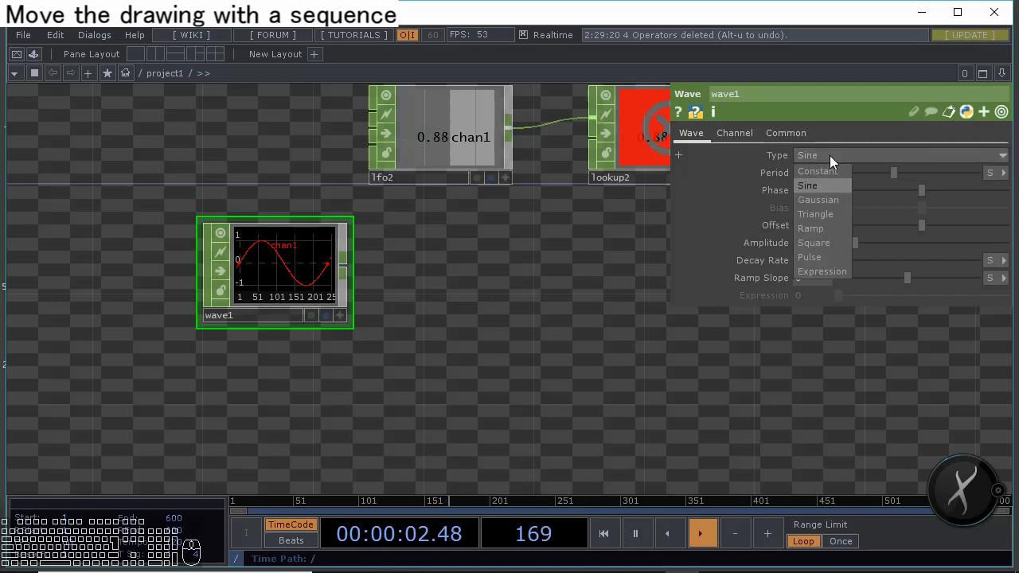
left_click(820, 228)
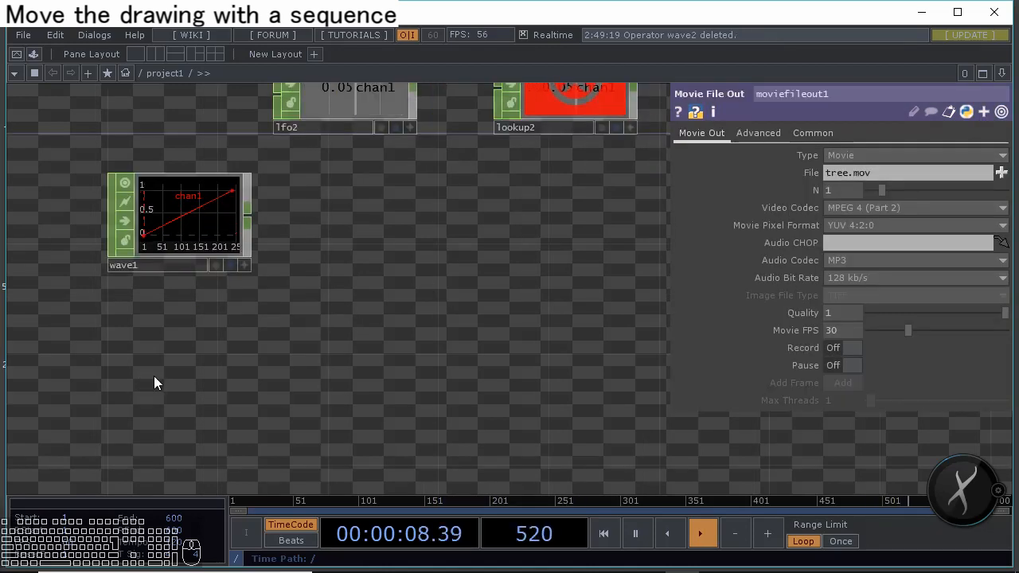
Add a second Wave CHOP below wave1 and set its type to Square
key("Tab")
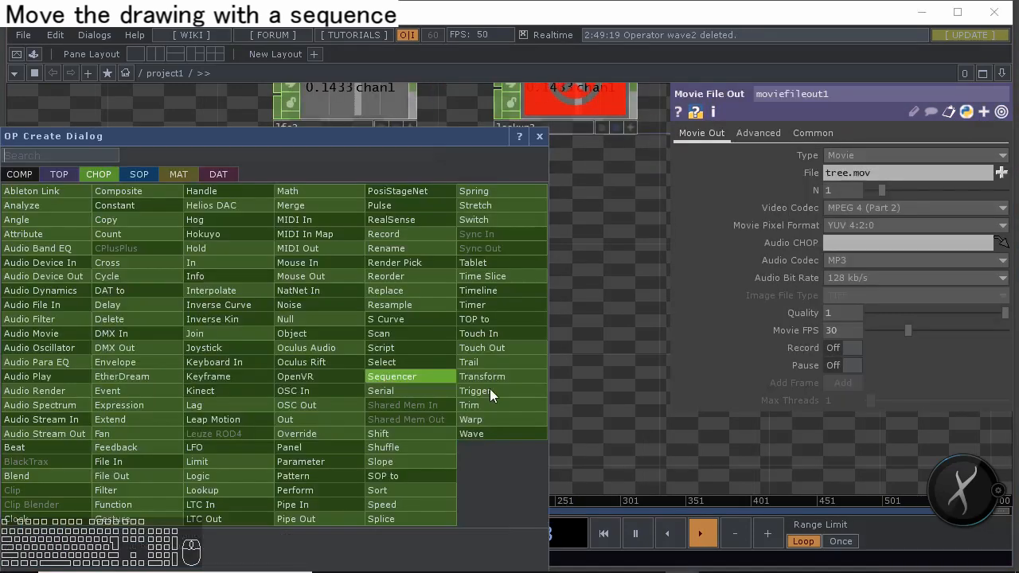
left_click(487, 451)
left_click(177, 354)
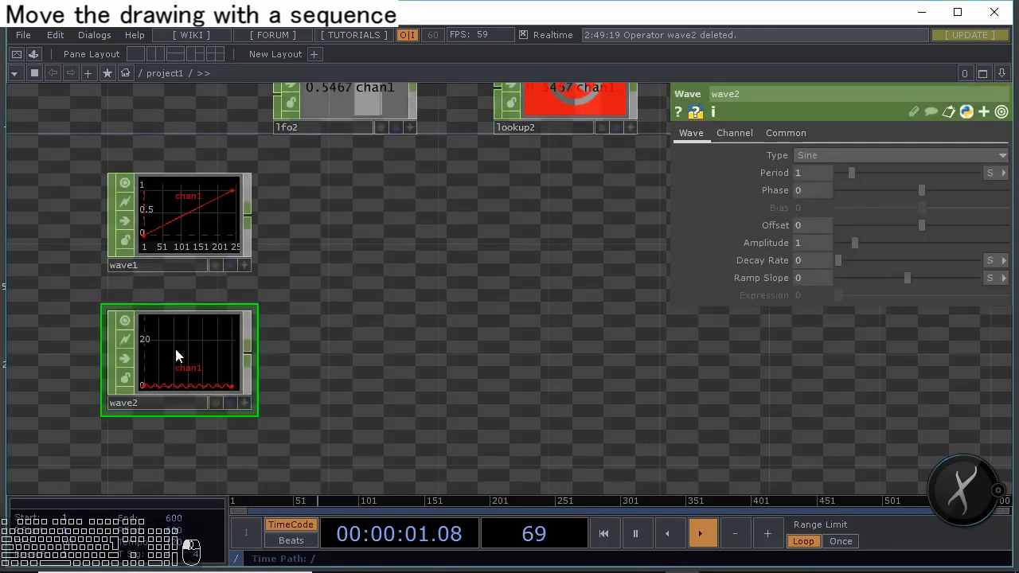
left_click(898, 160)
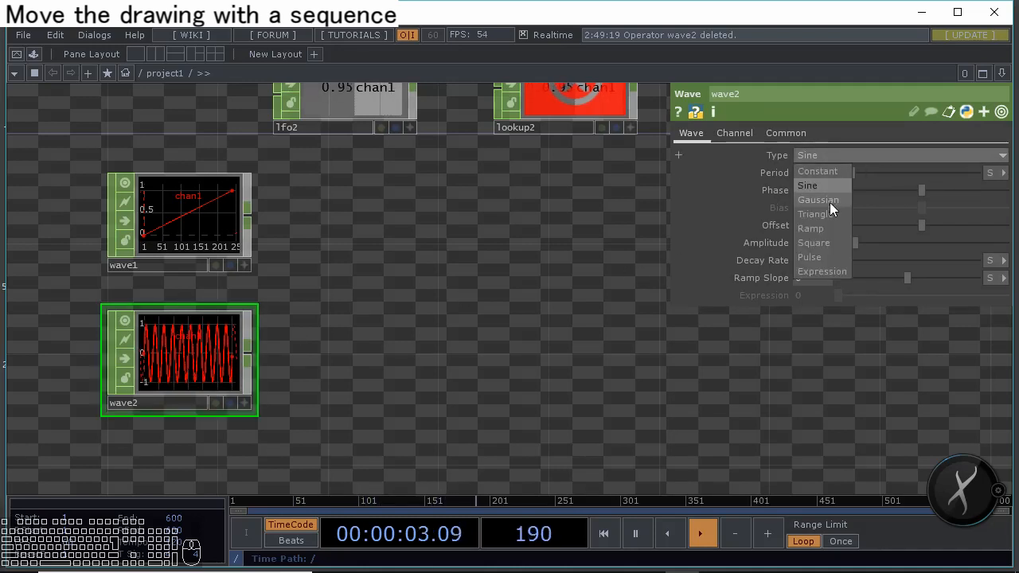
left_click(814, 240)
left_click_drag(435, 297, 506, 272)
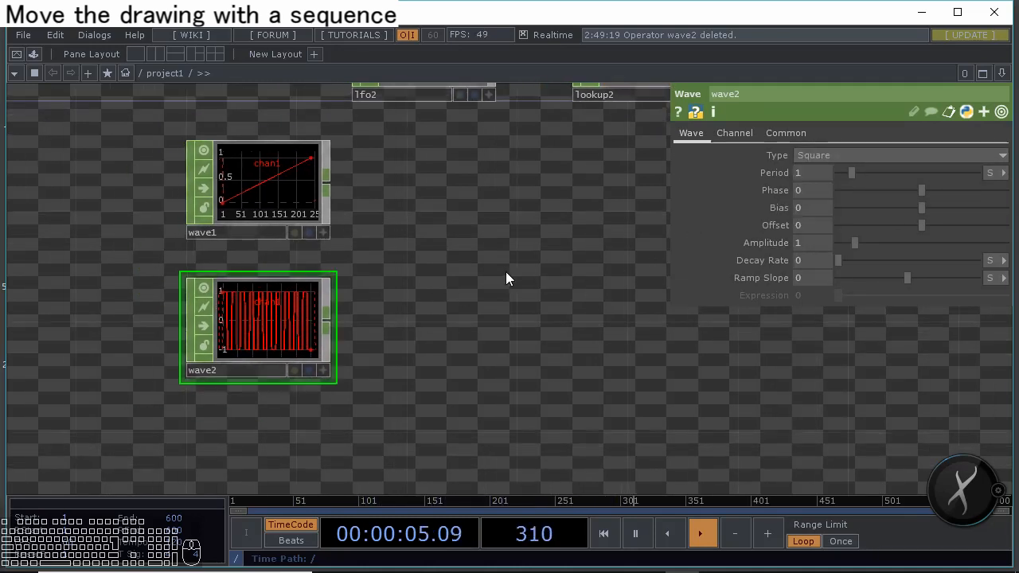
Set the channel End of wave2 to 1.15
left_click(752, 133)
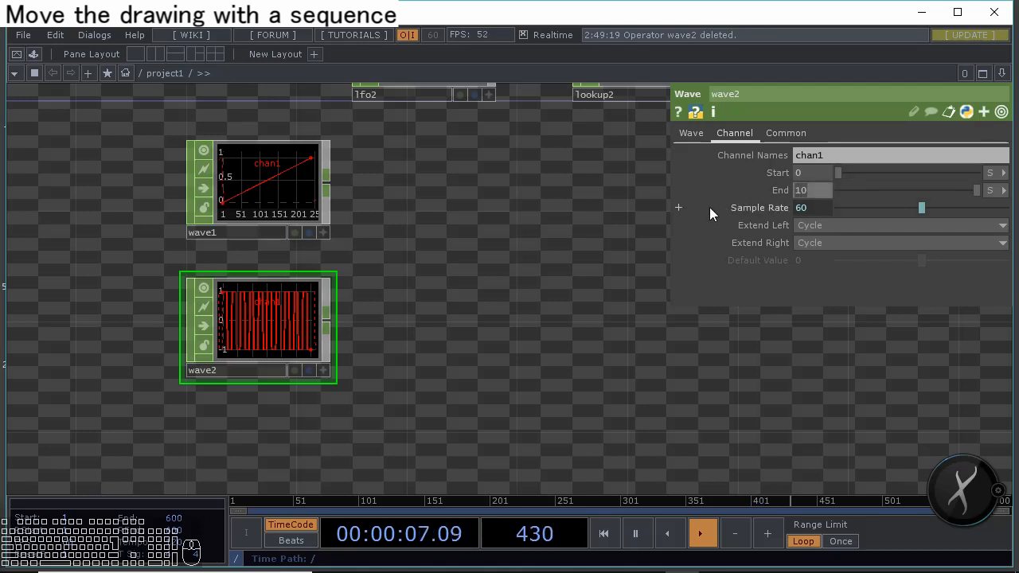
key("BackSpace")
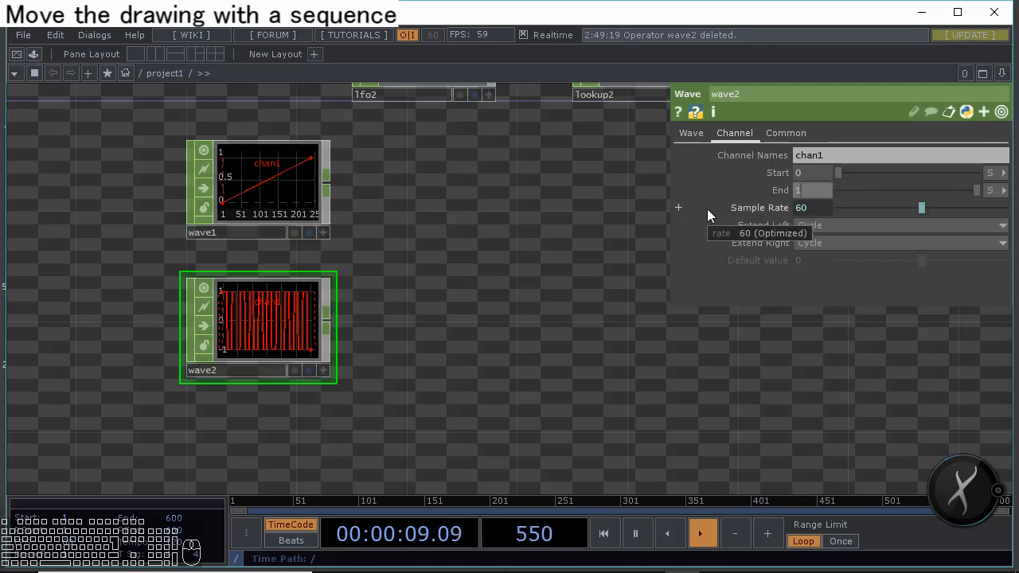
type(".15")
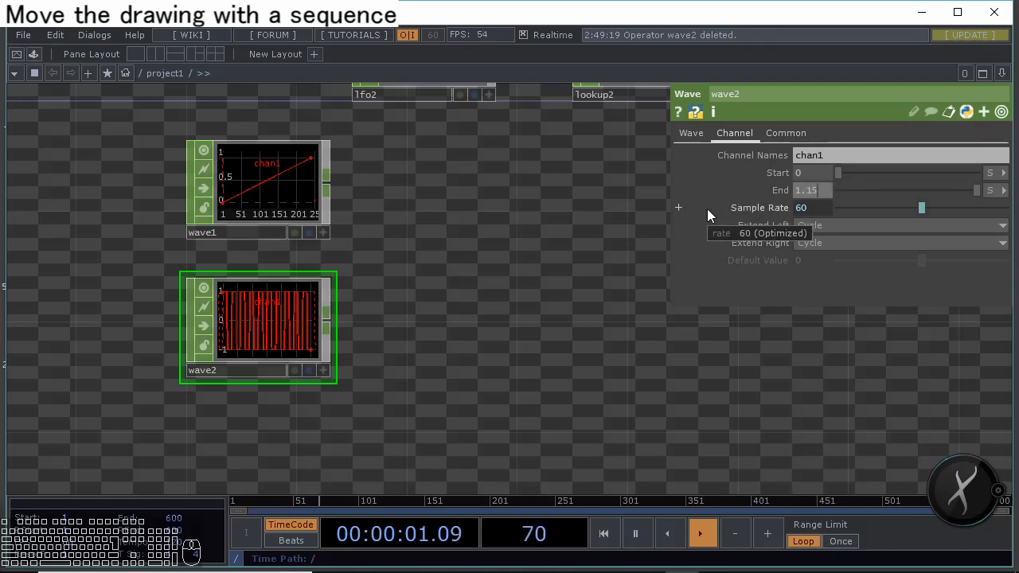
key("Return")
Set the period of wave2 to 0.5 and its phase to -1/4
left_click(692, 134)
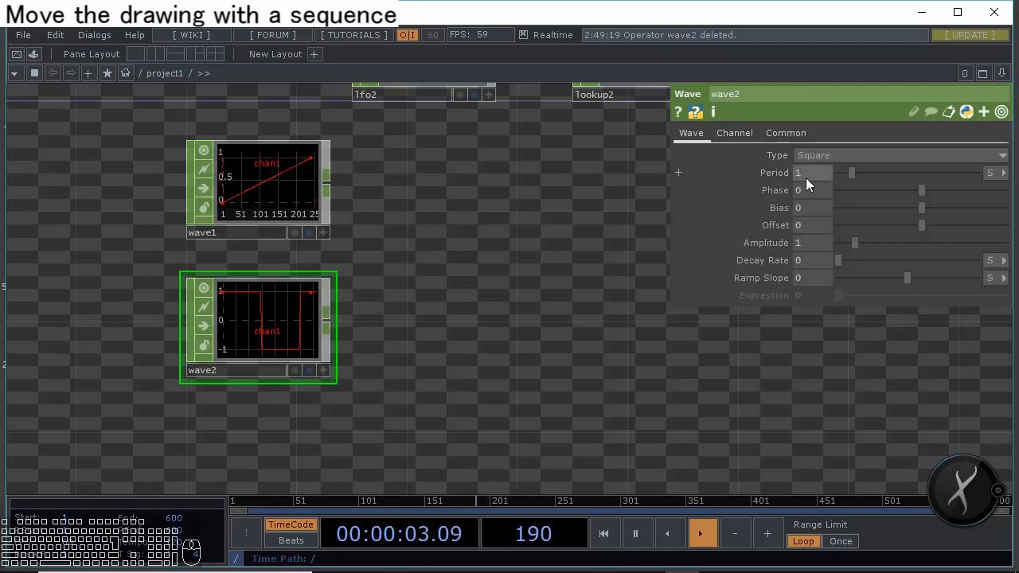
type("0.5")
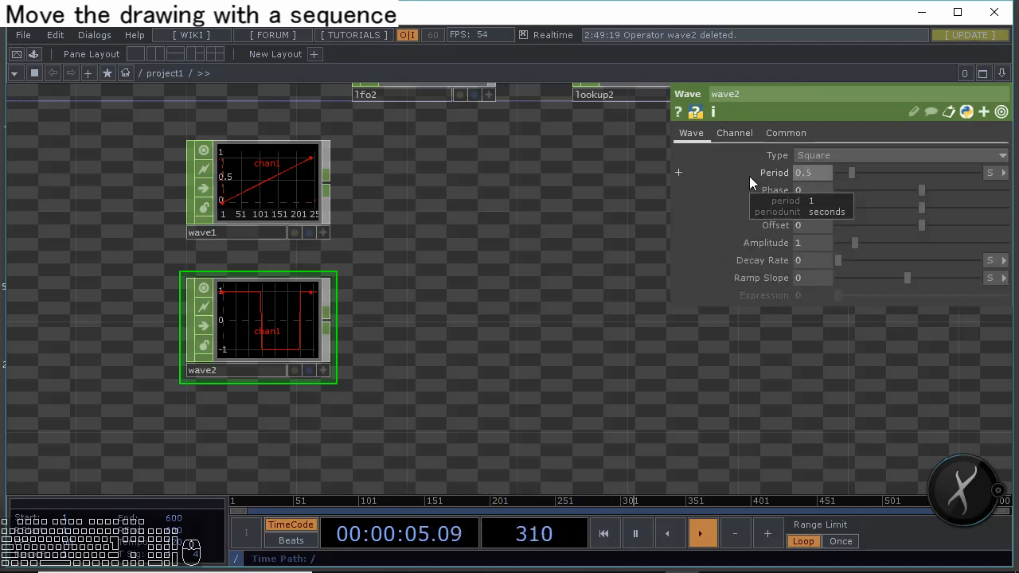
key("Return")
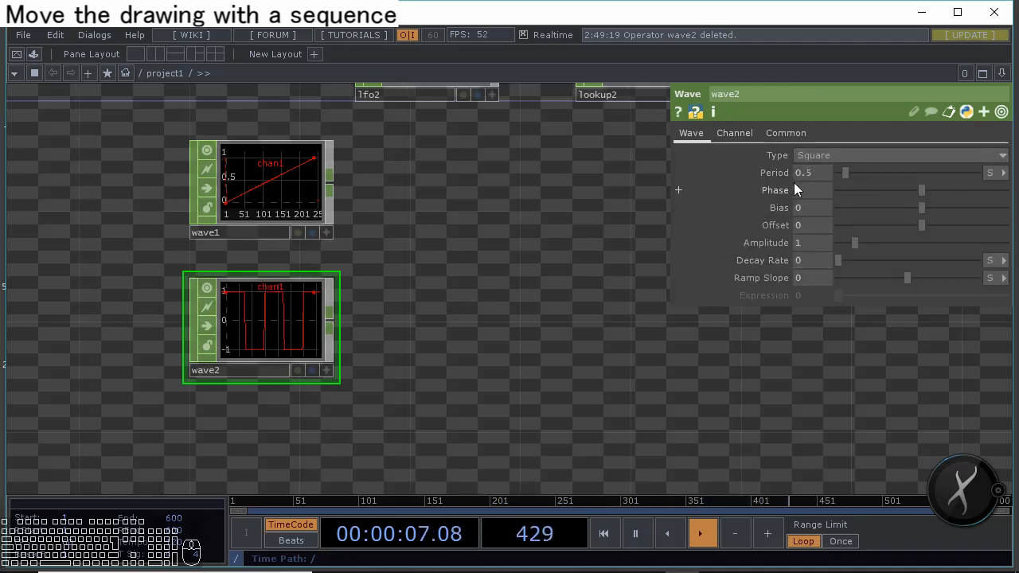
type("-1/4")
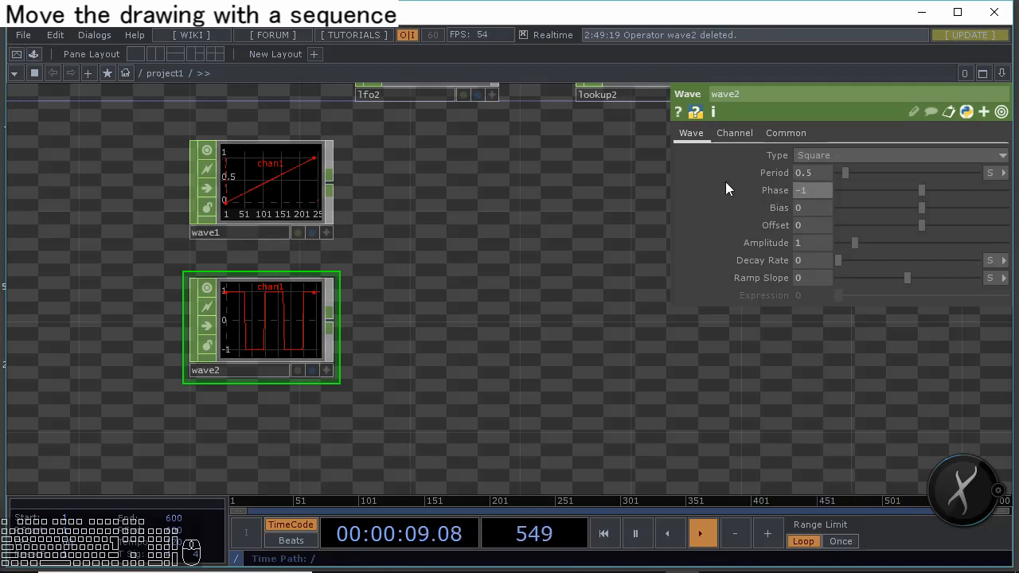
key("Return")
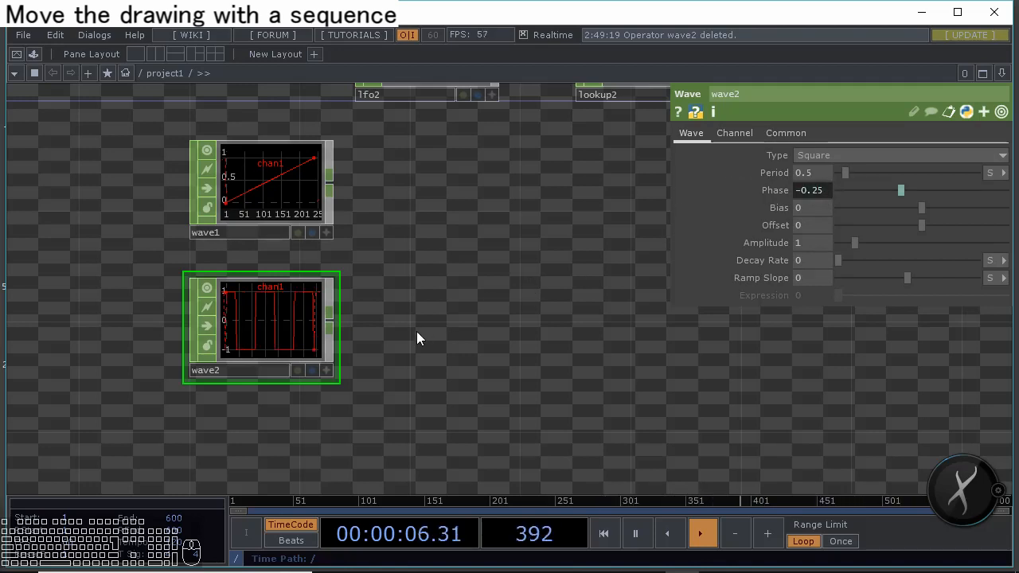
Set the offset of wave2 to 1 and its amplitude to 0.5
scroll(415, 319, "up", 2)
scroll(356, 313, "up", 2)
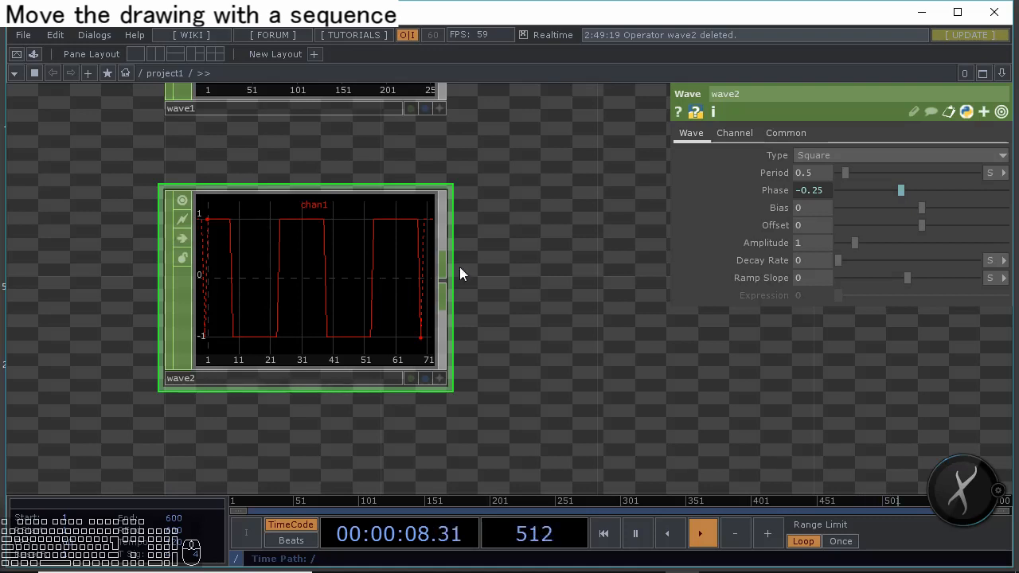
left_click(813, 226)
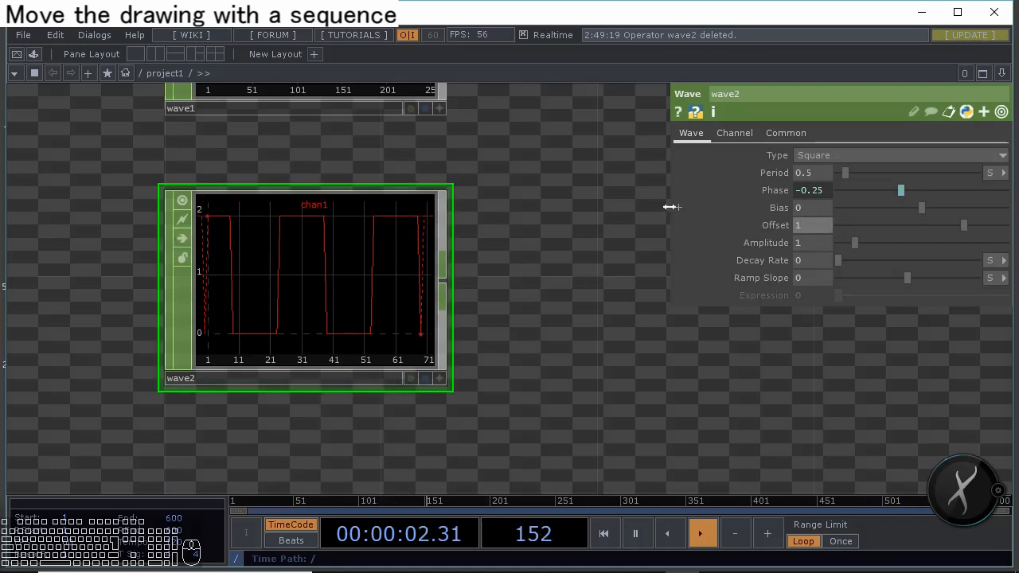
key("BackSpace")
type("0.5")
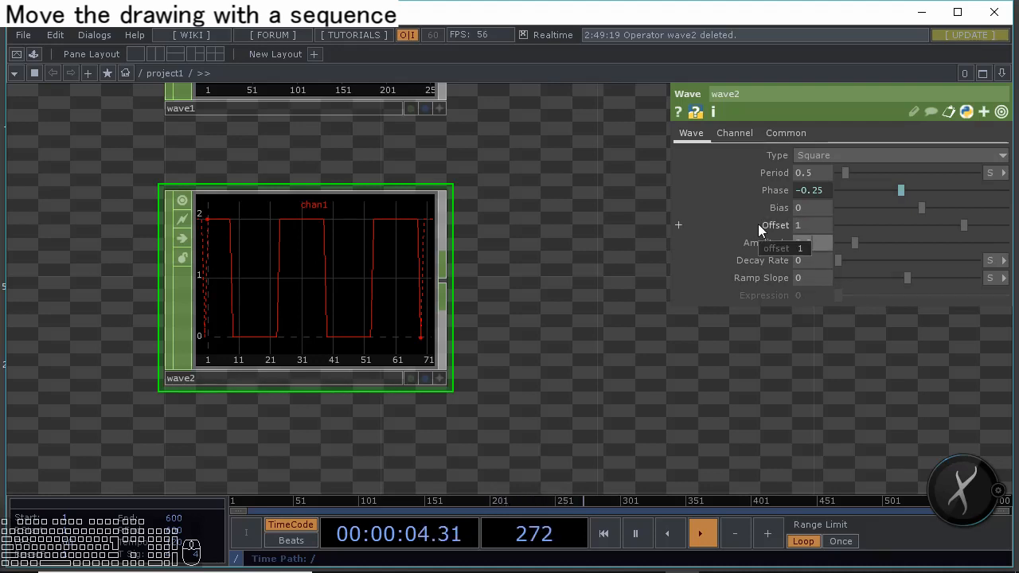
key("Return")
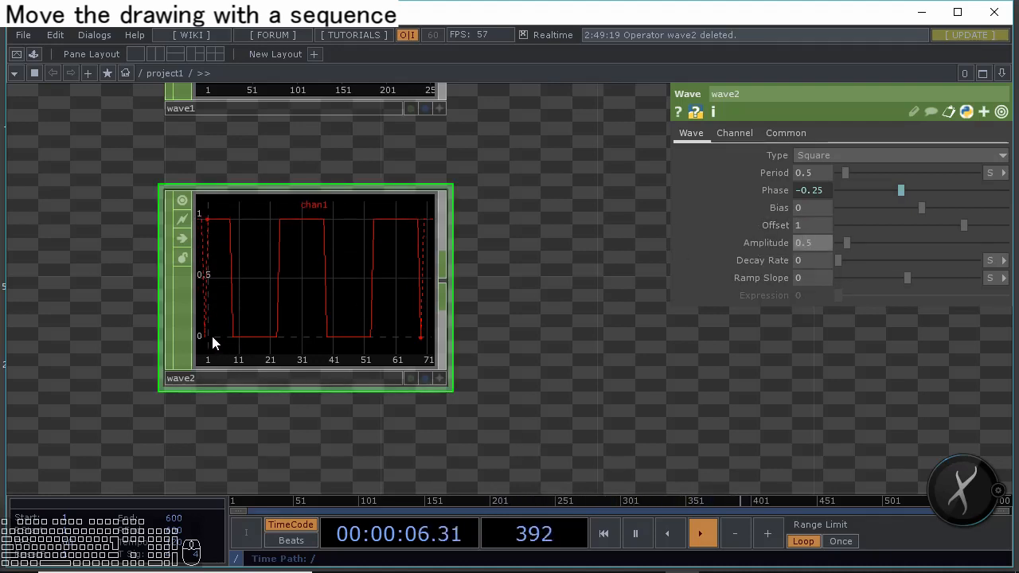
Add a Join CHOP beside wave1 and wave2, on their output side
left_click_drag(541, 298, 420, 349)
scroll(422, 334, "down", 3)
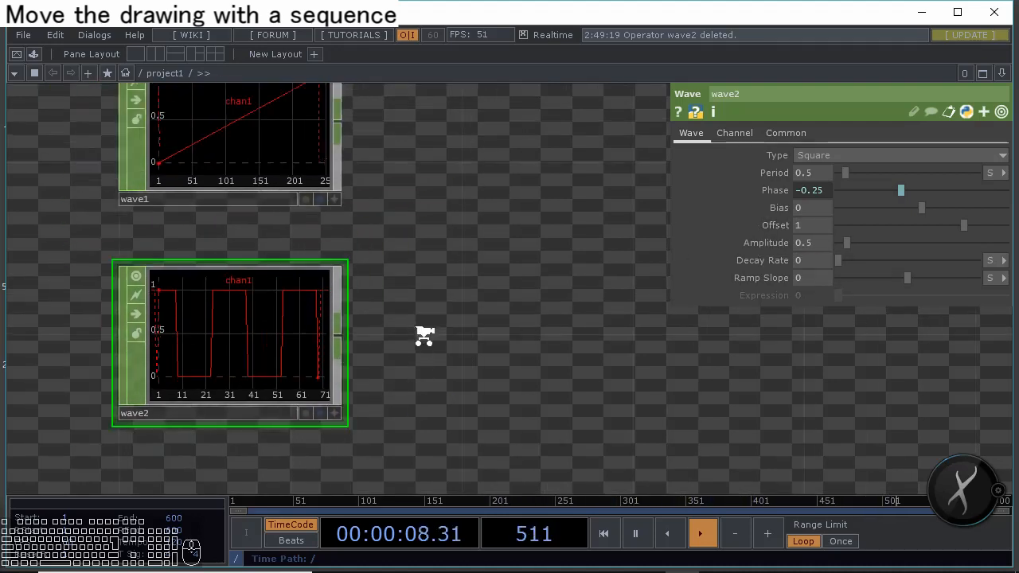
left_click_drag(420, 282, 369, 313)
key("Tab")
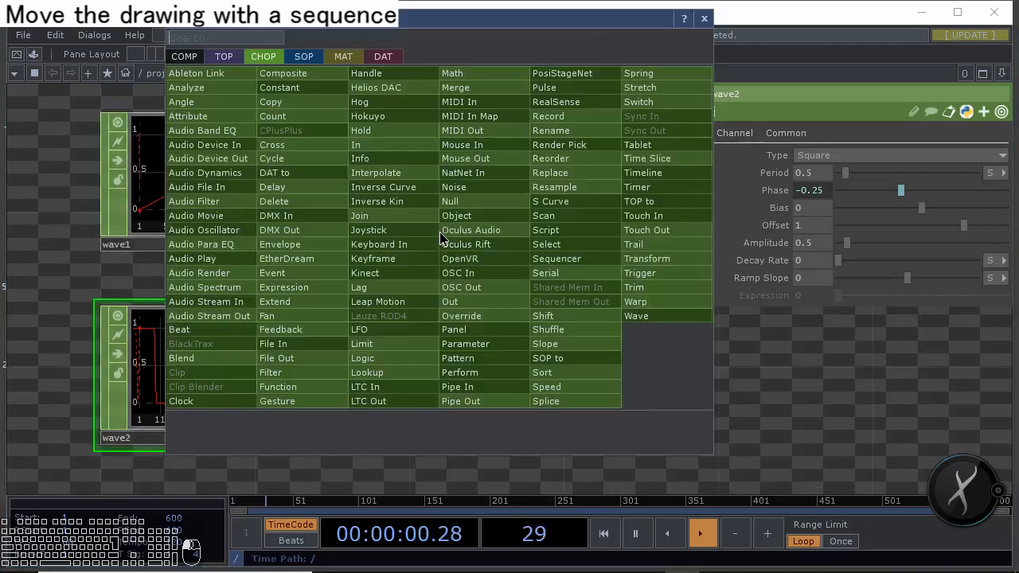
left_click(393, 216)
left_click(462, 266)
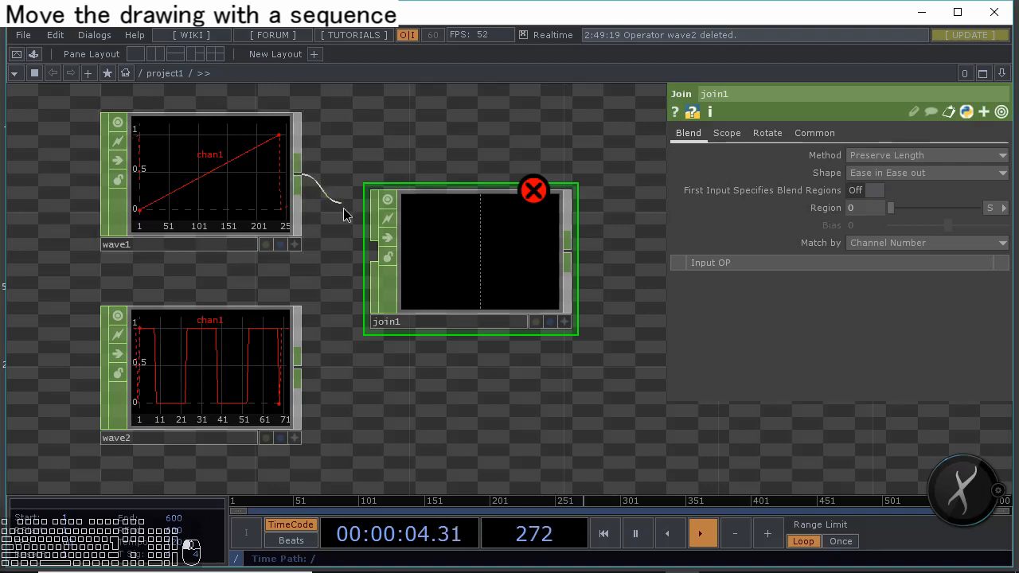
Connect the outputs of wave1 and wave2, in that order, to the input of join1
left_click_drag(343, 207, 373, 251)
left_click(297, 365)
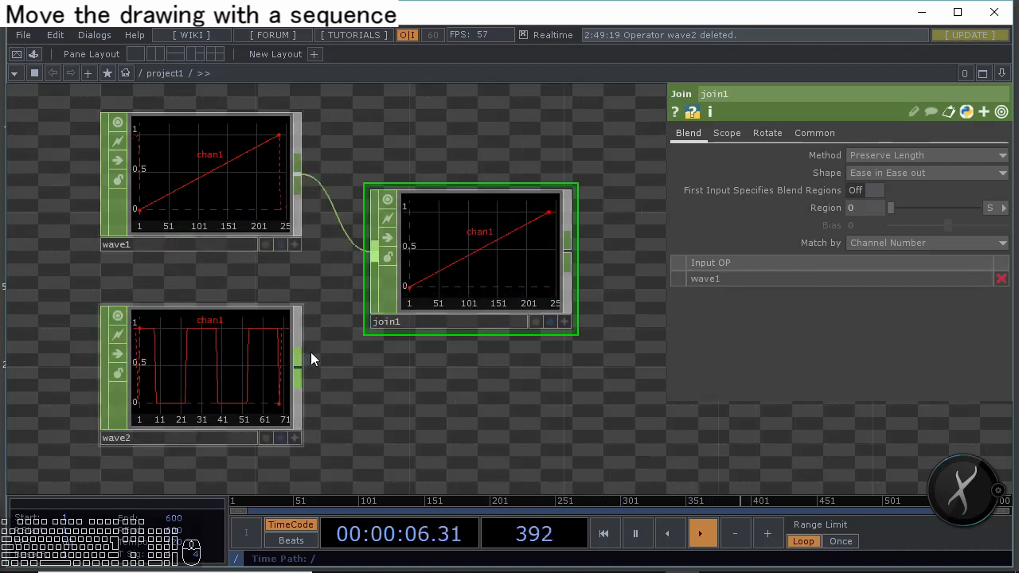
left_click(390, 319)
scroll(403, 348, "up", 5)
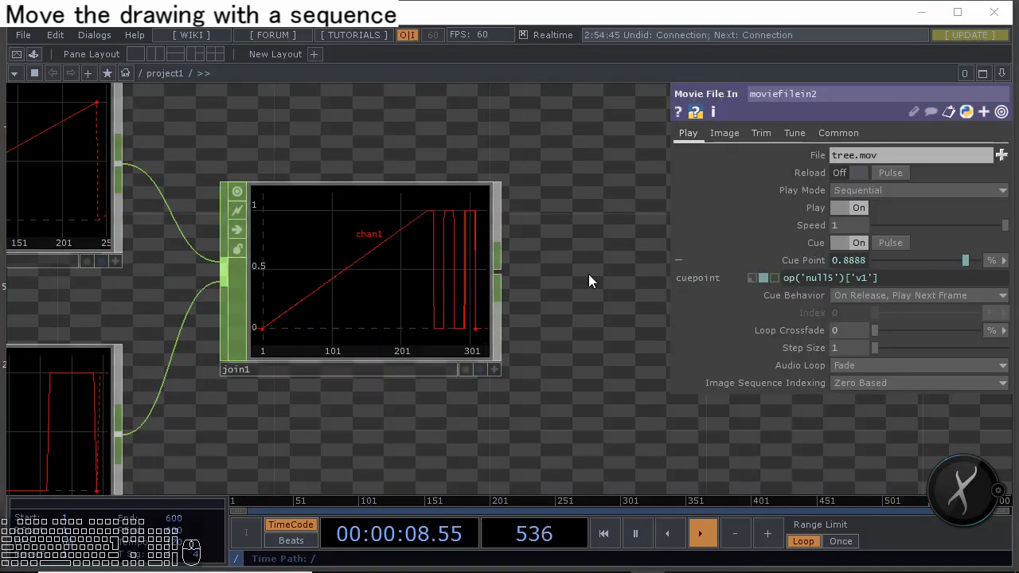
Connect join1 to the second input of lookup2, and wire the output of lookup2 into null5 in place of slider1
scroll(484, 327, "down", 5)
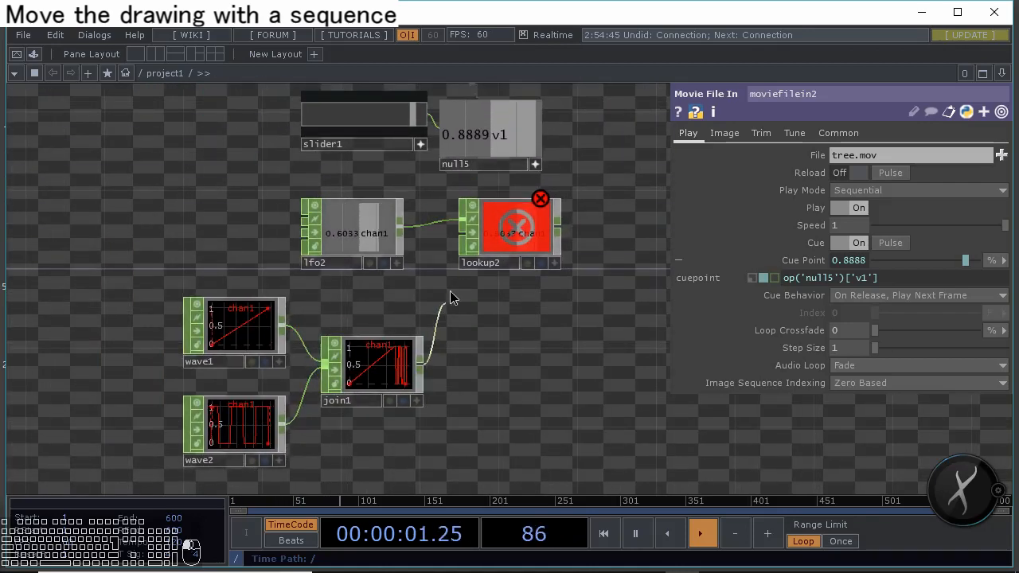
left_click(453, 270)
scroll(411, 312, "up", 5)
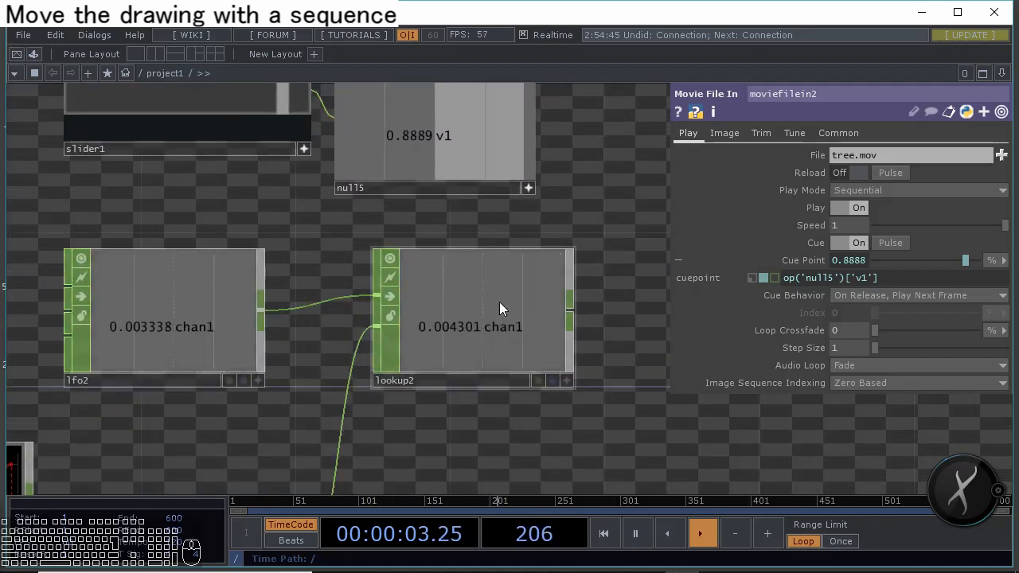
scroll(560, 285, "down", 4)
mouse_move(565, 294)
left_mouse_down()
mouse_move(346, 296)
mouse_move(443, 199)
left_mouse_up()
left_click_drag(568, 230, 564, 295)
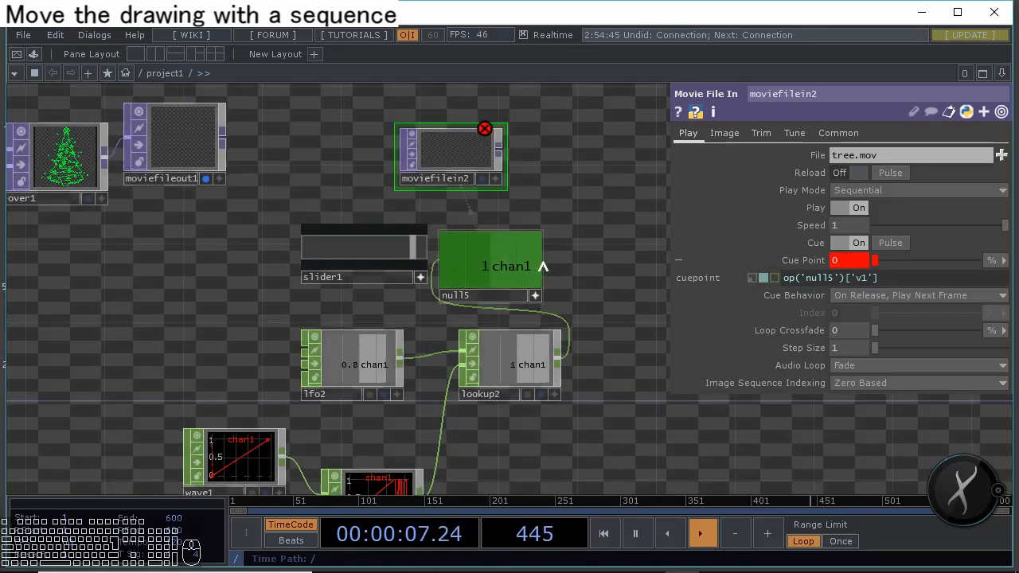
Change the Cue Point expression of moviefilein2 to op('null5')[0] so it references the channel by index instead of name
scroll(476, 201, "up", 6)
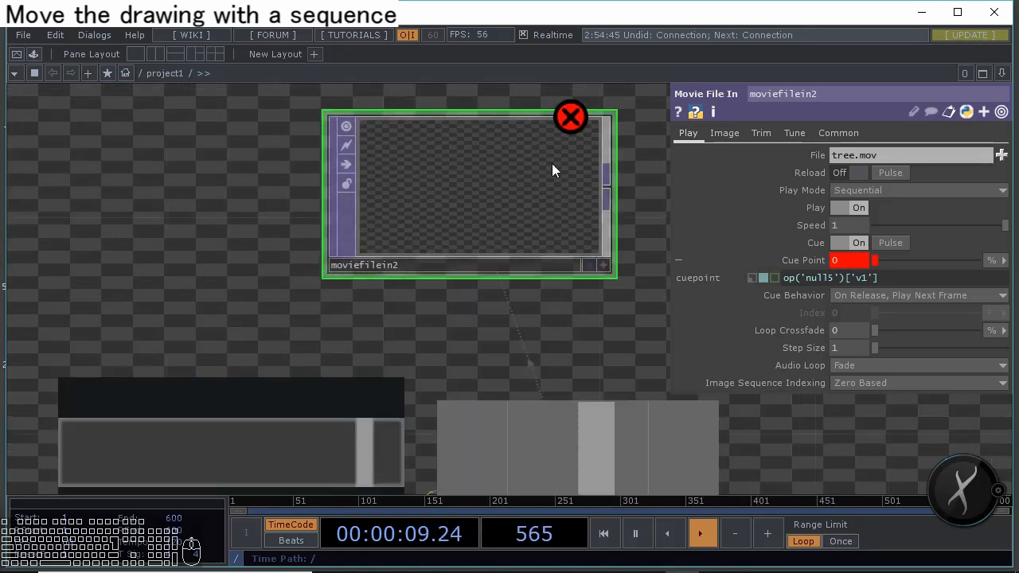
scroll(501, 273, "down", 3)
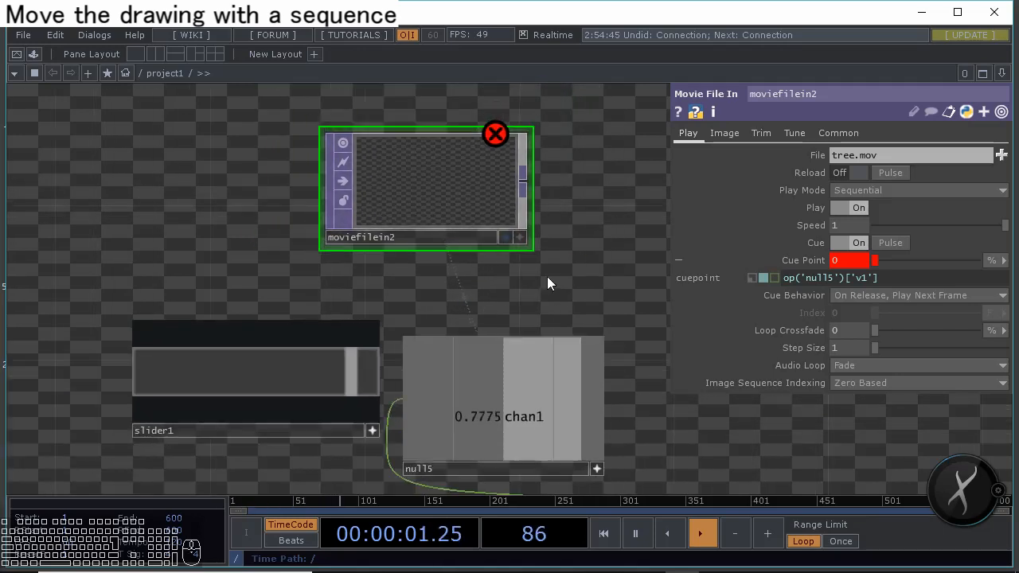
double_click(863, 278)
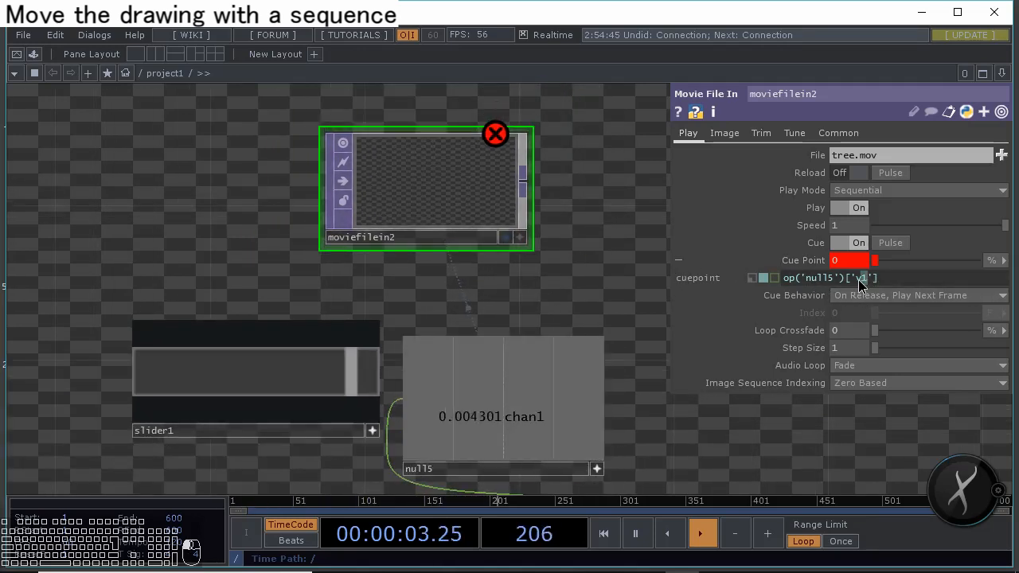
left_click_drag(628, 318, 655, 199)
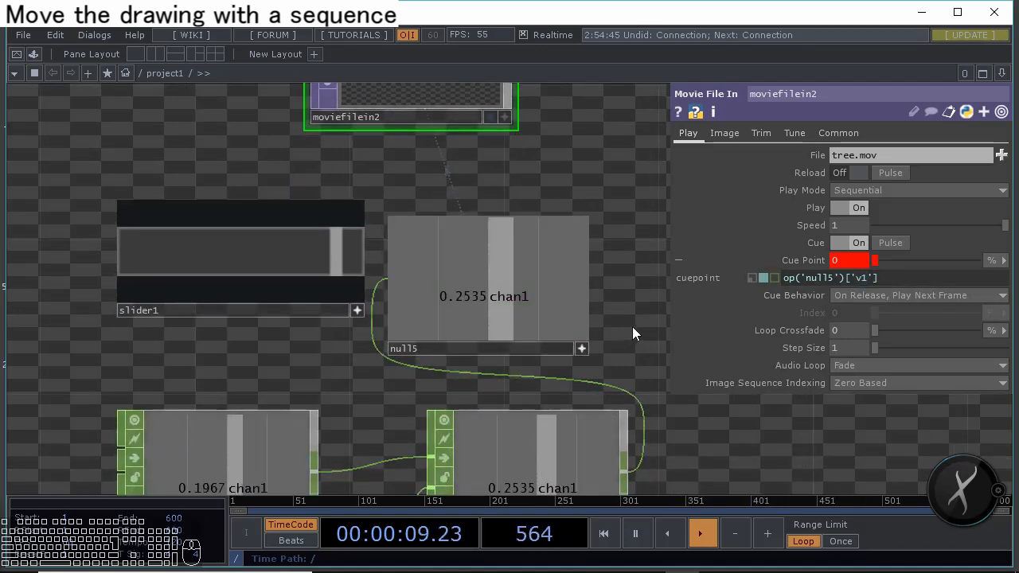
left_click_drag(633, 328, 622, 272)
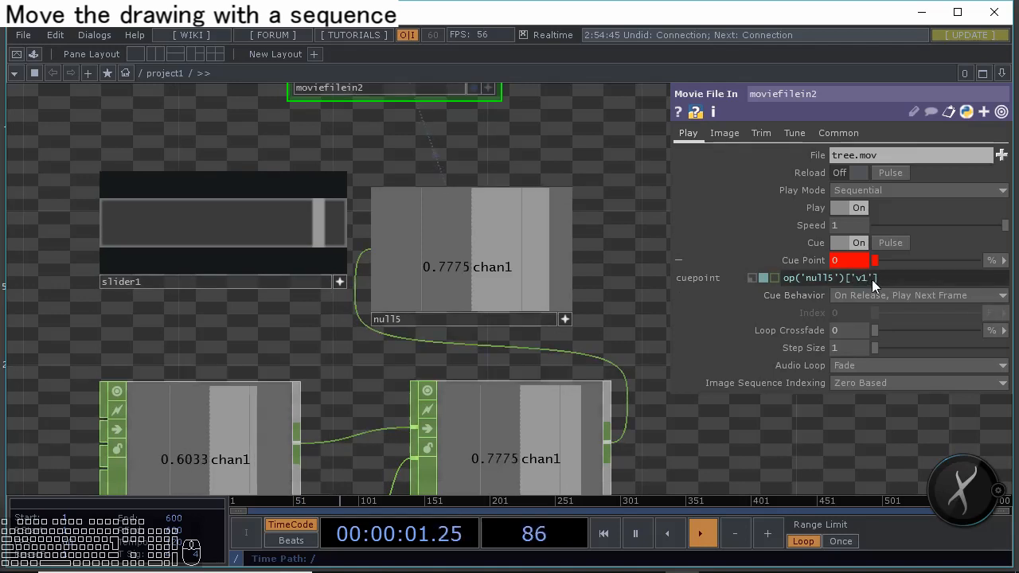
key("BackSpace")
key("BackSpace")
key("BackSpace")
key("BackSpace")
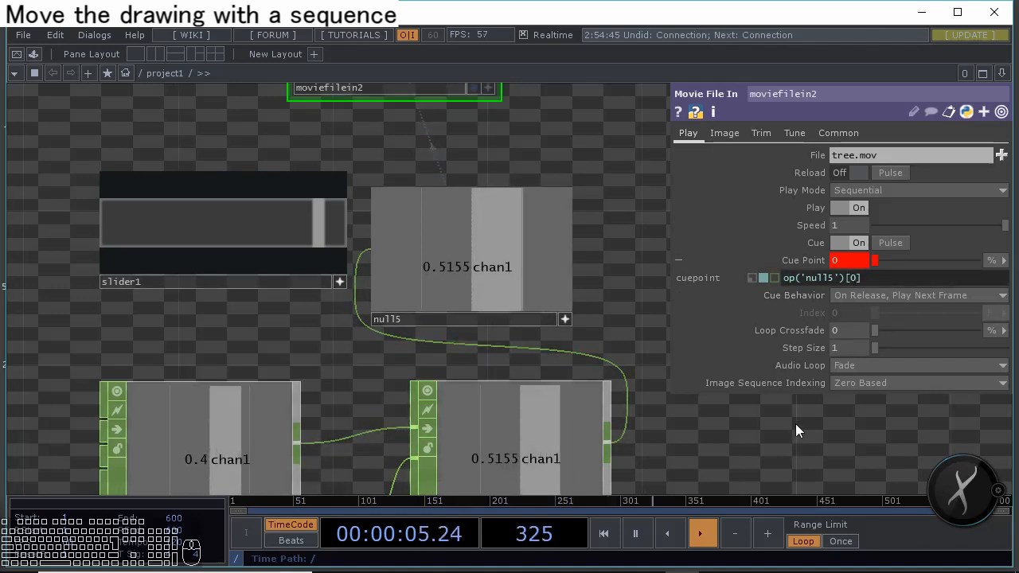
type("0")
key("Return")
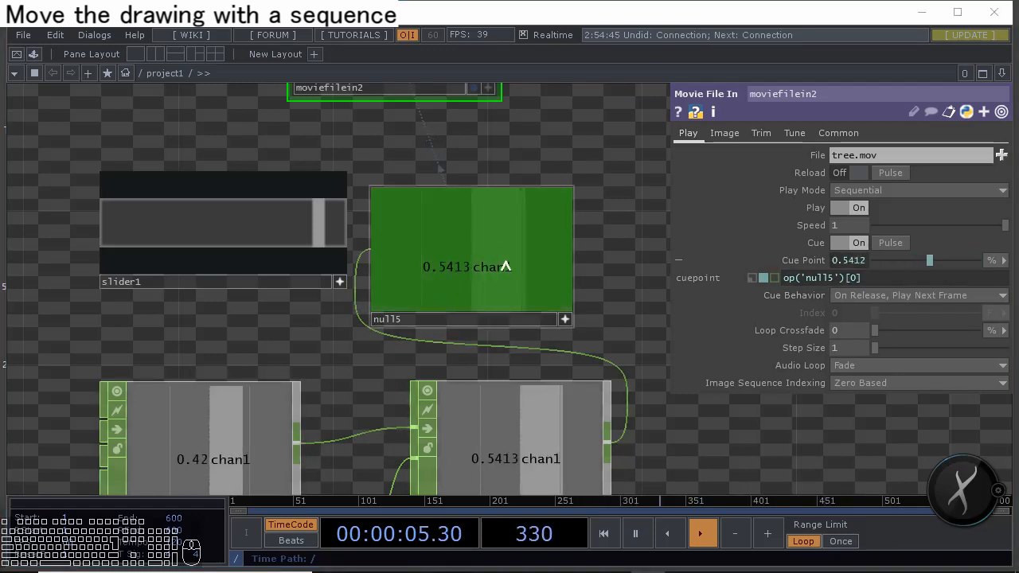
Check the playback in moviefilein2 and reconnect slider1 to null5 in place of lookup2
scroll(581, 260, "up", 5)
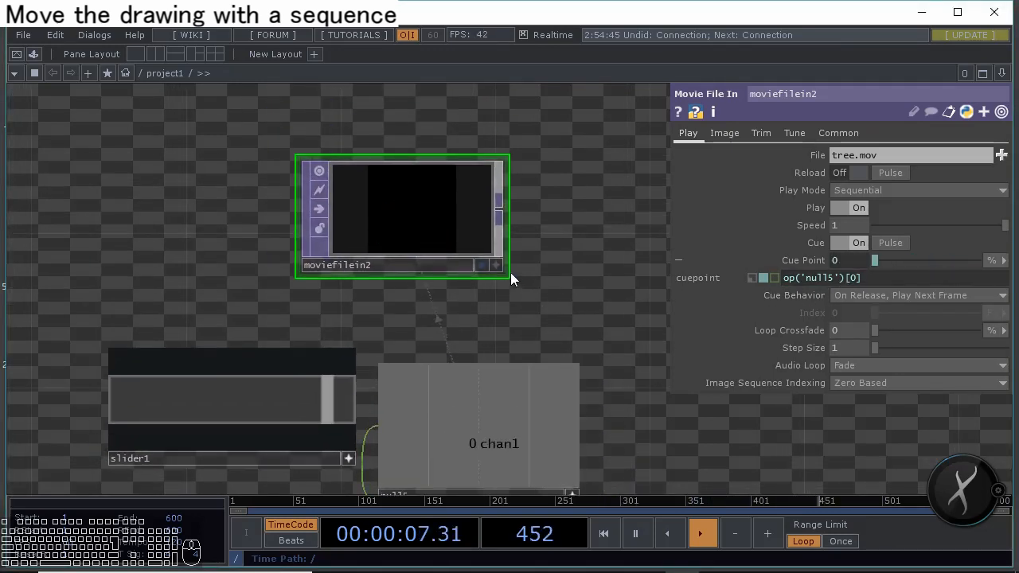
scroll(494, 231, "up", 2)
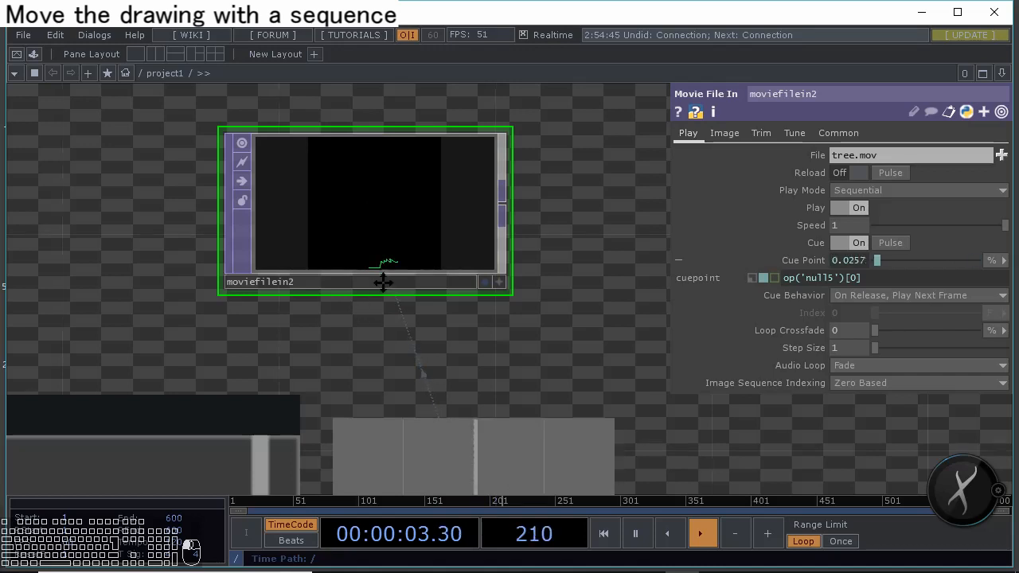
left_click_drag(382, 277, 423, 167)
scroll(401, 239, "down", 2)
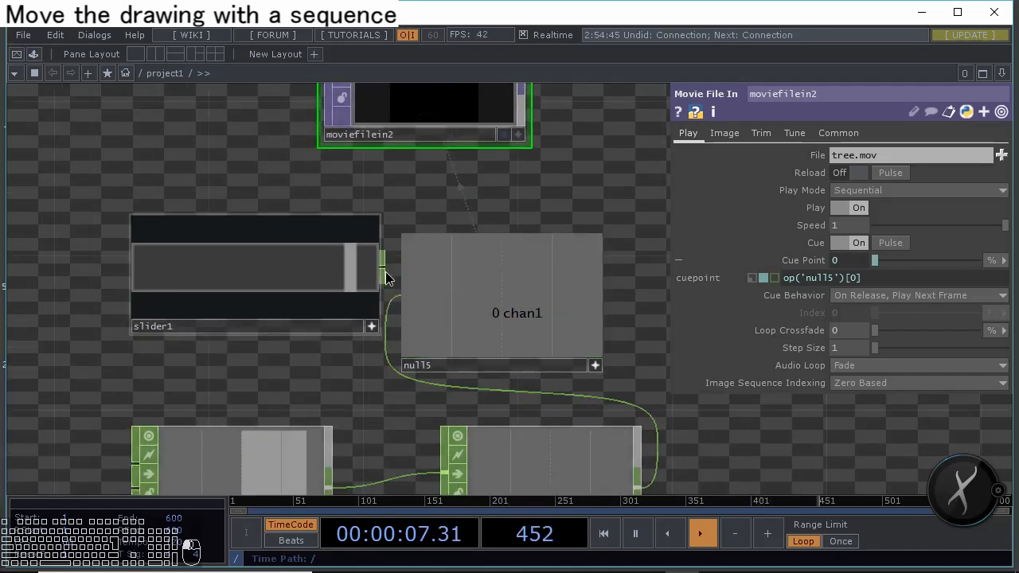
left_click_drag(397, 294, 370, 324)
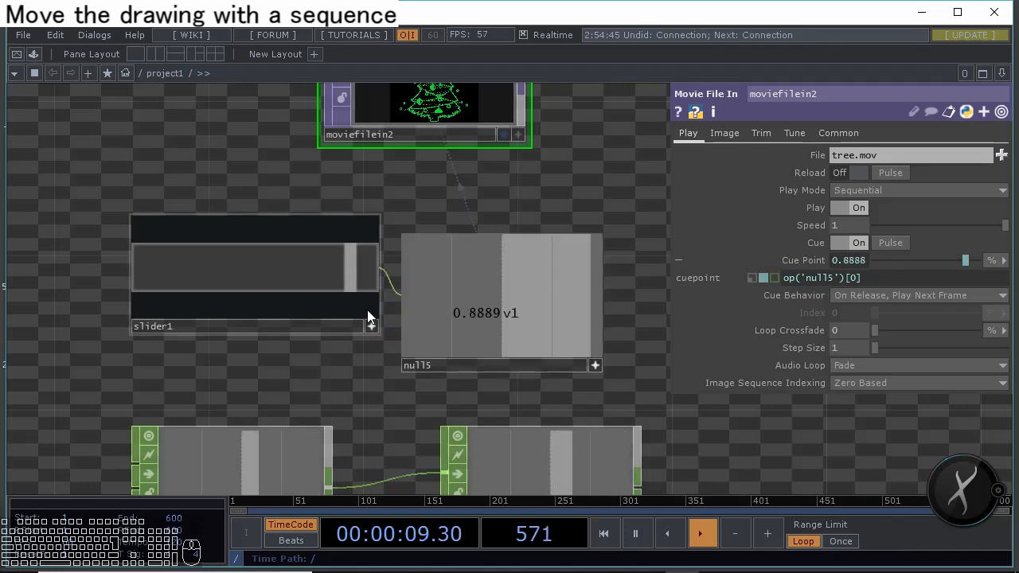
Move slider1 to its maximum value of 1 and inspect the frame shown in moviefilein2
left_click_drag(360, 285, 388, 279)
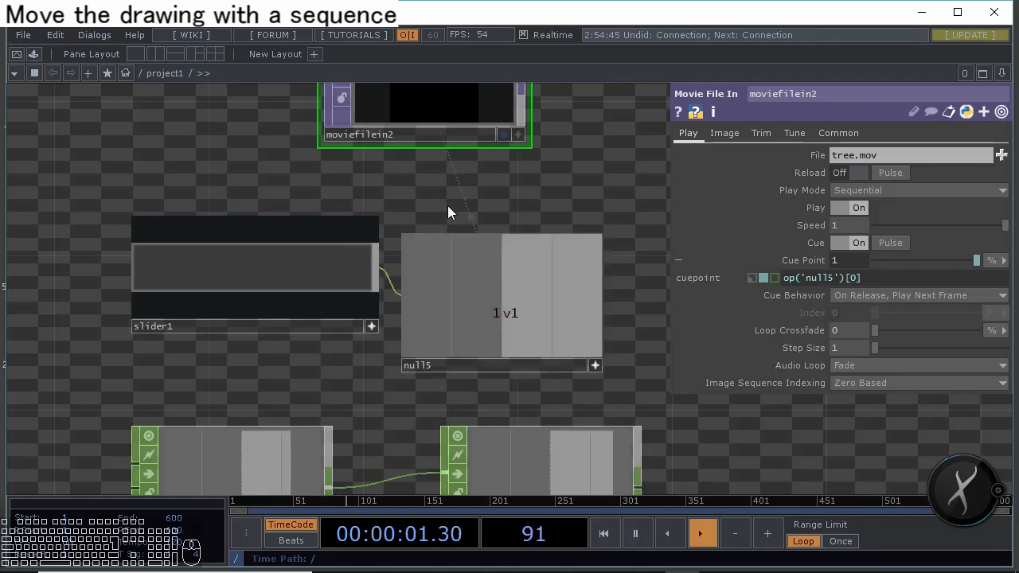
left_click_drag(448, 206, 444, 371)
scroll(415, 222, "up", 5)
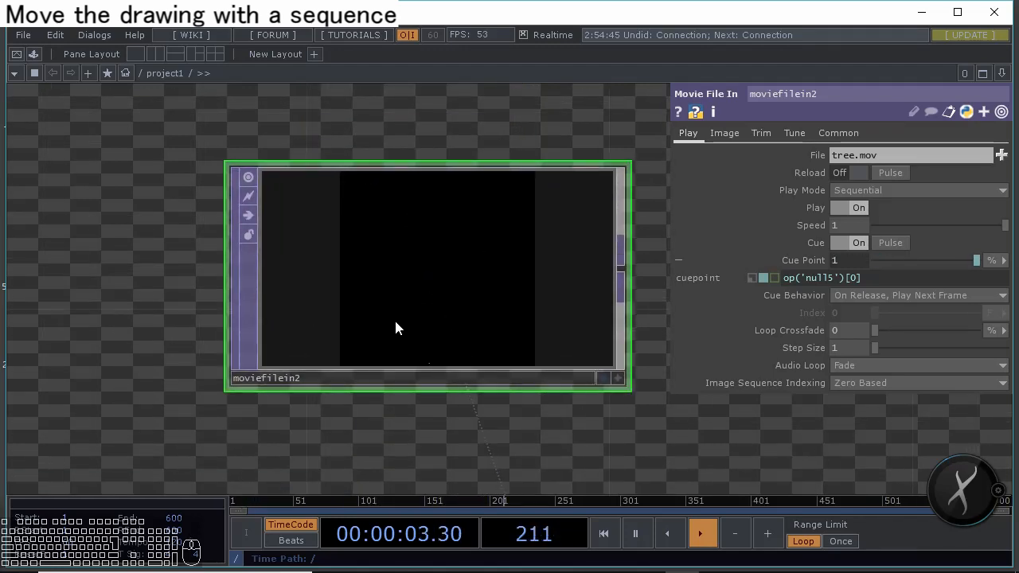
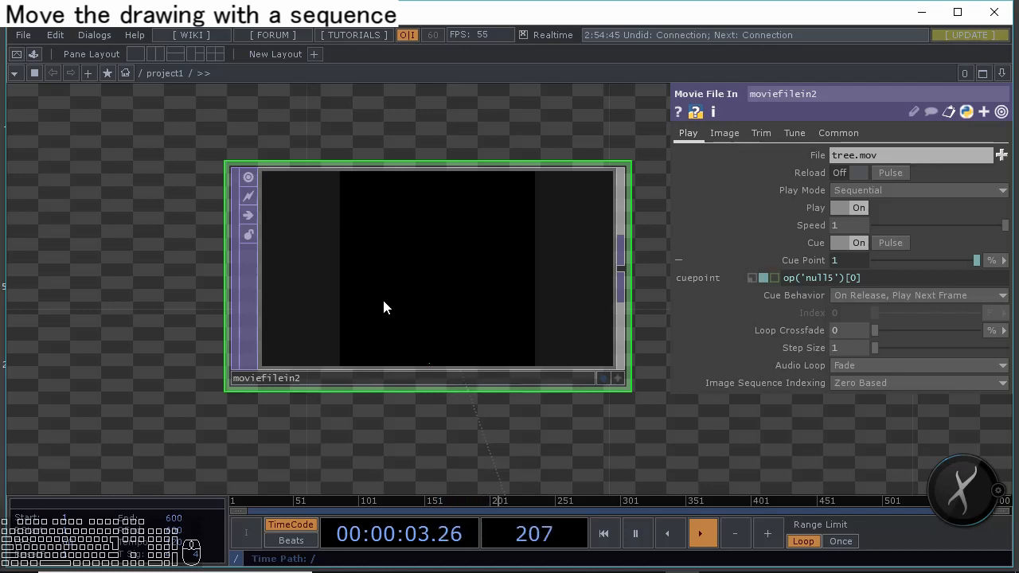
Add a Math CHOP to the output of lookup2 and place it beside that node
scroll(386, 297, "down", 6)
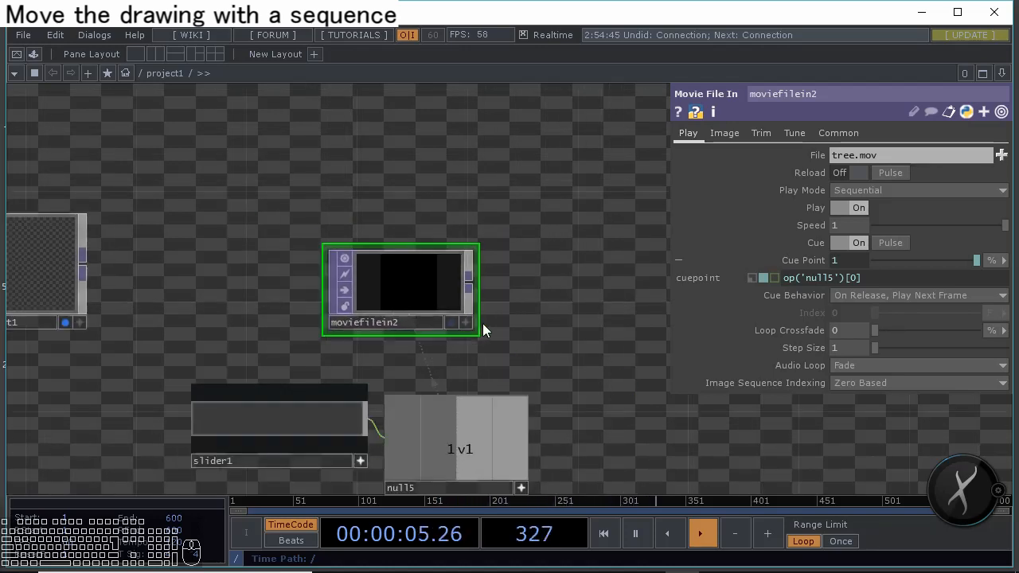
left_click_drag(512, 385, 485, 271)
left_click_drag(476, 347, 471, 274)
left_click_drag(481, 188, 402, 73)
right_click(444, 347)
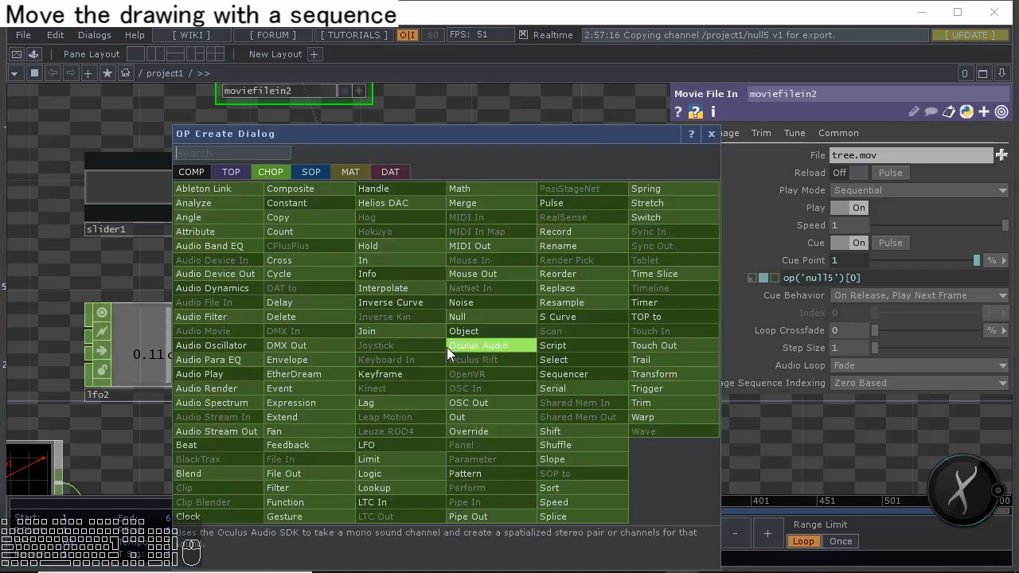
left_click(479, 198)
left_click(538, 347)
left_click_drag(488, 215, 400, 125)
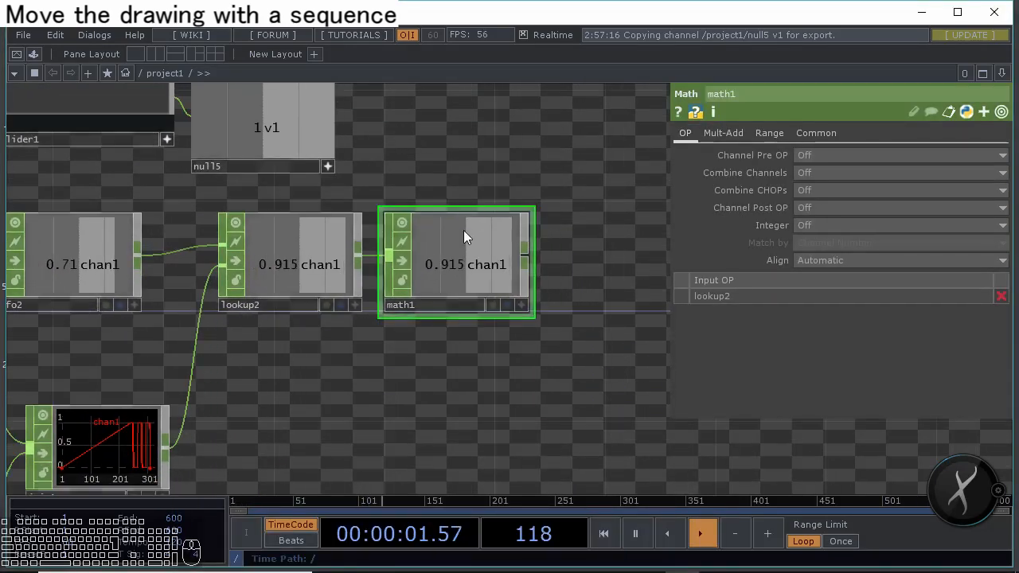
Set the upper limit of the Math node's To Range to 0.999
left_click(757, 135)
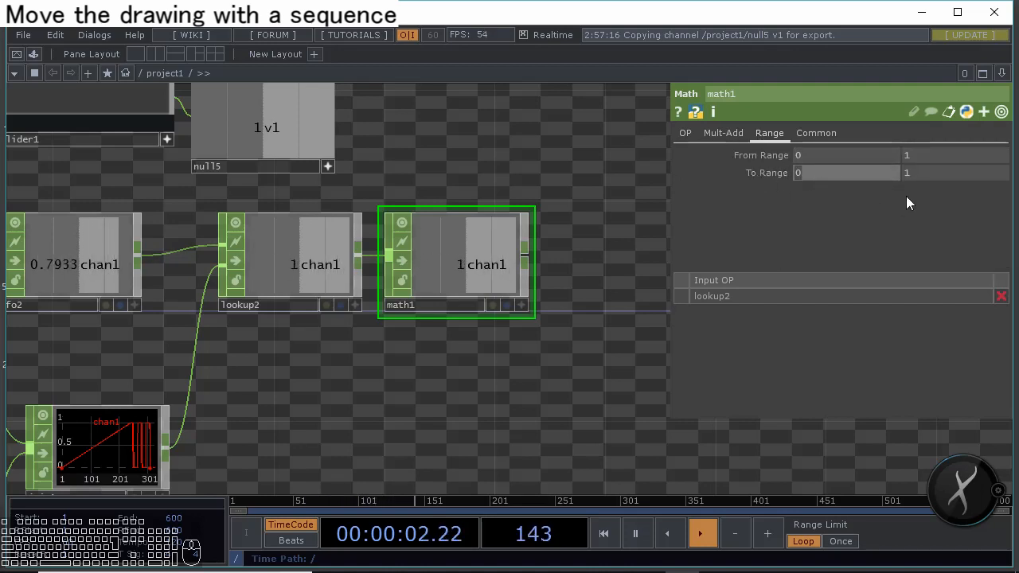
key("Tab")
type("0.")
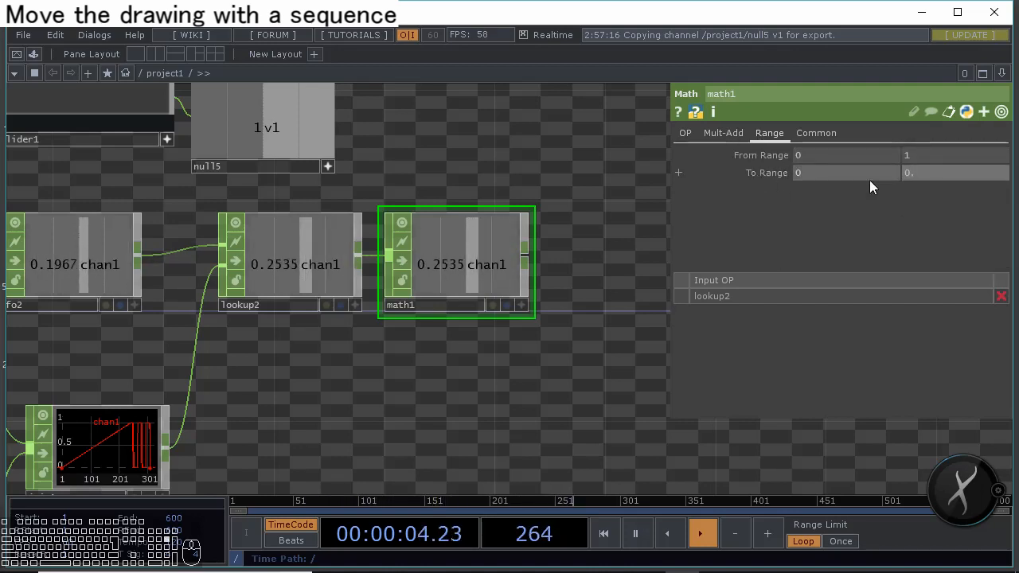
type("999")
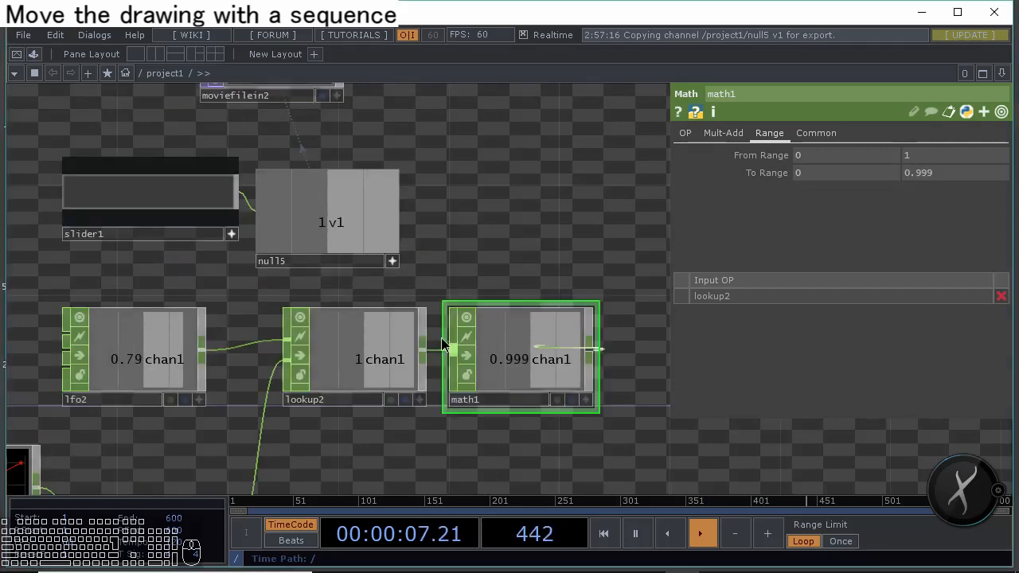
Connect the output of math1 to the input of null5 so the sequence drives the movie's cue point
left_click_drag(443, 339, 255, 223)
left_click_drag(421, 212, 415, 311)
scroll(414, 312, "down", 2)
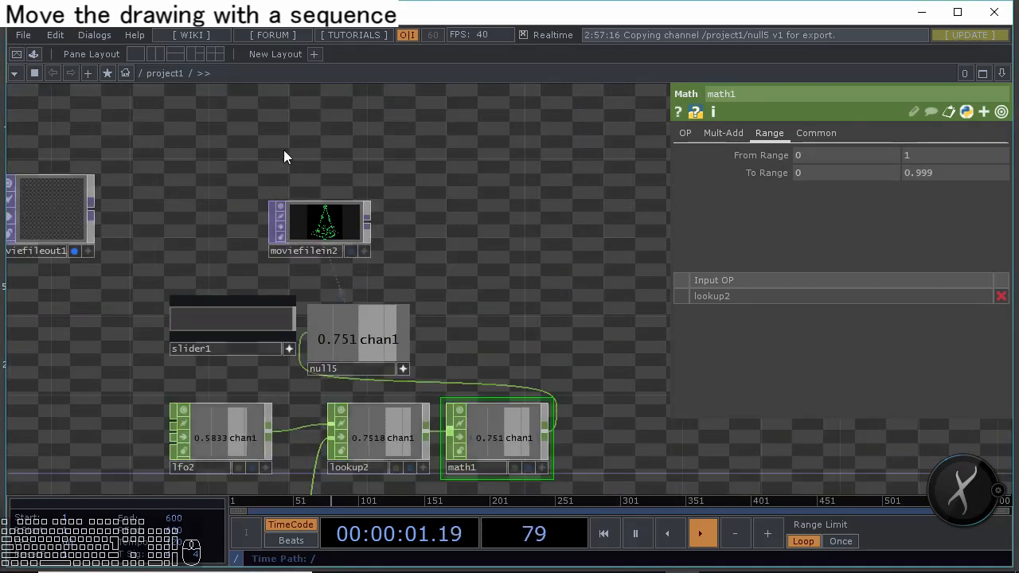
Add a Channel Mix TOP to the output of moviefilein2 and place it beside the movie node
scroll(291, 233, "up", 5)
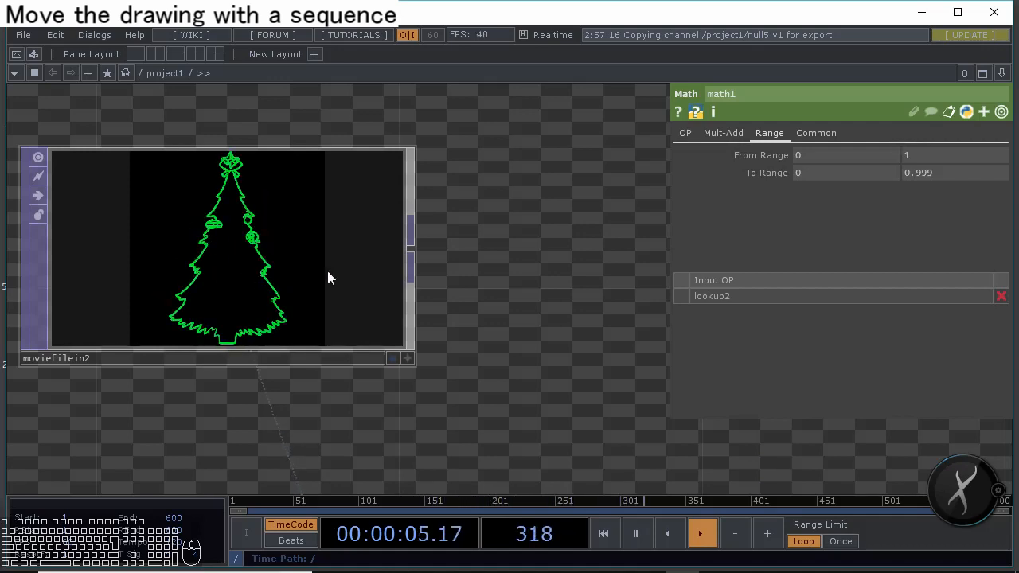
left_click_drag(431, 243, 397, 249)
right_click(382, 250)
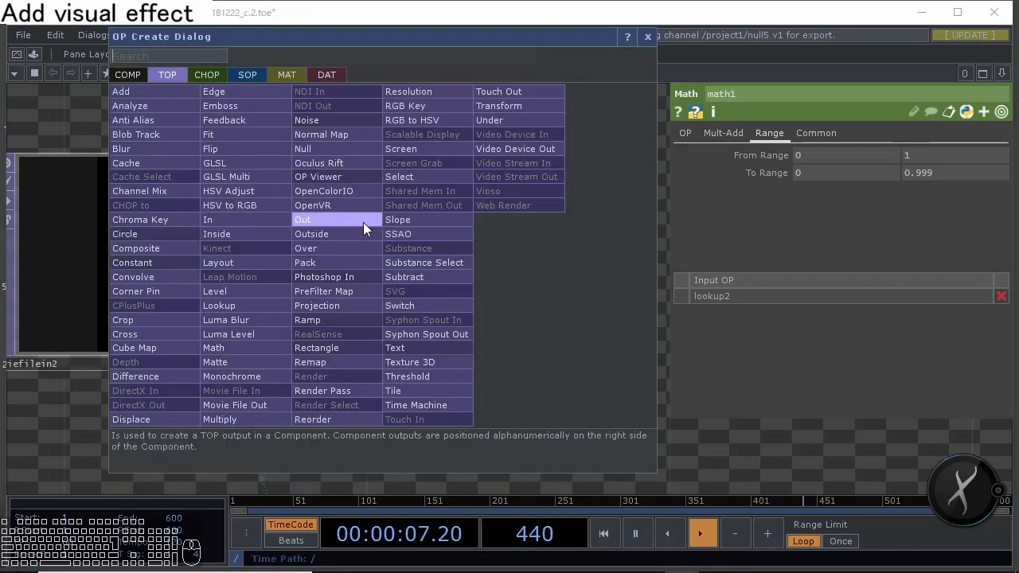
left_click(167, 191)
left_click(597, 279)
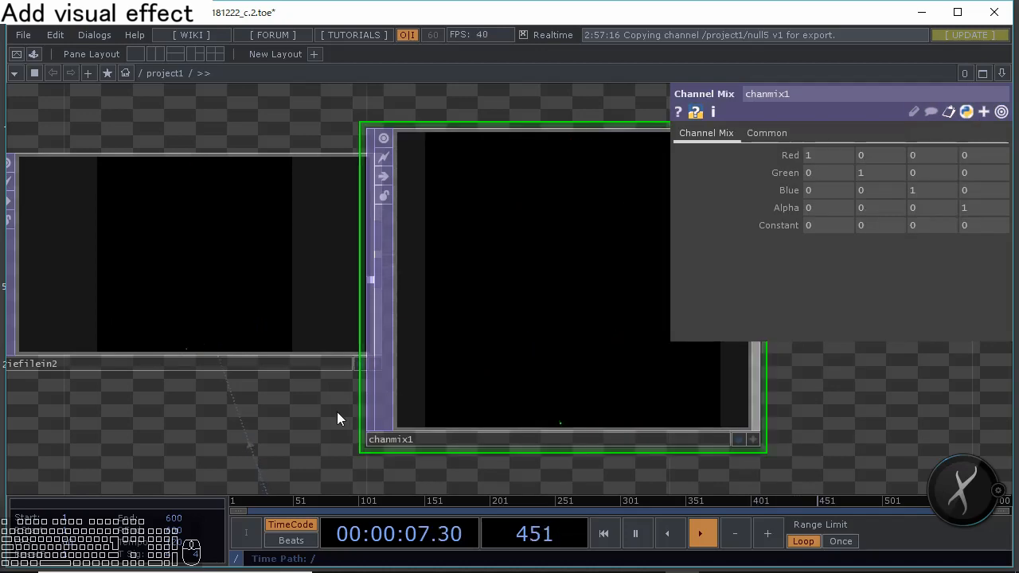
Set the Channel Mix node's Alpha row to 1, 1, 1, 0
left_click_drag(272, 412, 140, 388)
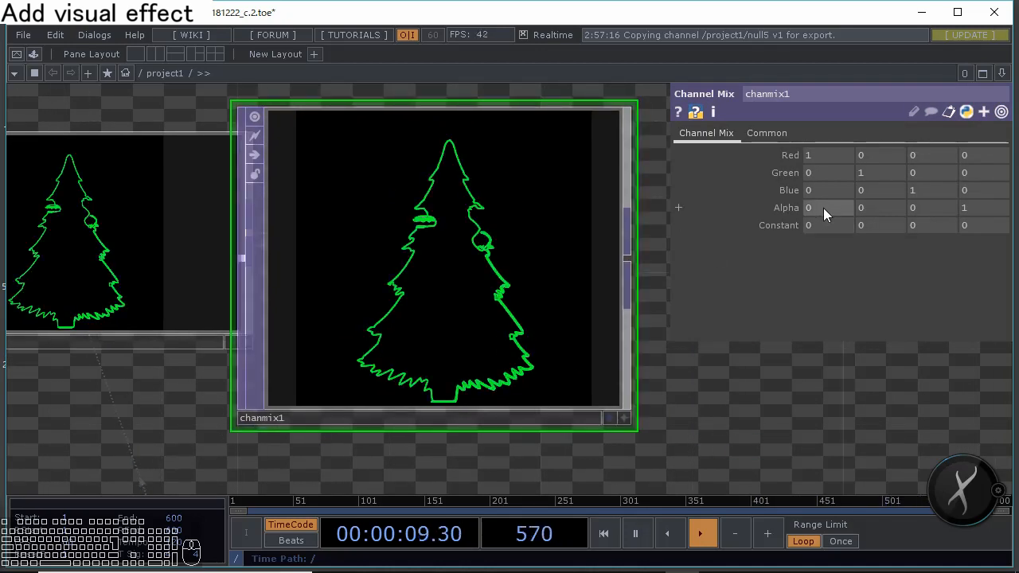
left_click_drag(872, 208, 895, 210)
type("1")
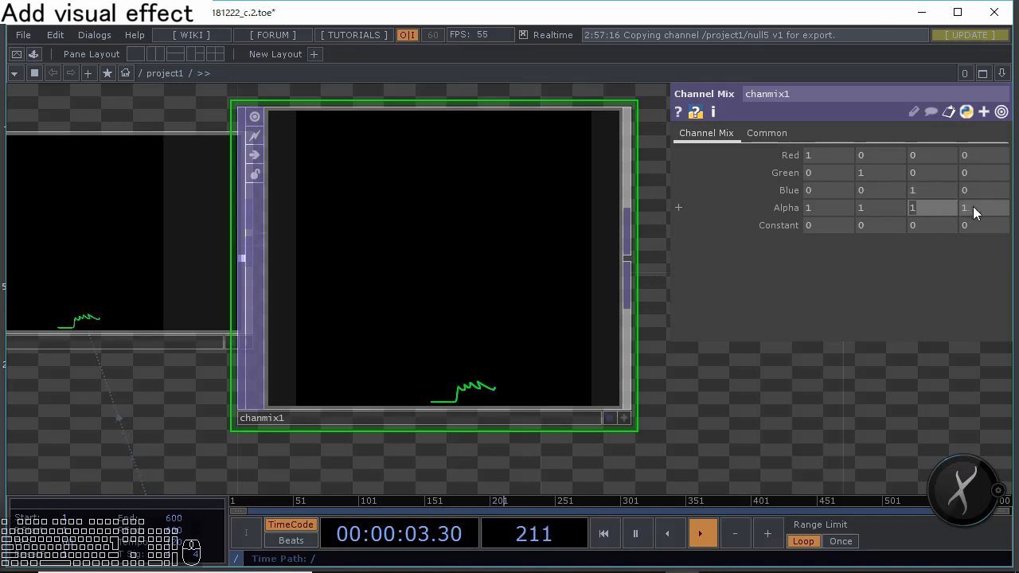
type("0")
key("Return")
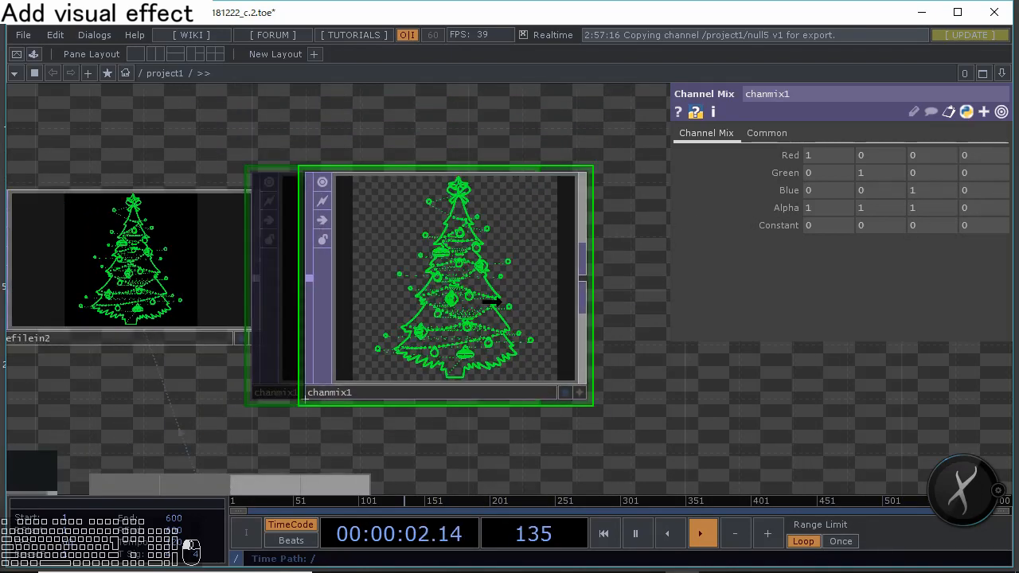
Append a Blur TOP and an Over TOP in sequence to the output of chanmix1
scroll(501, 294, "up", 5)
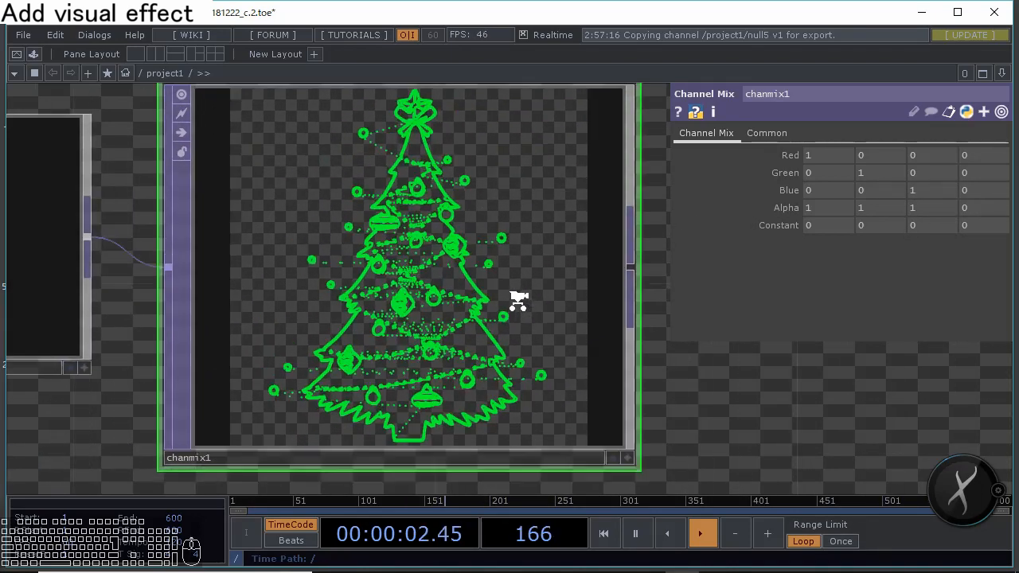
left_click_drag(668, 380, 526, 335)
scroll(526, 335, "down", 4)
left_click_drag(566, 277, 359, 269)
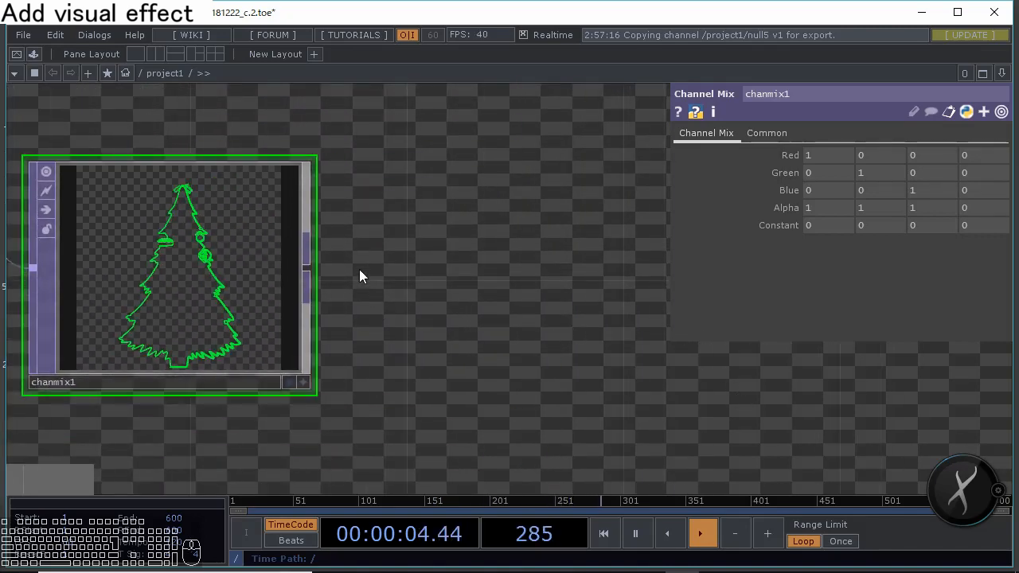
right_click(311, 269)
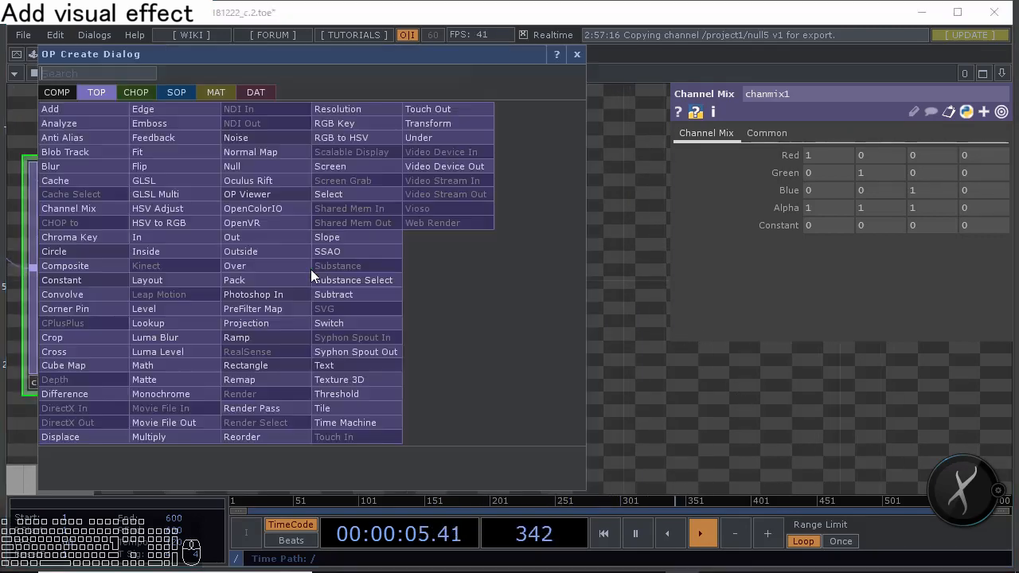
left_click(98, 167)
left_click(266, 268)
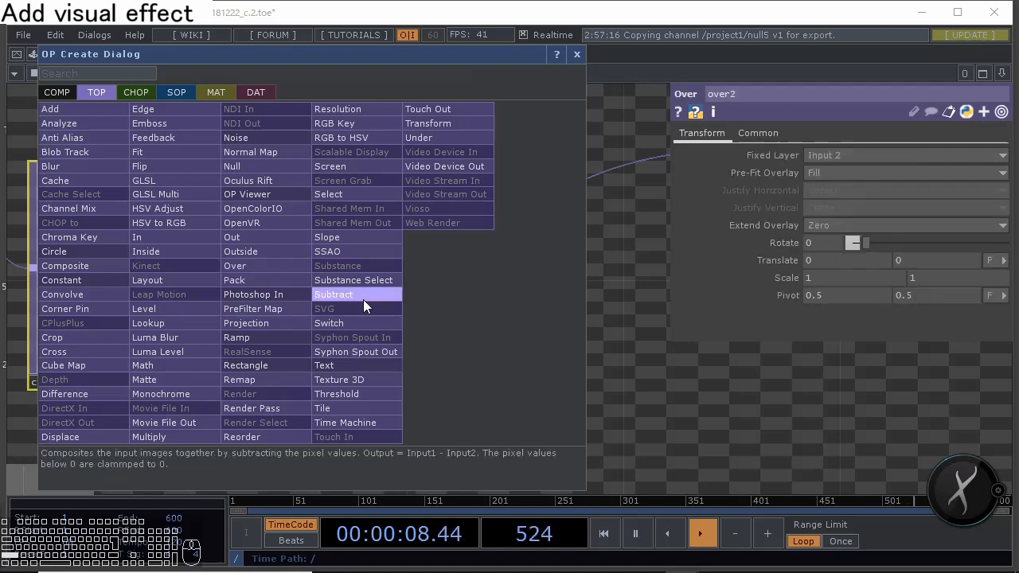
left_click(577, 55)
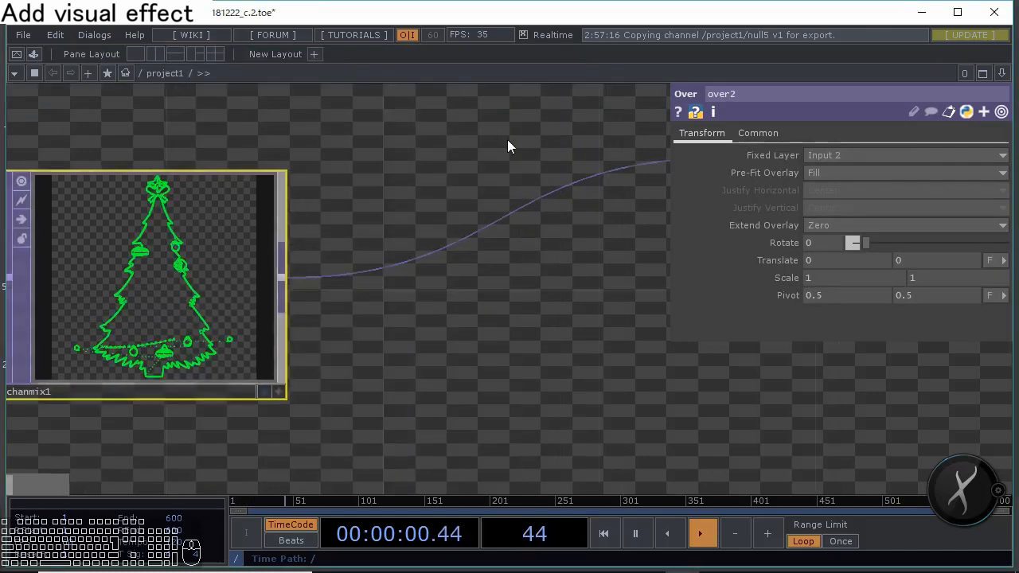
Move blur1 and over2 closer to chanmix1, and connect chanmix1's output to the first input of over2
scroll(518, 175, "down", 3)
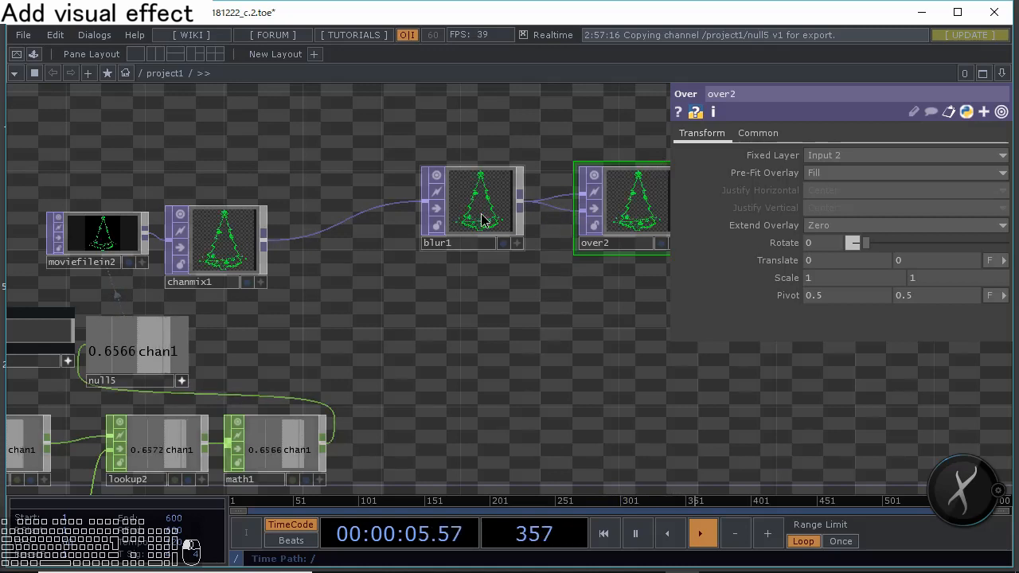
left_click_drag(481, 220, 363, 298)
left_click_drag(590, 207, 469, 234)
left_click_drag(318, 227, 436, 245)
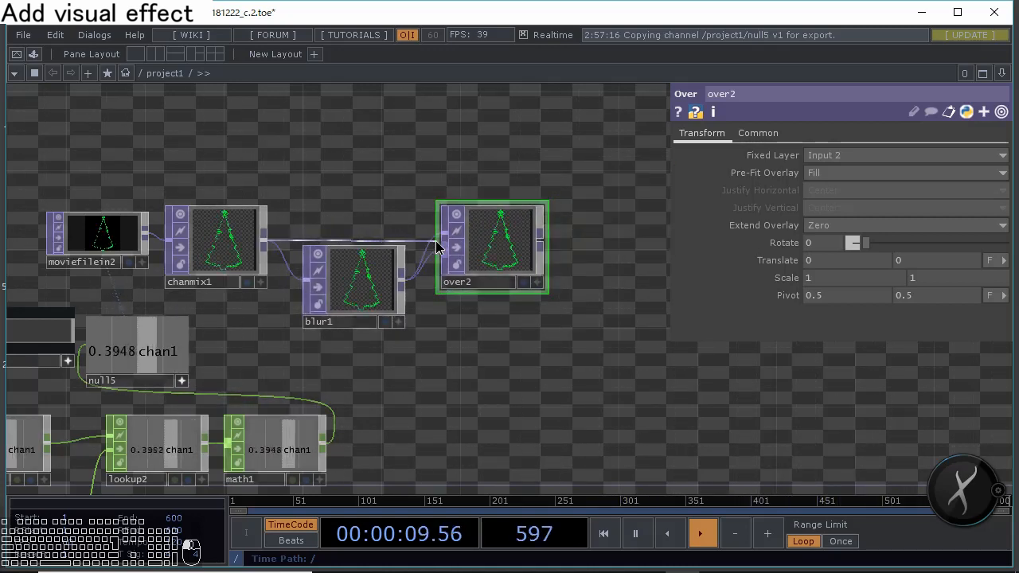
Set the Blur node's Pre-Shrink to 2 and Filter Size to 16
left_click_drag(575, 233, 486, 244)
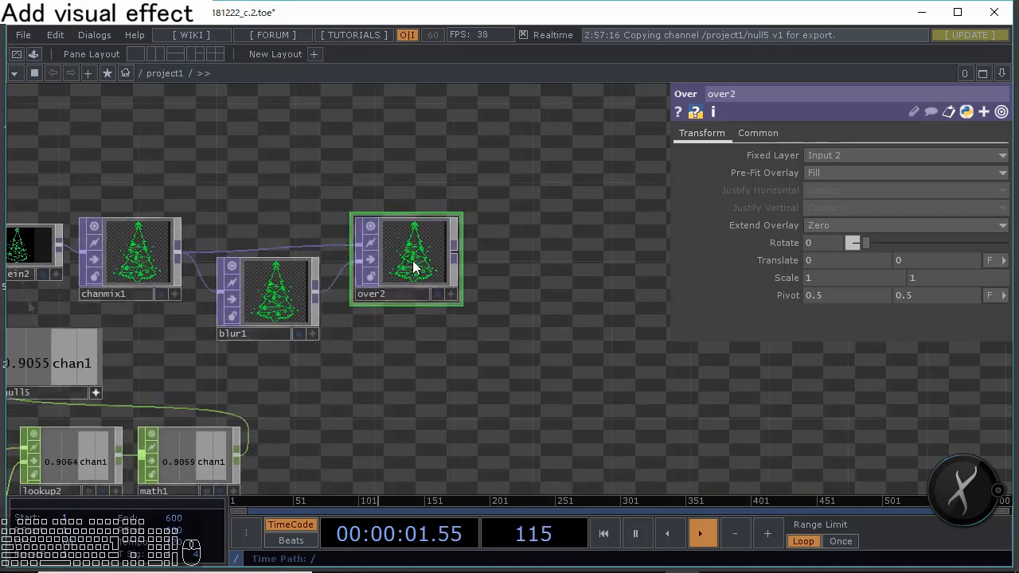
scroll(414, 259, "up", 3)
left_click_drag(313, 365, 360, 351)
scroll(273, 295, "up", 5)
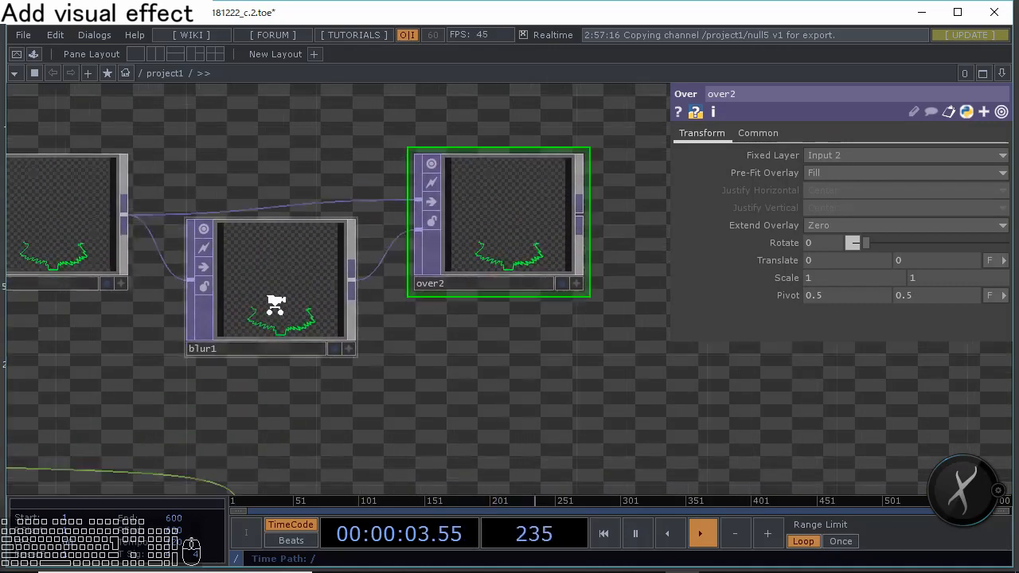
left_click_drag(534, 262, 461, 309)
scroll(461, 310, "down", 3)
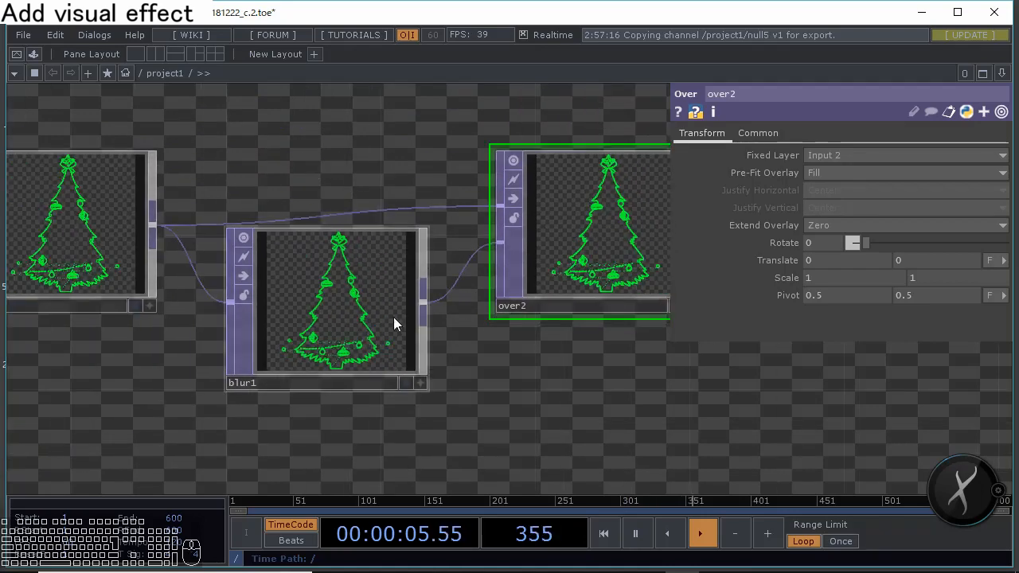
left_click(393, 318)
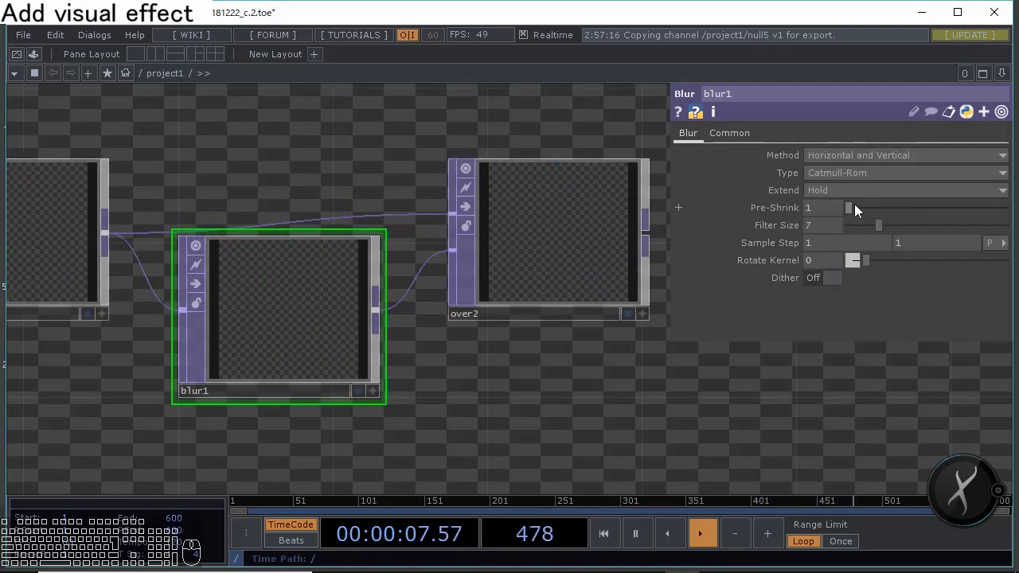
left_click_drag(853, 204, 922, 241)
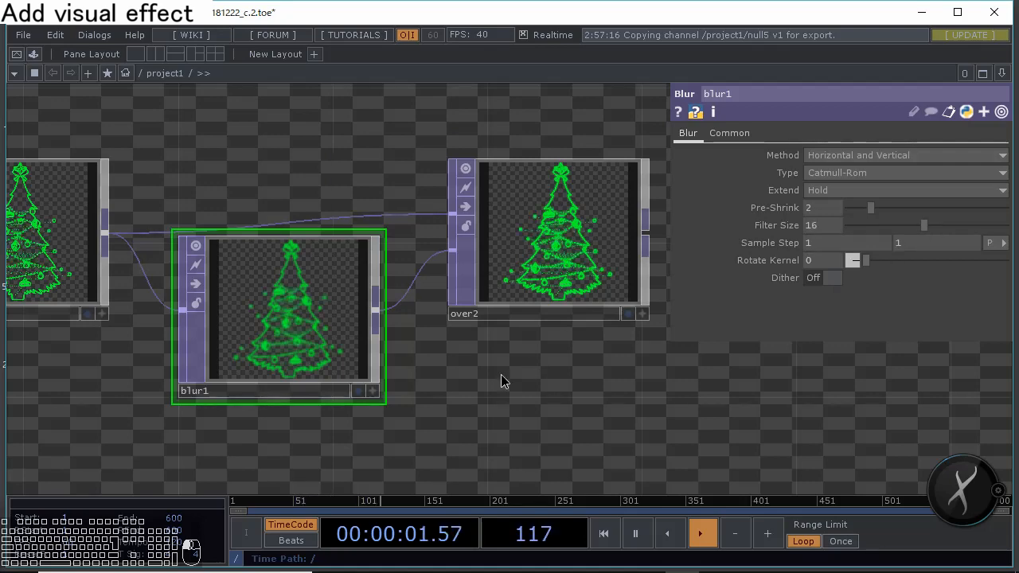
Append Level, Crop and Null TOPs in sequence to the output of over2
scroll(470, 307, "up", 5)
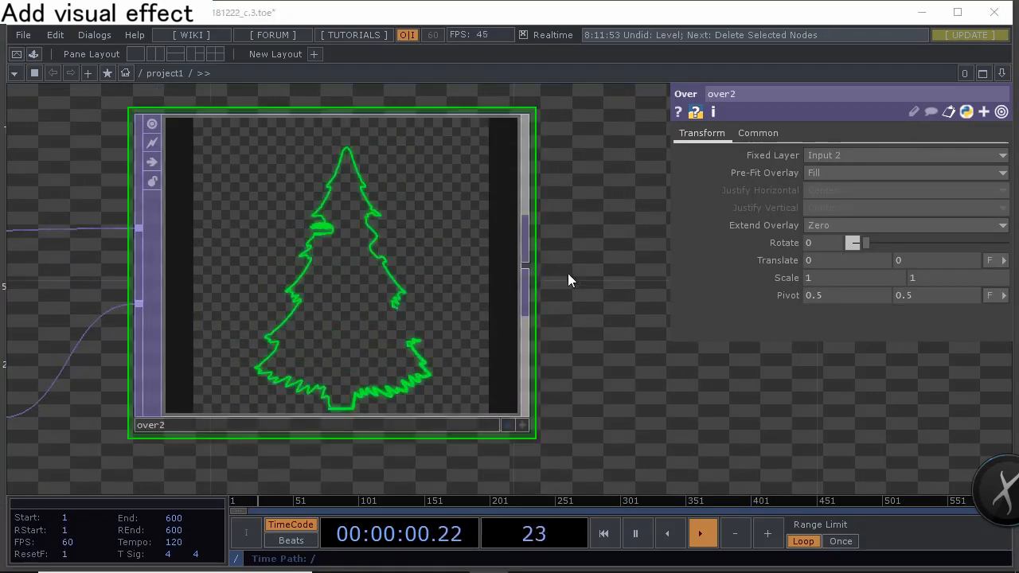
left_click_drag(566, 281, 361, 311)
scroll(310, 308, "down", 3)
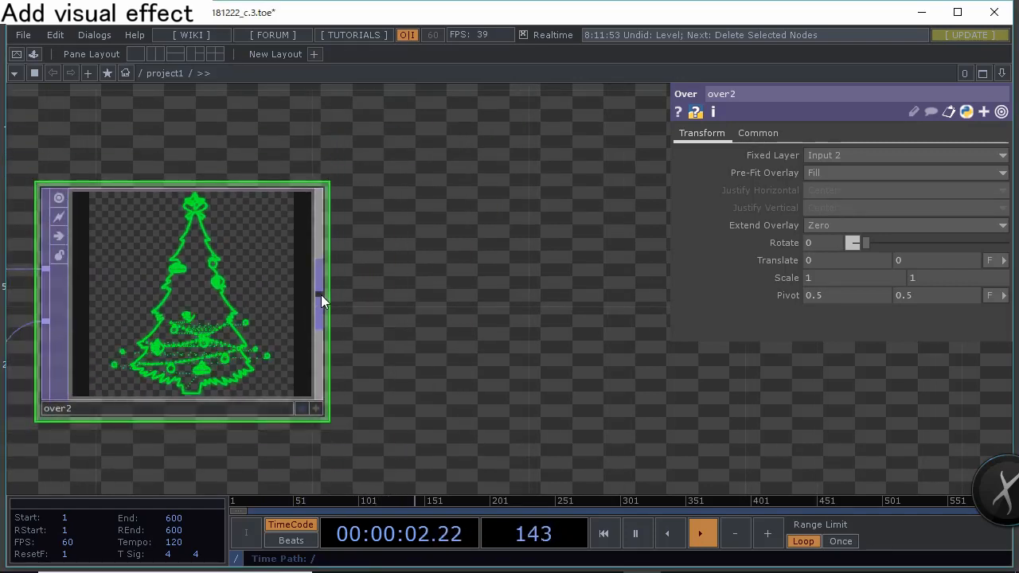
key("Tab")
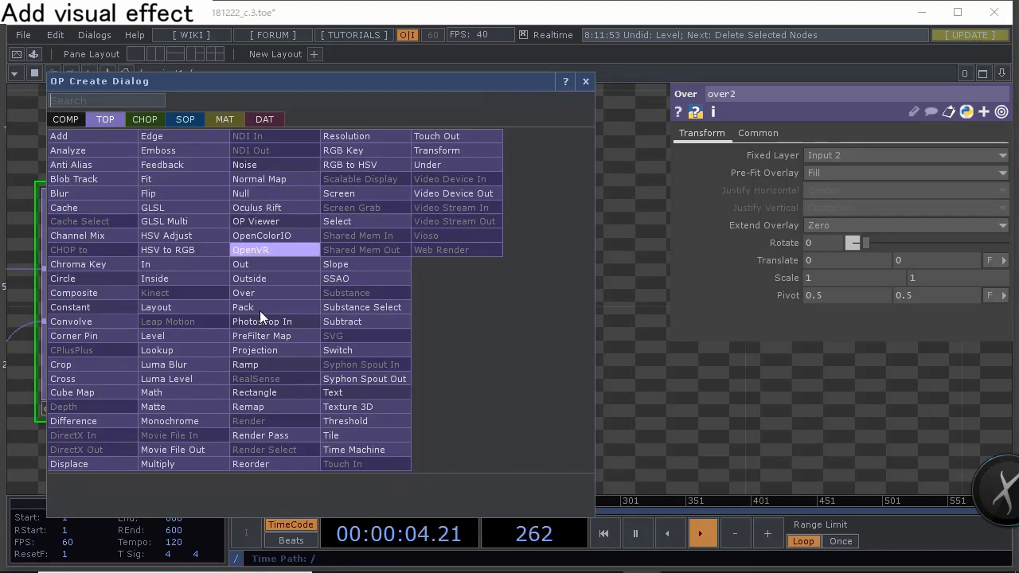
left_click(197, 336, "shift")
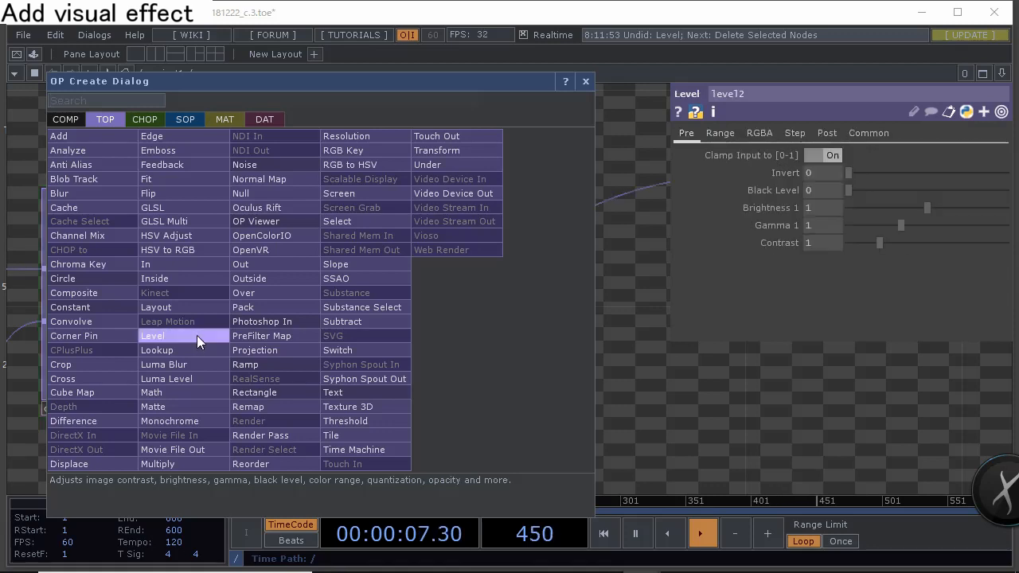
left_click(62, 364, "shift")
left_click(268, 196, "shift")
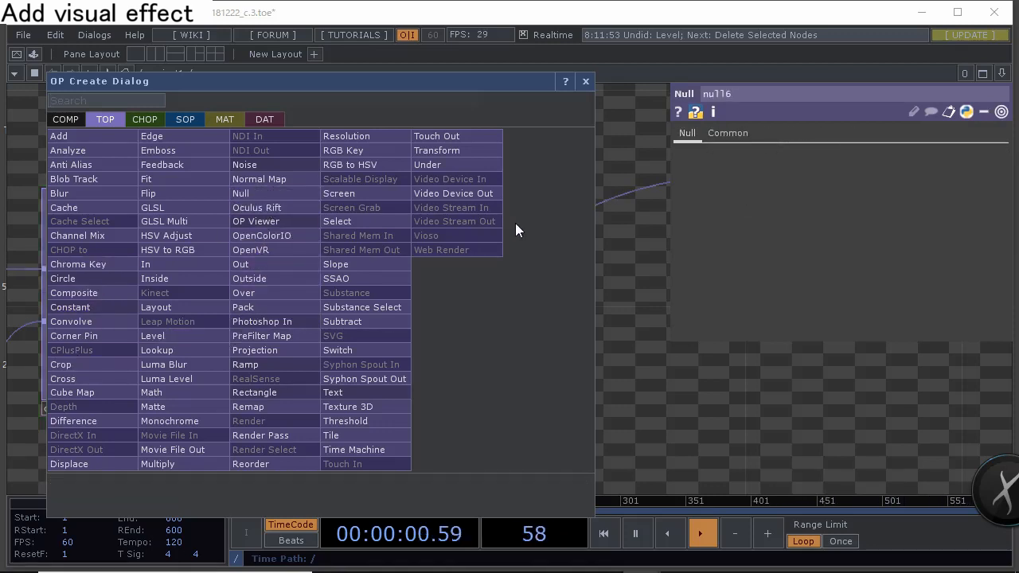
left_click(586, 81)
scroll(363, 213, "down", 5)
left_click_drag(466, 235, 340, 284)
left_click(331, 320)
key("Tab")
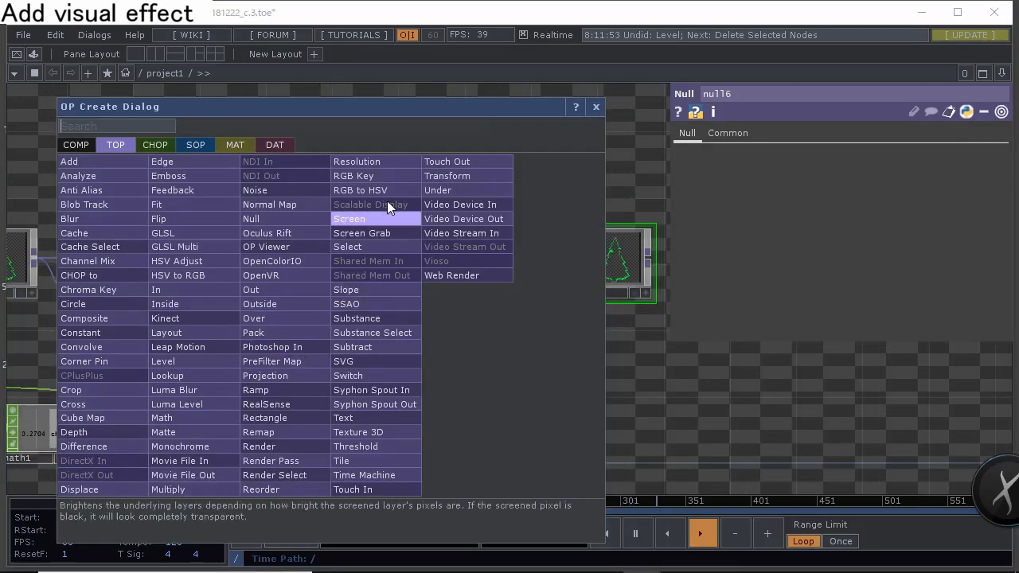
left_click(594, 105)
Crop the sides of the image in crop2 with Crop Left at 0.087 and Crop Right at 0.901
left_click(342, 258)
scroll(347, 262, "up", 5)
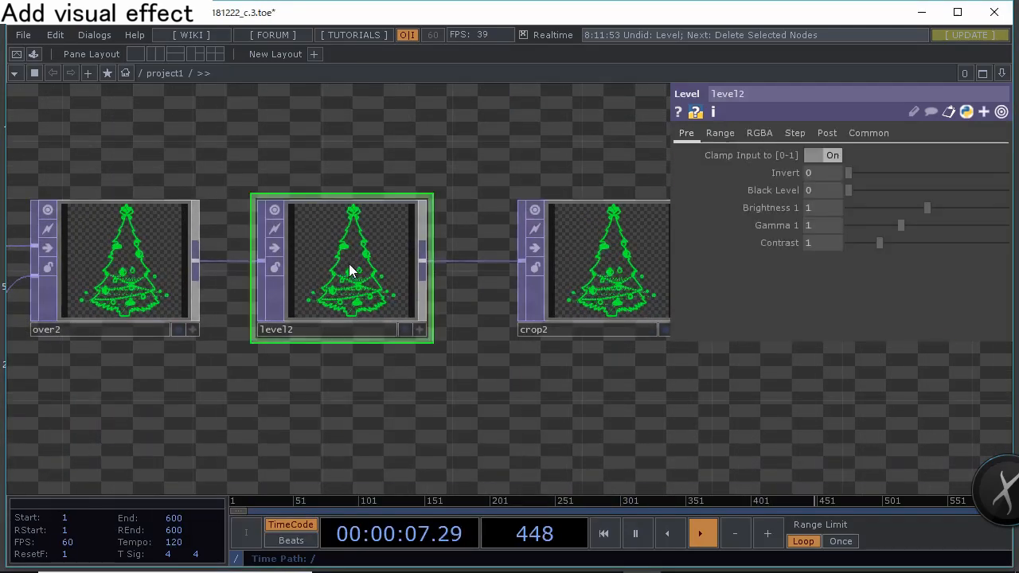
left_click_drag(480, 232, 353, 164)
left_click(335, 209)
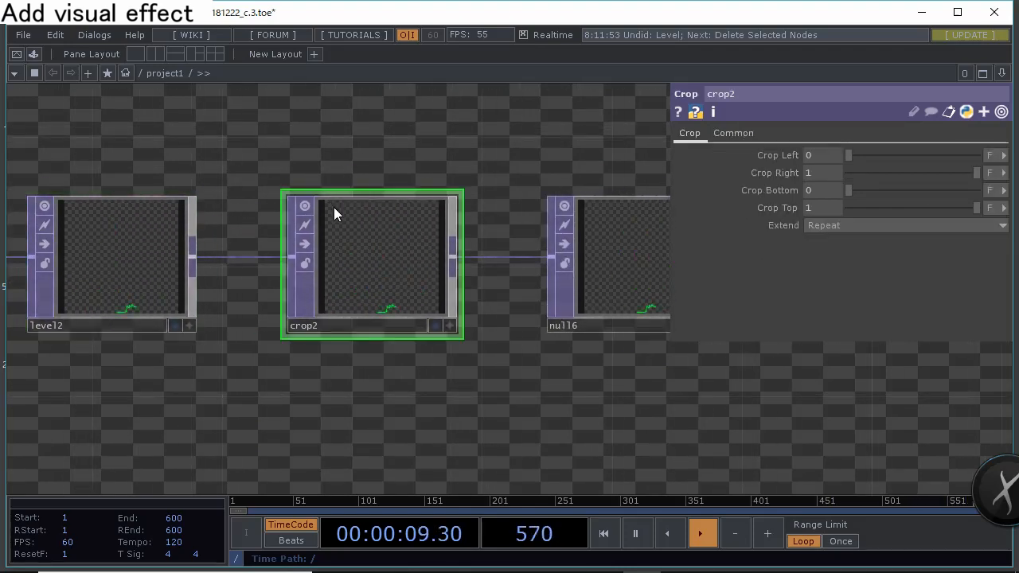
scroll(382, 223, "up", 2)
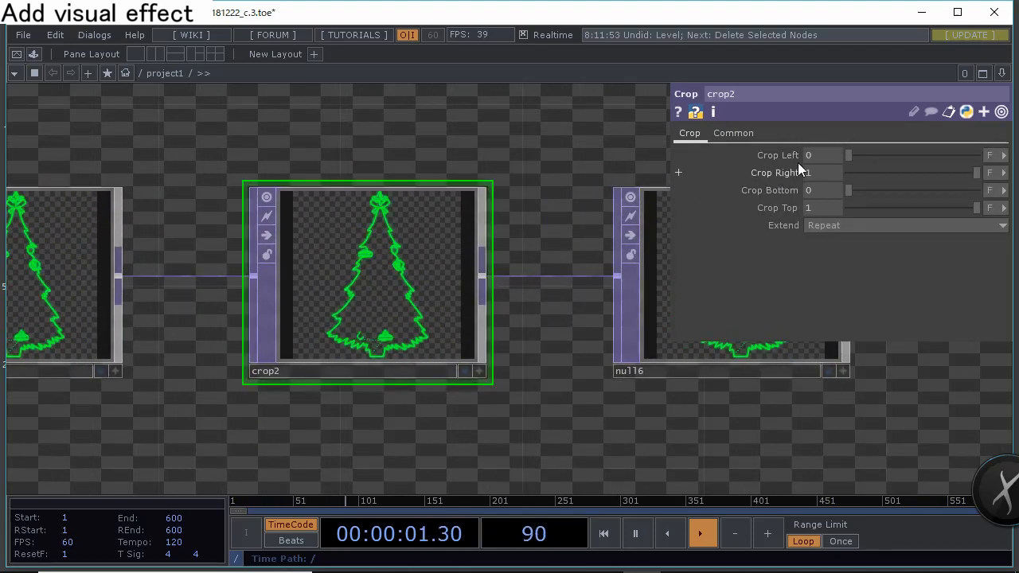
left_click_drag(849, 155, 855, 152)
left_click_drag(976, 173, 965, 173)
Move null6 closer to the output of crop2
left_click_drag(541, 335, 311, 311)
left_click_drag(418, 318, 326, 319)
left_click_drag(190, 415, 203, 415)
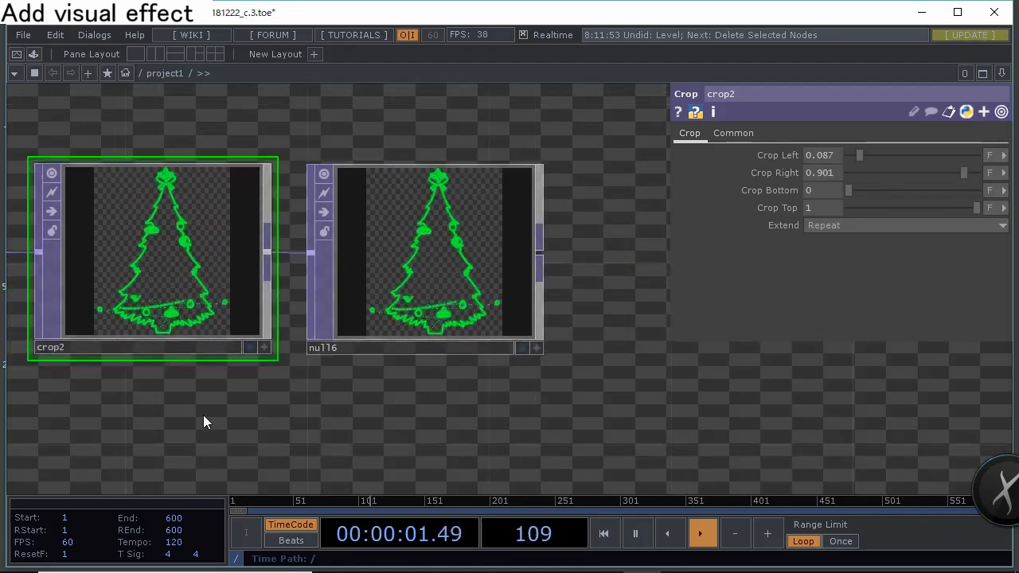
Tidy the network by moving wave1, wave2, join1 and their connected CHOP nodes further left beneath the effect chain
scroll(203, 415, "down", 6)
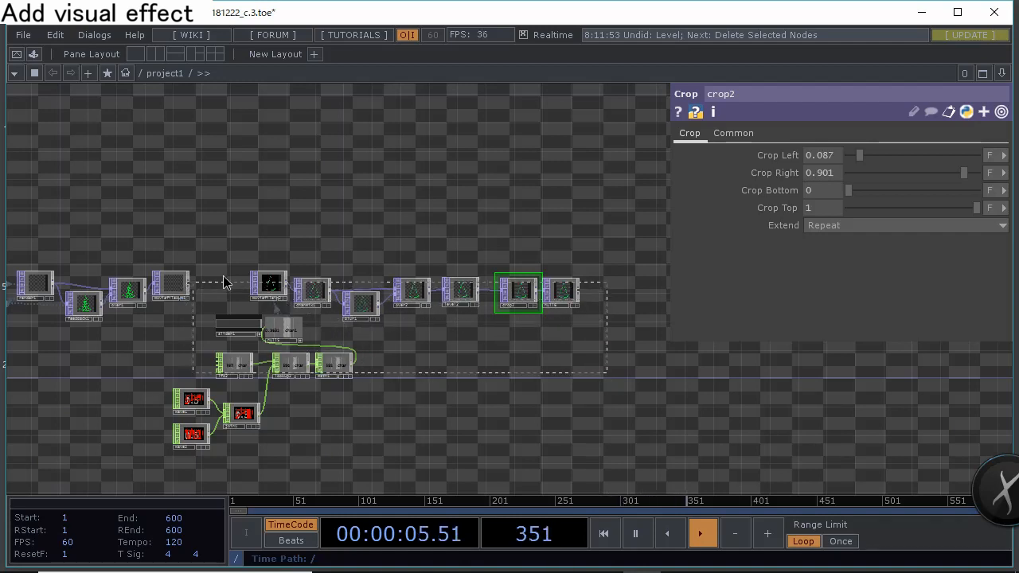
right_click_drag(224, 276, 224, 276)
left_click_drag(270, 284, 325, 277)
right_click_drag(247, 468, 202, 411)
left_click_drag(237, 457, 478, 350)
left_click_drag(390, 358, 247, 351)
left_click_drag(290, 398, 641, 267, "shift")
left_click_drag(343, 271, 484, 273)
left_click_drag(436, 301, 267, 304)
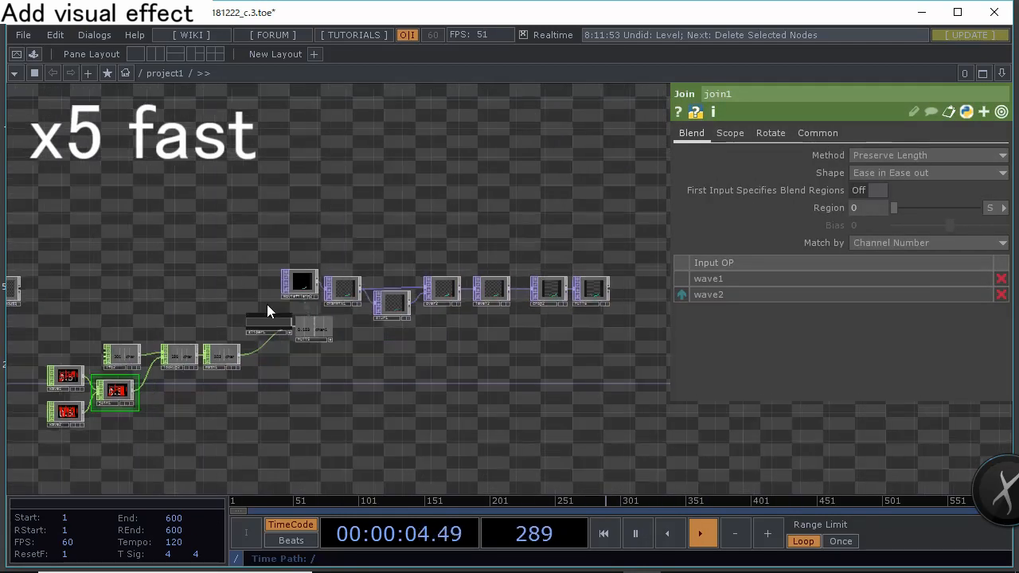
scroll(565, 311, "up", 3)
left_click_drag(564, 310, 305, 393)
scroll(362, 379, "up", 5)
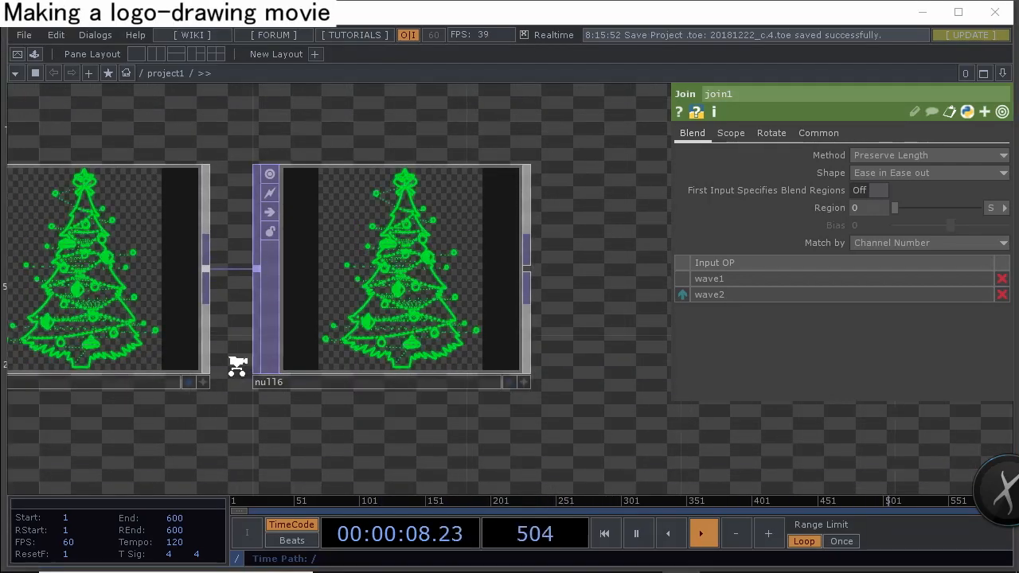
Pause the timeline playback before replacing the source image
scroll(236, 364, "down", 3)
scroll(239, 363, "down", 1)
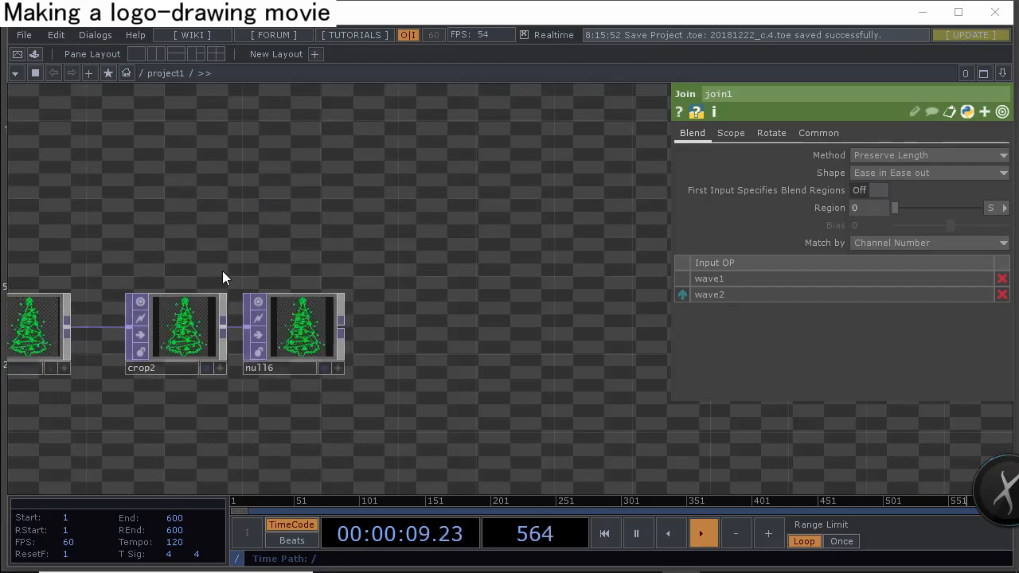
left_click_drag(122, 251, 468, 224)
left_click_drag(291, 245, 576, 252)
scroll(353, 300, "down", 5)
left_click_drag(461, 243, 800, 207)
left_click_drag(355, 219, 582, 217)
left_click_drag(321, 318, 573, 321)
left_click(636, 533)
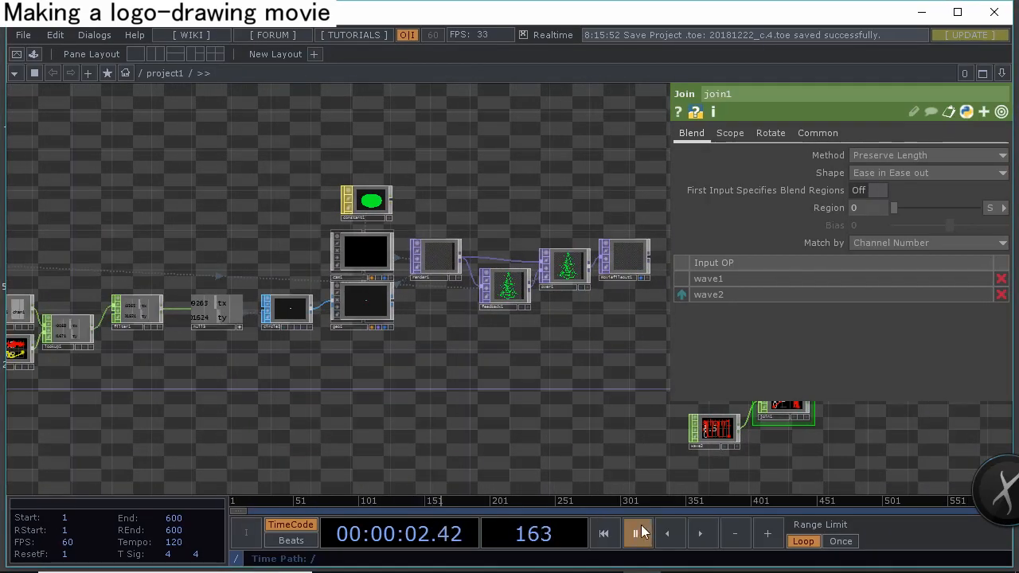
Bypass the trace1, sort1, resample1 and null2 SOP nodes
left_click_drag(337, 375, 641, 375)
left_click_drag(418, 380, 557, 380)
left_click_drag(125, 358, 266, 357)
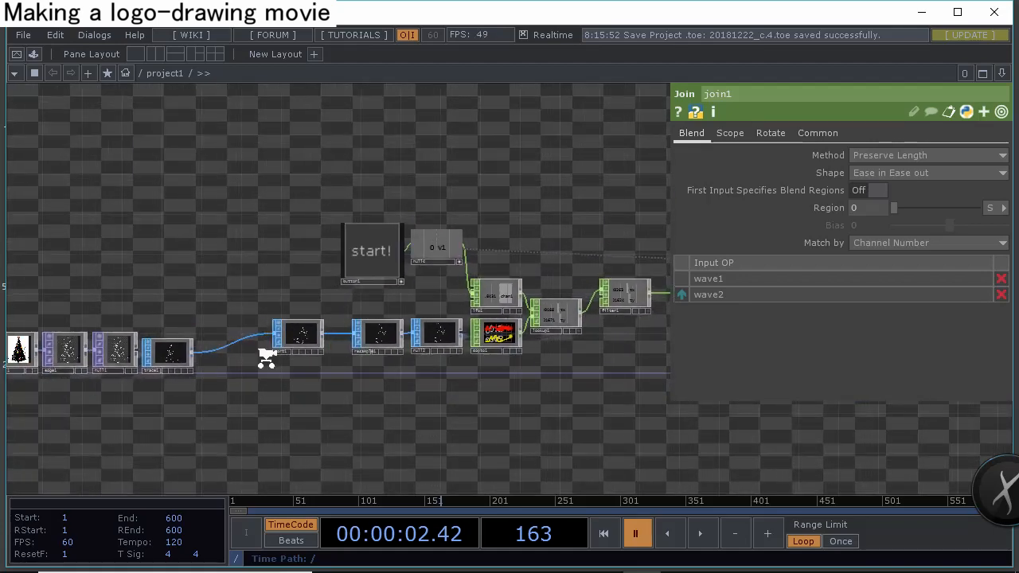
scroll(305, 363, "up", 3)
scroll(304, 363, "down", 2)
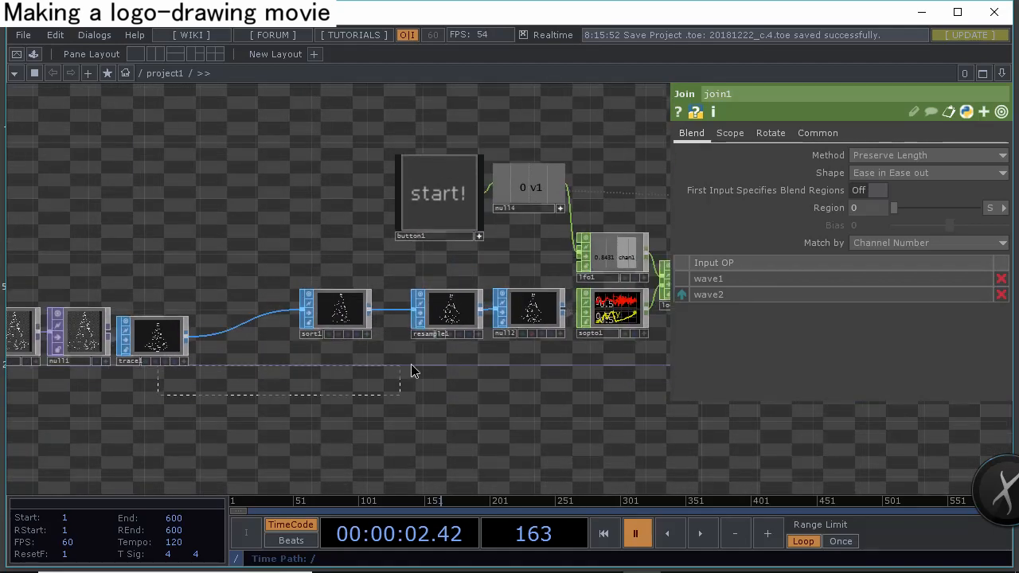
left_click_drag(555, 318, 504, 312)
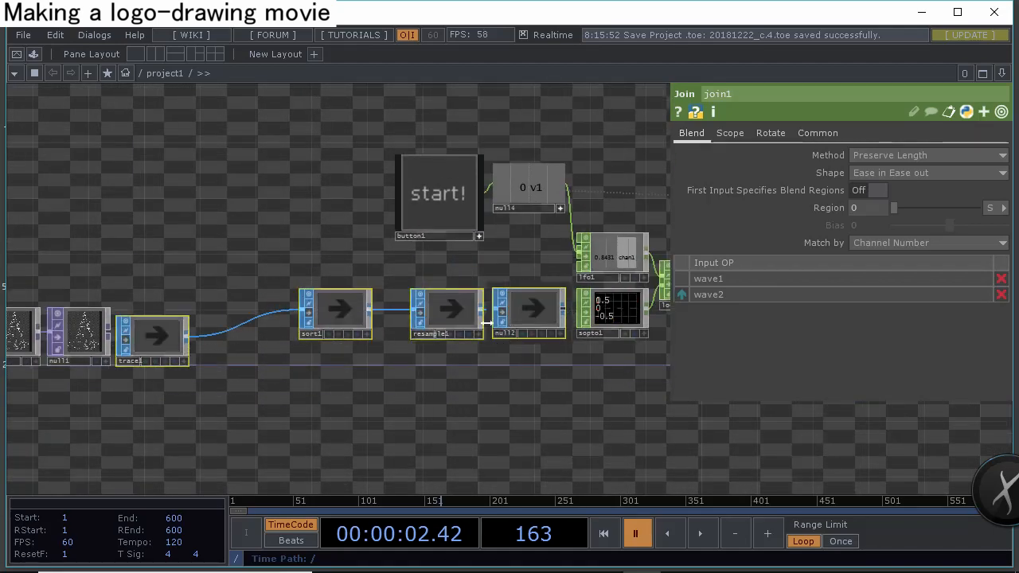
Replace the source image of moviefilein1 with PI51RLO.jpg from the desktop
left_click_drag(120, 390, 345, 390)
left_click_drag(234, 384, 382, 382)
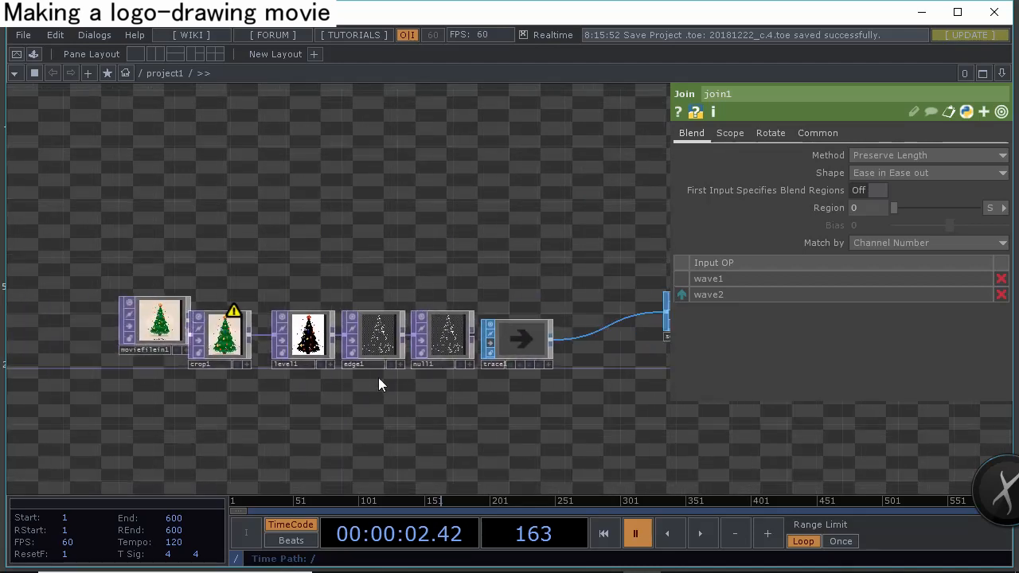
left_click_drag(294, 384, 360, 385)
scroll(298, 388, "up", 3)
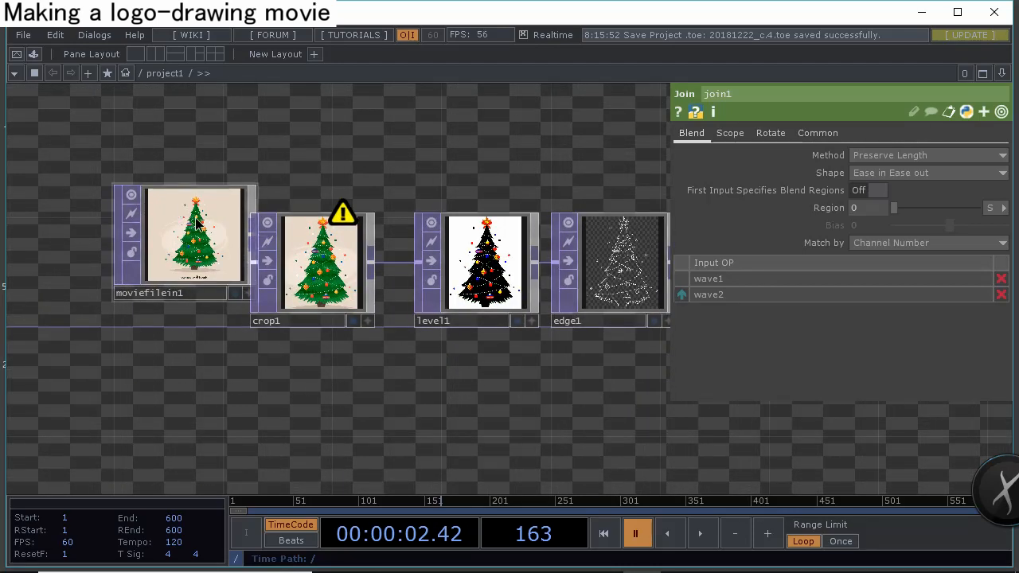
left_click(223, 254)
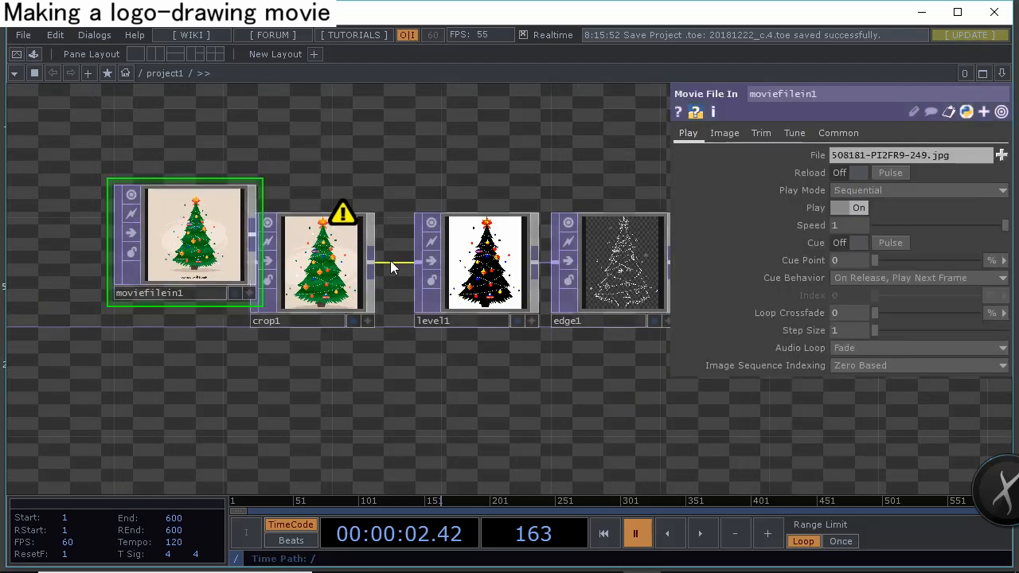
left_click(1002, 155)
left_click_drag(628, 227, 647, 281)
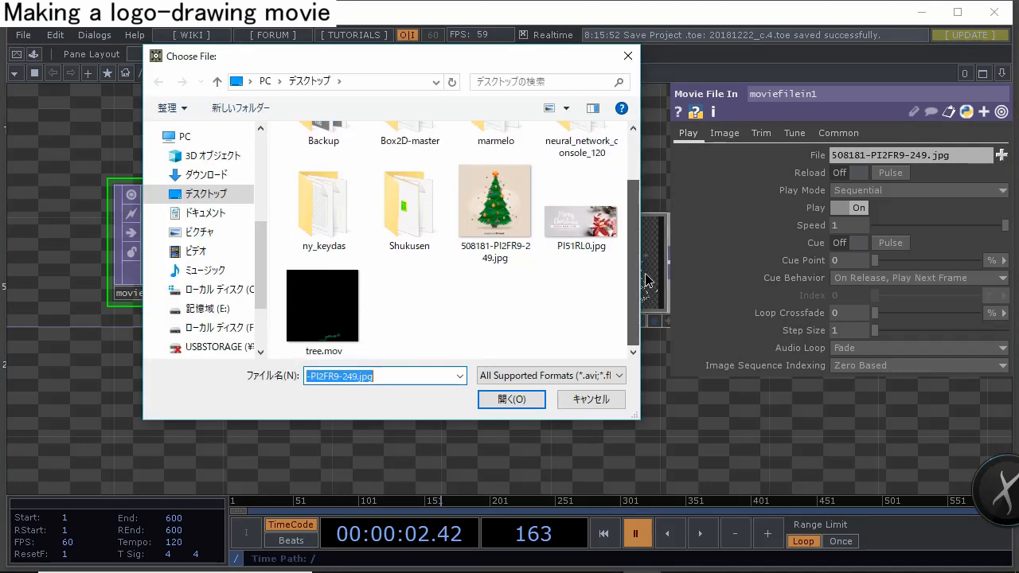
left_click(581, 222)
left_click(518, 398)
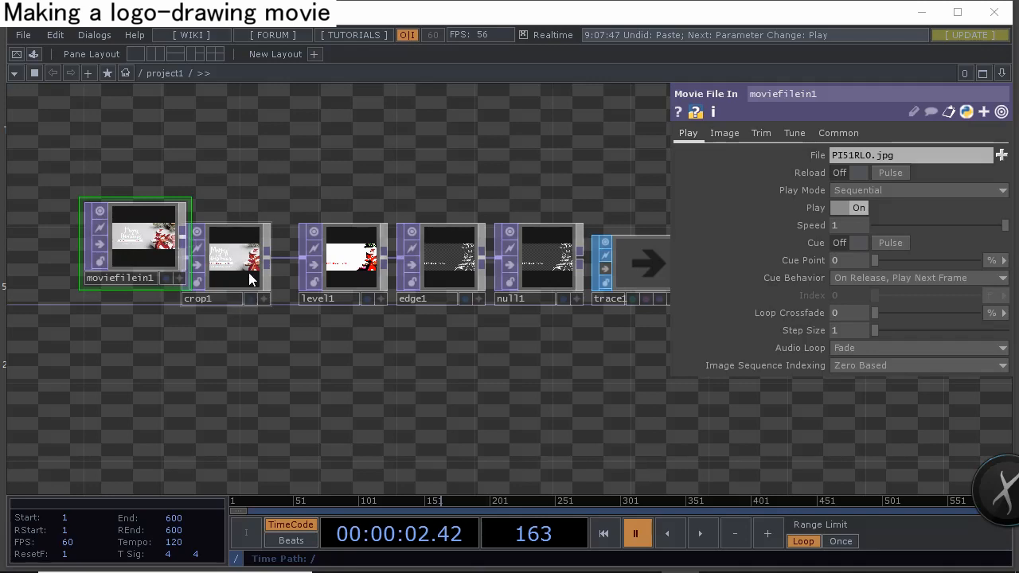
Paste a copy of crop1 and level1 below the originals to keep their previous settings
left_click(247, 271)
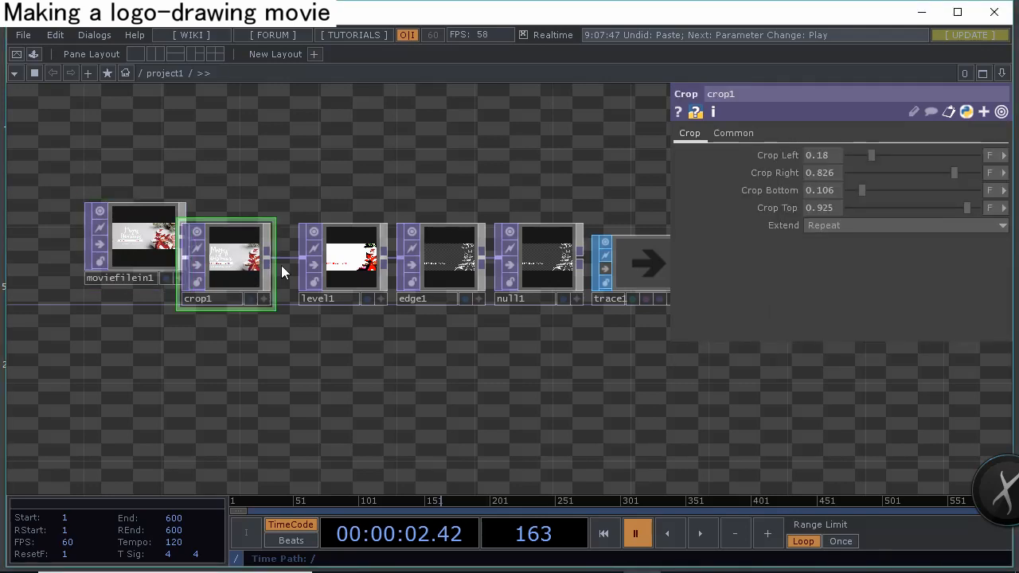
key("ctrl+v")
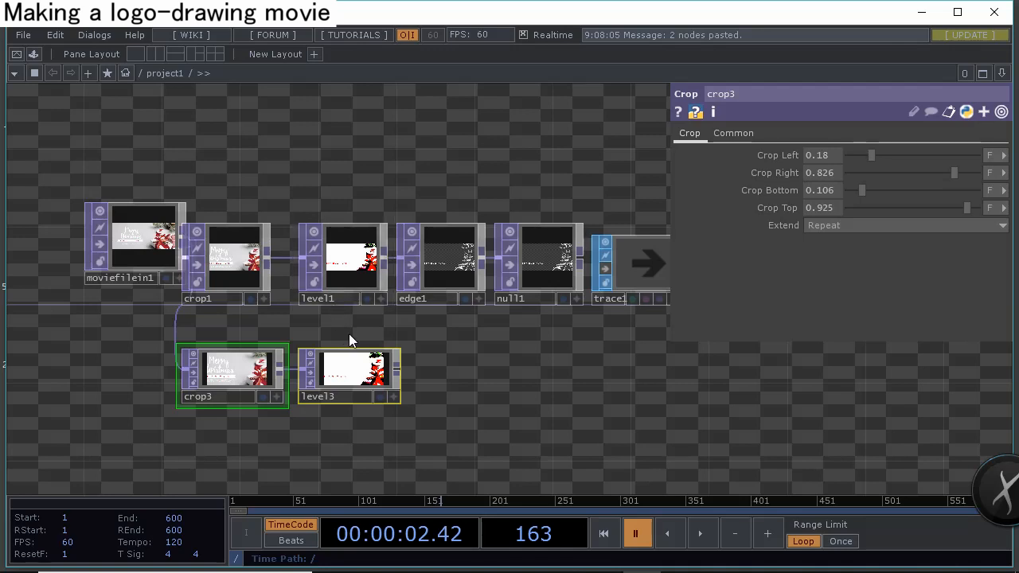
Adjust the crop edges of crop1 so only the Merry Christmas and Happy New Year lettering is framed
left_click(225, 262)
scroll(283, 315, "up", 5)
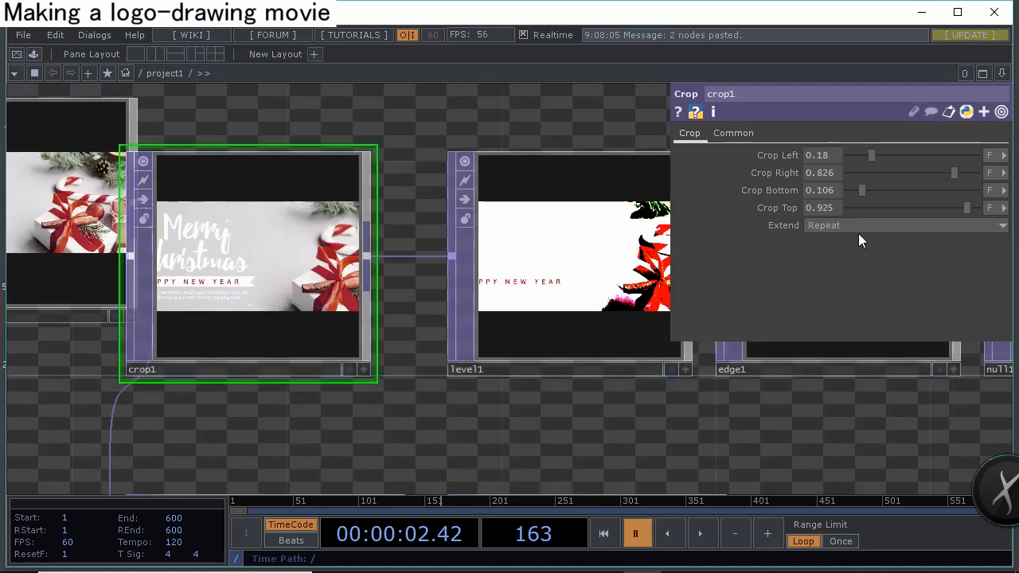
left_click_drag(871, 156, 856, 155)
left_click_drag(954, 173, 886, 191)
left_click_drag(960, 206, 958, 208)
Set both In Low and In High of level1's range to 0.95 to isolate the white lettering
left_click_drag(621, 375, 569, 379)
left_click(568, 374)
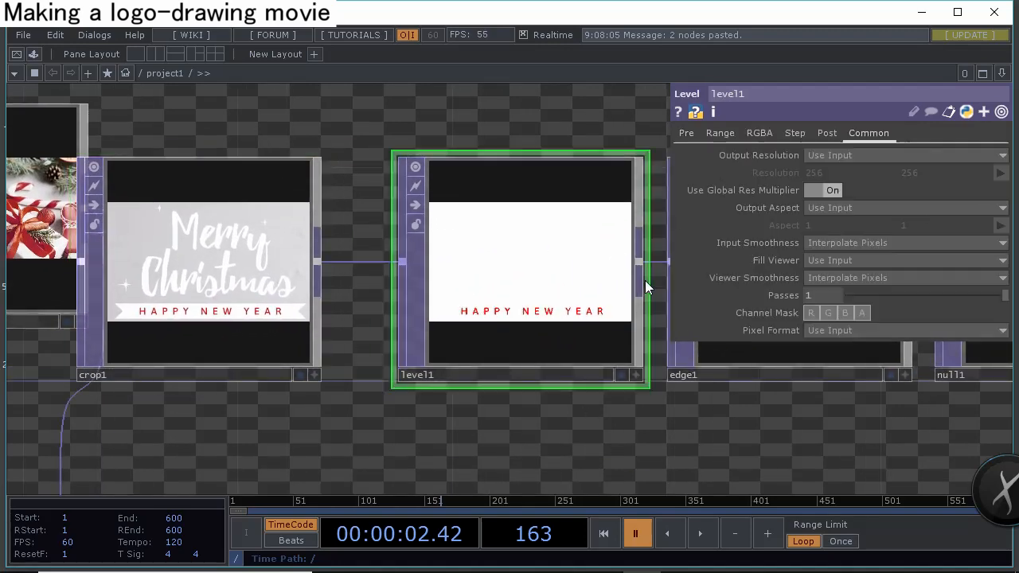
left_click(699, 132)
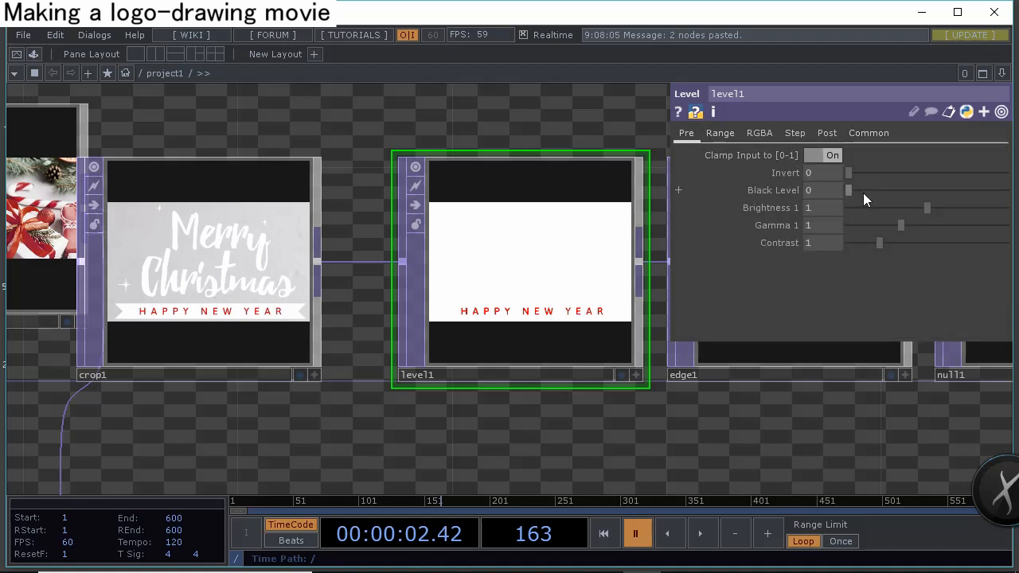
left_click(715, 135)
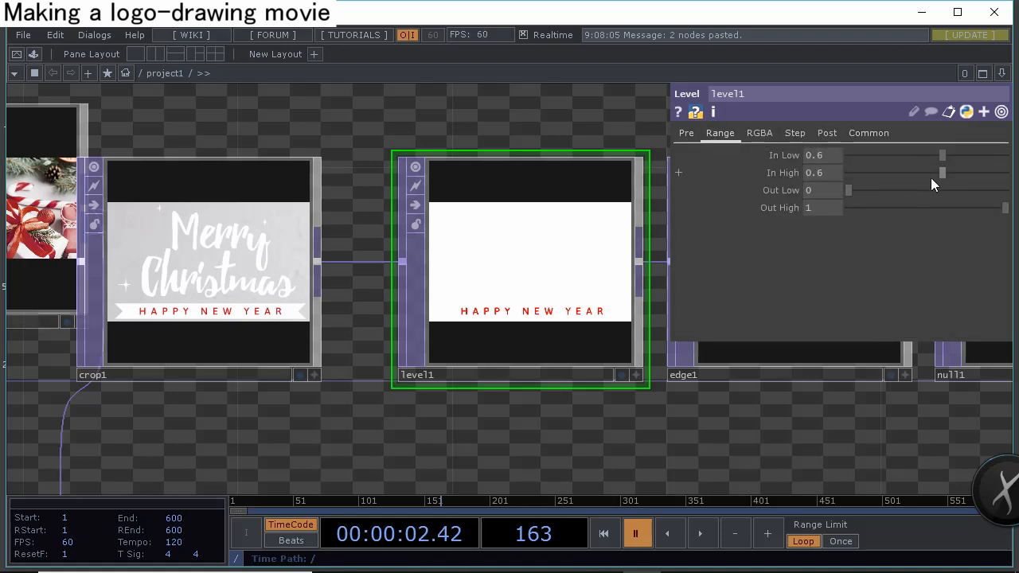
left_click_drag(942, 175, 1001, 177)
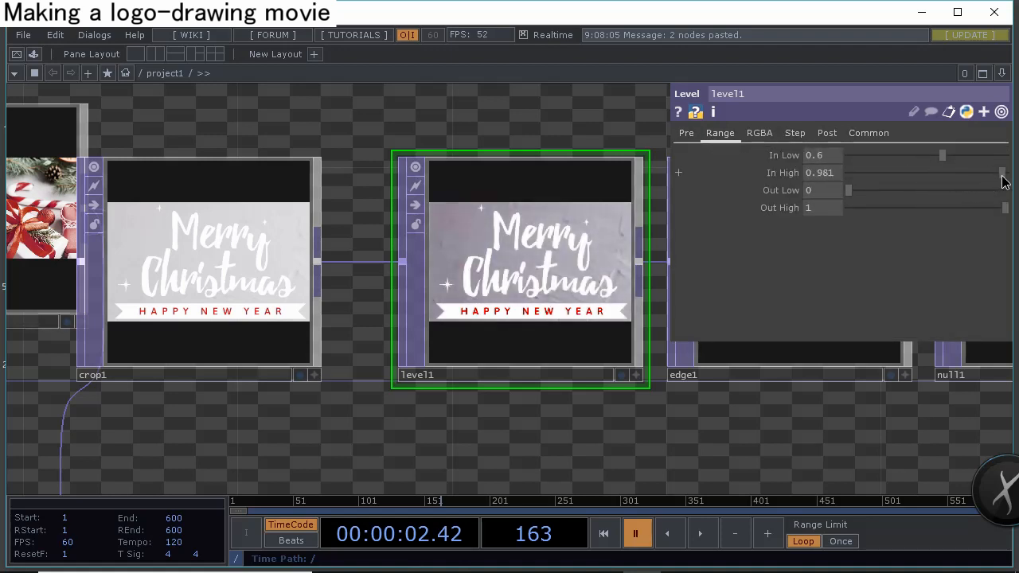
left_click_drag(947, 158, 994, 159)
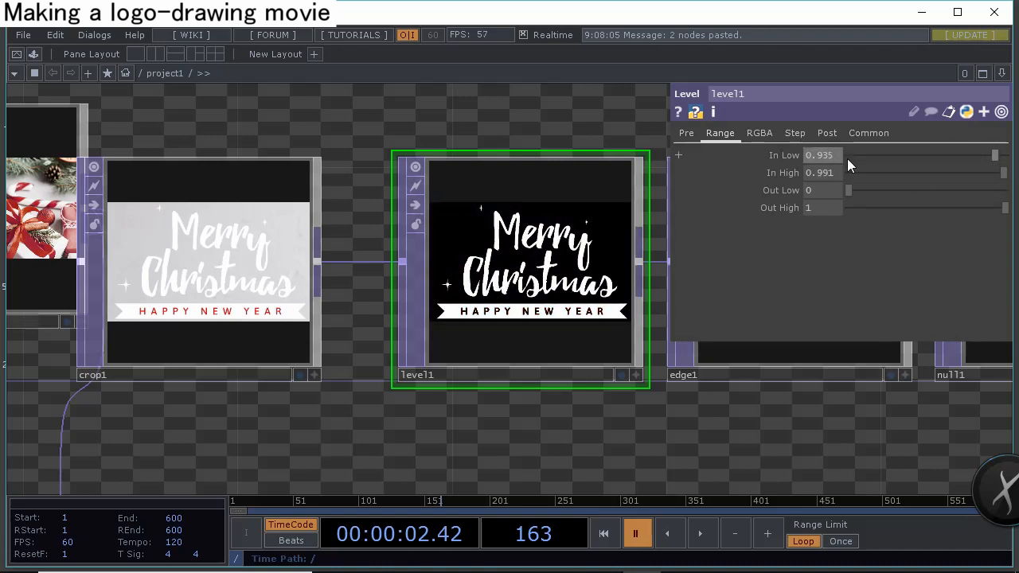
type("0.95")
key("Return")
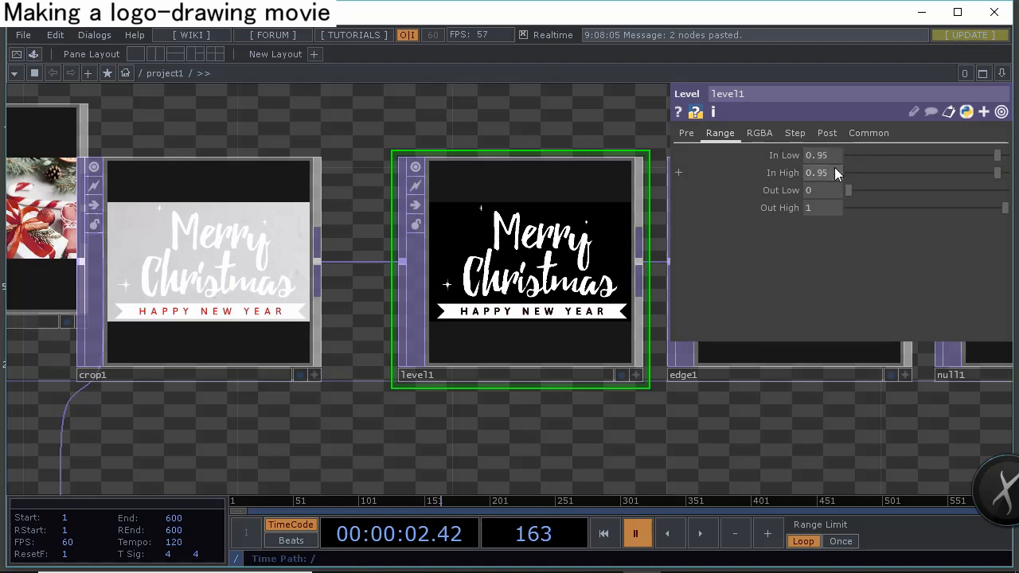
Examine the lettering in level1 and its outlines in edge1 up close for stray coloured pixels
scroll(628, 325, "up", 5)
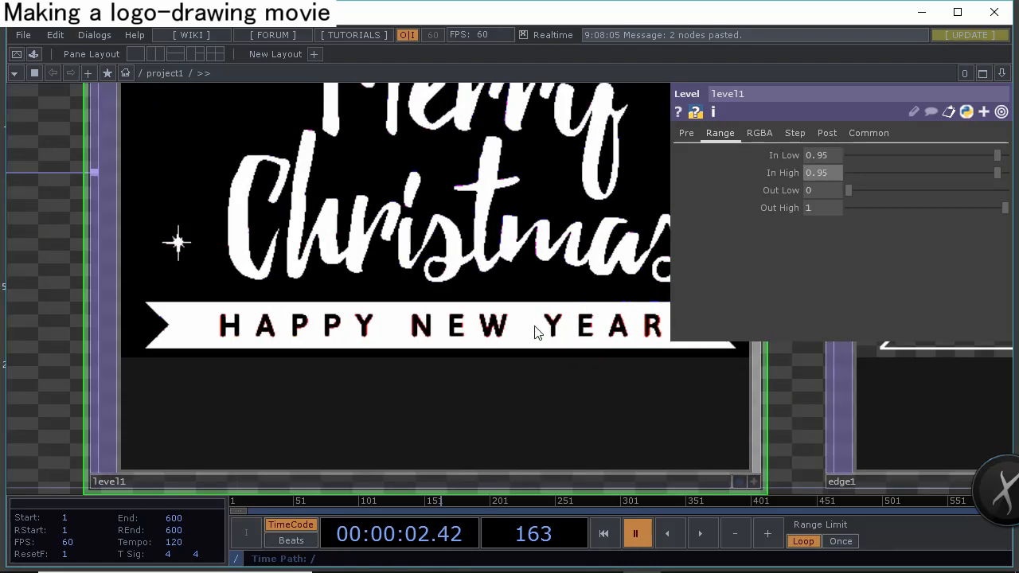
scroll(535, 329, "down", 3)
left_click_drag(730, 368, 575, 368)
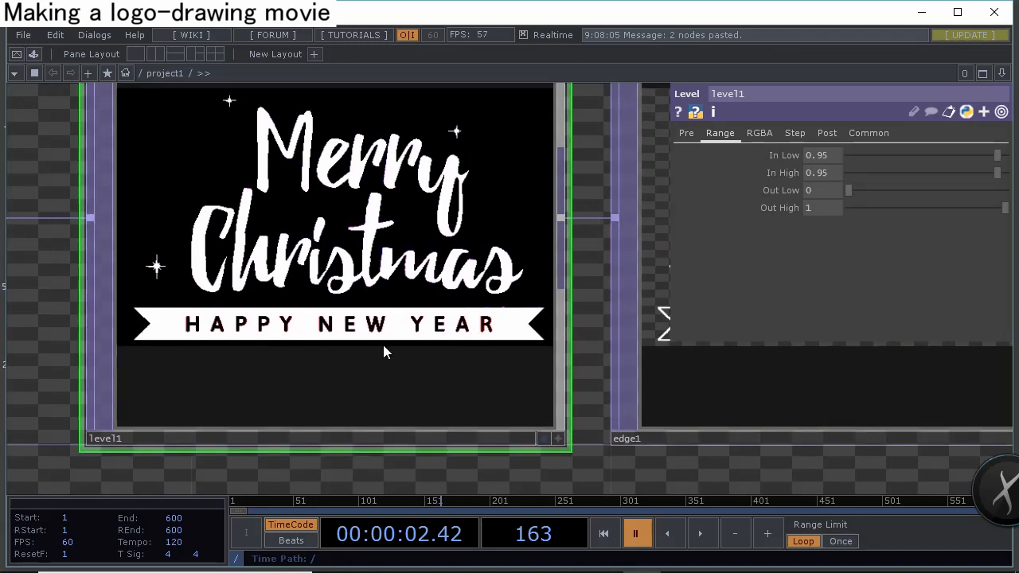
scroll(383, 341, "up", 2)
scroll(440, 333, "down", 4)
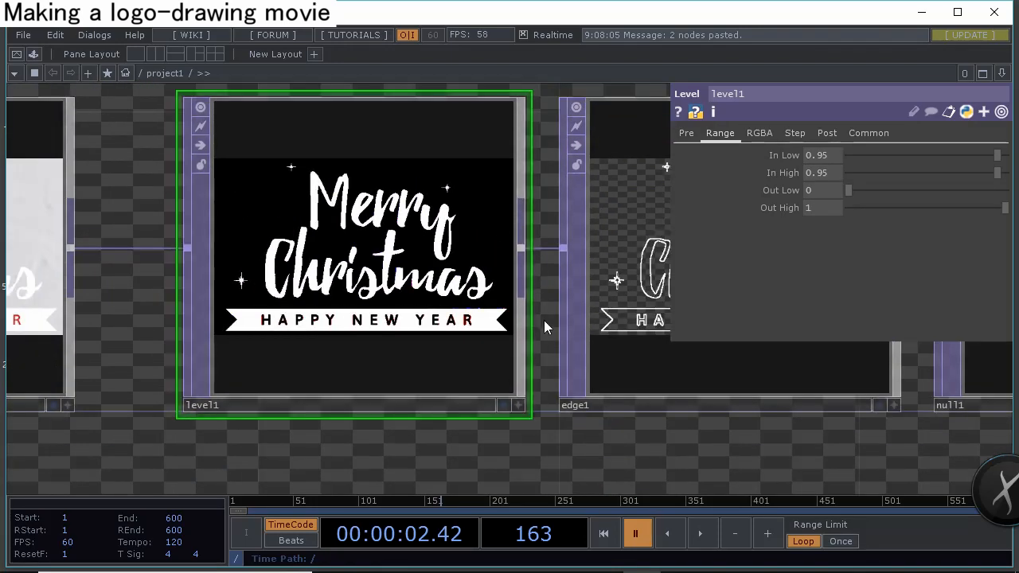
scroll(544, 320, "up", 4)
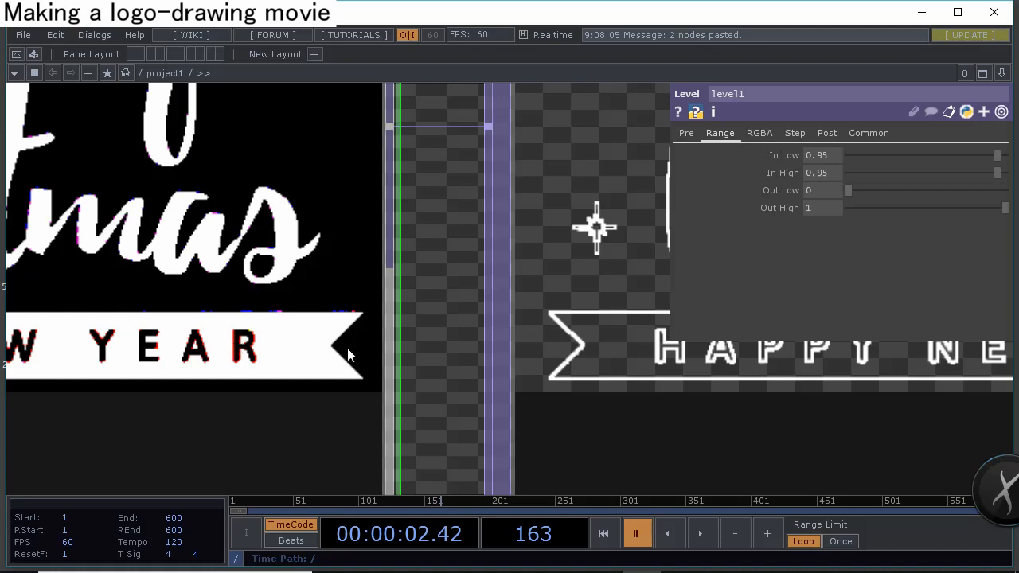
scroll(471, 342, "down", 4)
scroll(572, 349, "up", 4)
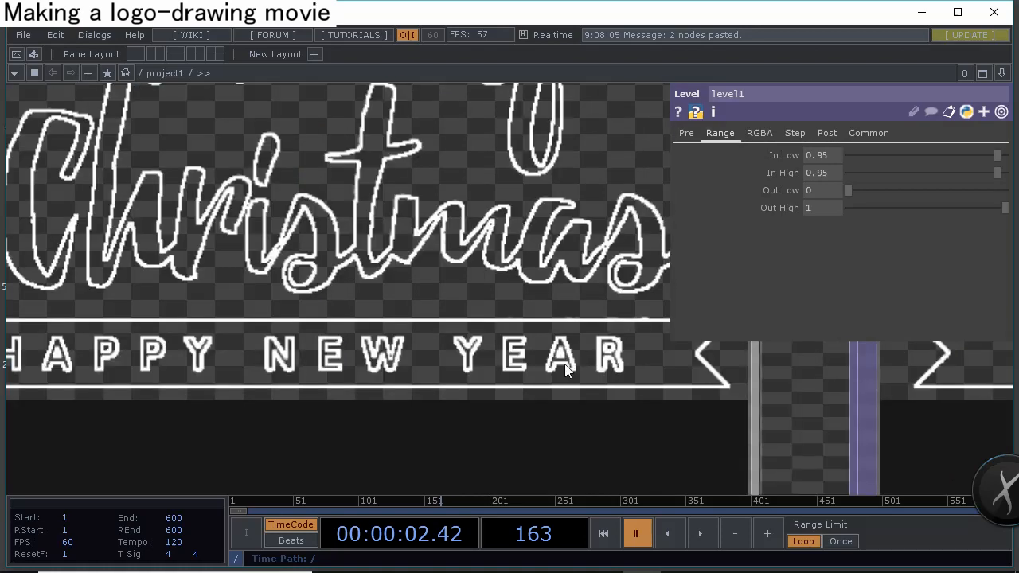
scroll(564, 371, "down", 5)
scroll(509, 390, "down", 2)
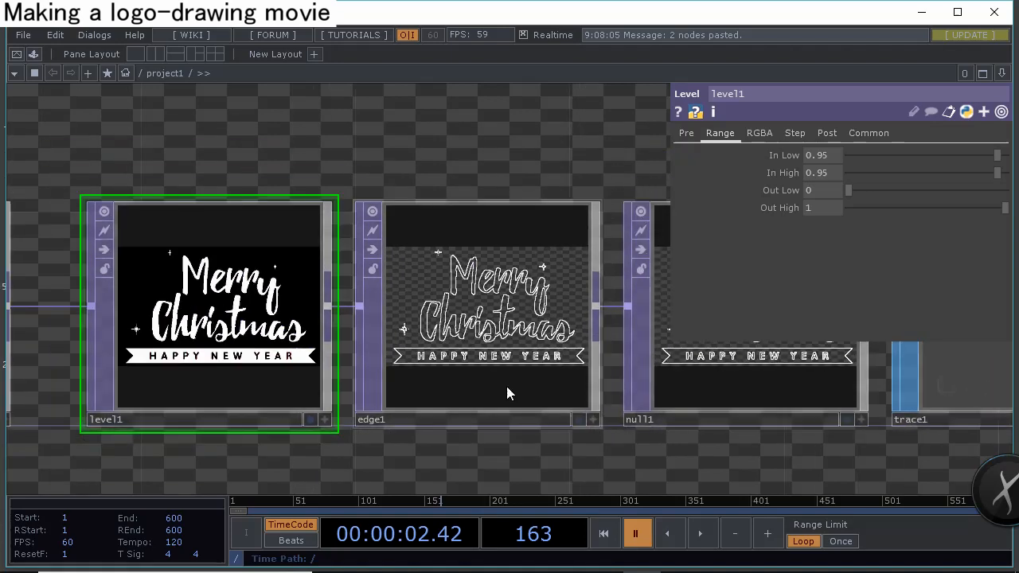
Add a Chroma Key TOP to the network directly above level1
left_click_drag(220, 149, 373, 194)
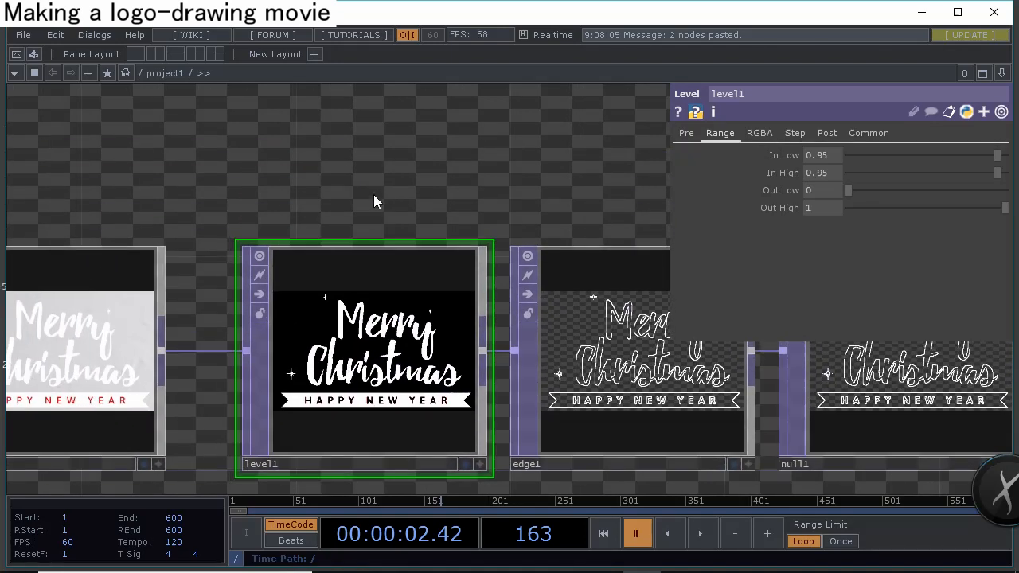
scroll(375, 200, "down", 3)
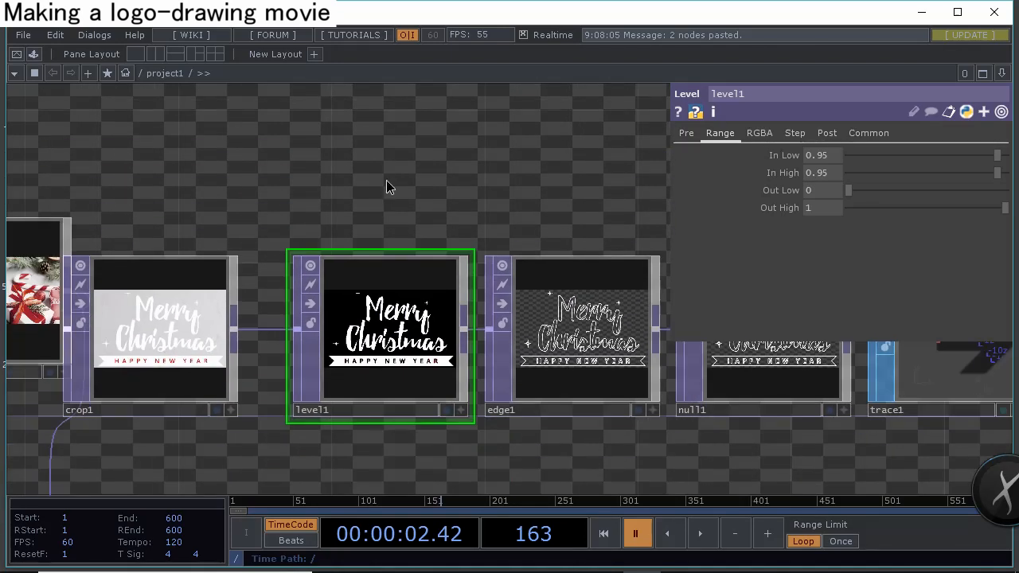
key("Tab")
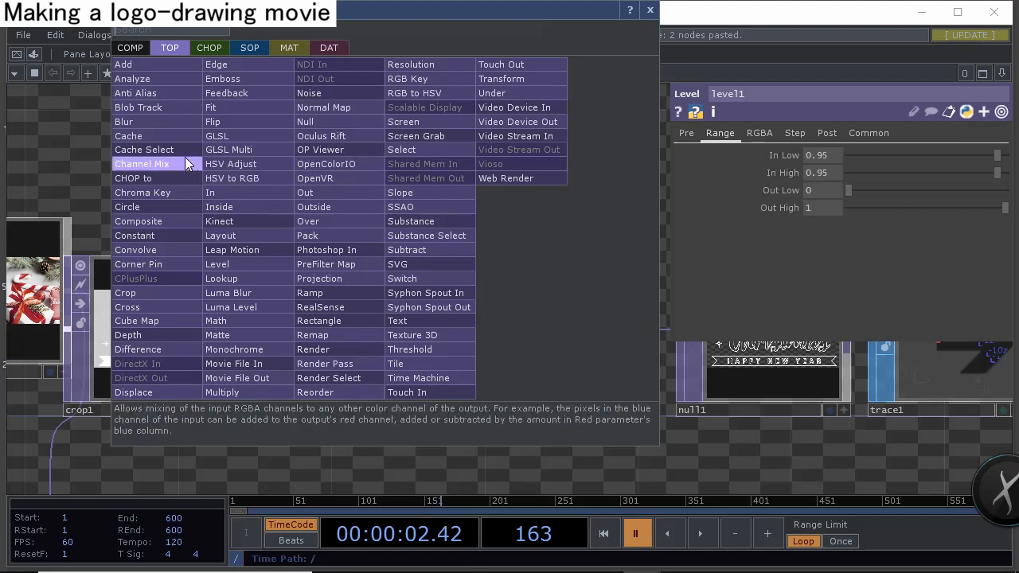
left_click(176, 192)
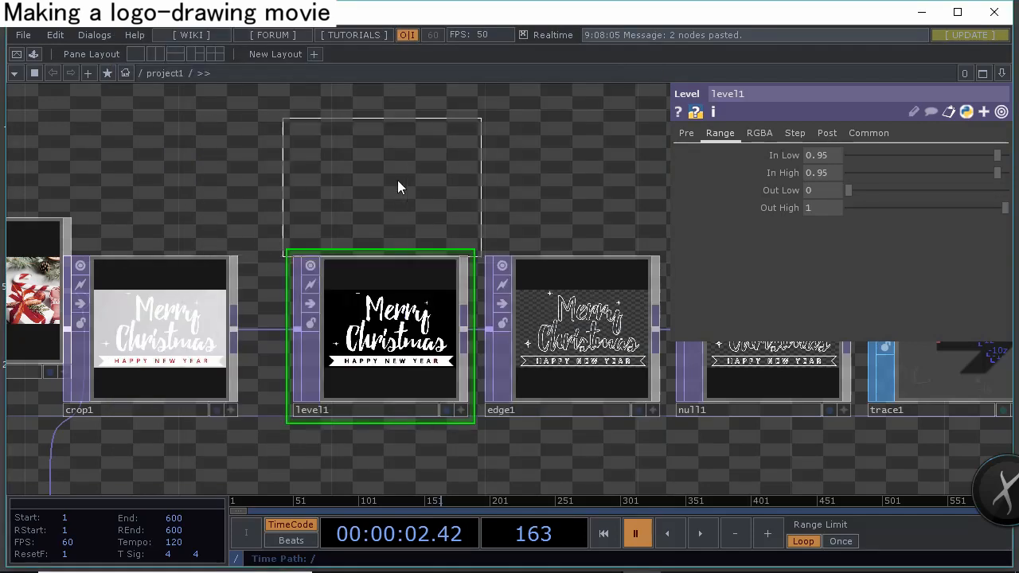
left_click(382, 174)
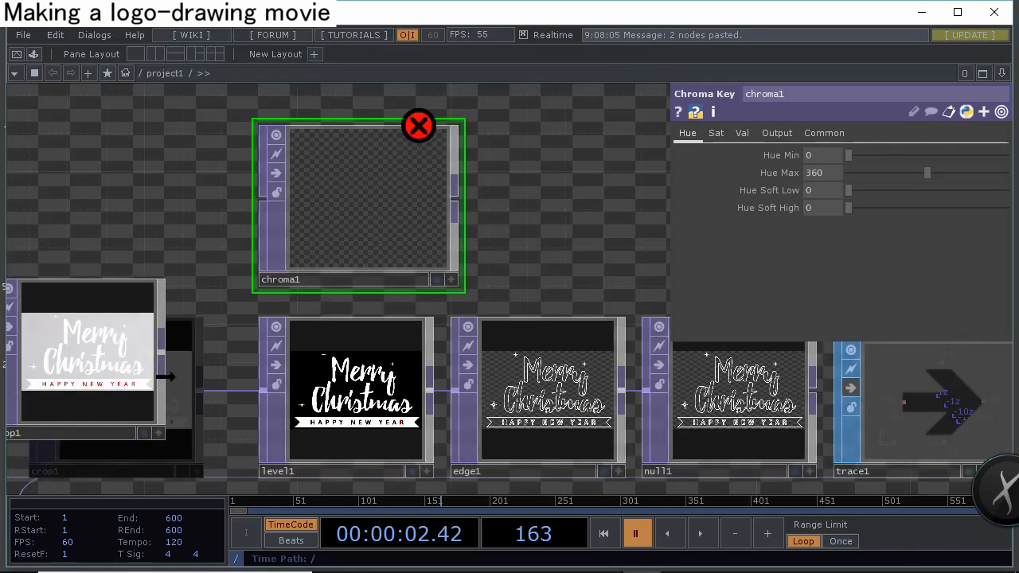
Wire crop1's output into chroma1 and chroma1's output into edge1 in place of level1
left_click_drag(199, 391, 243, 218)
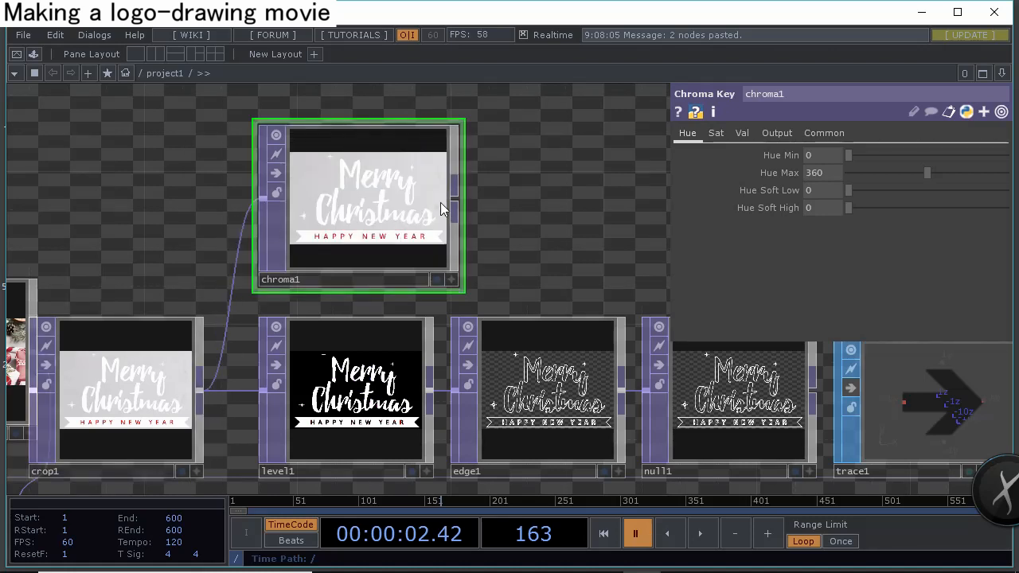
left_click_drag(454, 194, 442, 359)
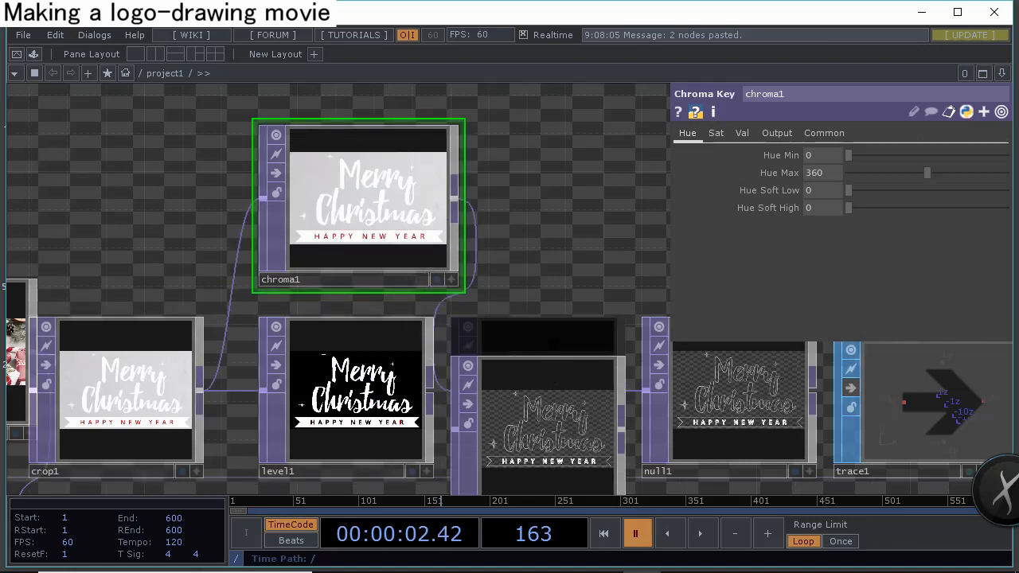
left_click_drag(619, 298, 684, 385)
Set chroma1's Val Min to 0.95 to key out the grey background around the white lettering
scroll(424, 284, "up", 5)
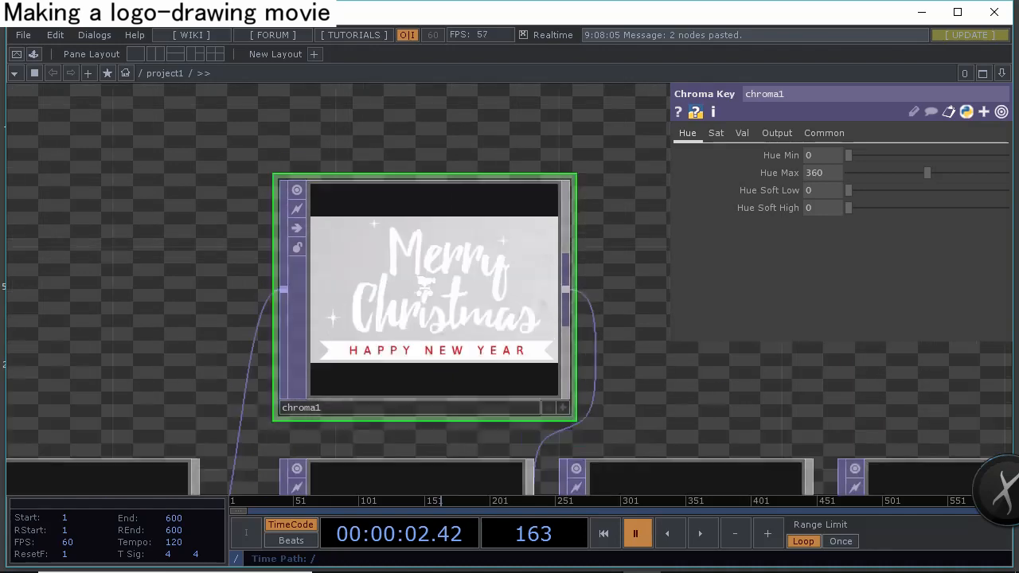
left_click(742, 134)
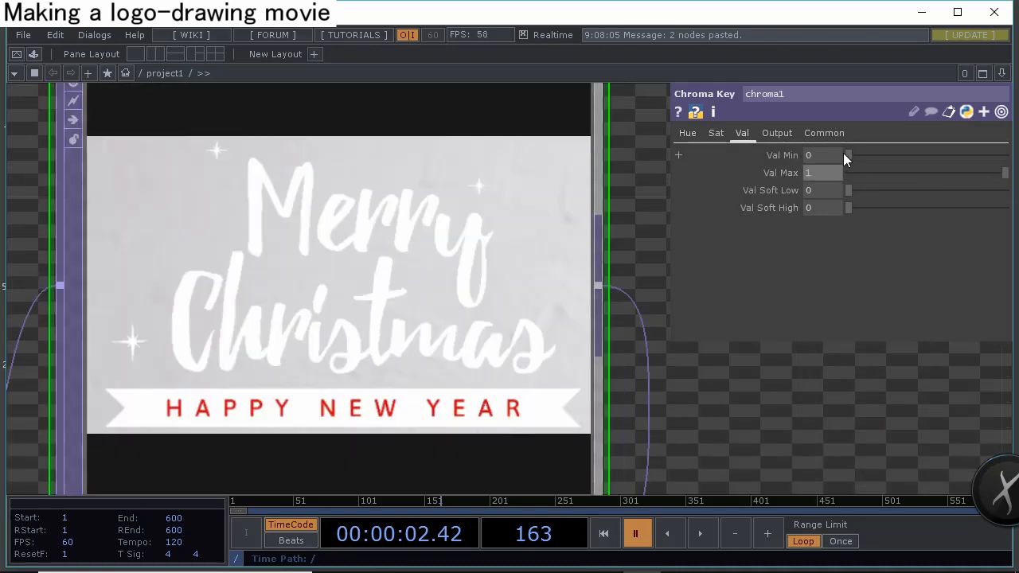
left_click_drag(969, 157, 992, 172)
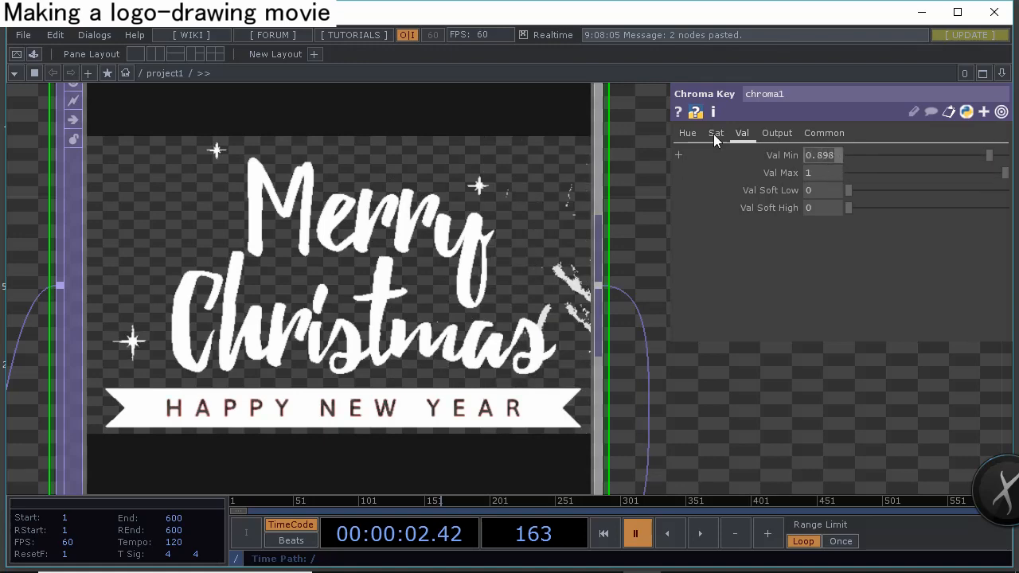
type("0.95")
key("Return")
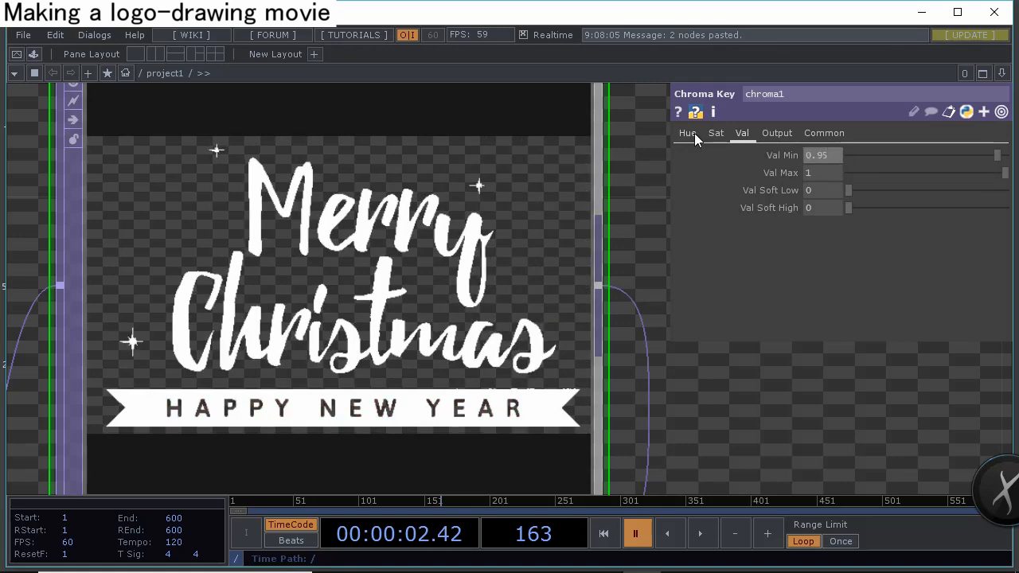
Try adjusting chroma1's Sat Max while viewing the banner closely, and reset it to 1
scroll(369, 415, "up", 2)
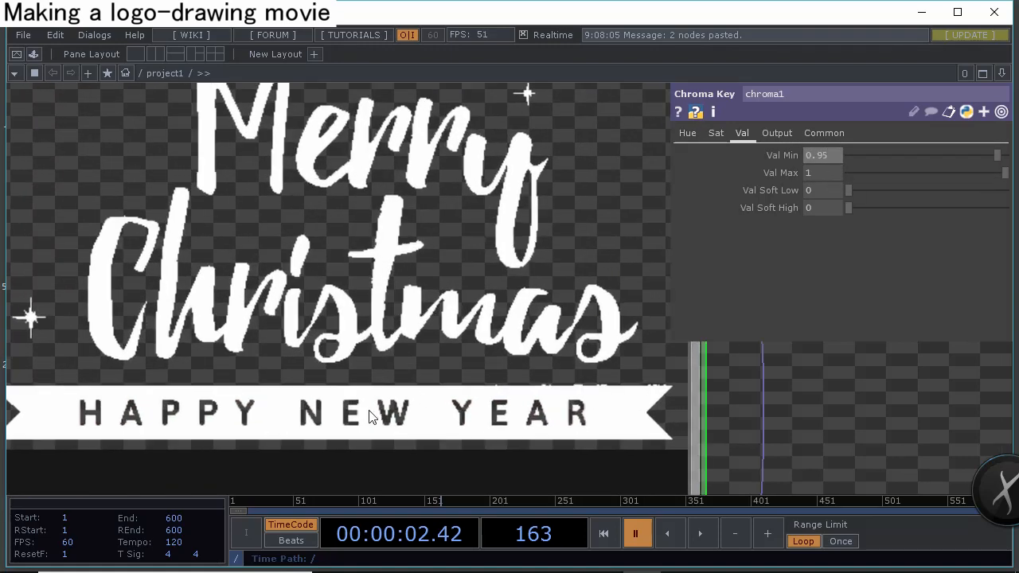
left_click(721, 131)
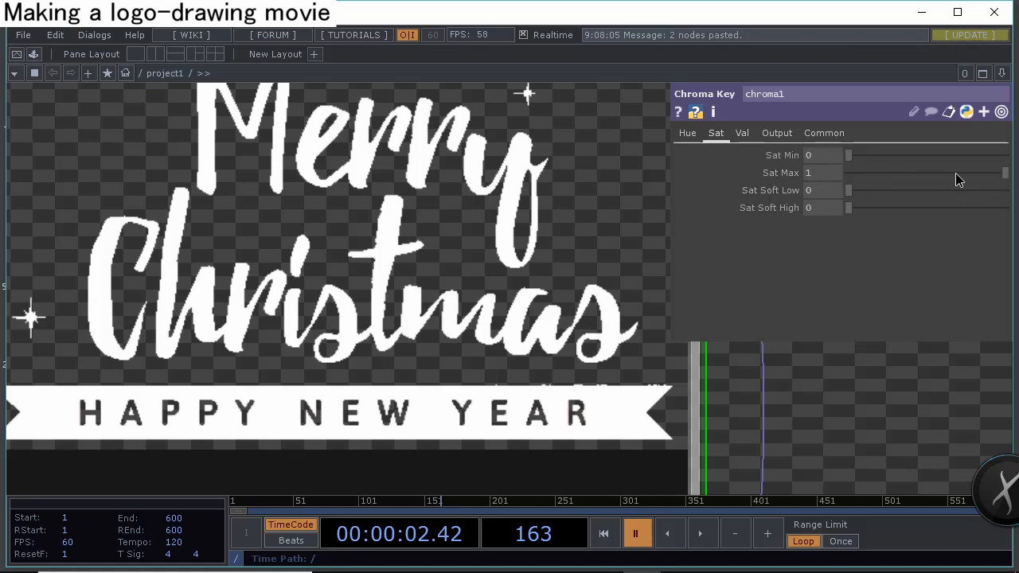
mouse_move(1004, 173)
left_mouse_down()
mouse_move(986, 172)
mouse_move(1007, 175)
mouse_move(994, 155)
mouse_move(1009, 158)
left_mouse_up()
left_click(823, 173)
type("1")
key("Return")
Set chroma1's Val Min to 0.99 to clean up the specks above the banner
left_click(742, 134)
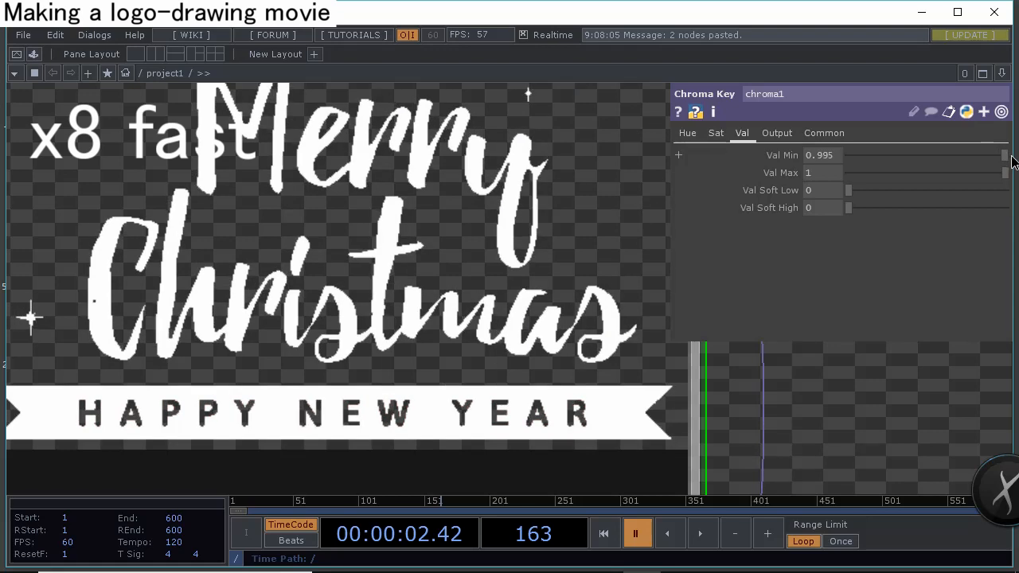
scroll(410, 266, "down", 3)
left_click_drag(409, 266, 410, 292)
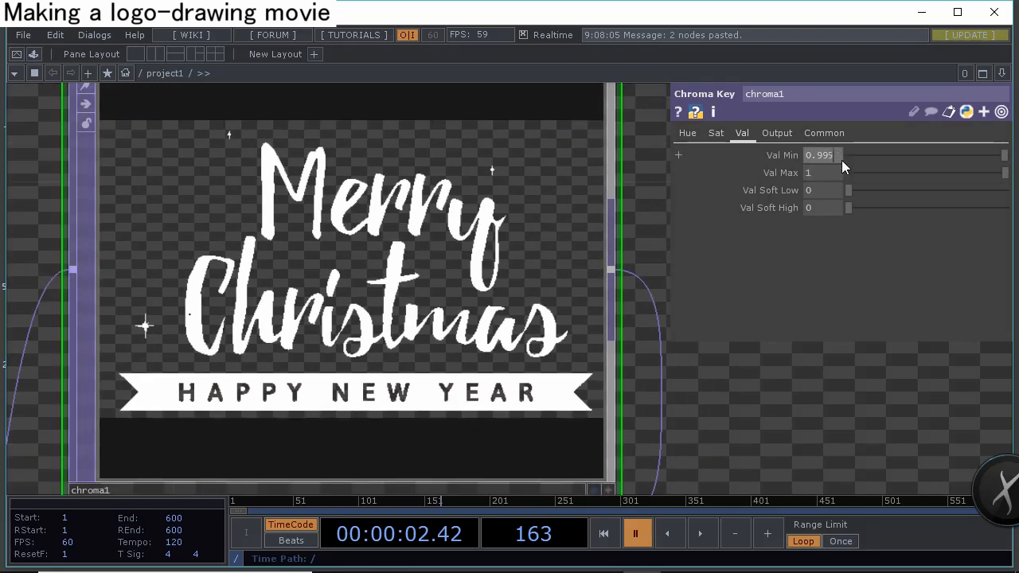
left_click(841, 160)
key("BackSpace")
key("Return")
Set chroma1's Sat Max to 0.95 while checking the keyed lettering up close
scroll(490, 377, "up", 3)
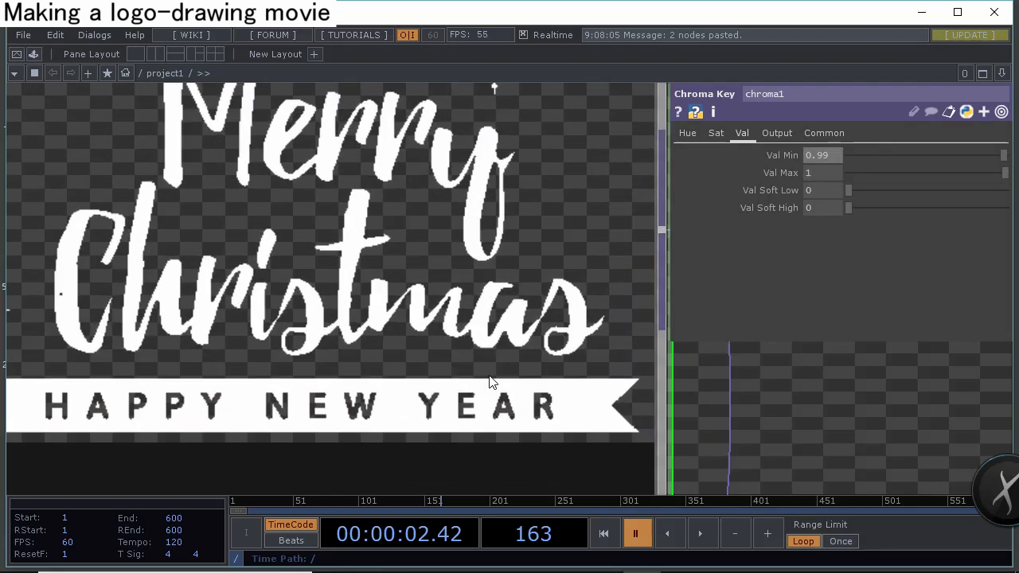
left_click(714, 134)
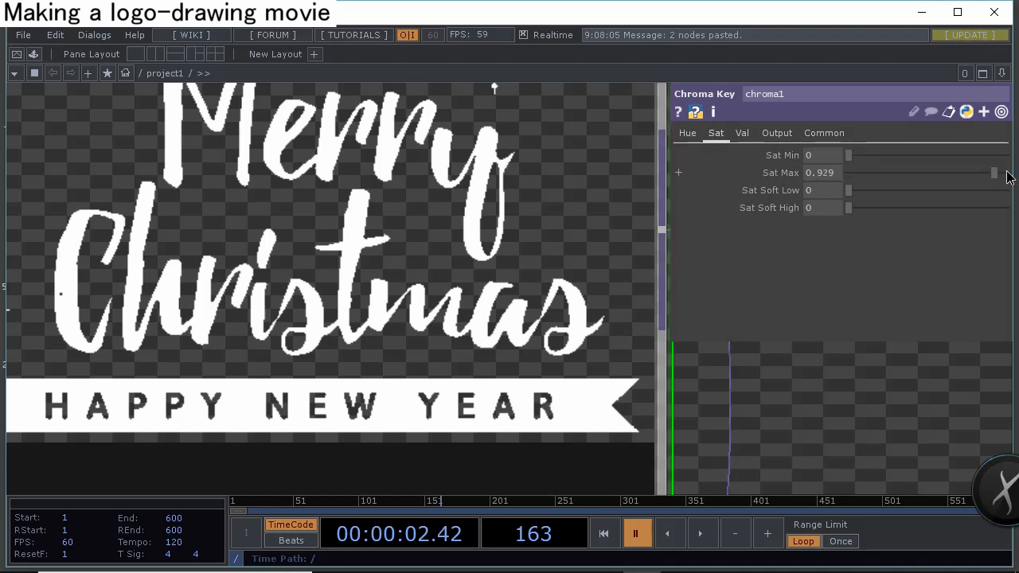
left_click(842, 174)
key("BackSpace")
key("Return")
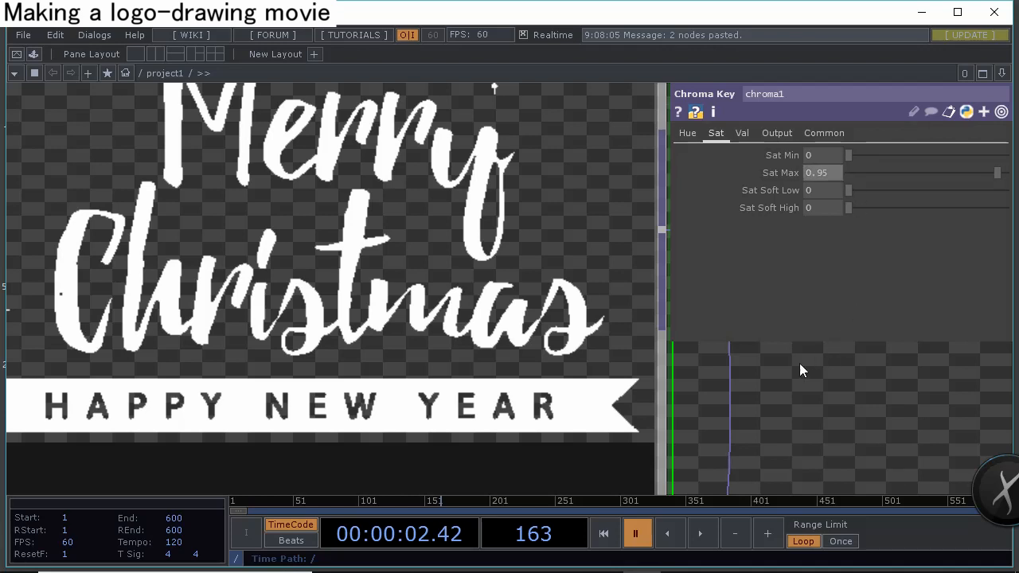
Set trace1's resampling Step Size to 50 and turn its cooking back on so it traces the new lettering
left_click_drag(799, 363, 863, 316)
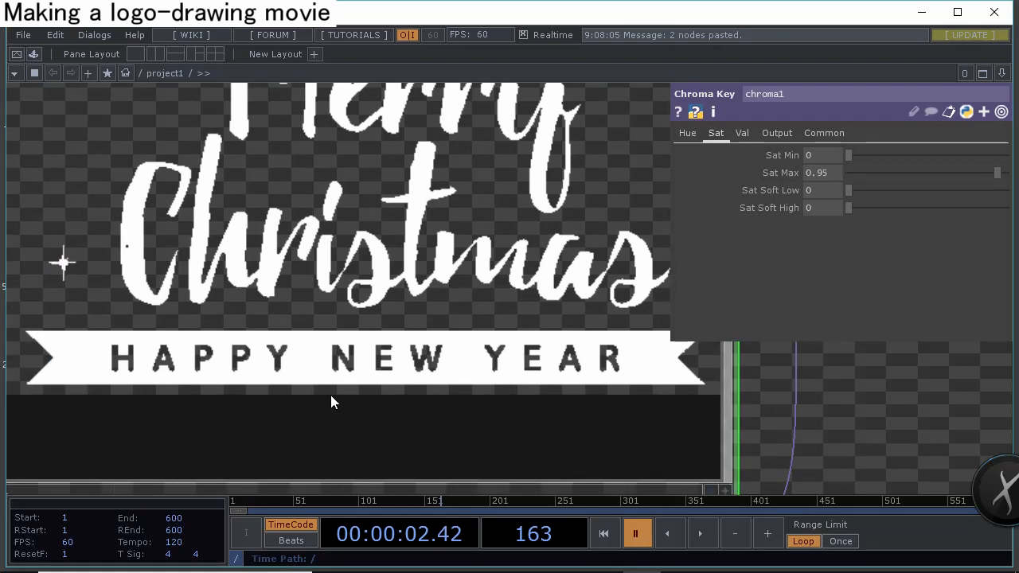
left_click_drag(740, 344, 368, 112)
scroll(381, 186, "down", 5)
scroll(463, 366, "up", 4)
scroll(387, 238, "up", 1)
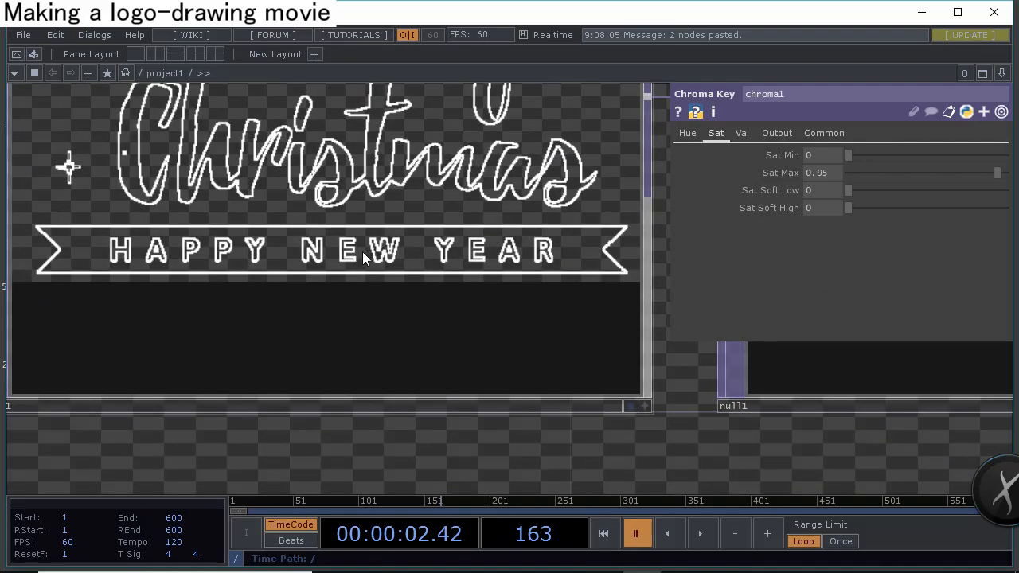
scroll(362, 252, "down", 5)
mouse_move(377, 414)
left_mouse_down()
mouse_move(323, 410)
mouse_move(228, 436)
mouse_move(210, 451)
left_mouse_up()
left_click(428, 379)
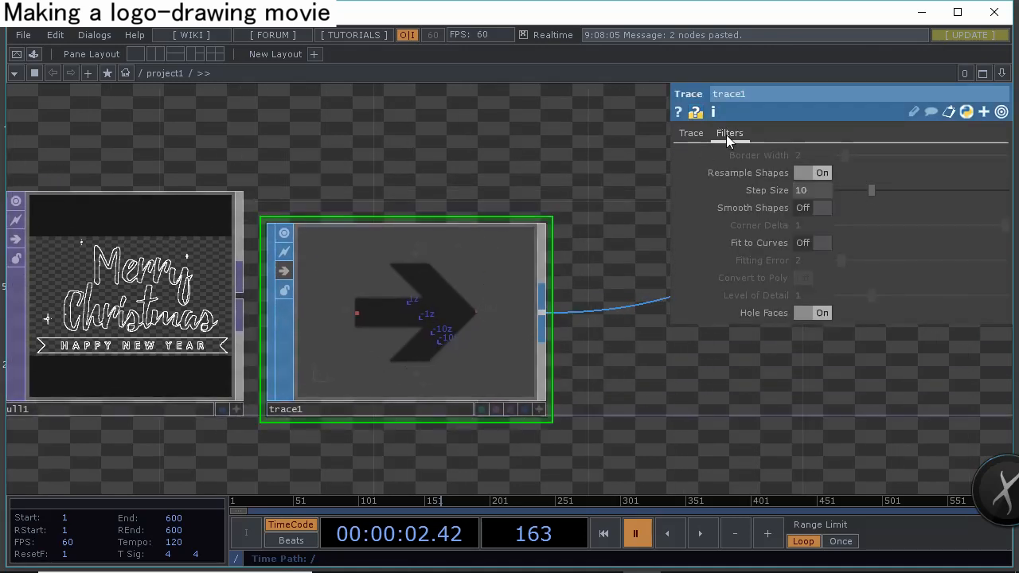
left_click_drag(870, 194, 1001, 203)
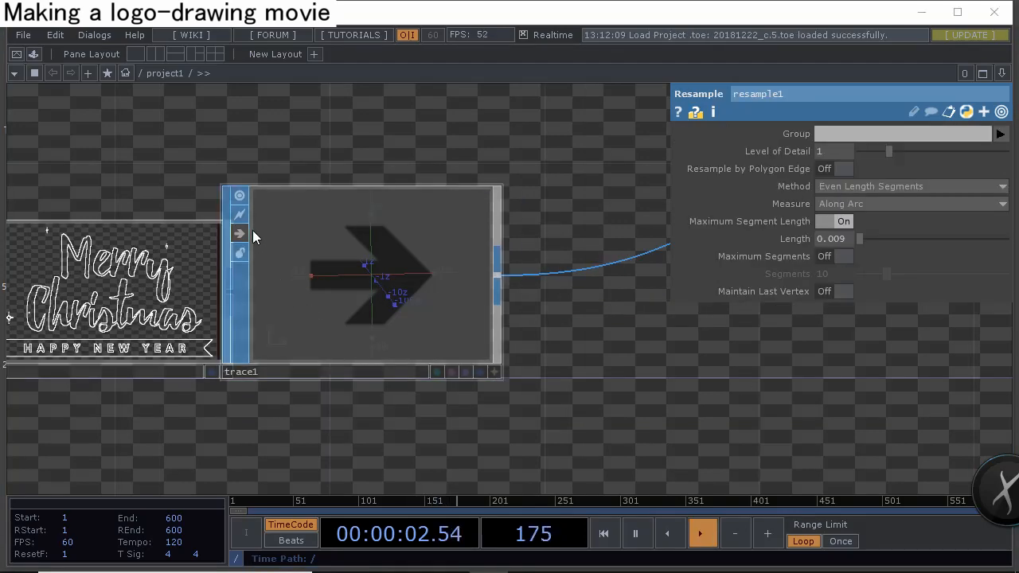
left_click(356, 307)
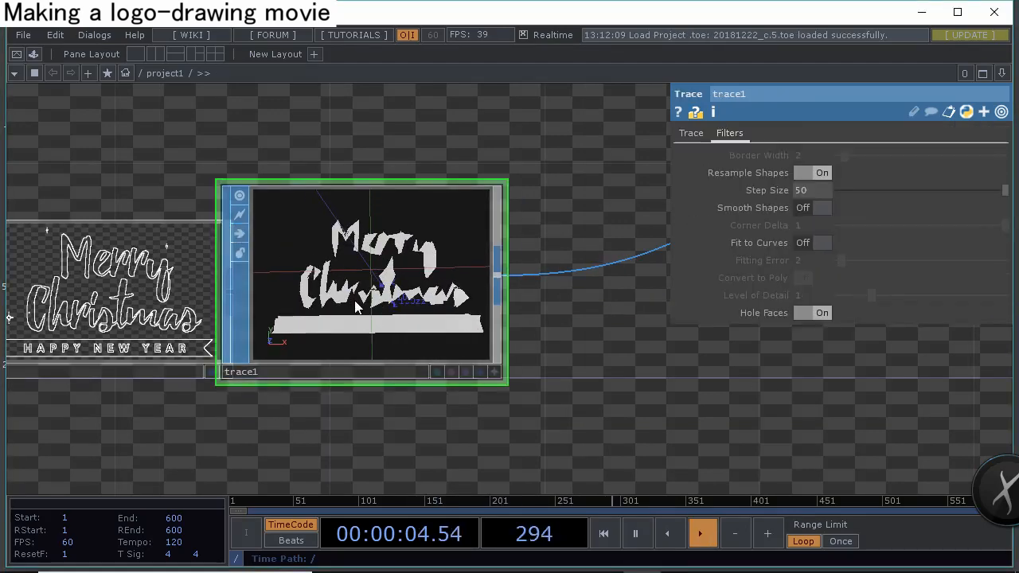
Read trace1's point and polygon information and compare its coarse shapes with the outlines in null1
scroll(366, 299, "up", 3)
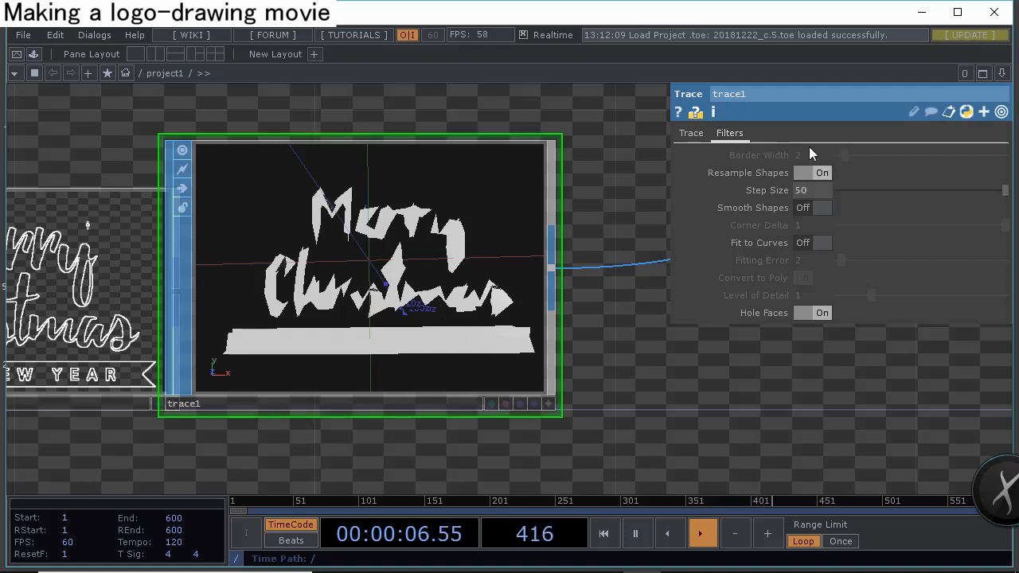
left_click(713, 112)
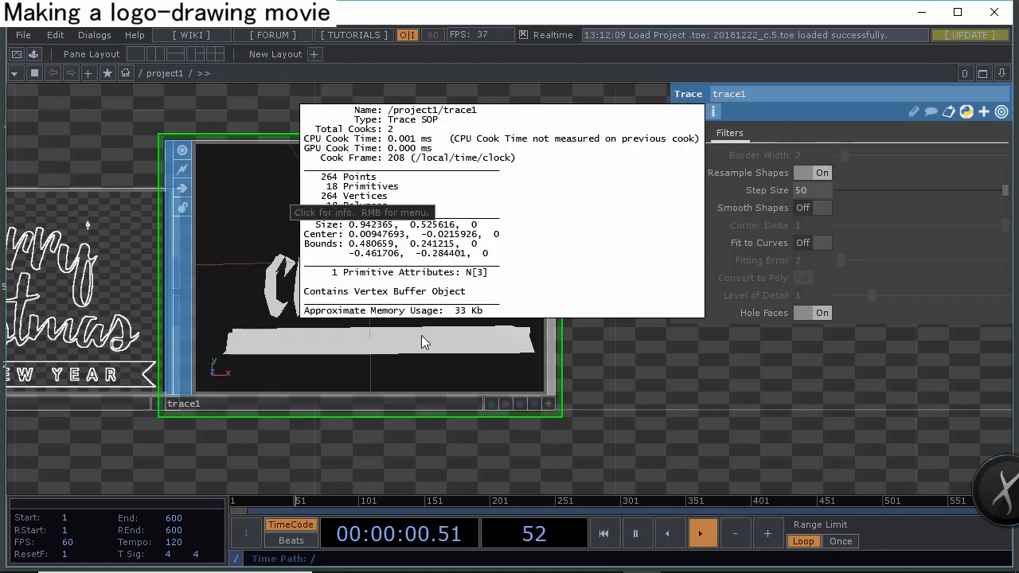
scroll(374, 336, "up", 2)
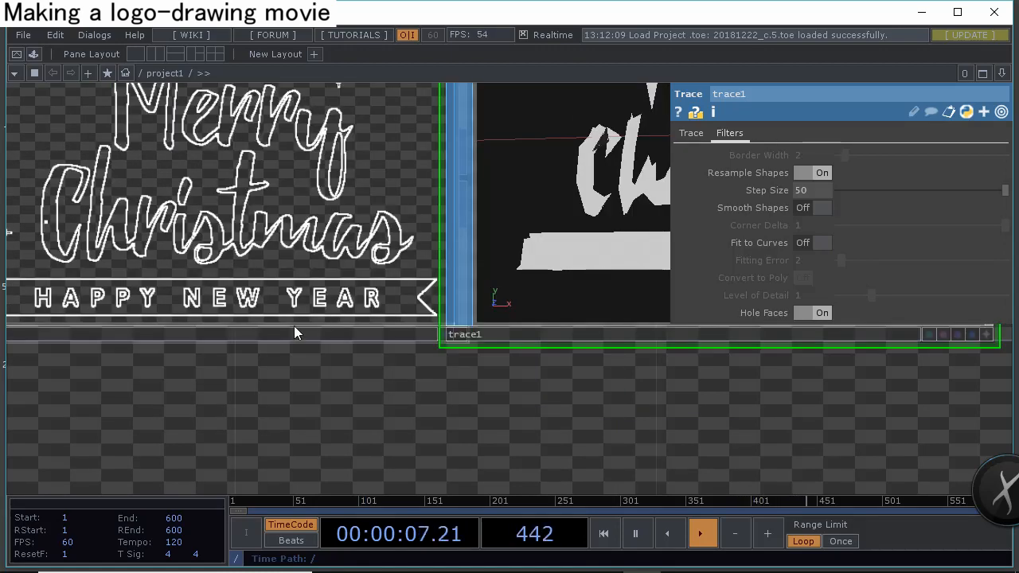
left_click_drag(531, 363, 254, 390)
left_click_drag(425, 428, 347, 441)
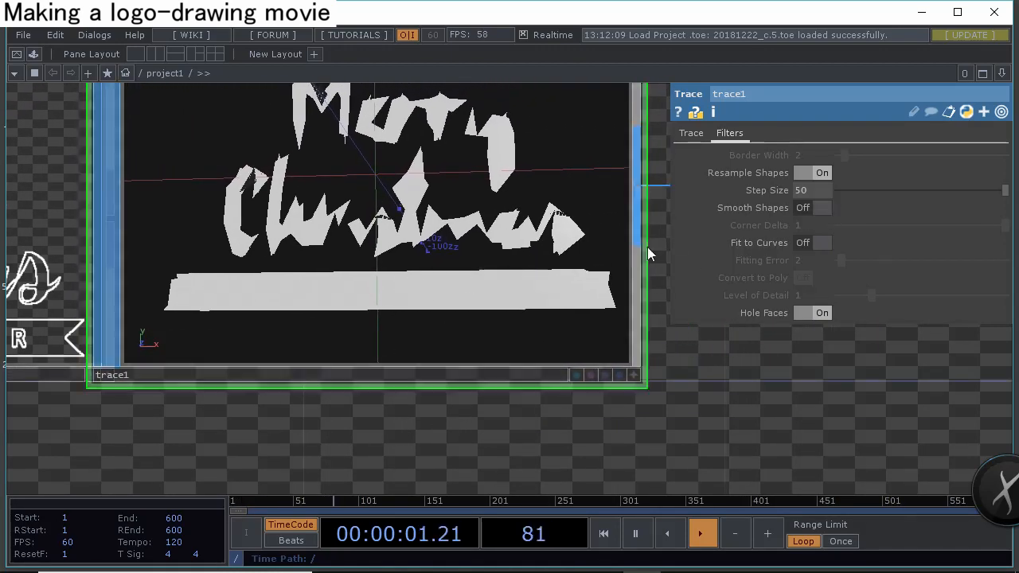
left_click_drag(653, 267, 627, 272)
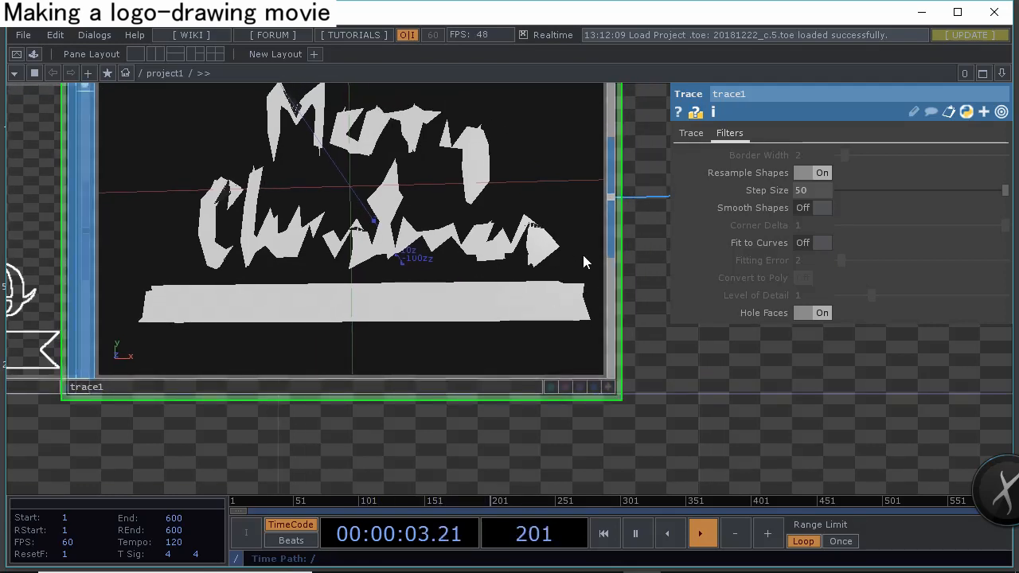
Look over the downstream sort1 and resample1 nodes, and check trace1's geometry information again
left_click_drag(641, 314, 485, 406)
scroll(467, 353, "down", 8)
left_click_drag(589, 308, 335, 288)
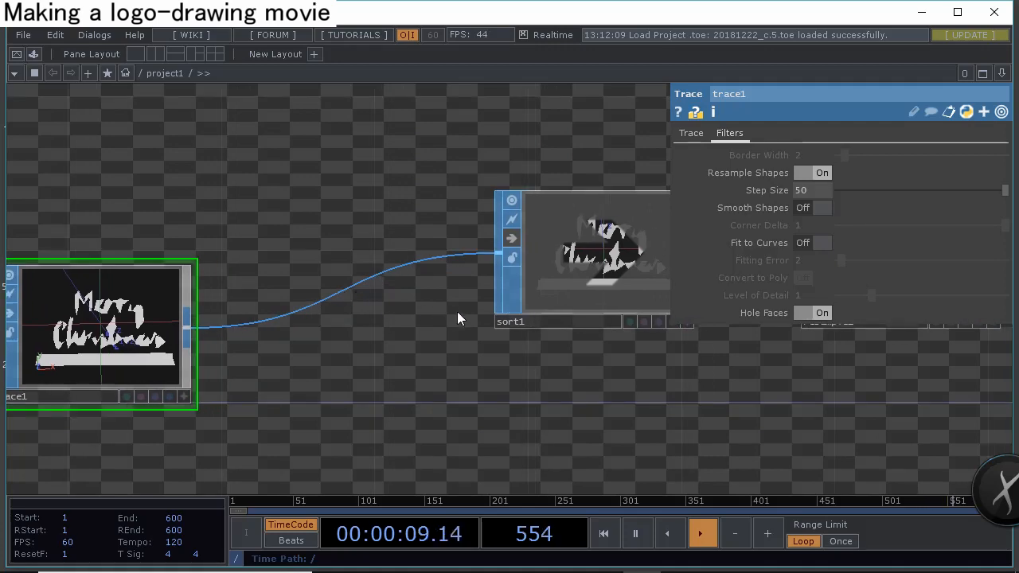
left_click_drag(468, 363, 186, 432)
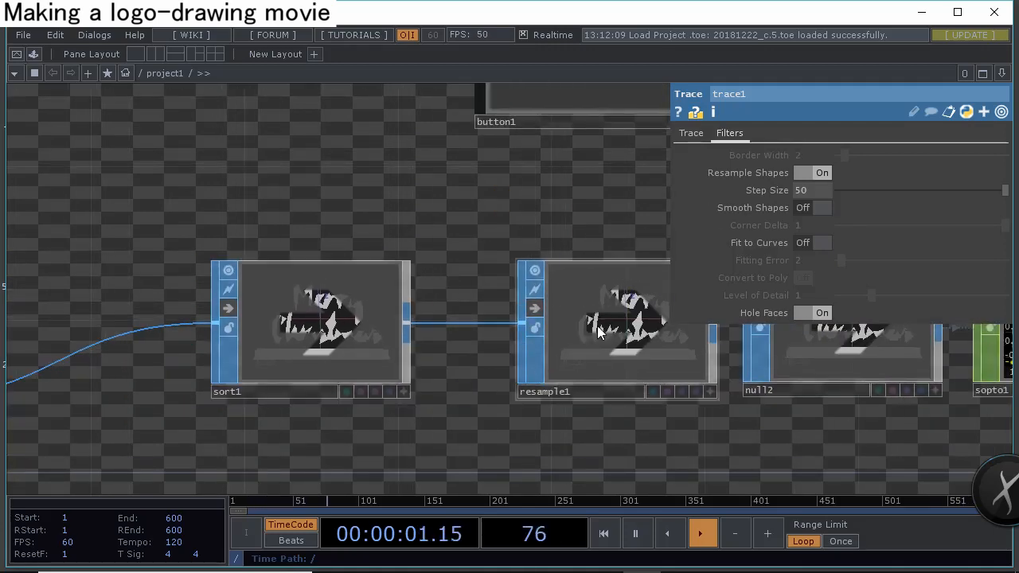
mouse_move(101, 460)
left_mouse_down()
mouse_move(382, 414)
mouse_move(565, 413)
left_mouse_up()
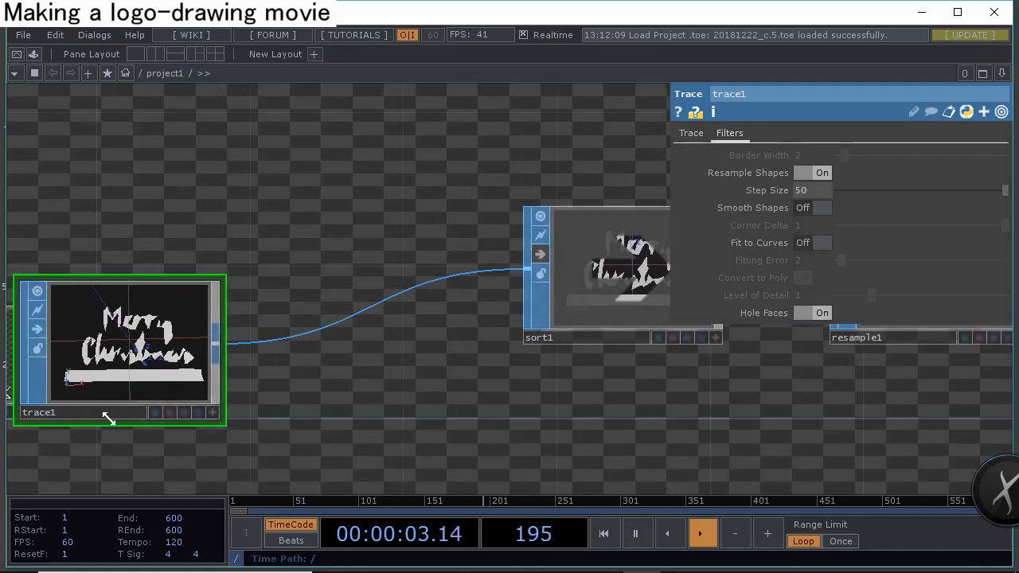
left_click_drag(106, 416, 523, 343)
scroll(523, 343, "up", 5)
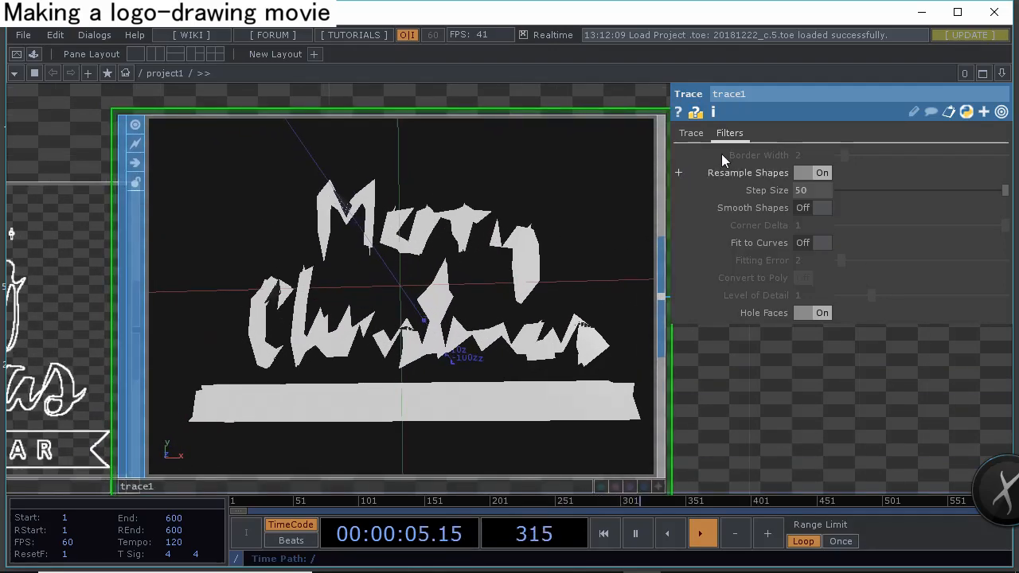
left_click(717, 114)
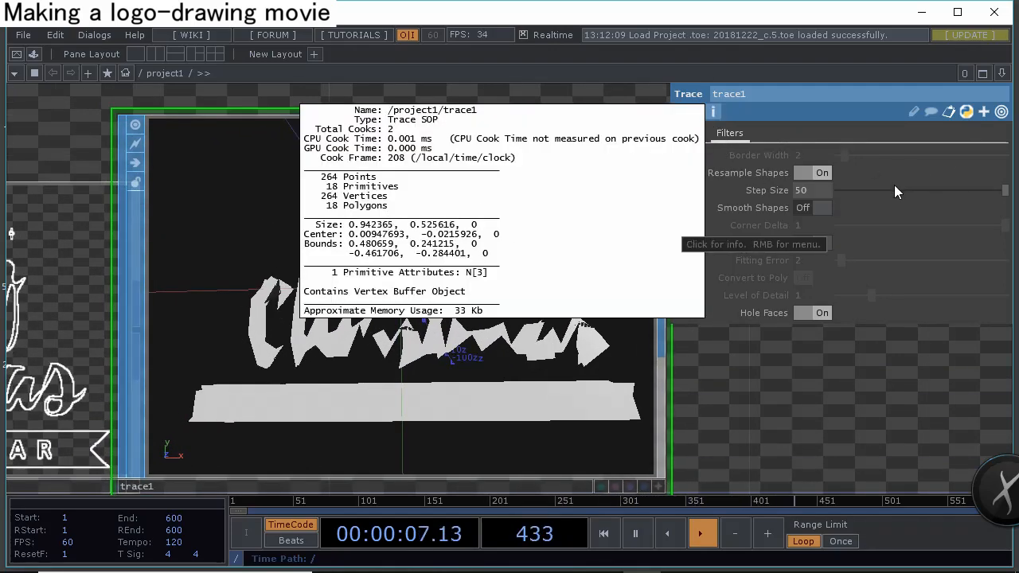
Set trace1's Step Size to 3 so the traced shapes follow the lettering closely
mouse_move(894, 191)
left_mouse_down()
mouse_move(946, 193)
mouse_move(878, 198)
mouse_move(854, 212)
left_mouse_up()
scroll(384, 426, "up", 2)
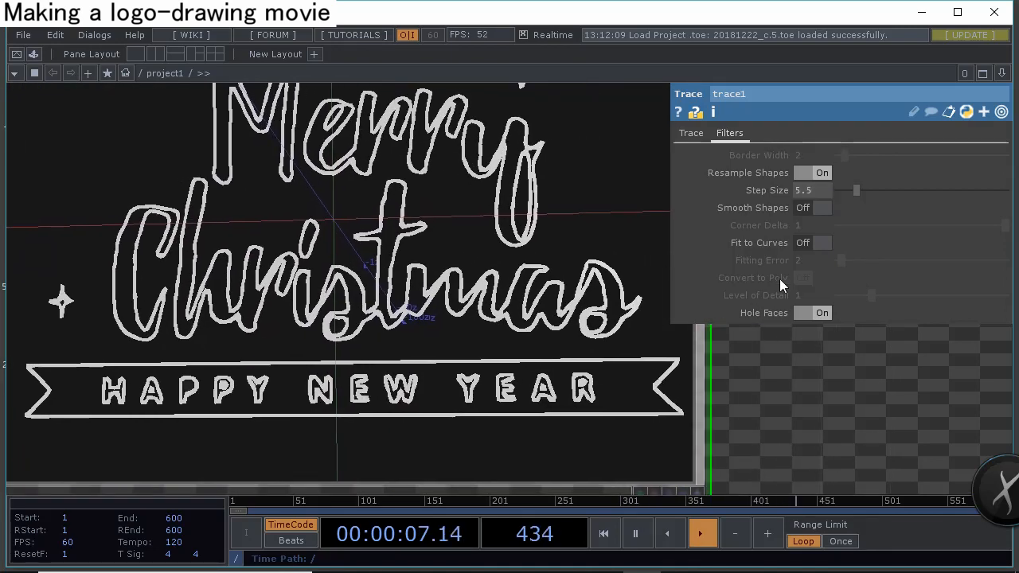
type("3")
key("Return")
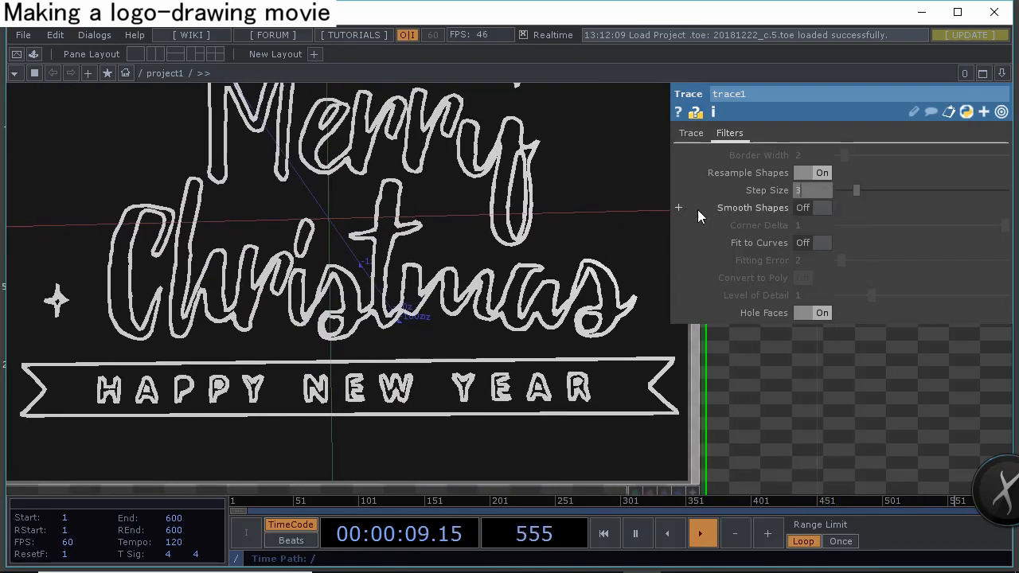
Check trace1's geometry information and raise its Threshold to 0.9 to thin the traced lettering
left_click(716, 112)
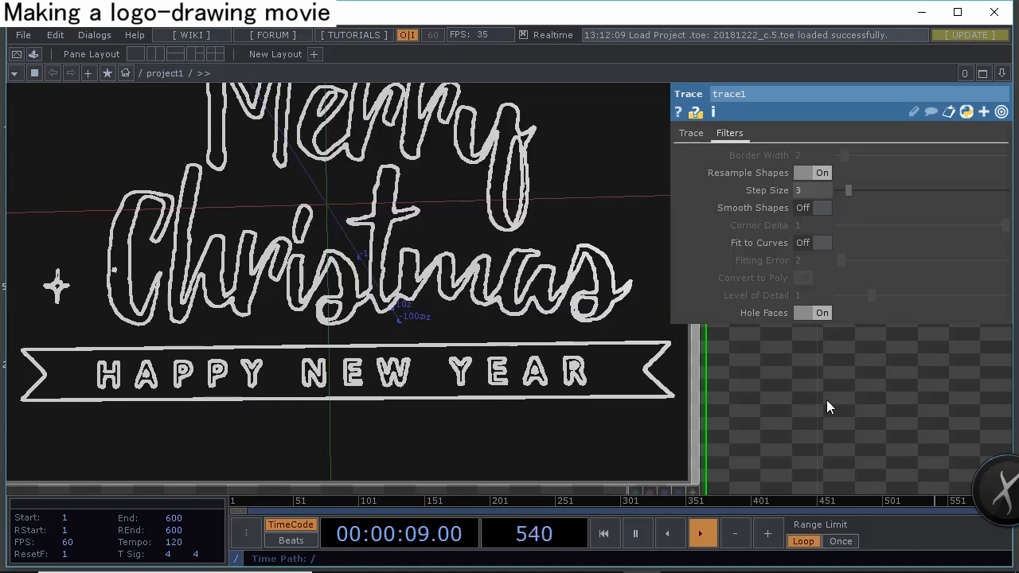
scroll(653, 355, "down", 4)
scroll(380, 262, "up", 4)
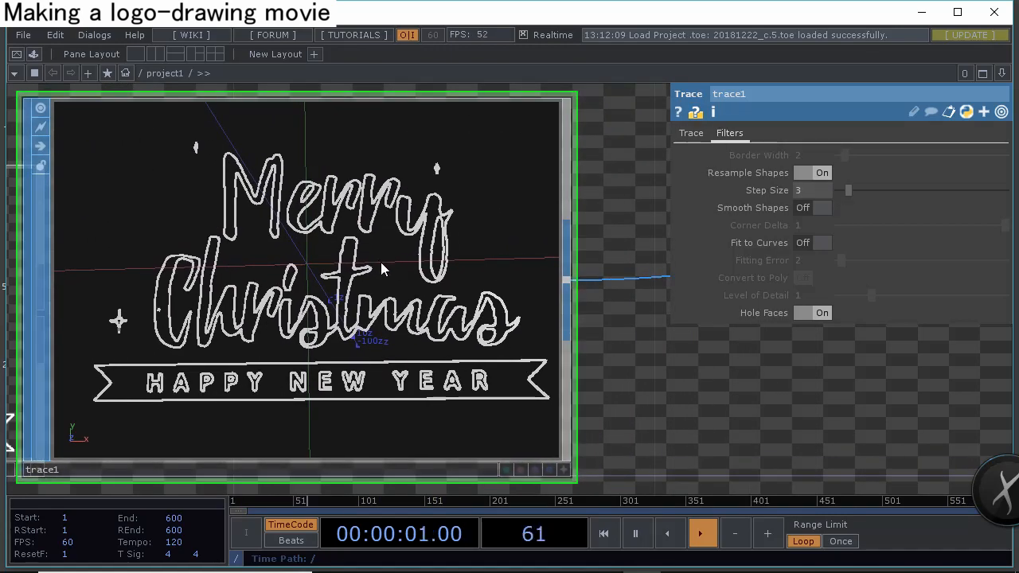
scroll(316, 314, "down", 1)
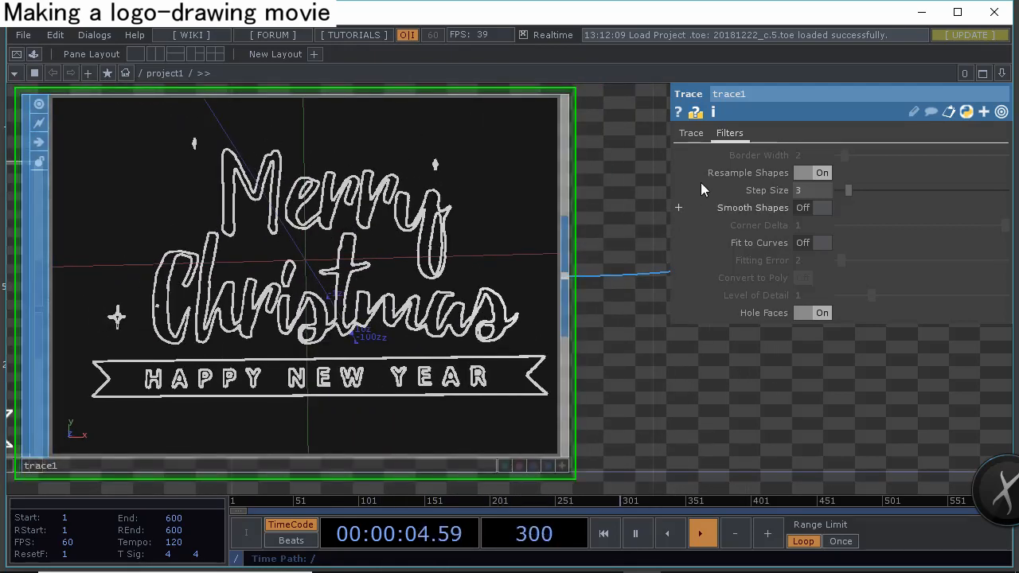
left_click(689, 134)
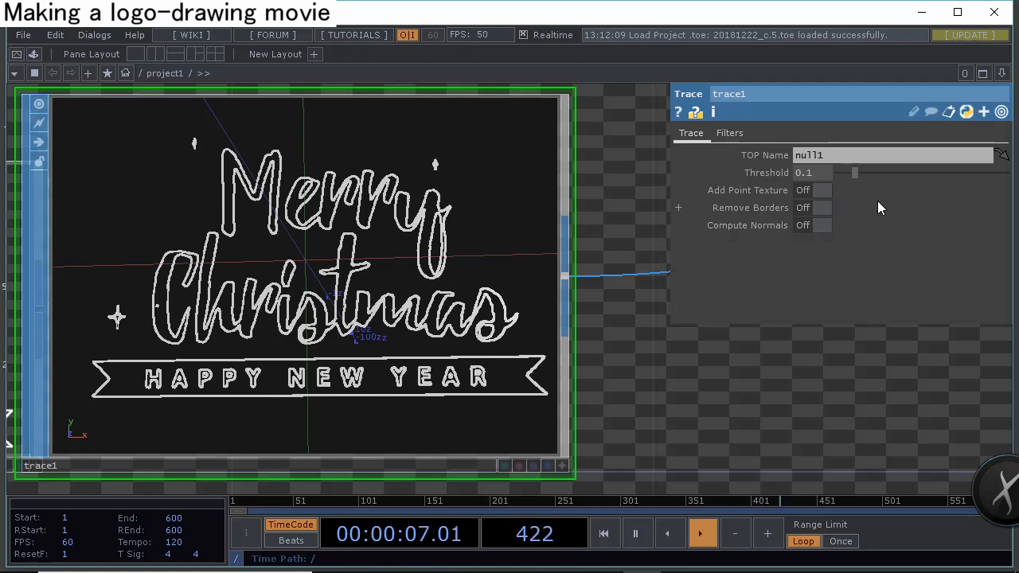
scroll(532, 265, "up", 3)
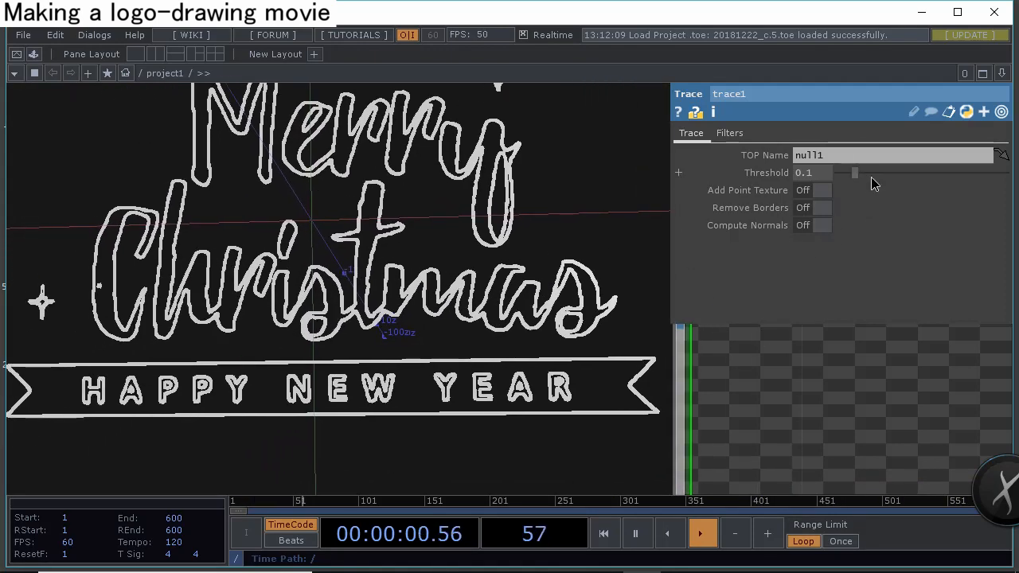
mouse_move(873, 182)
left_mouse_down()
mouse_move(916, 173)
mouse_move(871, 177)
mouse_move(978, 175)
mouse_move(990, 186)
left_mouse_up()
scroll(393, 321, "down", 5)
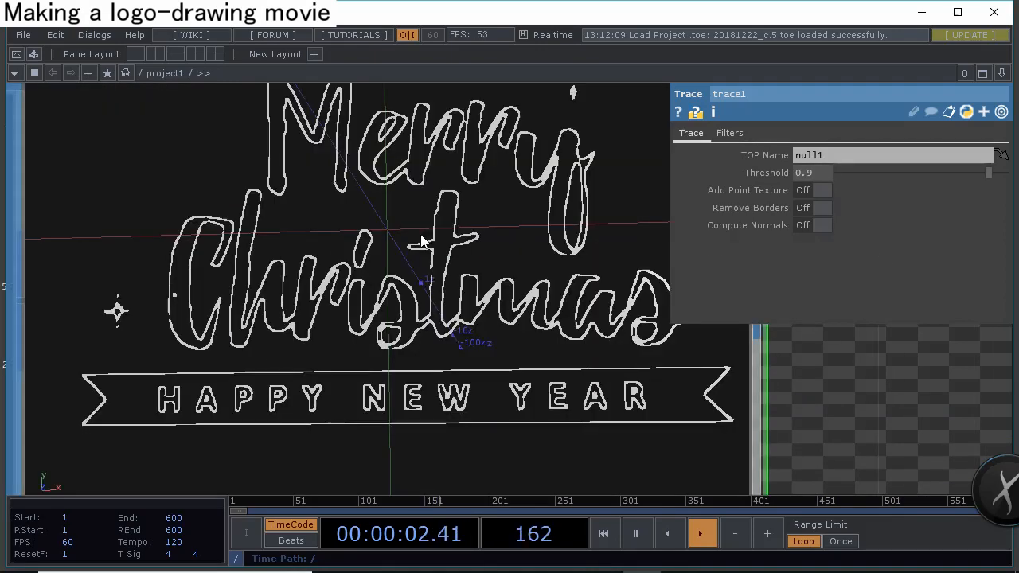
Turn off the bypass on sort1 and resample1 so they process the traced lettering
scroll(502, 279, "down", 4)
left_click_drag(793, 336, 263, 358)
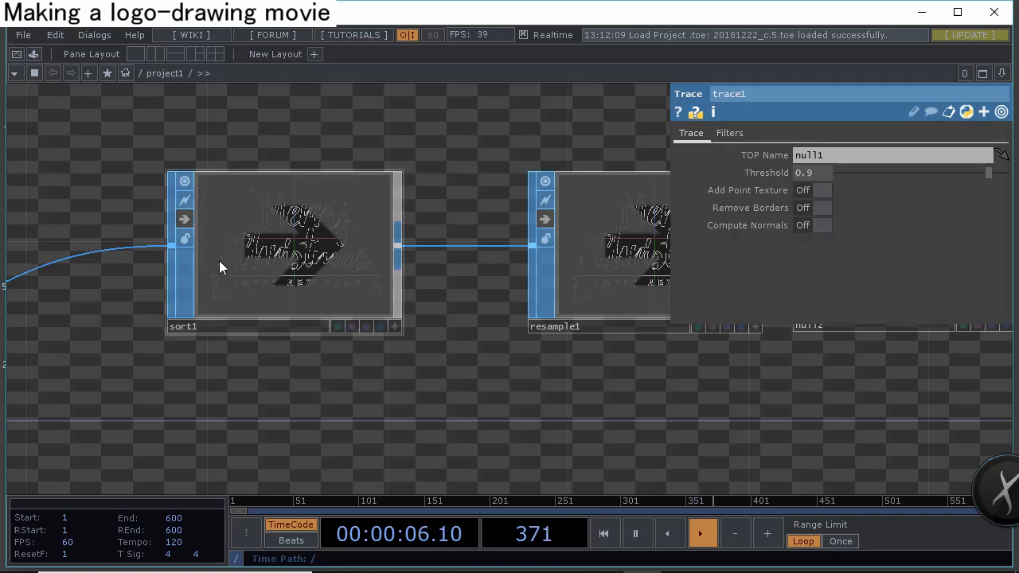
left_click(190, 224)
left_click_drag(442, 300, 206, 294)
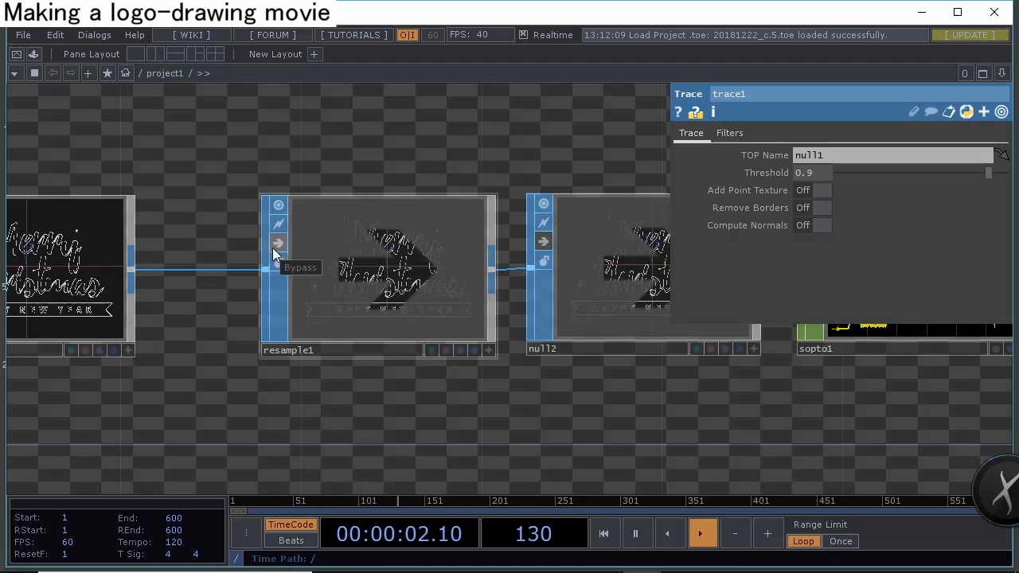
left_click(277, 242)
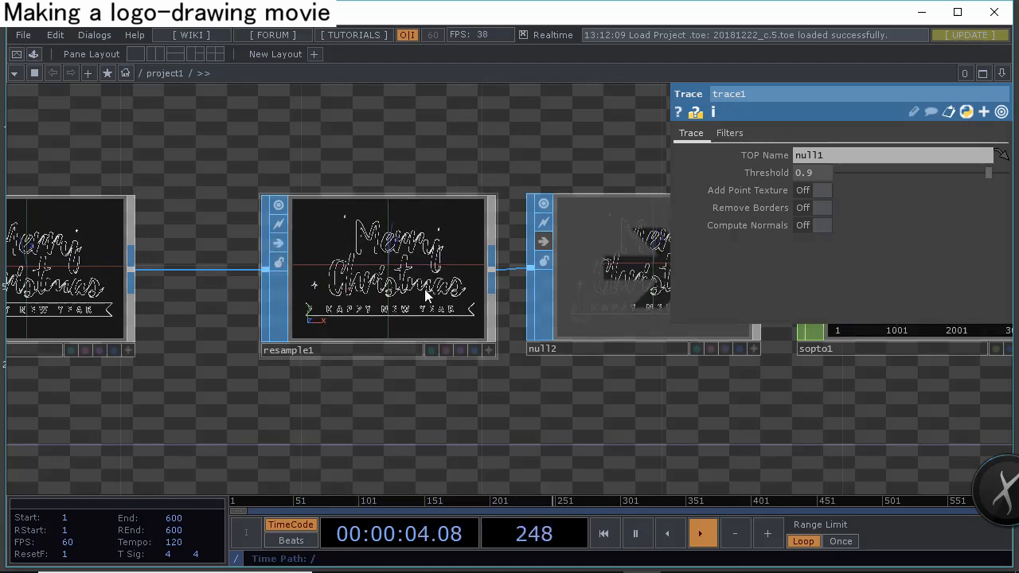
Check resample1's segment length settings and geometry, and turn off the bypass on null2 so the points reach sopto1
scroll(424, 289, "up", 5)
left_click(372, 307)
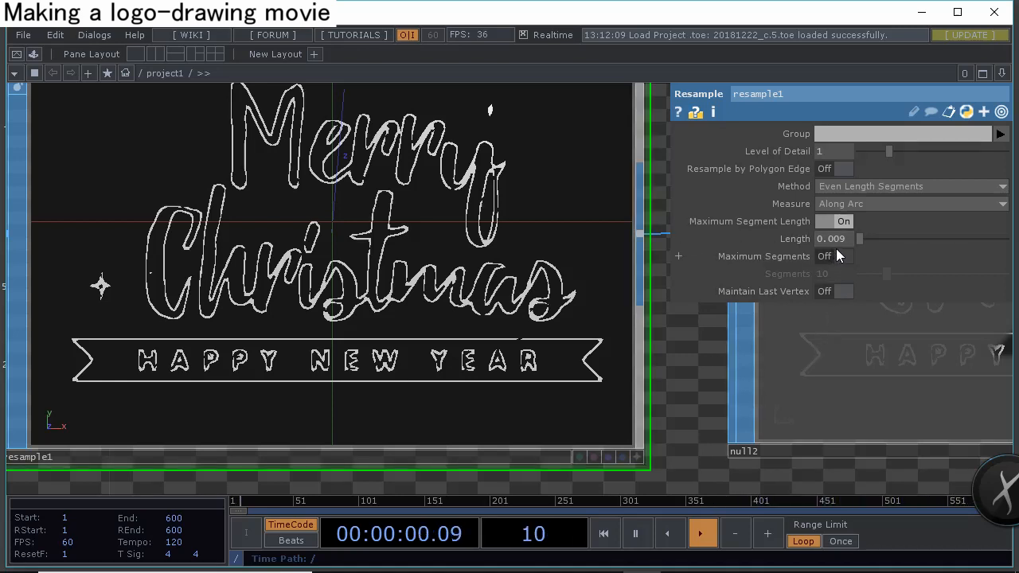
mouse_move(713, 115)
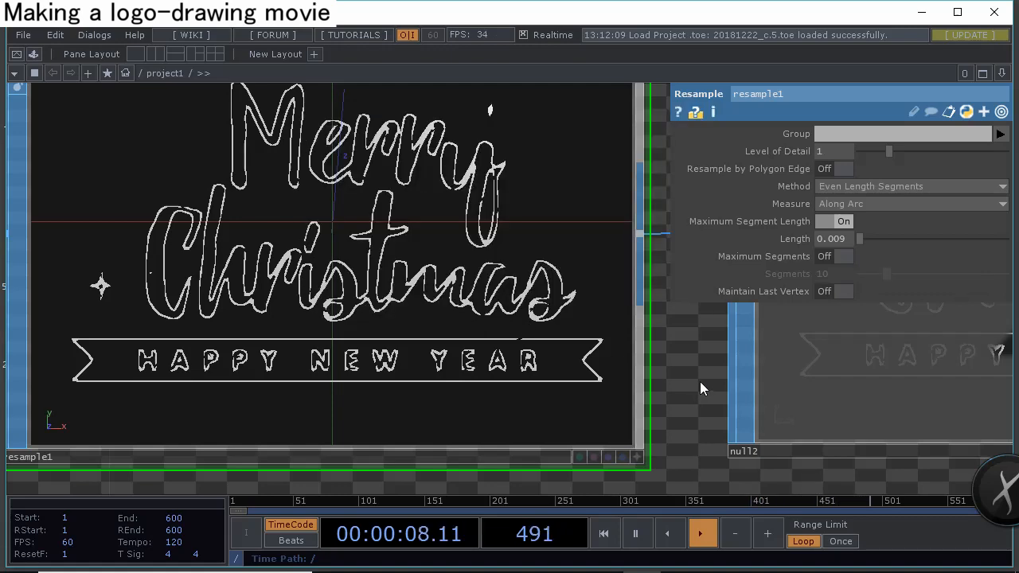
scroll(571, 402, "down", 5)
left_click_drag(567, 400, 403, 401)
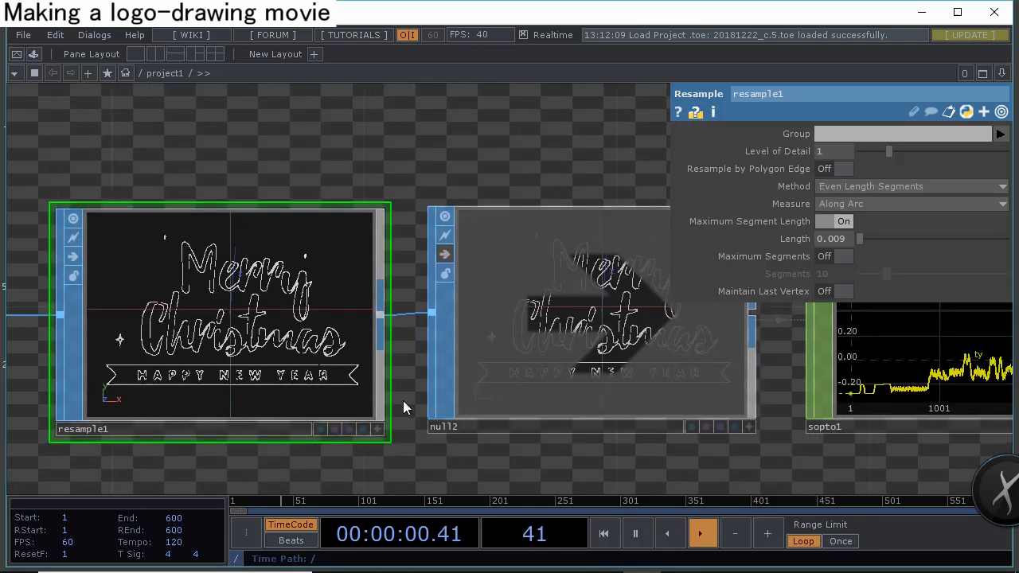
left_click(449, 256)
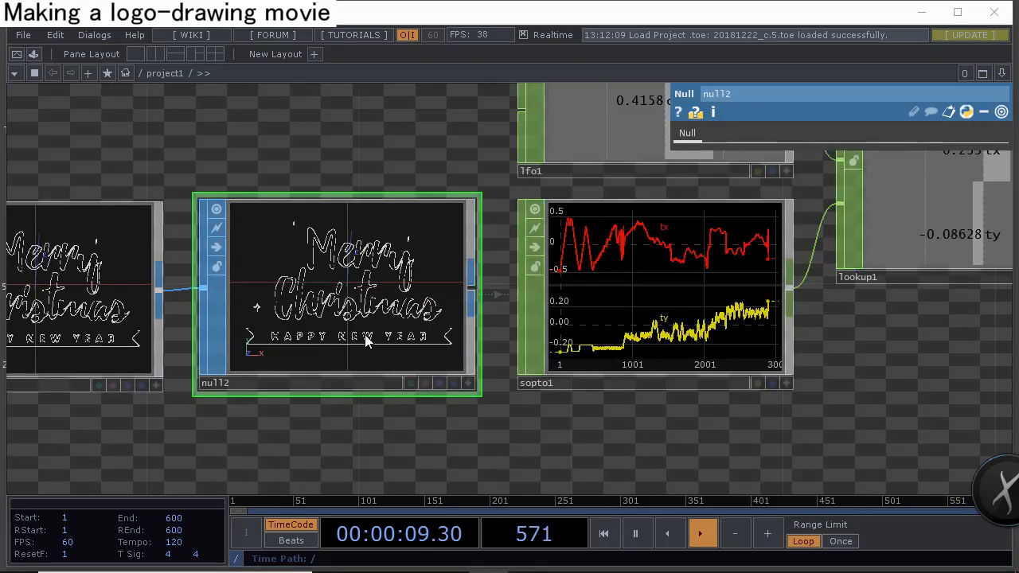
Check the drawn logo in feedback1 and over1, and switch on the start! button in button1 to clear the drawing
scroll(350, 351, "down", 5)
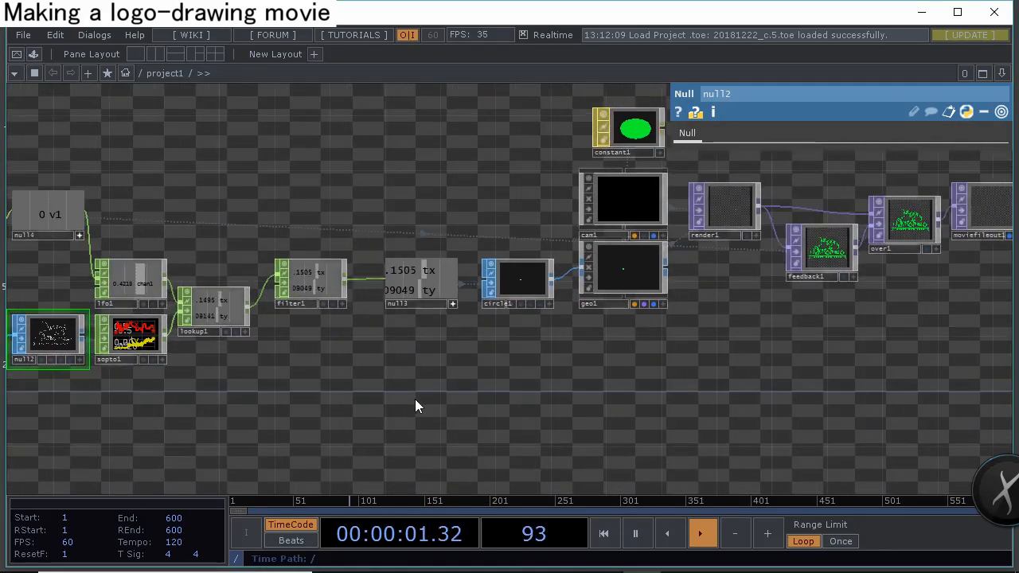
scroll(573, 295, "up", 5)
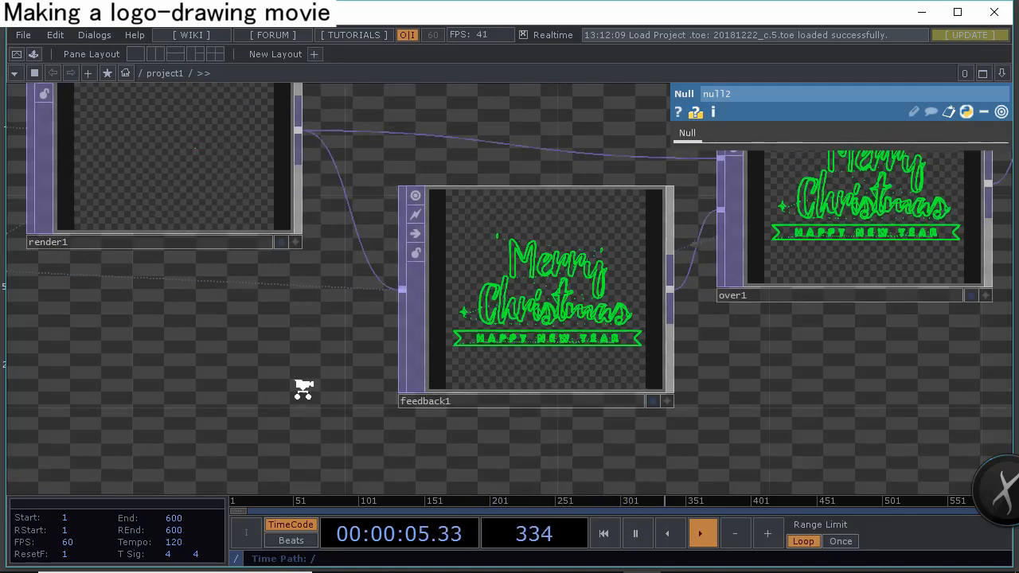
scroll(302, 387, "down", 4)
mouse_move(302, 388)
left_mouse_down()
mouse_move(354, 388)
mouse_move(313, 382)
left_mouse_up()
scroll(313, 382, "down", 3)
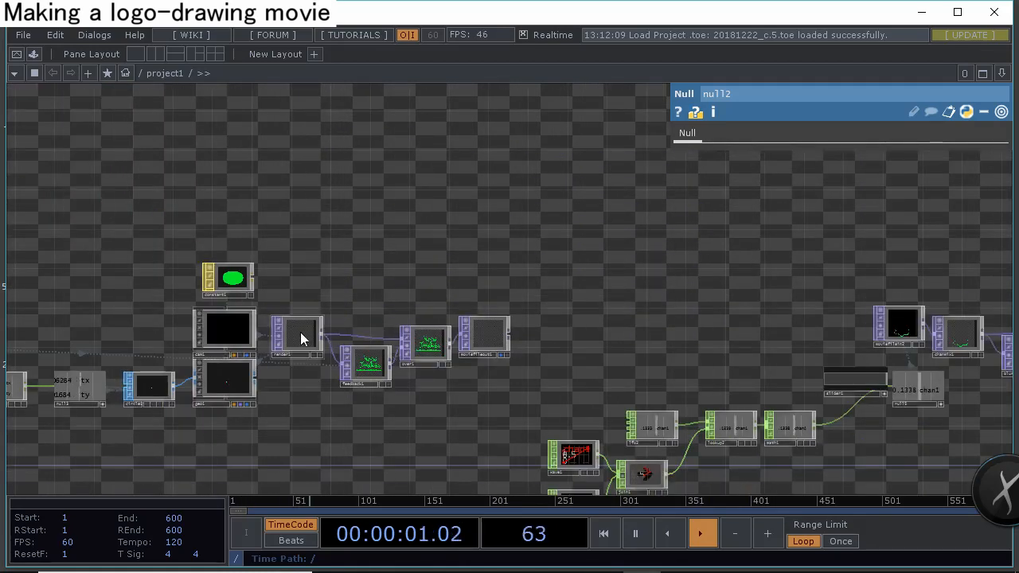
scroll(300, 332, "up", 4)
scroll(249, 313, "up", 3)
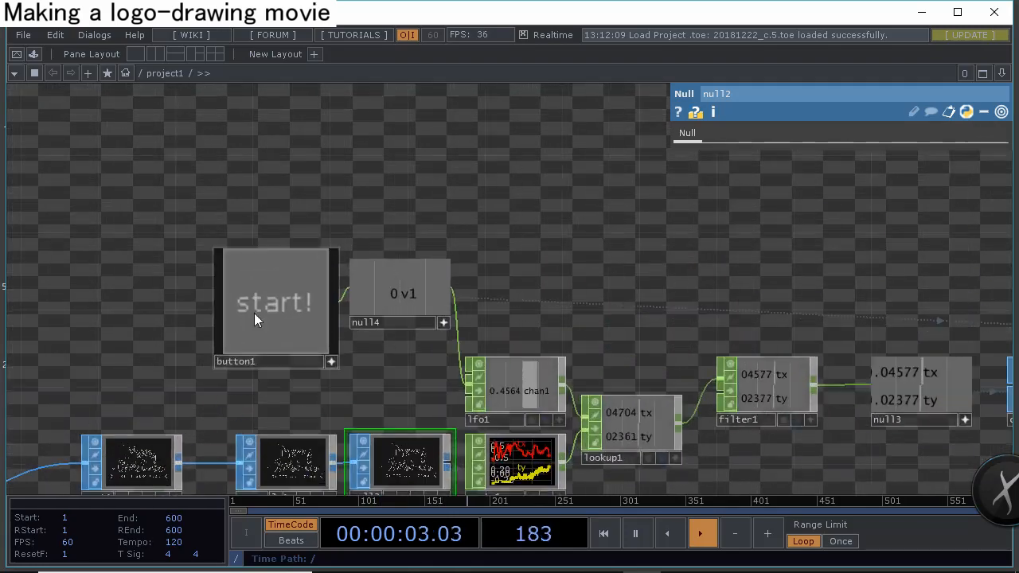
left_click(255, 313)
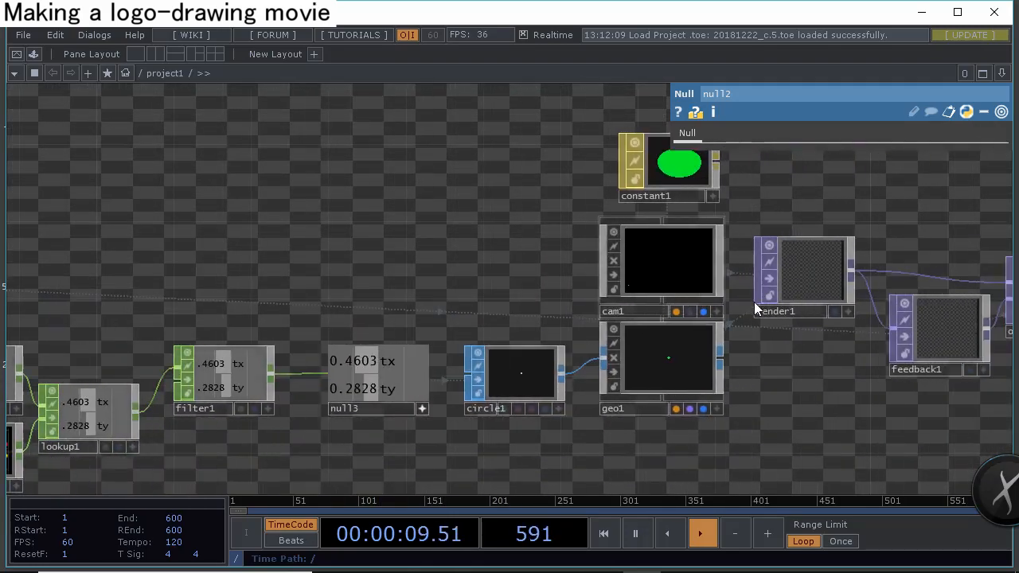
Set moviefileout1's output file to logo.mov on the desktop
left_click_drag(756, 308, 251, 356)
left_click_drag(607, 352, 496, 389)
scroll(496, 386, "up", 3)
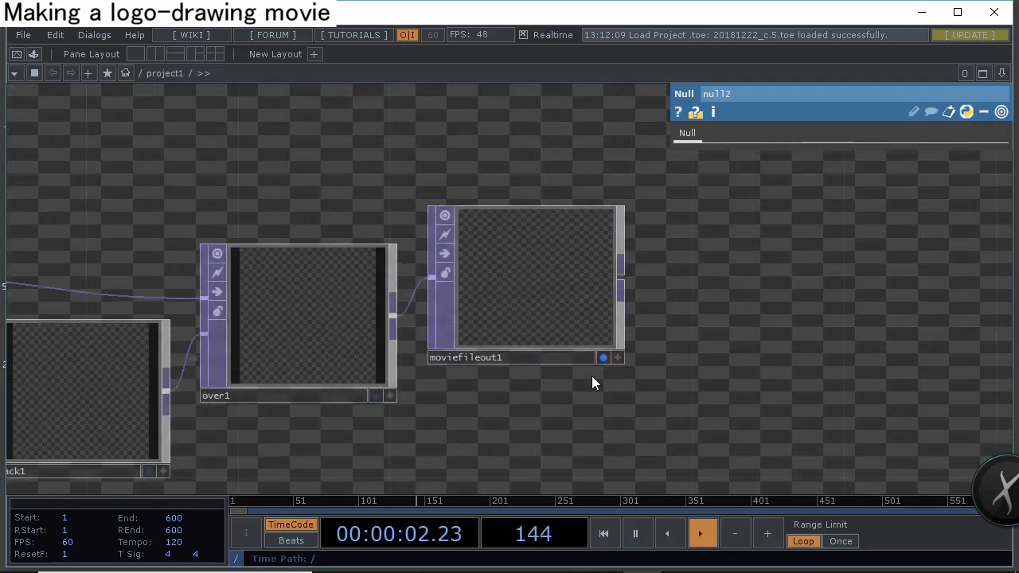
left_click(576, 338)
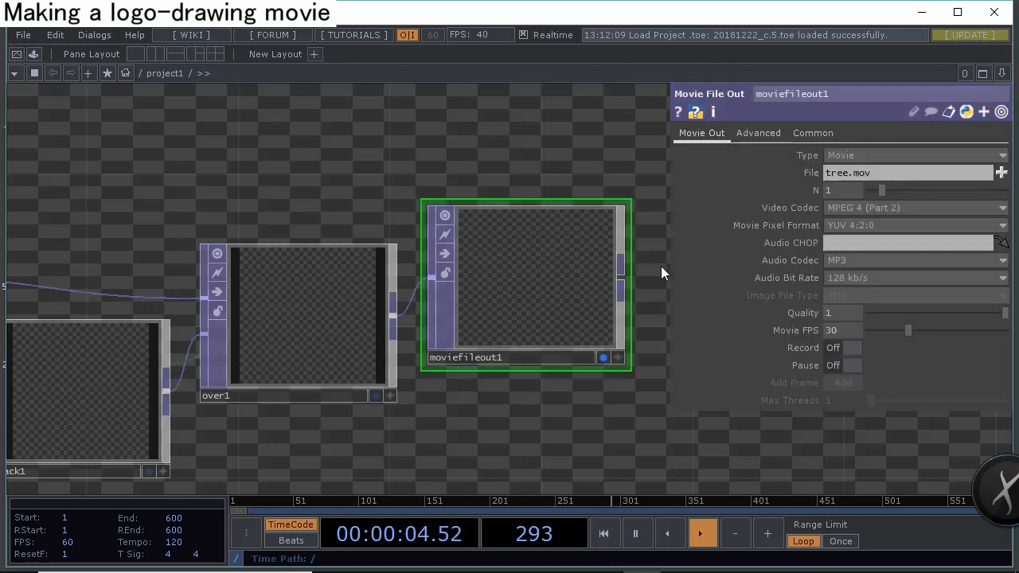
left_click(1000, 173)
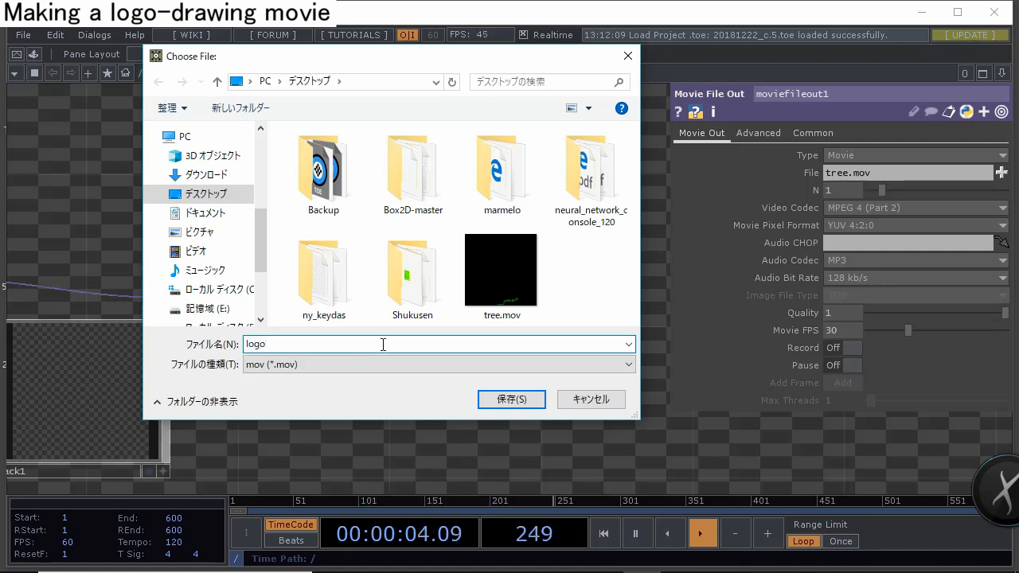
left_click(511, 399)
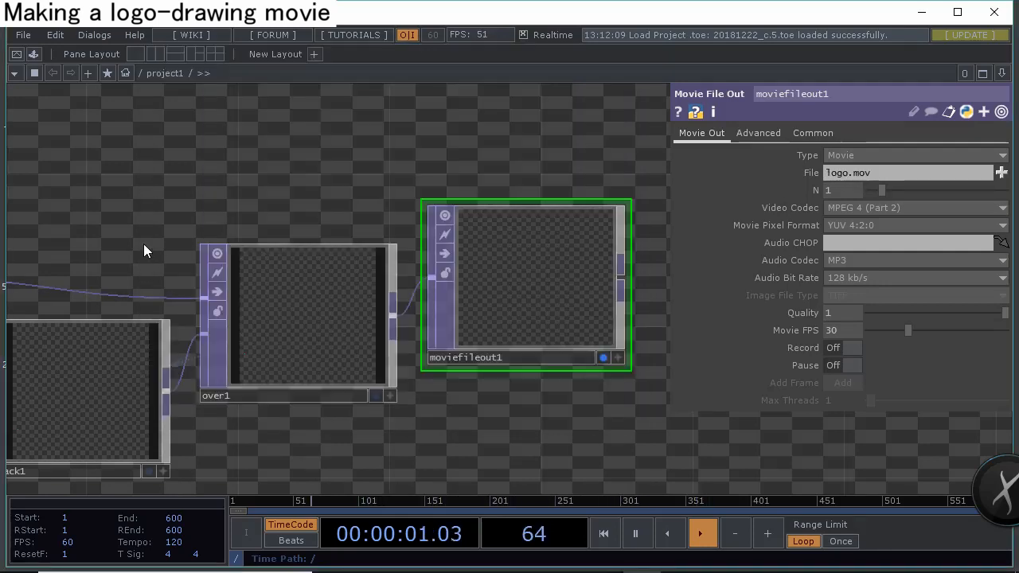
Record the logo drawing with moviefileout1, releasing the start! button to begin the drawing and ending the recording when it is complete
left_click_drag(144, 245, 470, 241)
left_click_drag(191, 191, 585, 258)
left_click_drag(311, 300, 605, 179)
left_click_drag(421, 228, 838, 199)
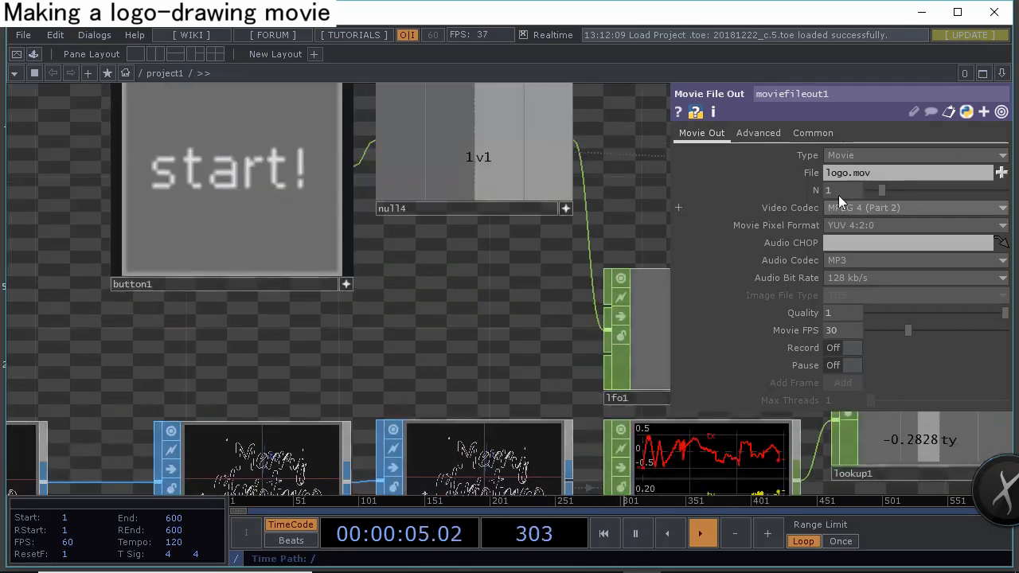
left_click(843, 351)
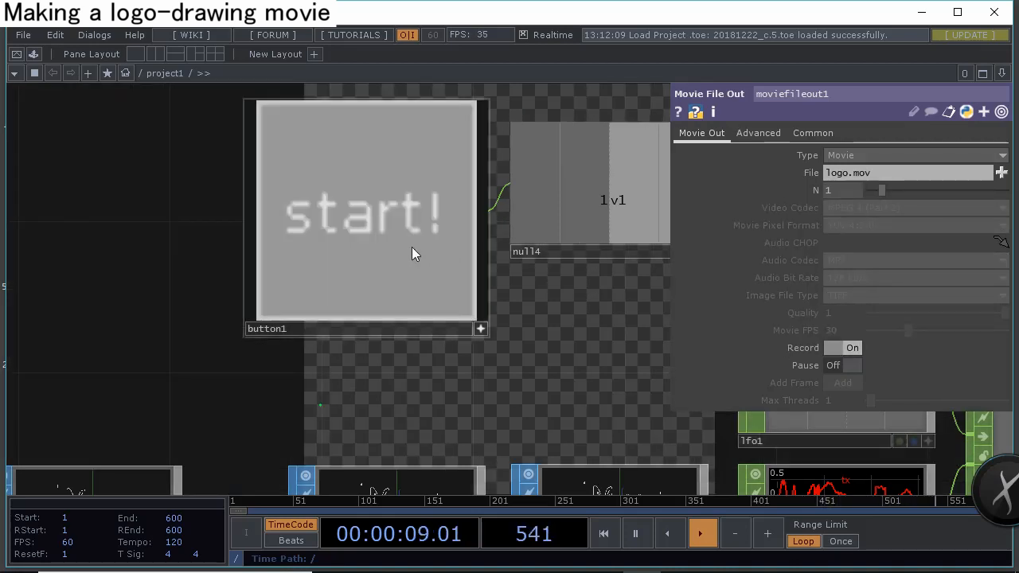
left_click(412, 247)
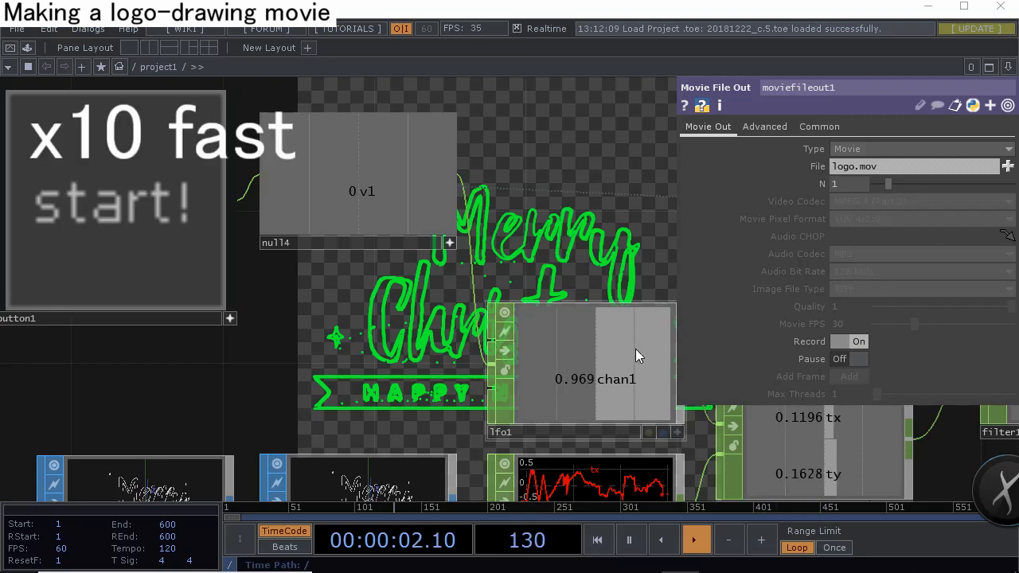
left_click(848, 344)
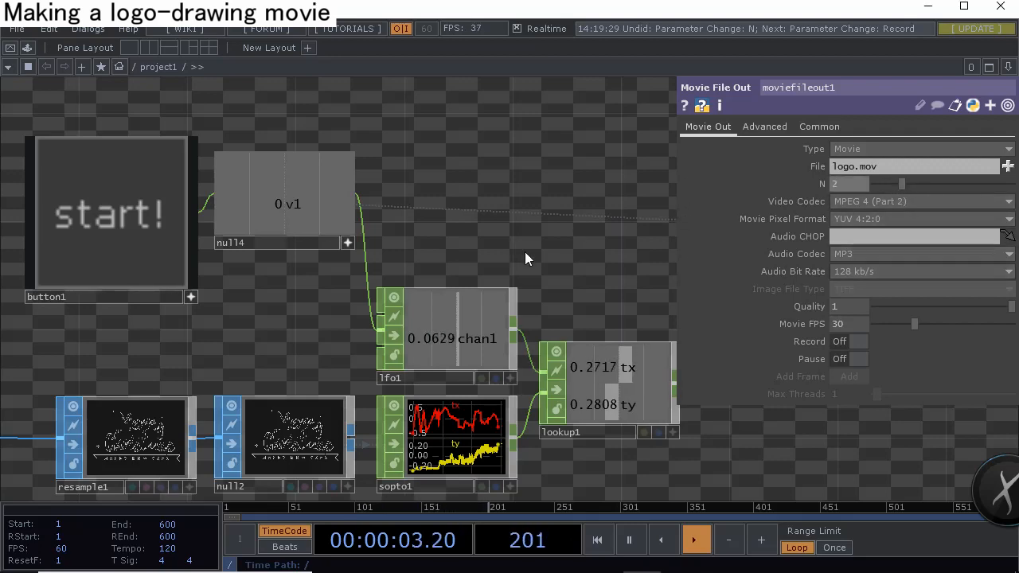
Duplicate the seven-node tree movie chain from moviefilein2 to null6 and place the copy above the original
left_click_drag(432, 239, 24, 285)
scroll(357, 270, "down", 3)
left_click_drag(557, 238, 40, 231)
left_click_drag(564, 284, 32, 305)
left_click_drag(337, 223, 80, 241)
scroll(204, 239, "down", 3)
left_click_drag(139, 280, 468, 326)
key("ctrl+v")
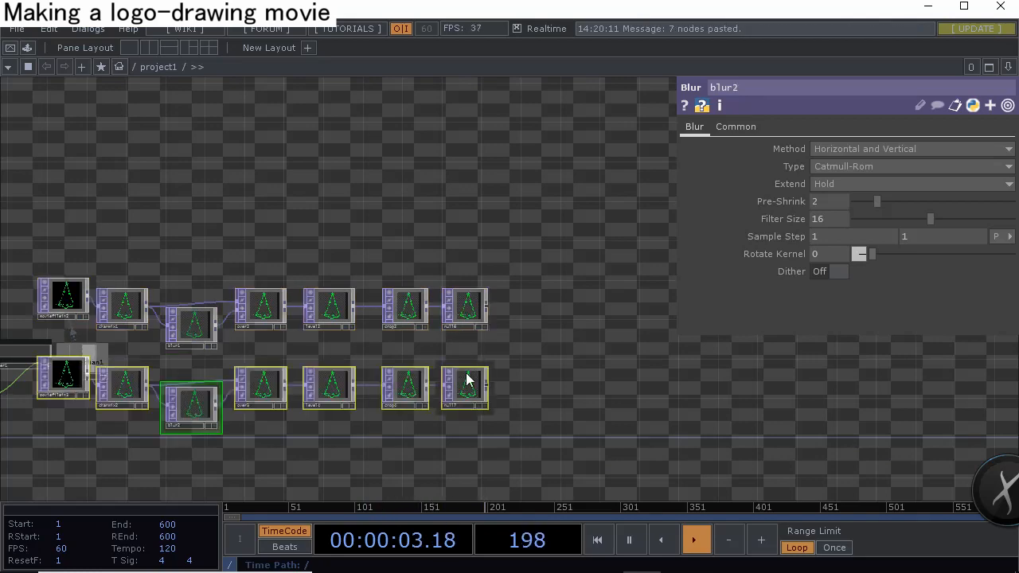
left_click_drag(466, 379, 450, 228)
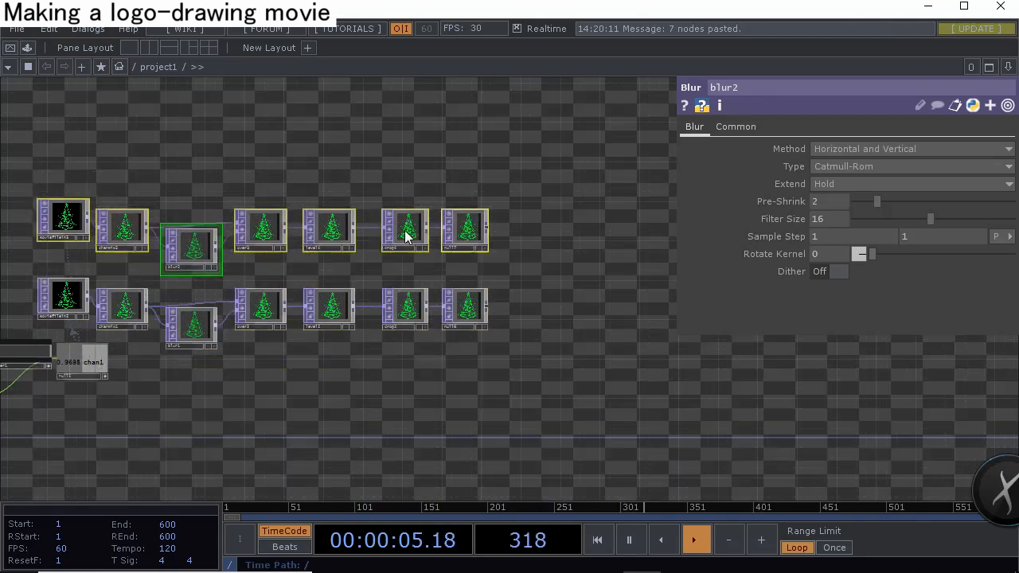
Load logo.mov from the desktop into the copied moviefilein3 in place of the tree movie
left_click_drag(55, 254, 186, 252)
scroll(186, 252, "up", 4)
left_click(199, 181)
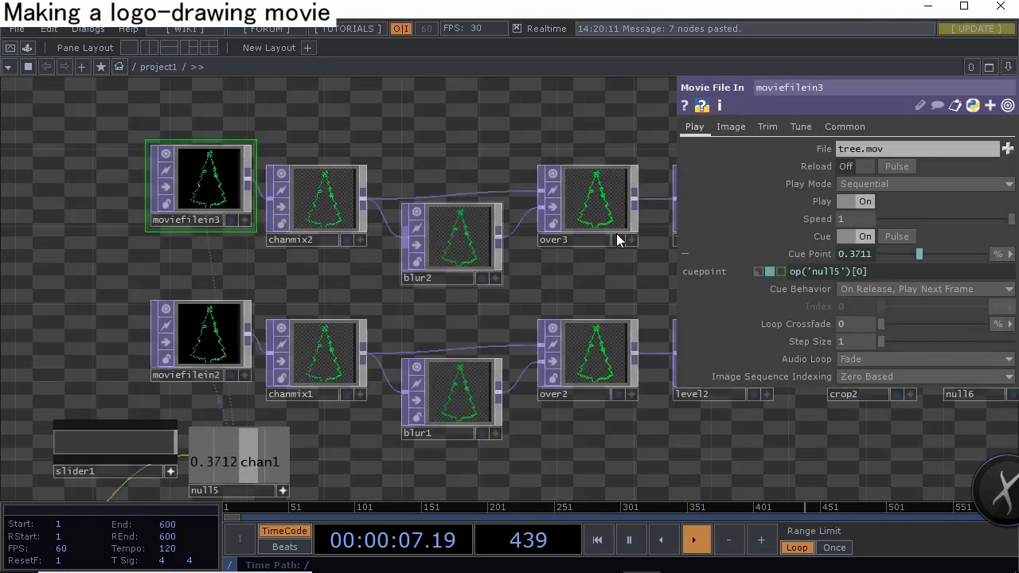
left_click(1007, 149)
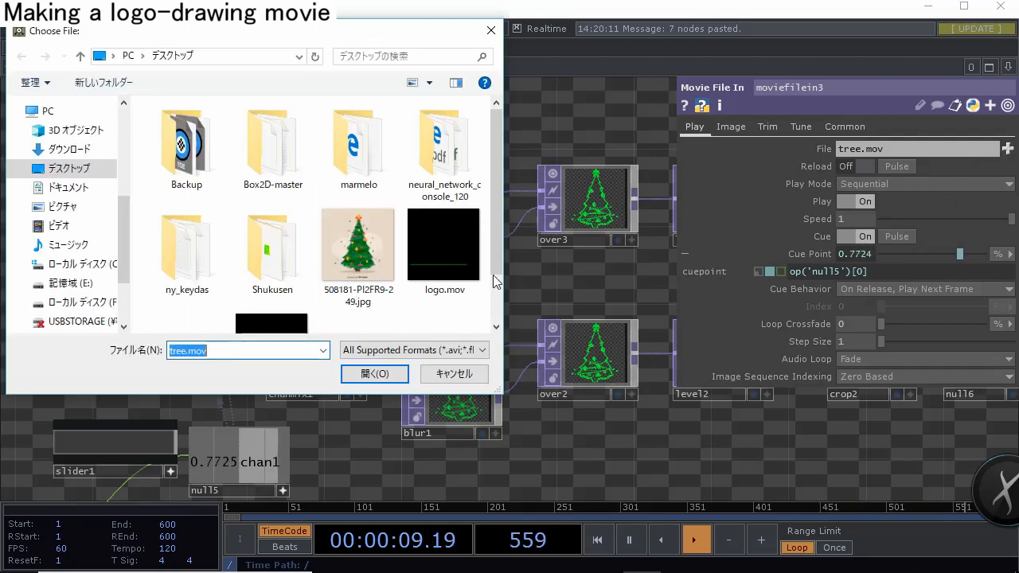
left_click(444, 239)
left_click(377, 371)
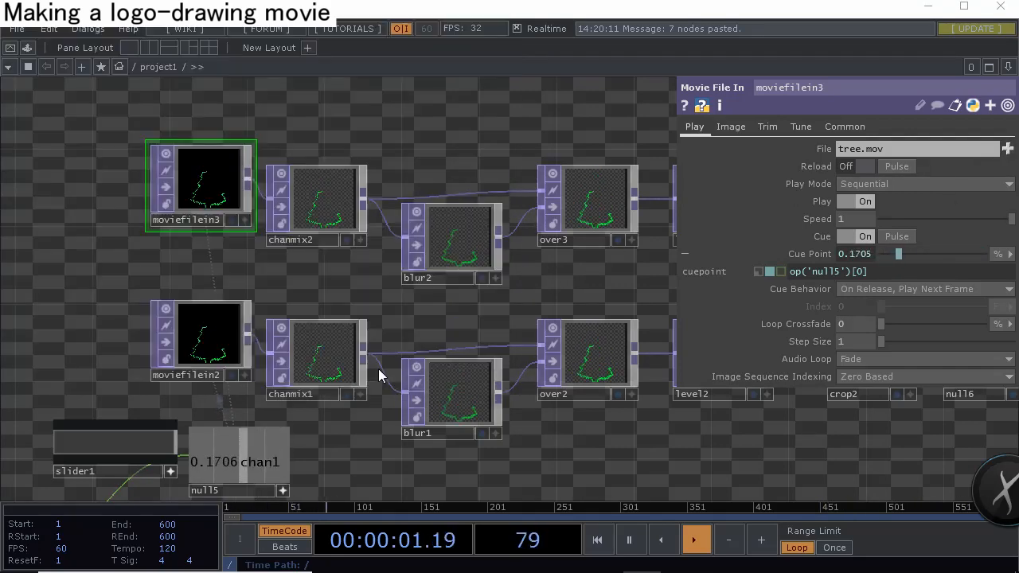
Set crop4 in the logo chain to crop left 0.019, right 1, bottom 0.174 and top 0.82
scroll(183, 159, "up", 5)
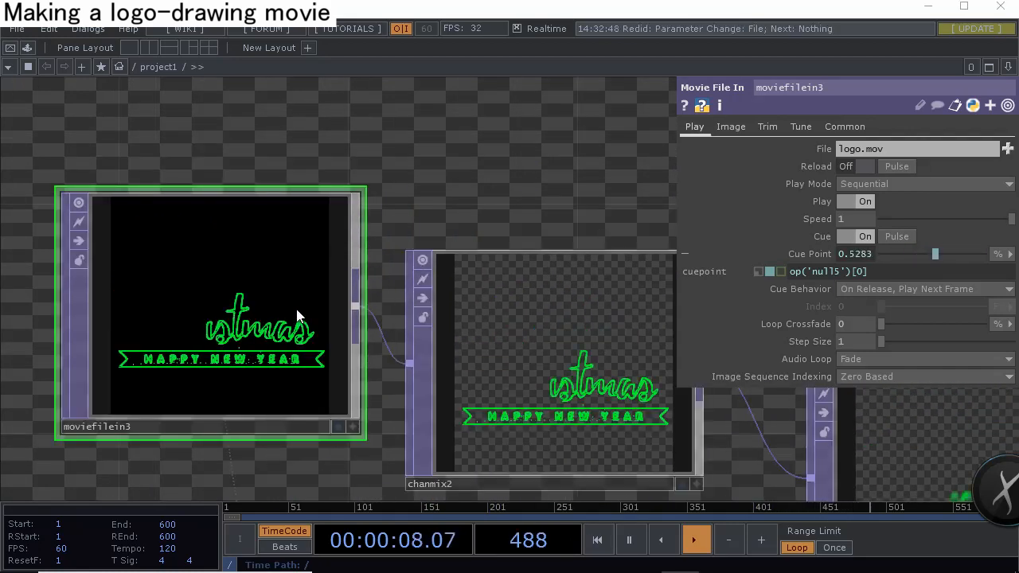
scroll(280, 258, "down", 2)
left_click_drag(380, 211, 268, 186)
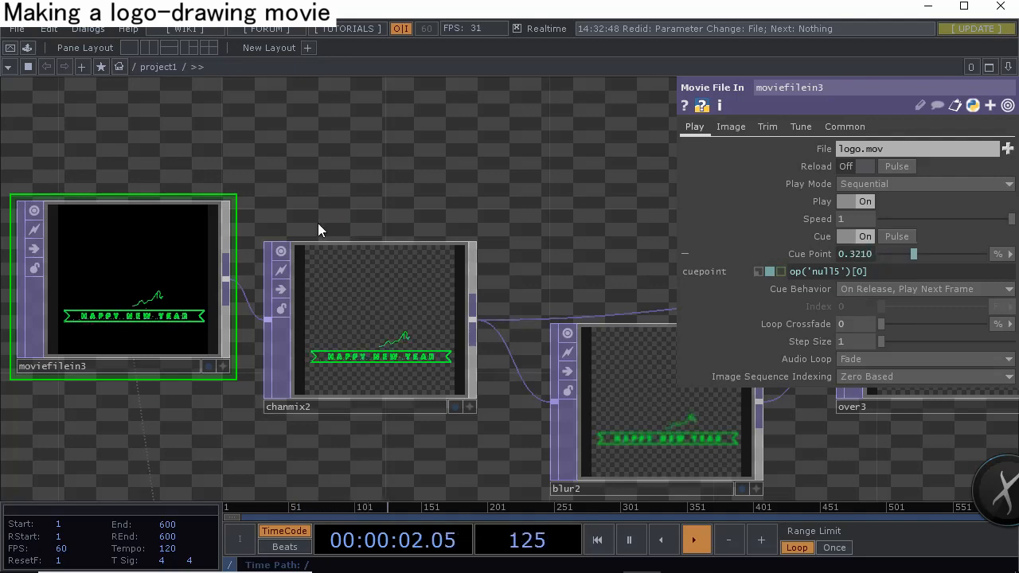
left_click_drag(364, 211, 70, 245)
left_click_drag(509, 217, 52, 229)
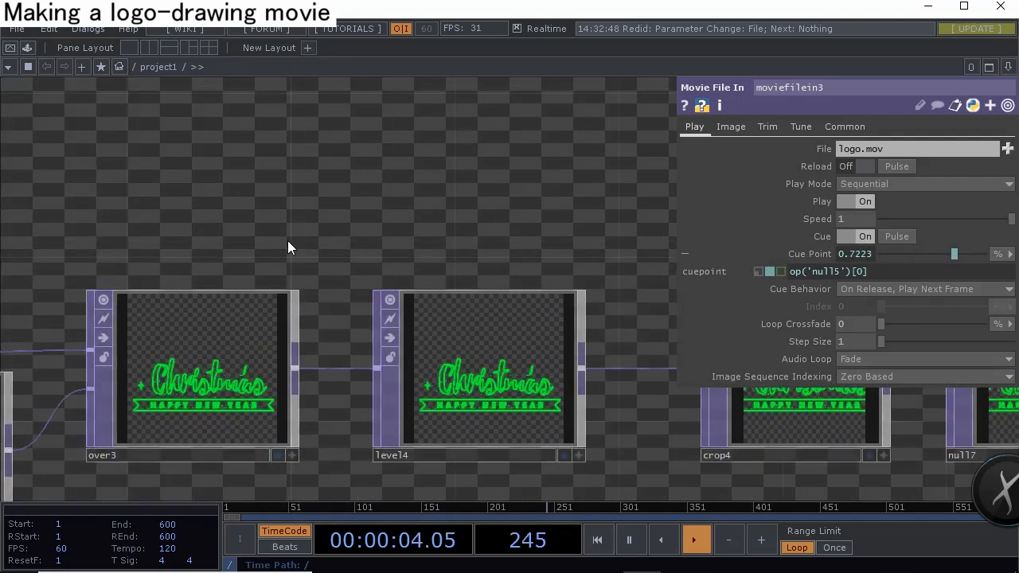
left_click_drag(353, 227, 181, 182)
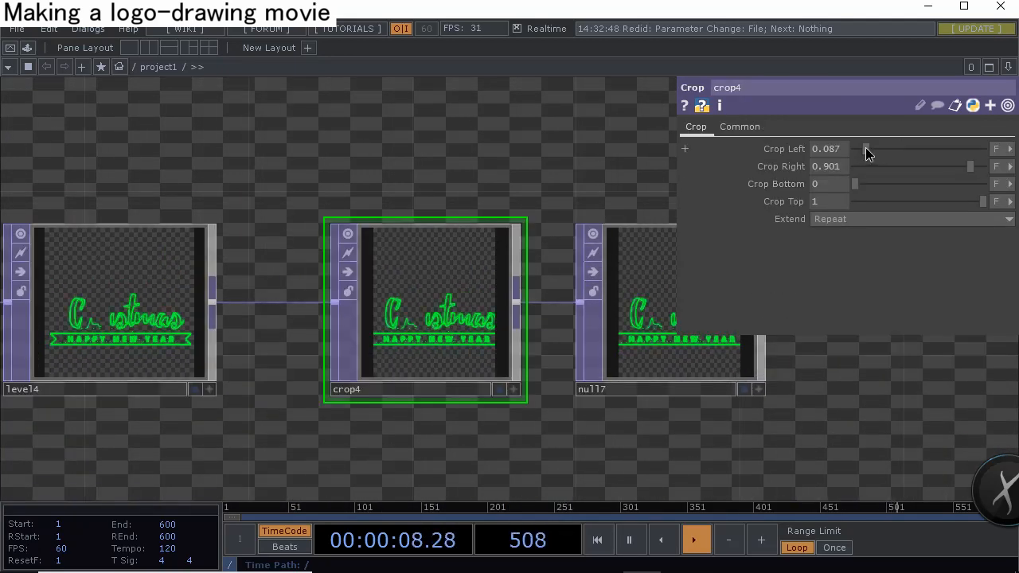
left_click_drag(865, 148, 856, 149)
left_click_drag(971, 165, 983, 166)
left_click_drag(854, 184, 878, 180)
left_click_drag(983, 202, 959, 202)
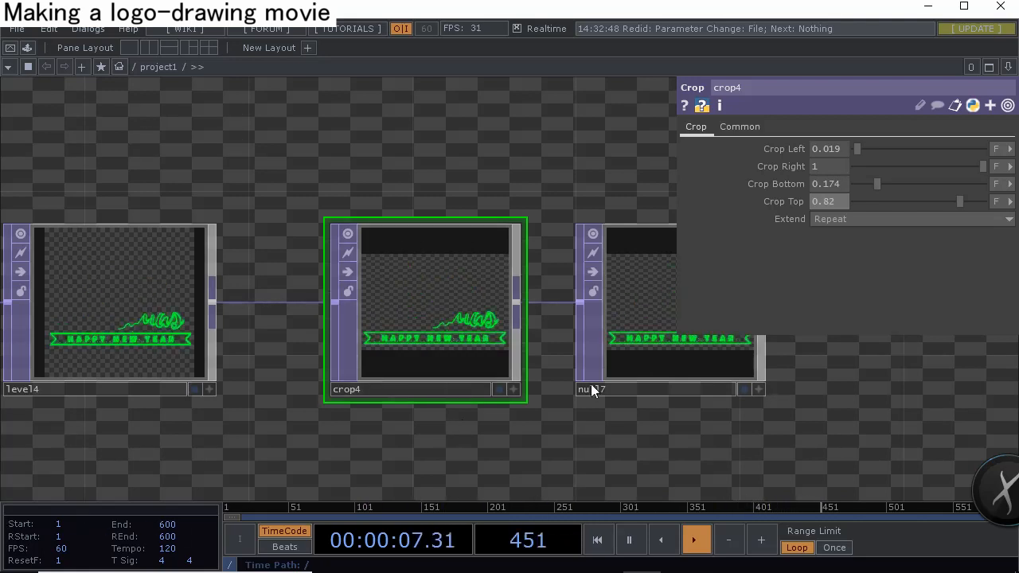
Move null7 farther away from crop4 to make room for another operator between them
left_click_drag(836, 367, 472, 371)
left_click_drag(340, 335, 539, 341)
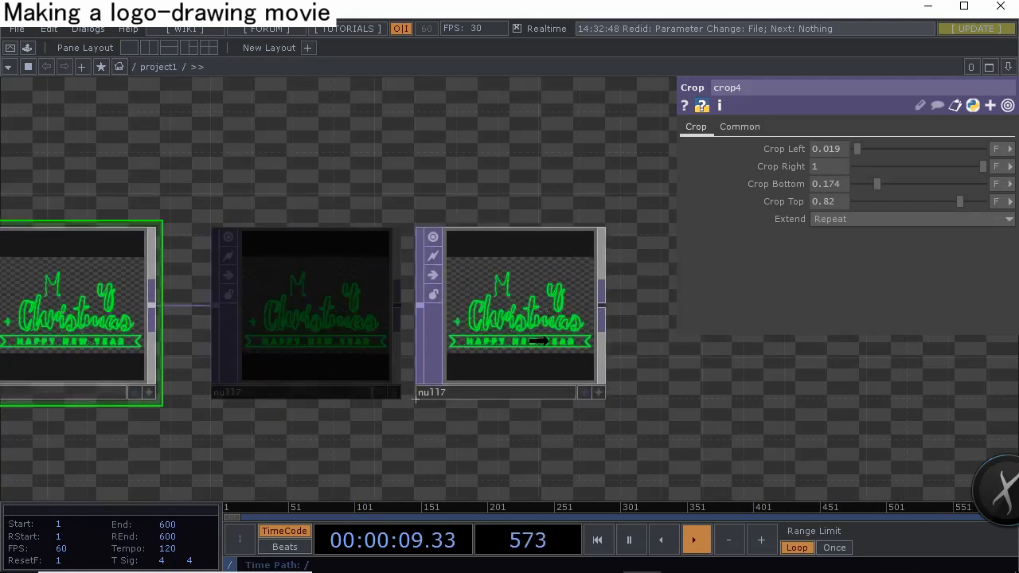
left_click_drag(415, 399, 456, 398)
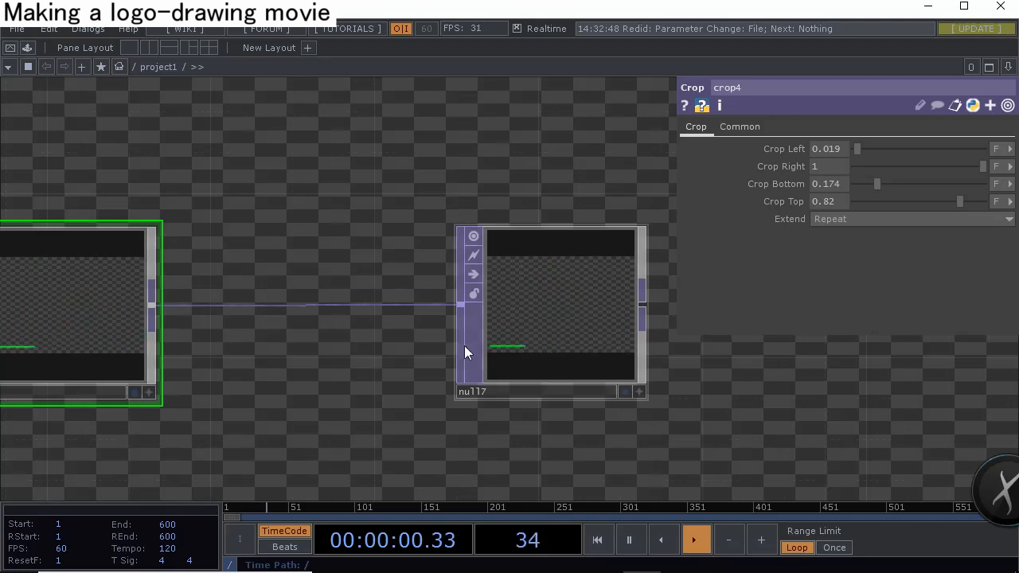
Insert an HSV Adjust TOP between crop4 and null7 and set its Hue Offset to 234
right_click(321, 299)
left_click(309, 307)
right_click(310, 306)
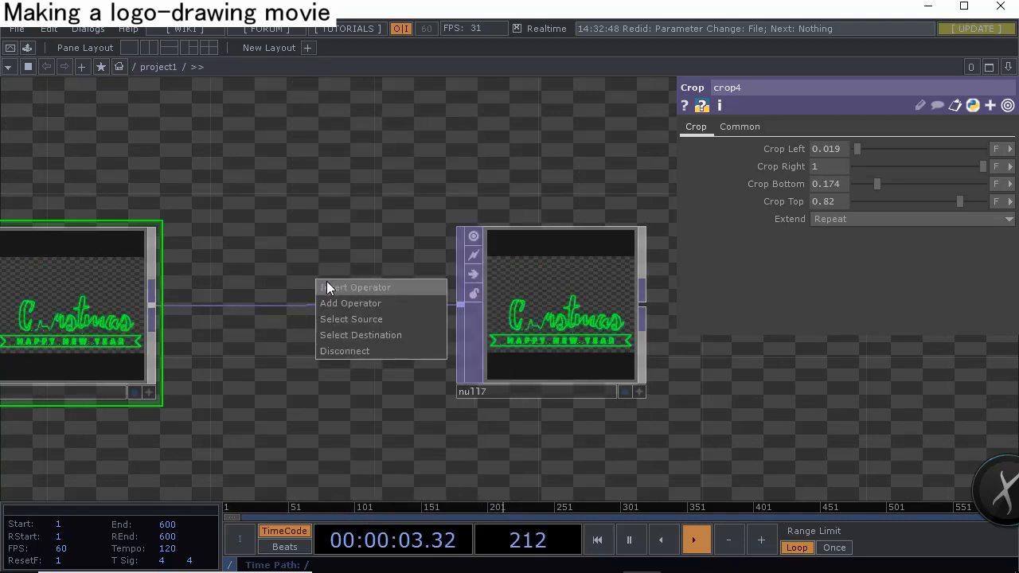
left_click(326, 284)
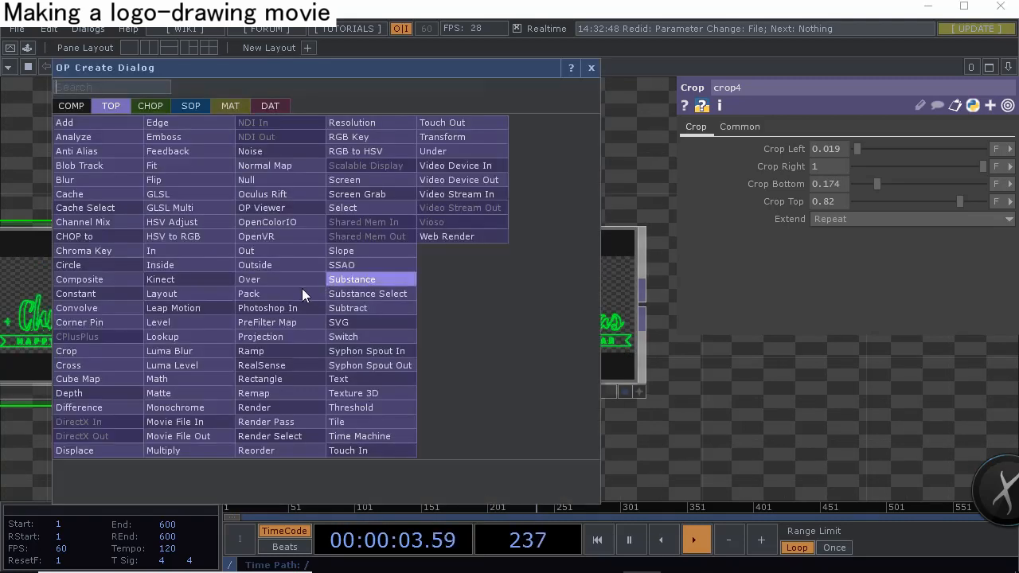
left_click(185, 234)
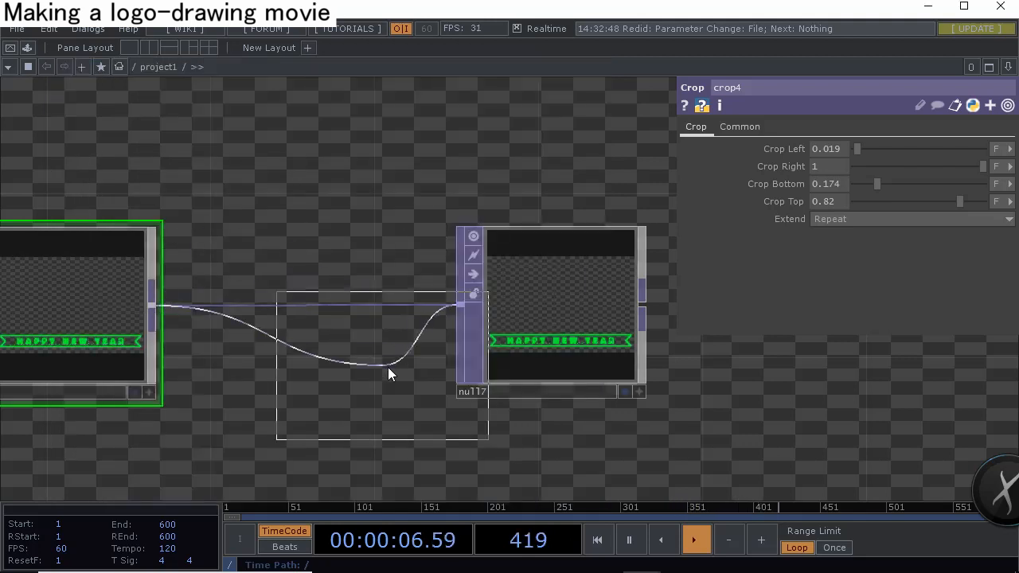
left_click(310, 306)
left_click_drag(330, 424, 378, 368)
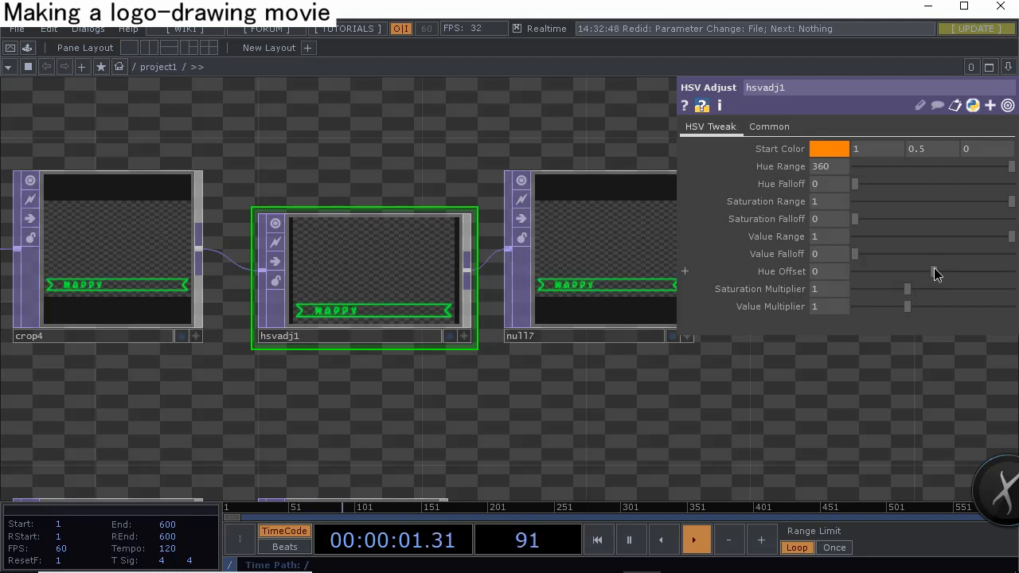
left_click_drag(934, 269, 985, 277)
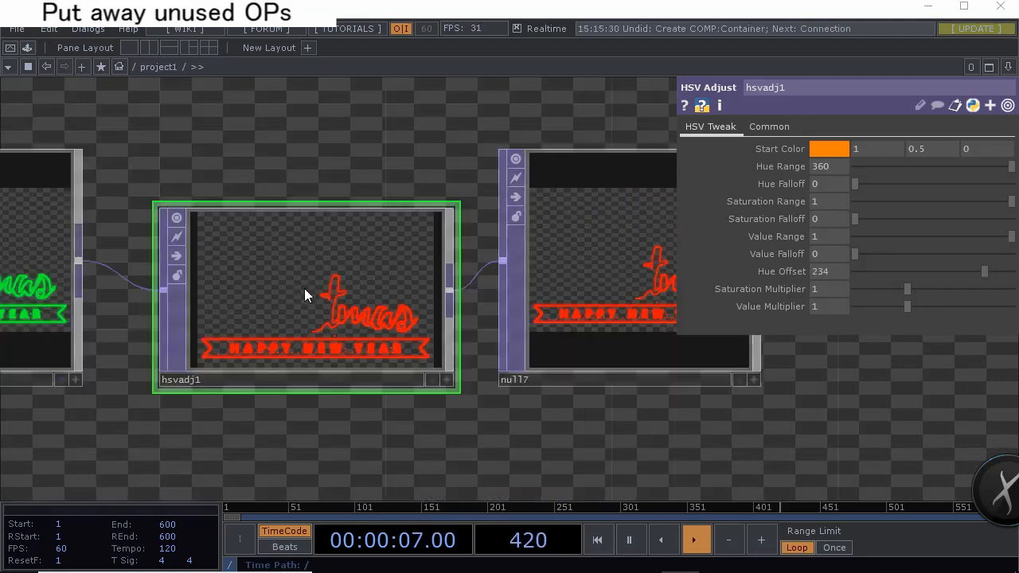
Add a Container COMP in the empty area below the logo drawing network
scroll(305, 291, "down", 5)
scroll(471, 237, "down", 6)
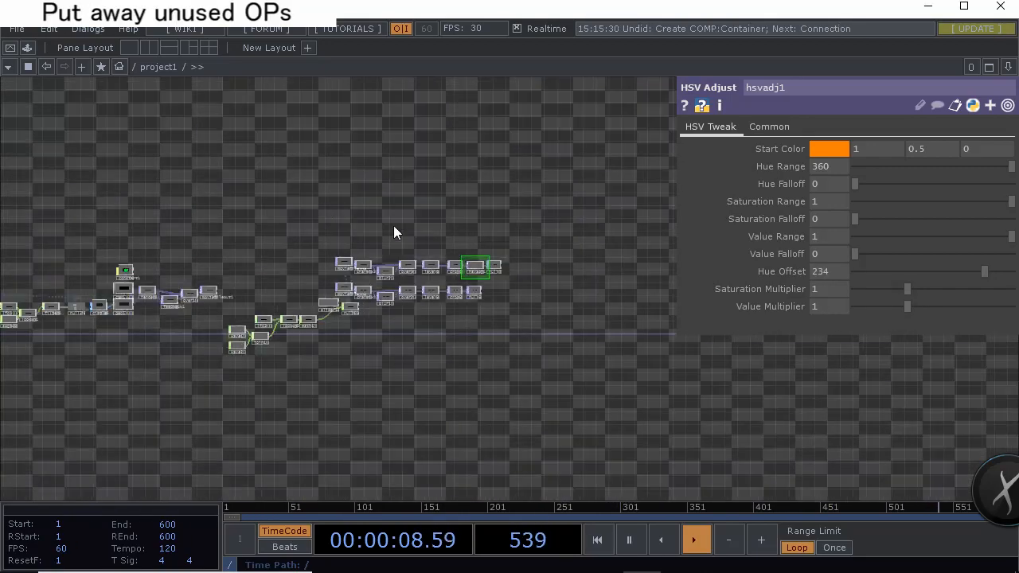
scroll(510, 326, "up", 5)
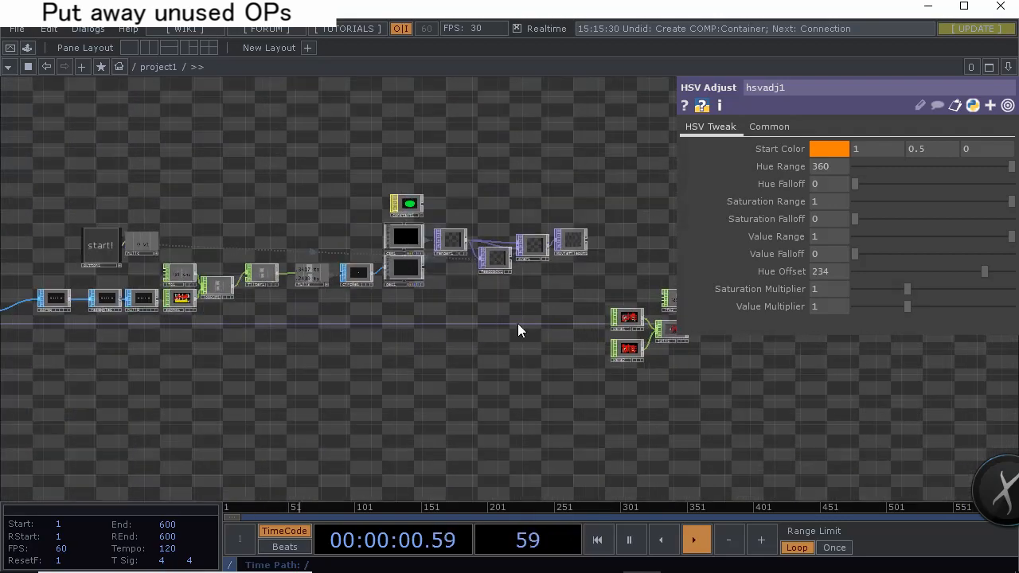
scroll(401, 357, "up", 4)
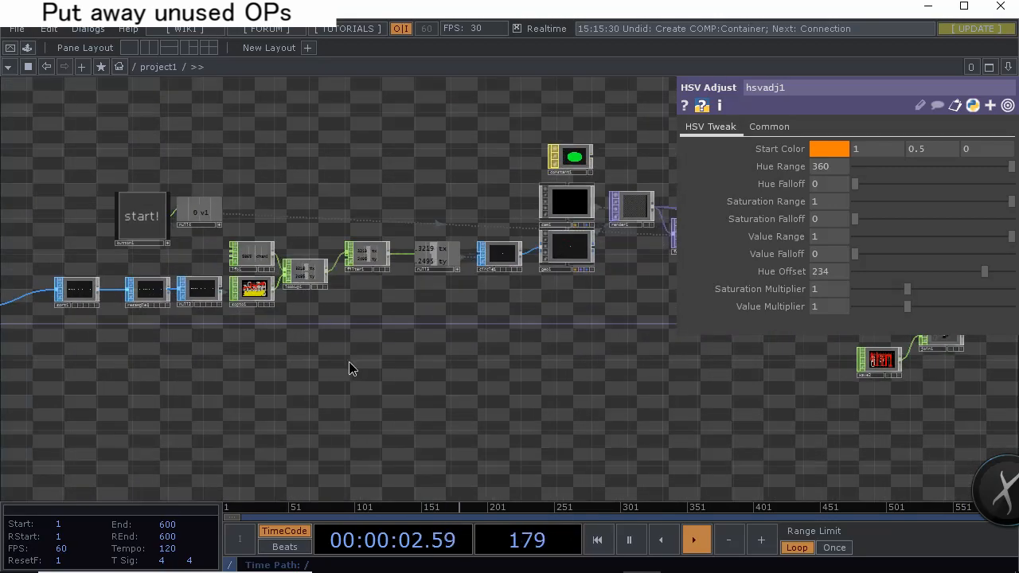
key("Tab")
left_click(195, 221)
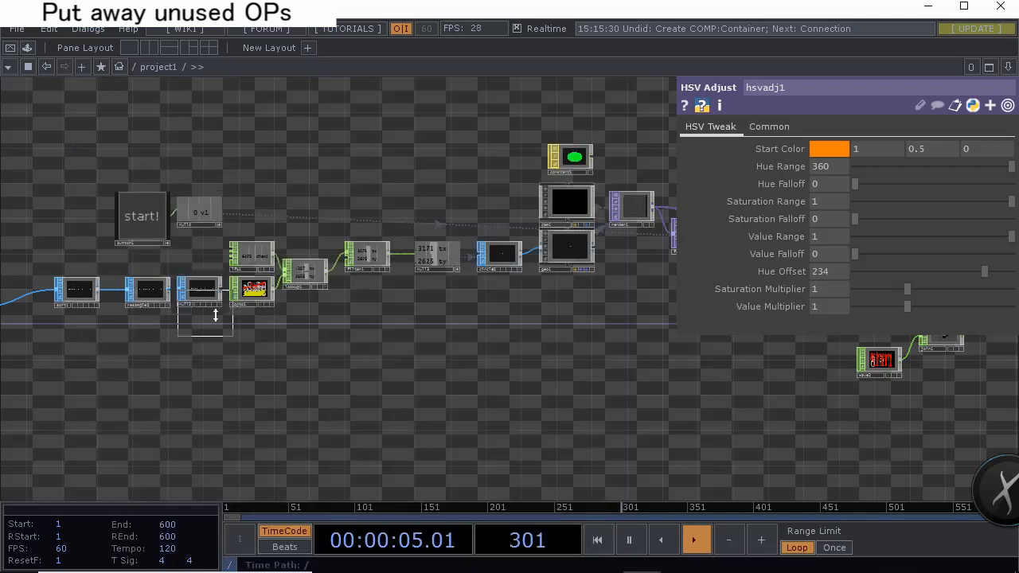
left_click(257, 410)
Cut the 27 drawing and recording nodes, from moviefilein1 through moviefileout1, out of project1
scroll(330, 353, "down", 3)
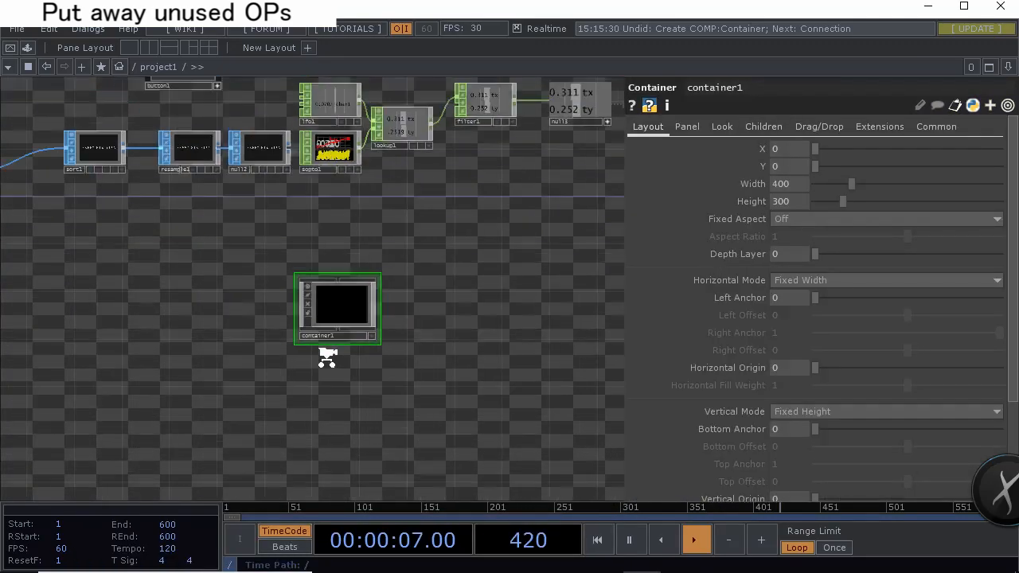
scroll(330, 353, "down", 4)
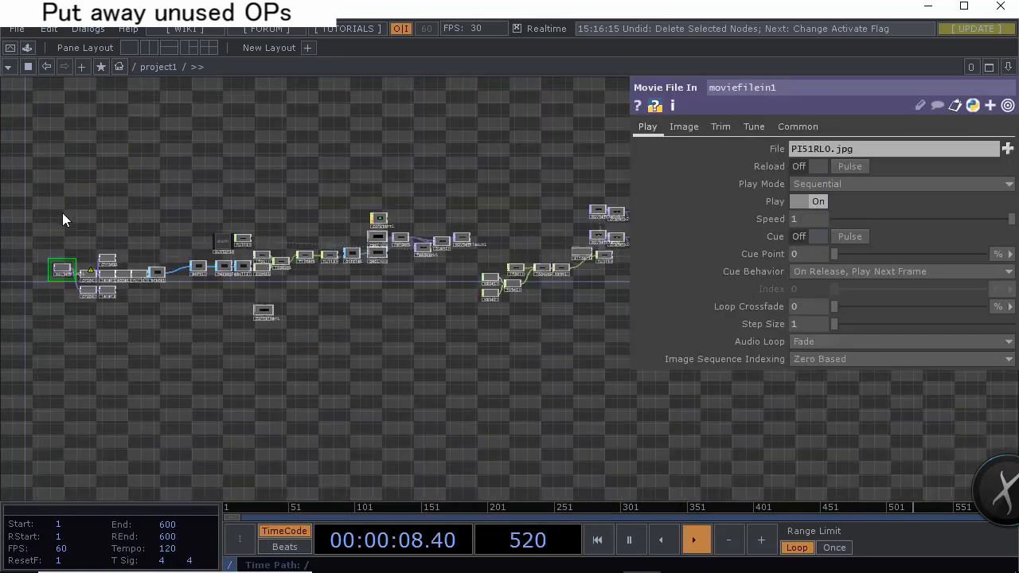
left_click_drag(63, 214, 57, 211)
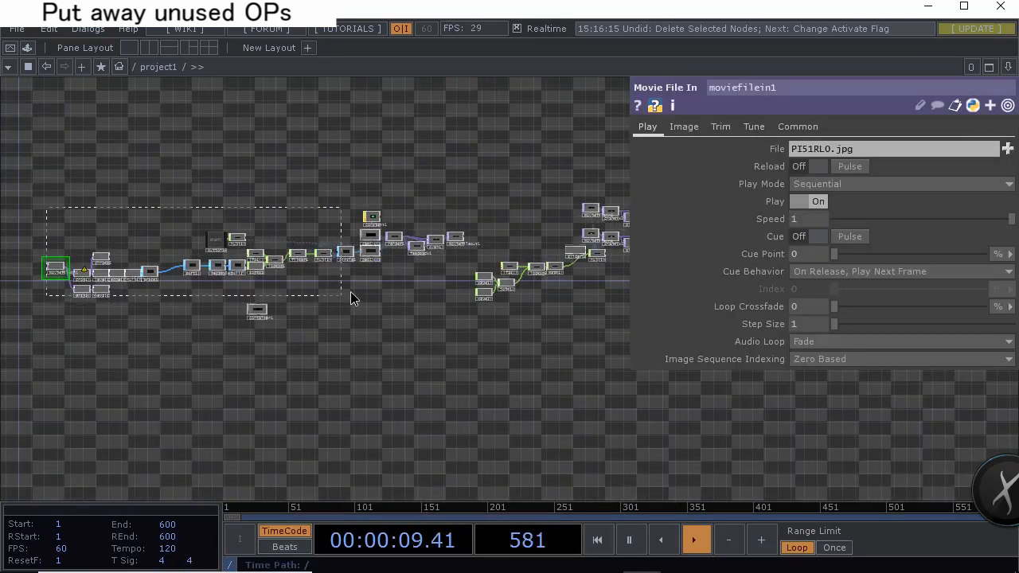
left_click_drag(464, 289, 464, 288)
key("Delete")
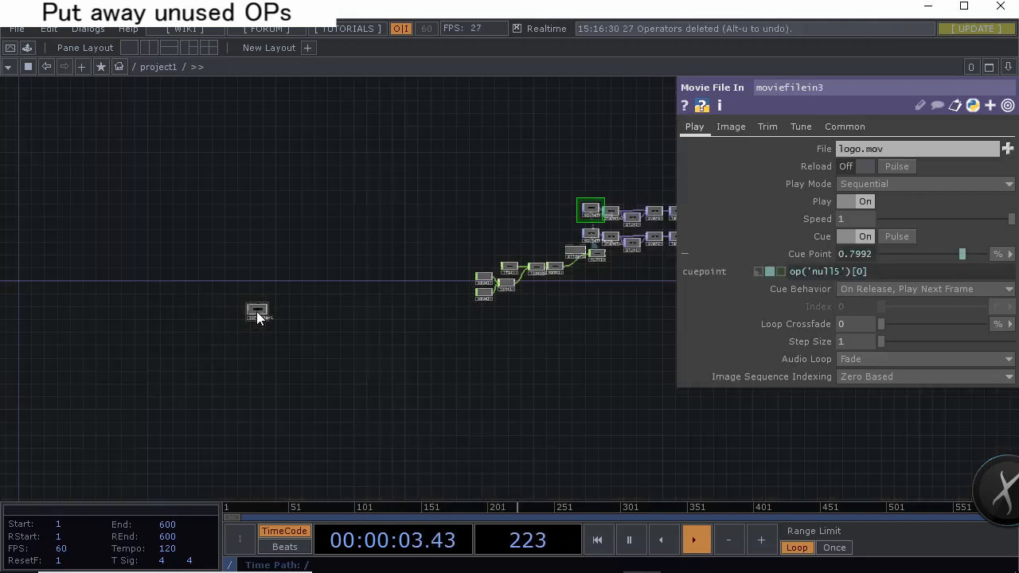
Enter container1 and paste the 27 cut nodes inside it
scroll(256, 311, "up", 5)
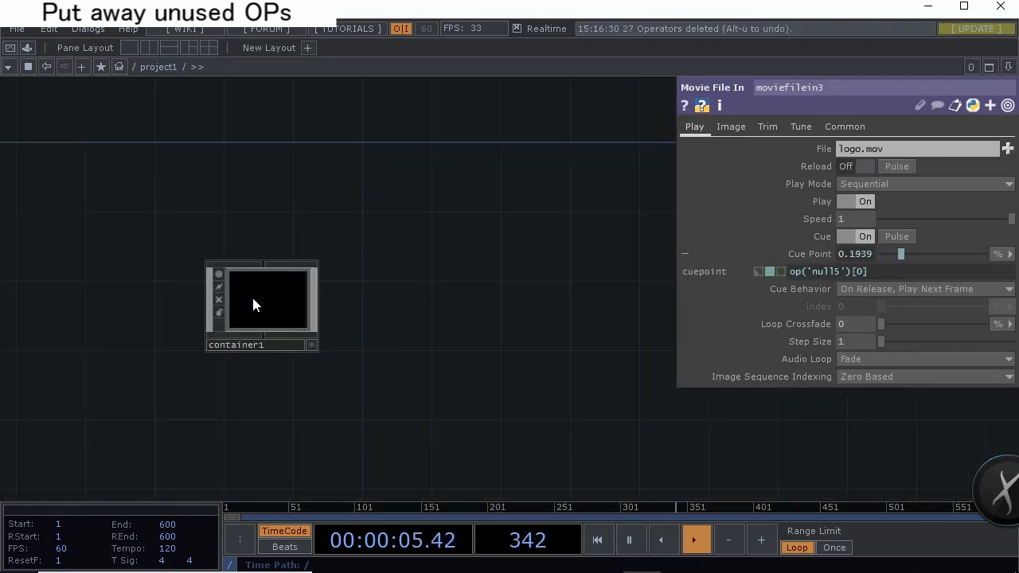
left_click(253, 301)
key("i")
left_click_drag(254, 301, 119, 361)
scroll(170, 341, "down", 5)
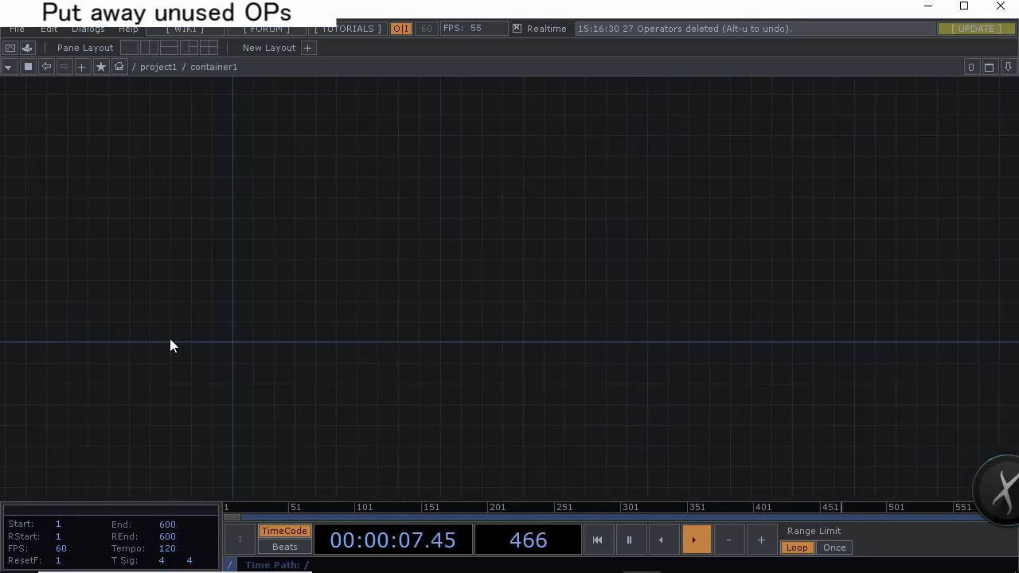
key("ctrl+v")
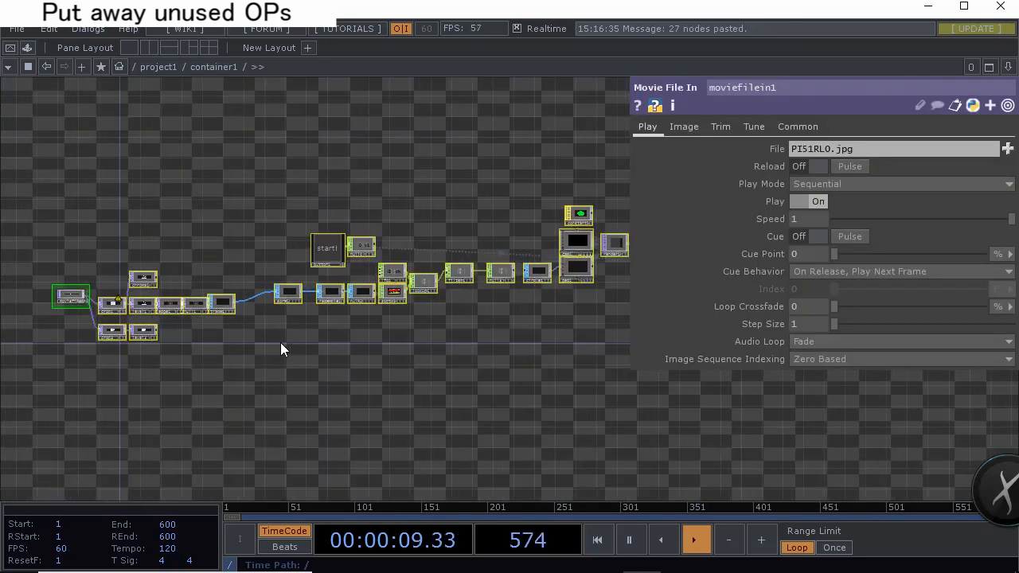
Bypass moviefilein1 inside container1 and return to the project1 network
scroll(311, 339, "down", 4)
scroll(312, 338, "up", 7)
left_click_drag(344, 367, 575, 392)
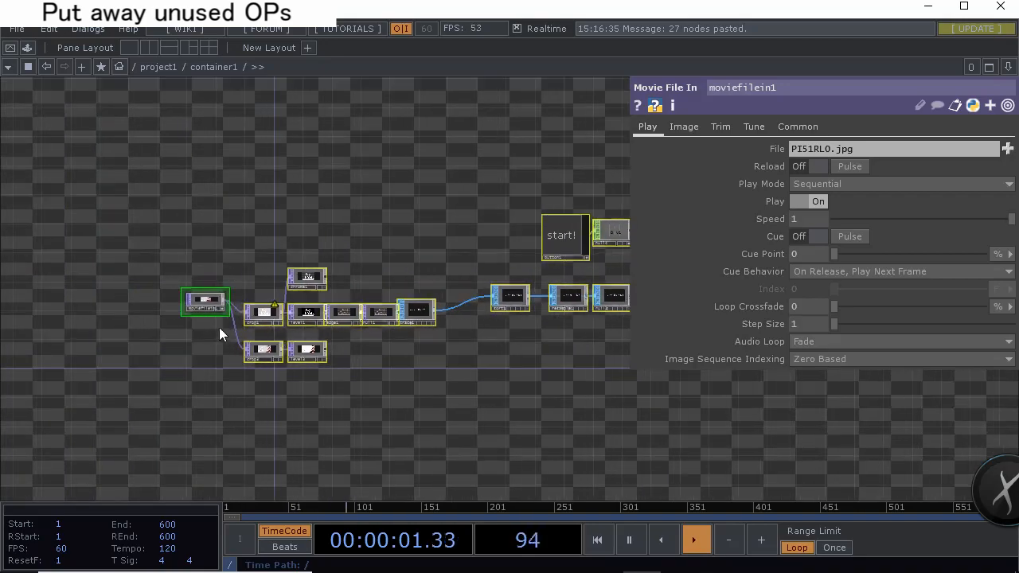
scroll(219, 327, "up", 10)
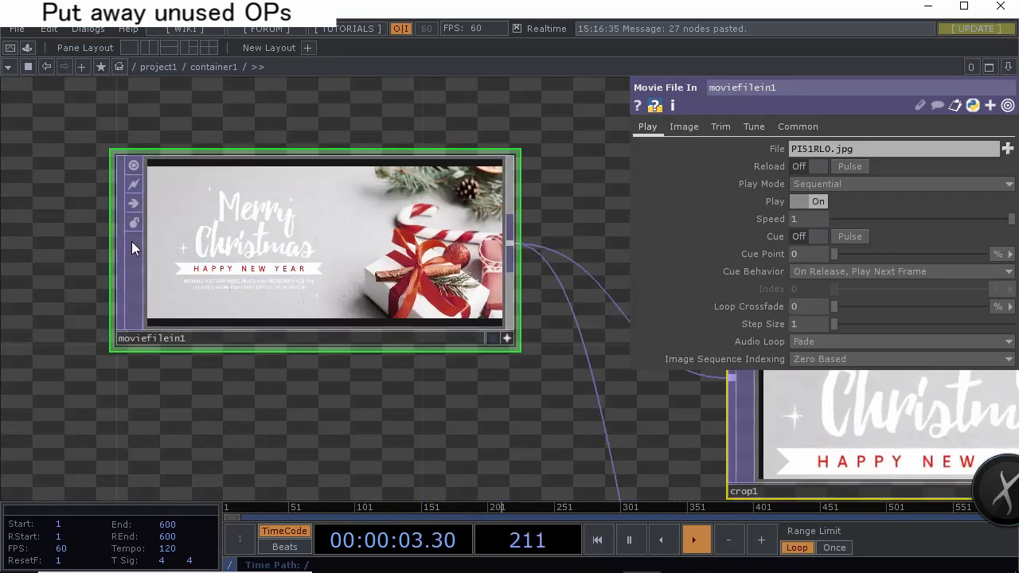
left_click(139, 204)
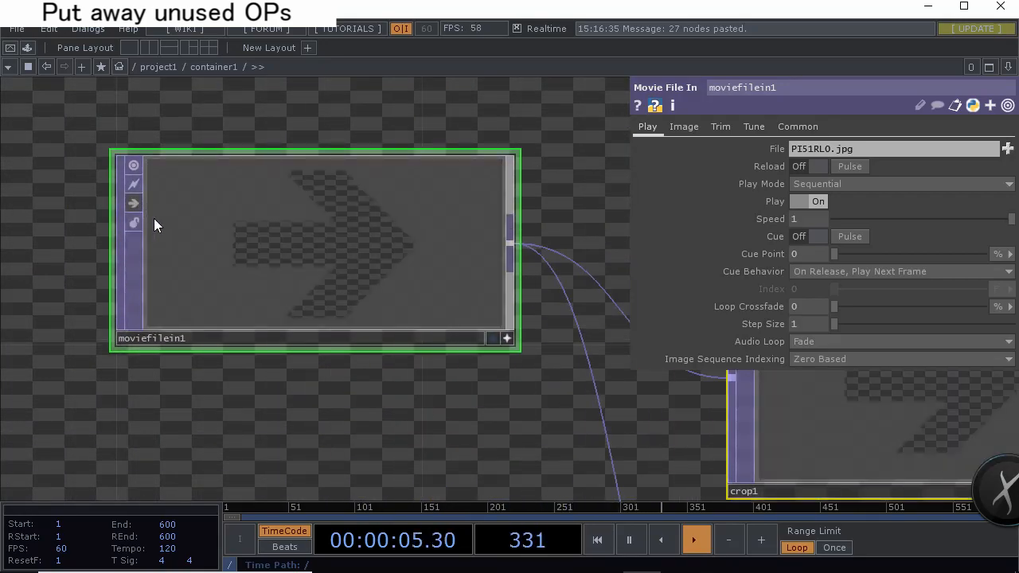
scroll(204, 284, "down", 10)
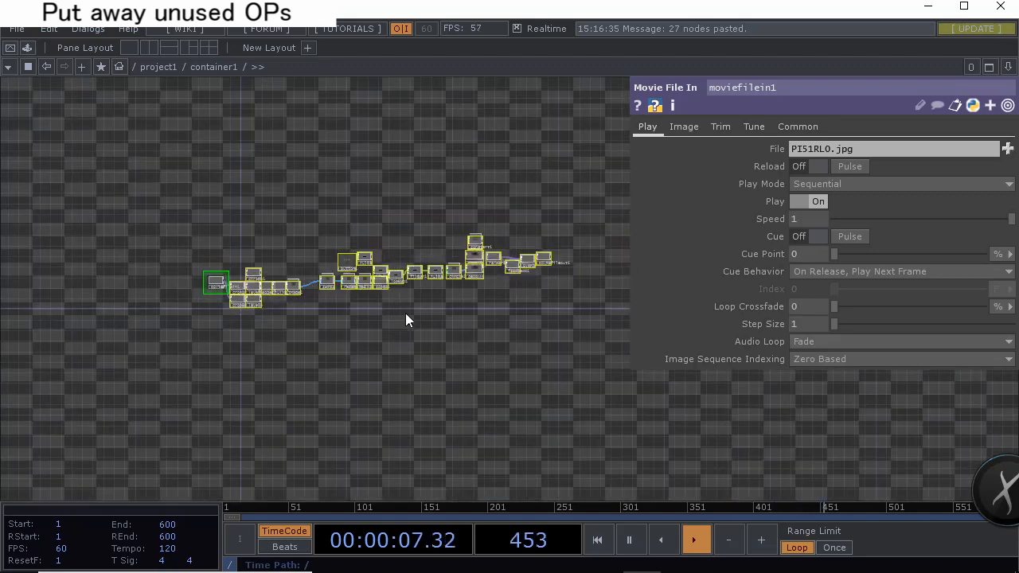
scroll(398, 325, "down", 5)
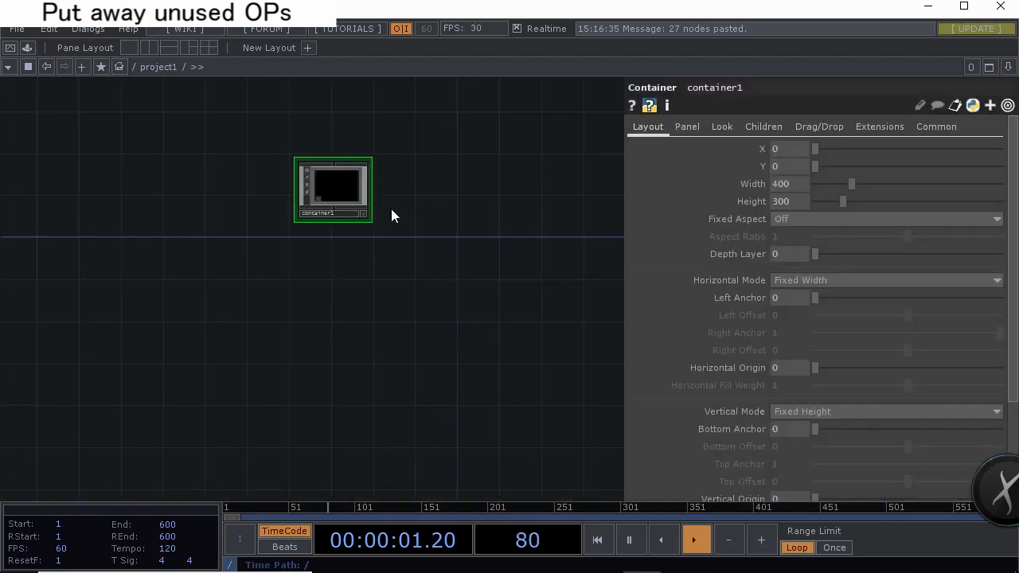
Add a Particle SOP to project1 below container1
left_click_drag(390, 215, 242, 232)
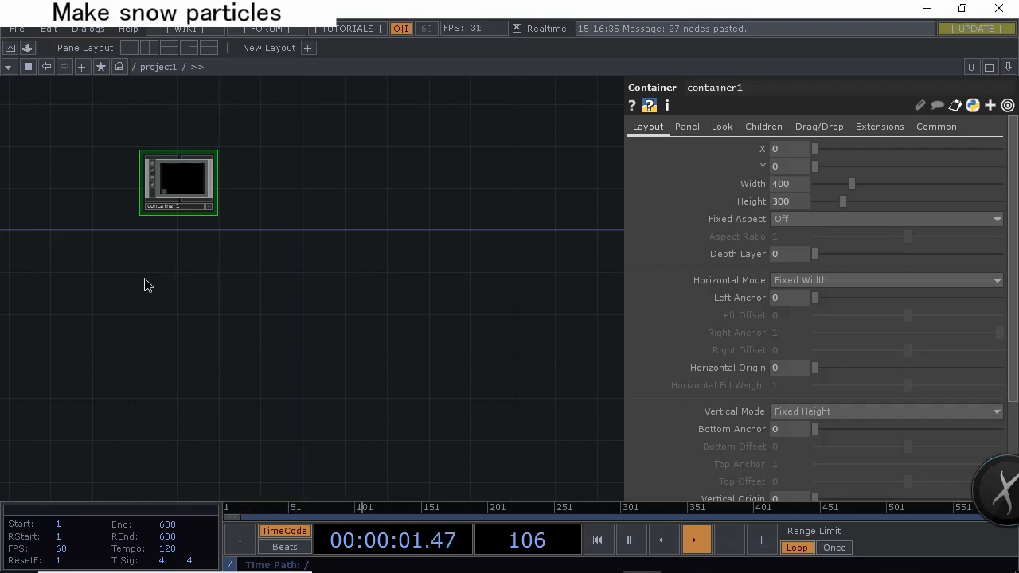
key("Tab")
left_click(151, 103)
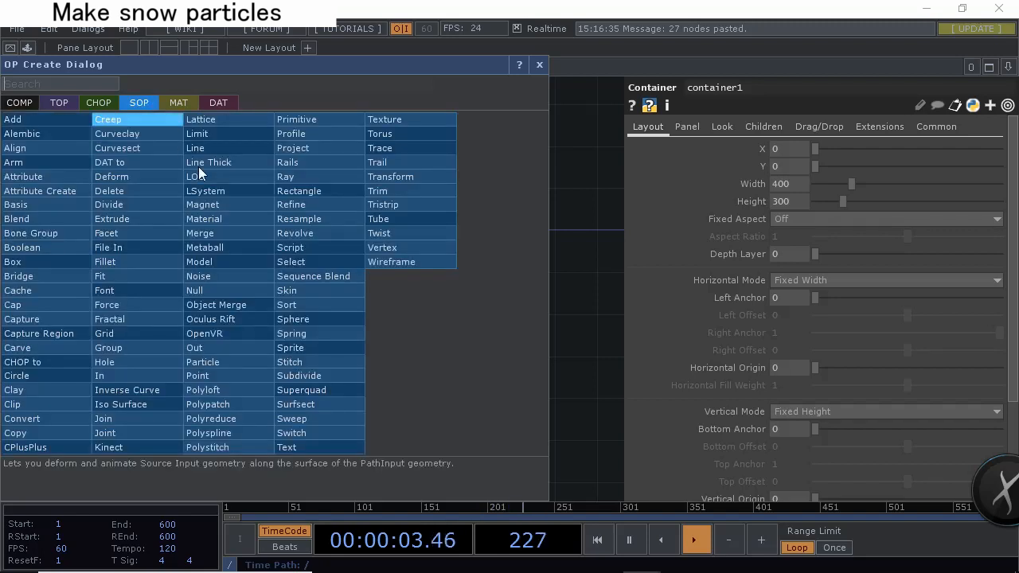
left_click(224, 363)
left_click(286, 302)
scroll(288, 300, "up", 3)
left_click_drag(180, 317, 359, 293)
scroll(244, 325, "down", 5)
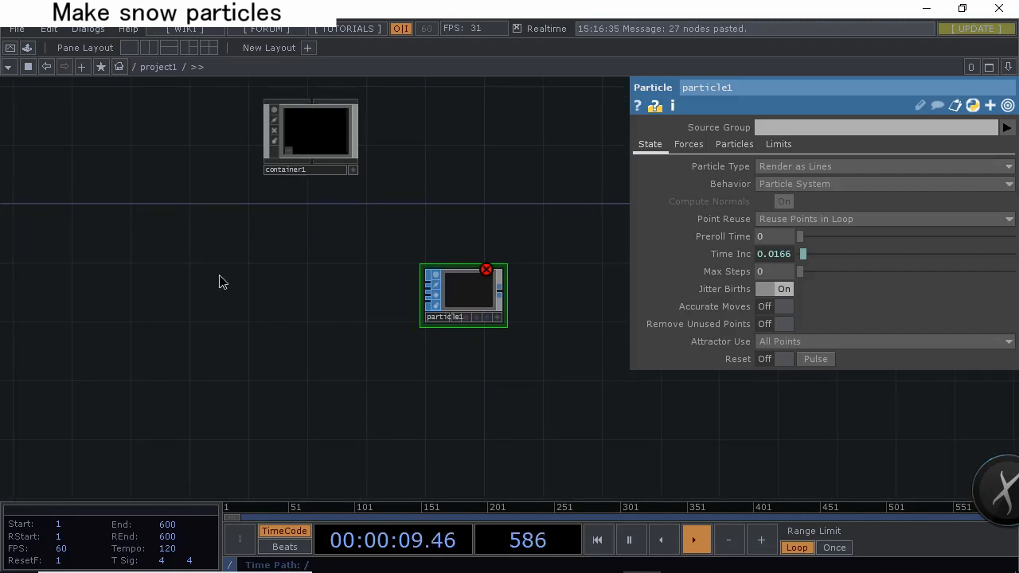
Add a Grid SOP beside particle1 and set its orientation to ZX Plane
key("Tab")
left_click(134, 331)
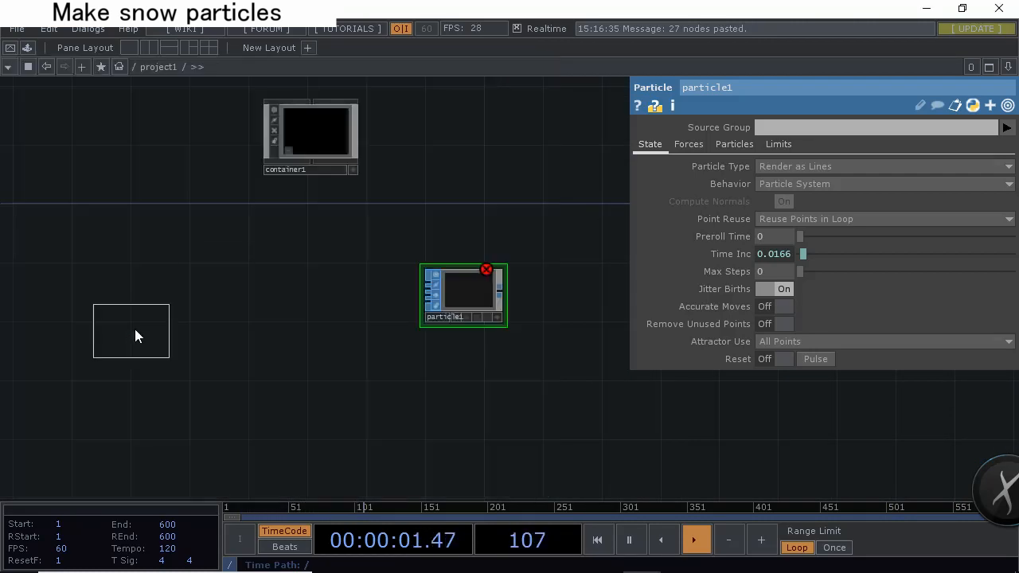
left_click(225, 316)
scroll(334, 311, "up", 3)
left_click(877, 161)
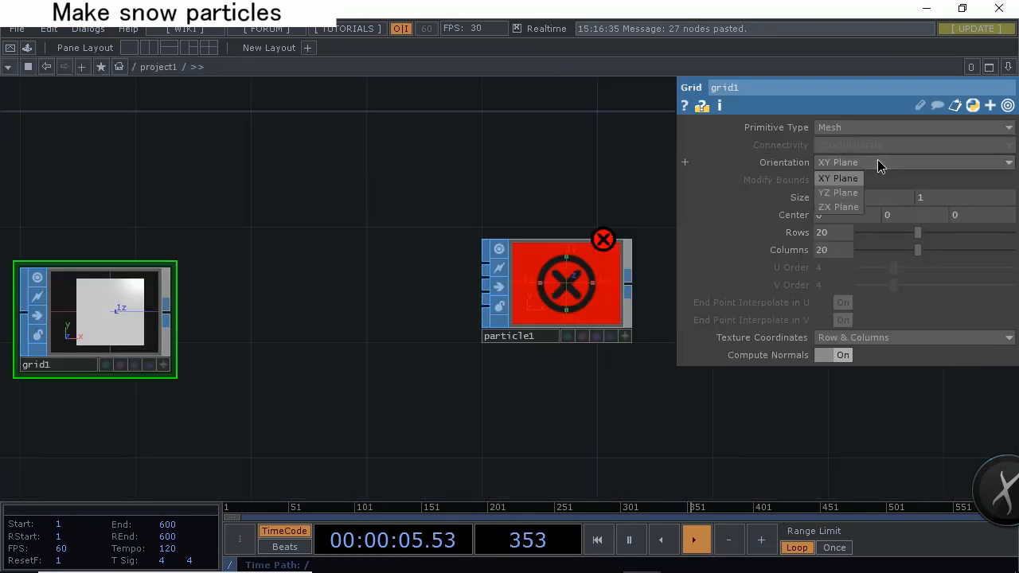
left_click(843, 207)
Connect grid1 to the first input of particle1 and inspect the emitted particles
left_click_drag(170, 309, 485, 263)
left_click_drag(439, 294, 331, 323)
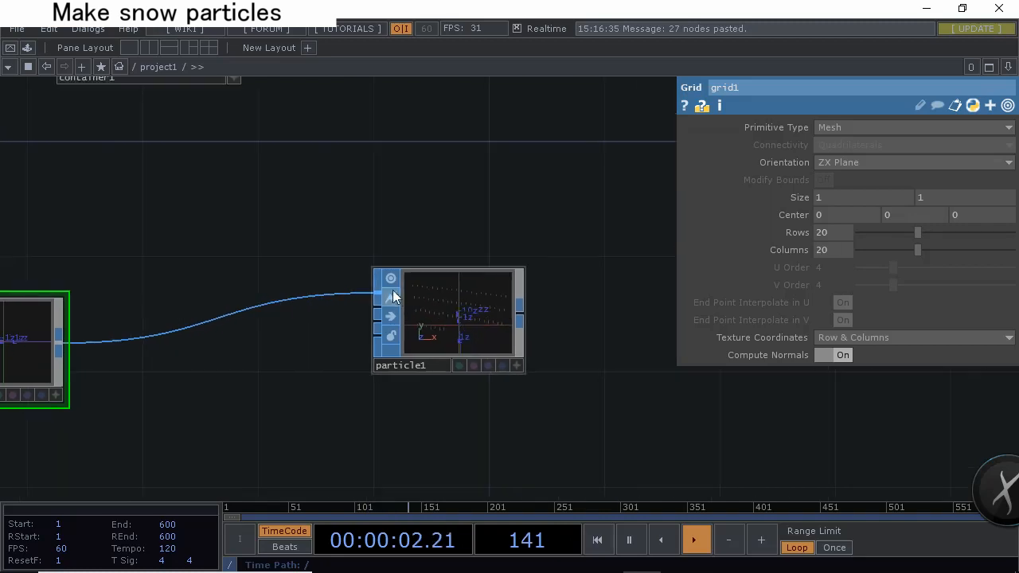
scroll(390, 290, "up", 4)
left_click_drag(247, 370, 178, 332)
scroll(178, 332, "down", 6)
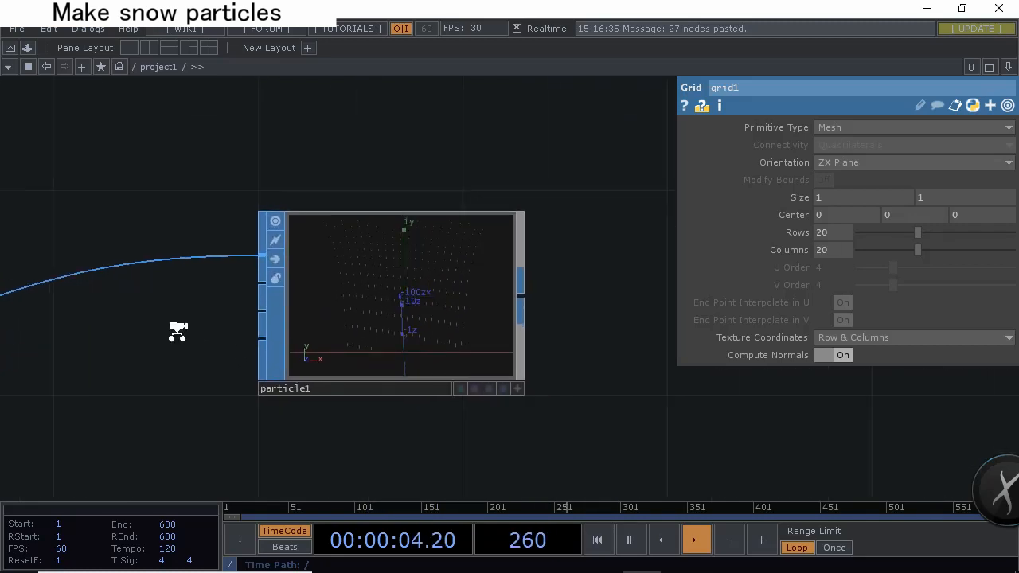
Add a Geometry COMP fed by particle1's output and place it beside particle1
left_click_drag(335, 381, 396, 363)
scroll(311, 347, "up", 4)
scroll(321, 313, "up", 4)
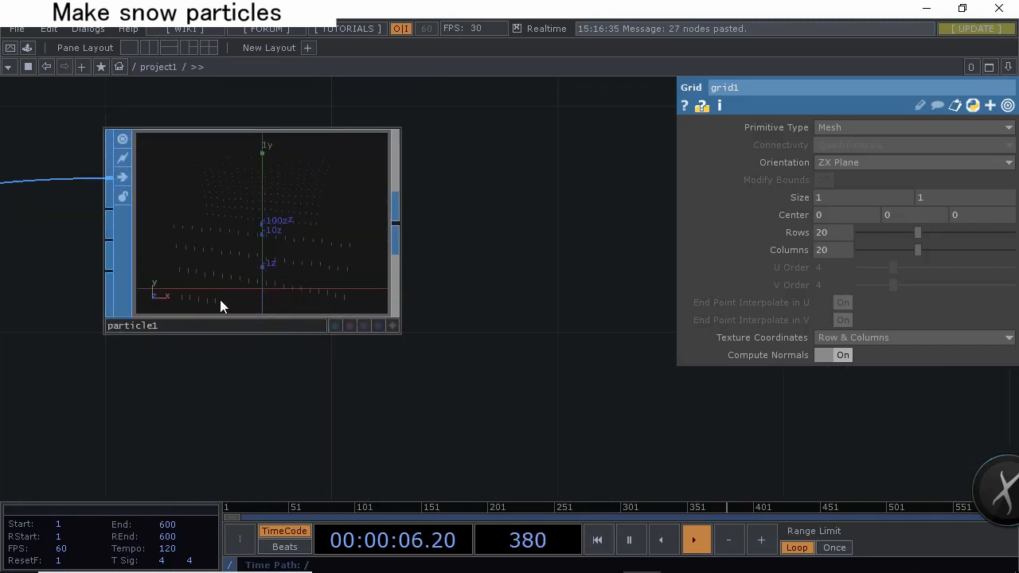
scroll(374, 254, "down", 4)
right_click(387, 234)
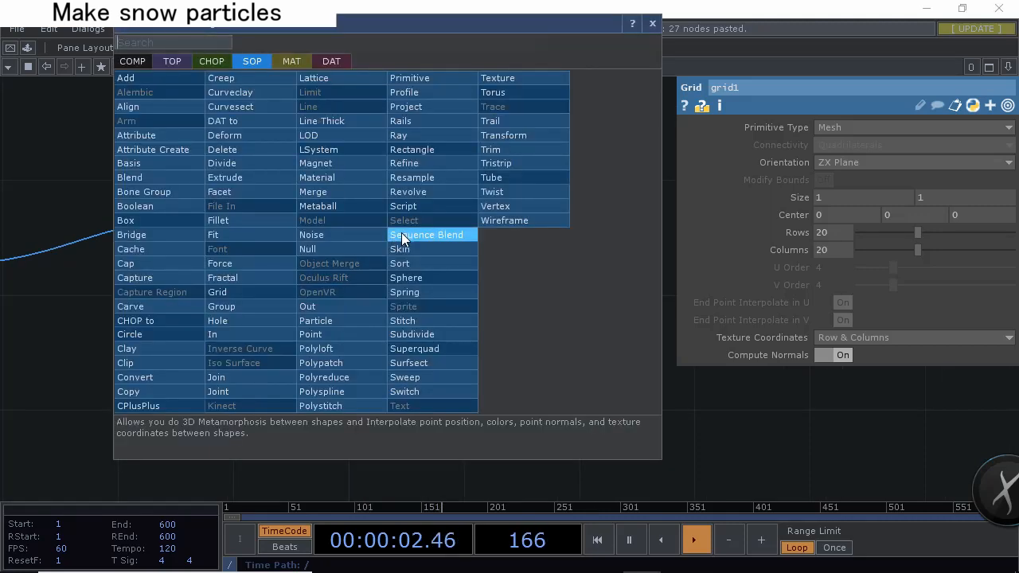
left_click(137, 62)
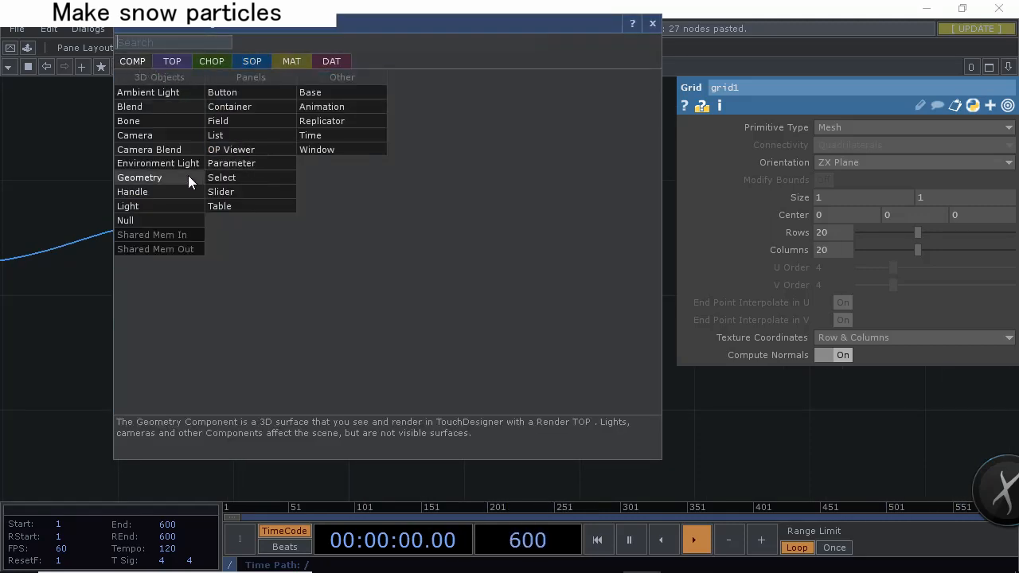
left_click(187, 177)
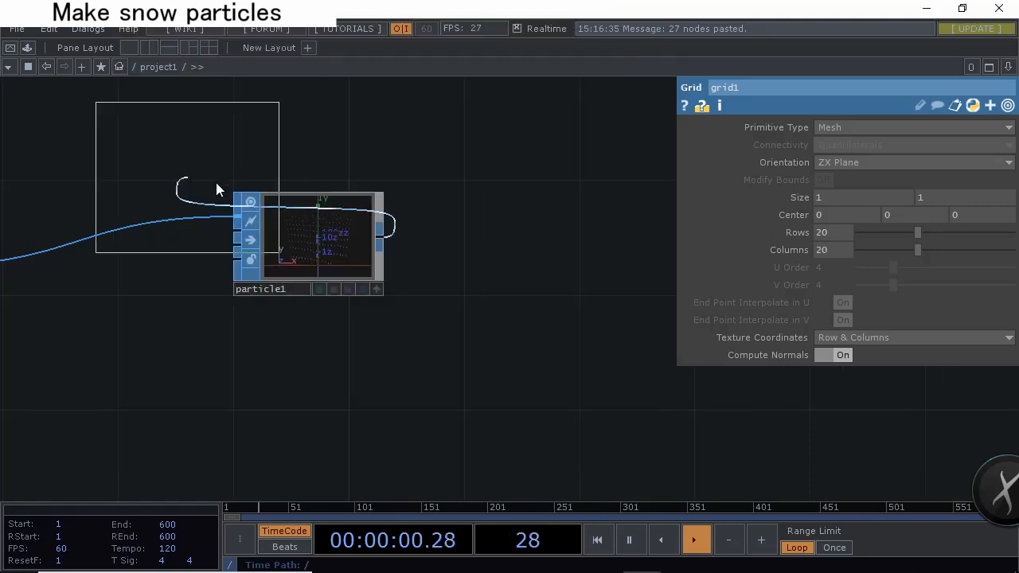
left_click(506, 254)
left_click_drag(424, 356, 243, 325)
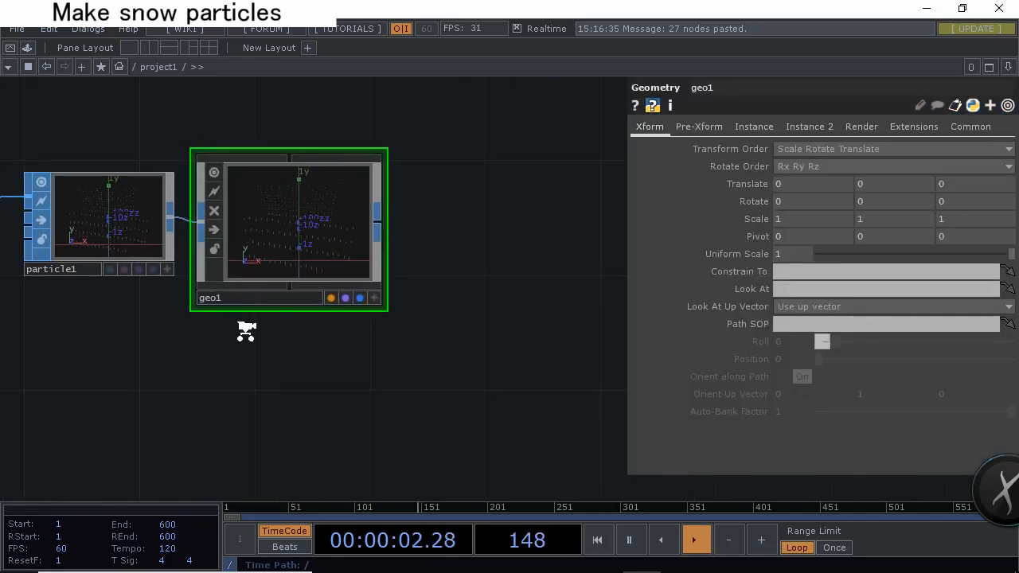
Add a Camera COMP to project1 directly below geo1
scroll(241, 351, "down", 3)
key("Tab")
left_click(69, 251)
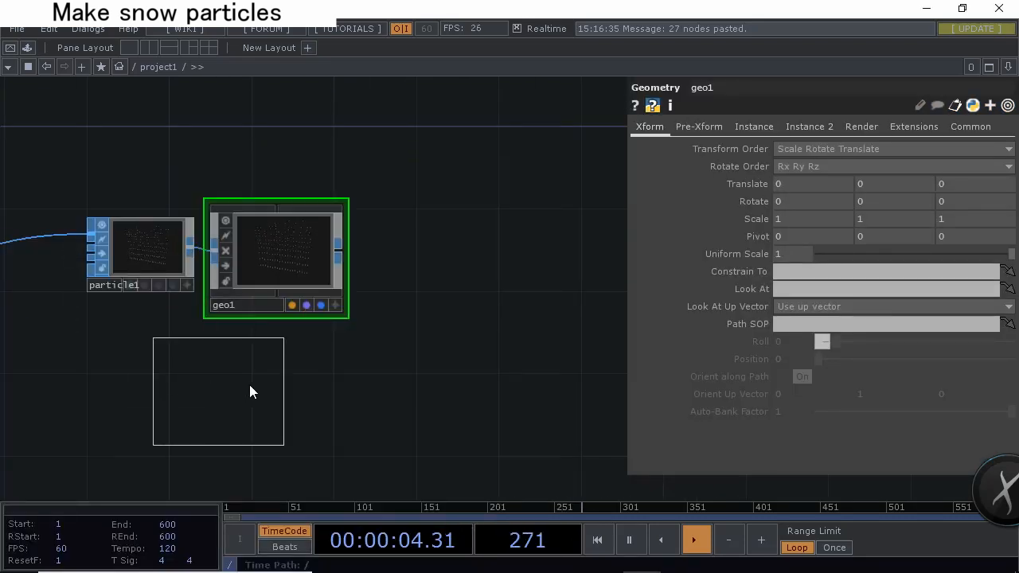
left_click(280, 390)
left_click_drag(446, 294, 237, 289)
Add a Render TOP beside geo1 to render the particle geometry through cam1
key("Tab")
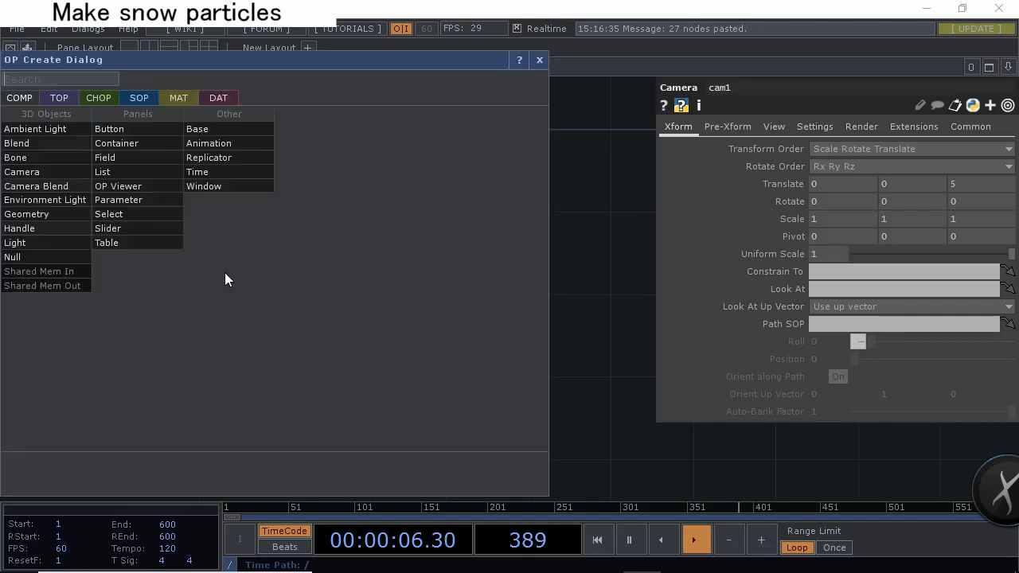
left_click(67, 99)
type("re")
left_click(237, 400)
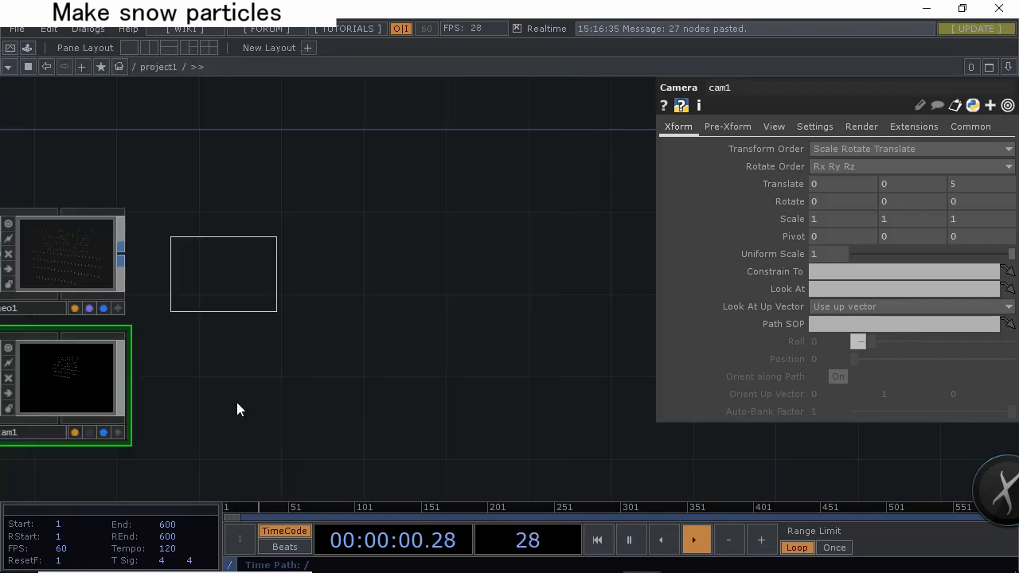
left_click(203, 262)
left_click_drag(399, 439, 609, 516)
Add a Point Sprite MAT above geo1 and assign it as geo1's material
key("Tab")
left_click(175, 50)
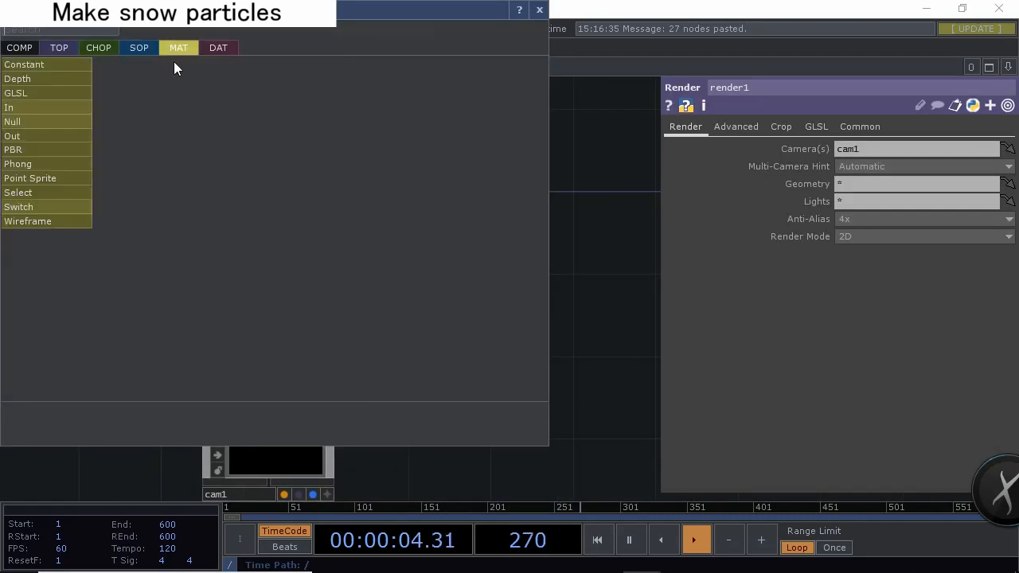
left_click(46, 180)
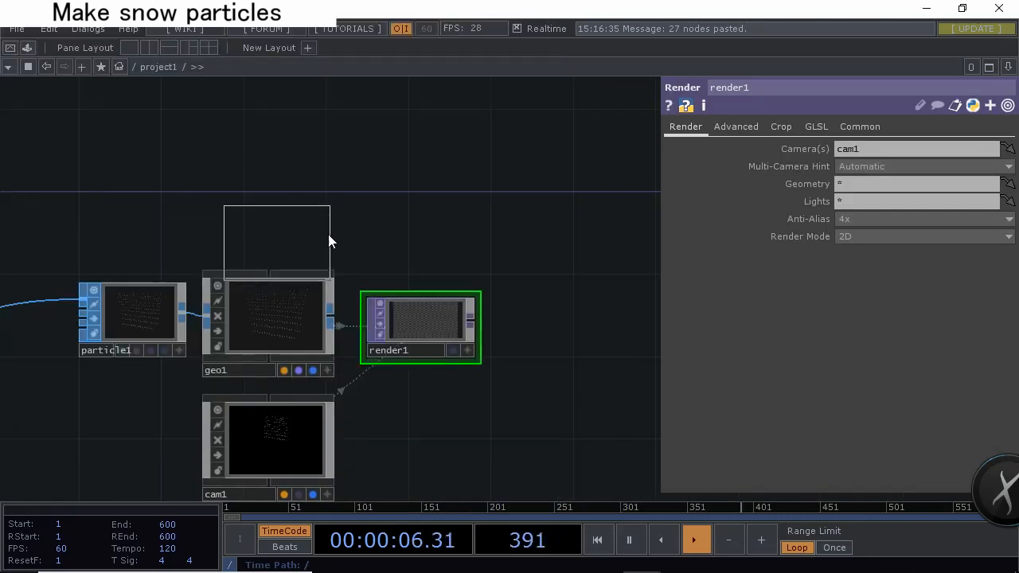
left_click(273, 220)
left_click_drag(339, 248, 349, 315)
left_click(351, 310)
Set particle1's Particle Type to Render as Point Sprites
scroll(447, 199, "up", 3)
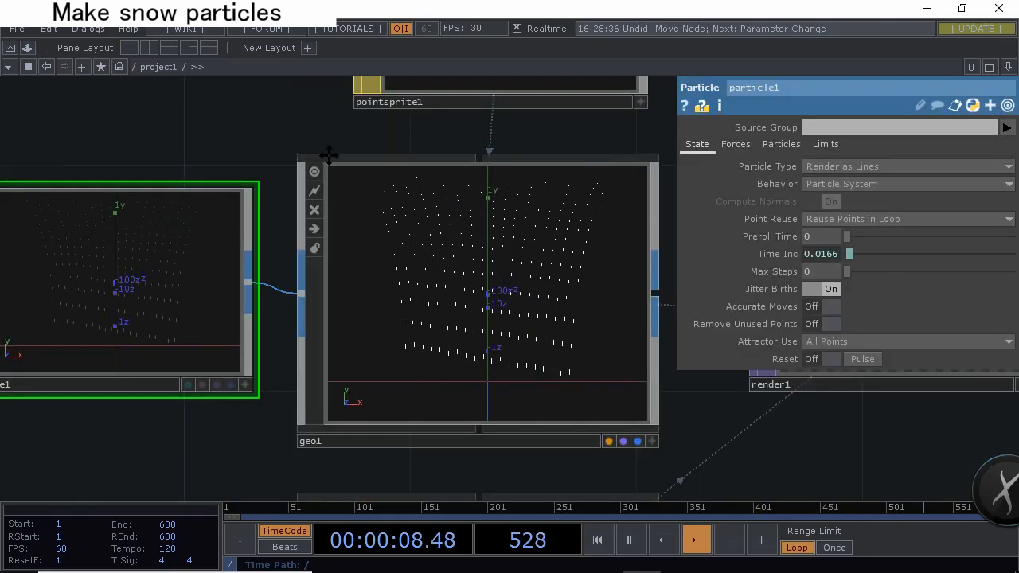
left_click_drag(605, 334, 456, 267)
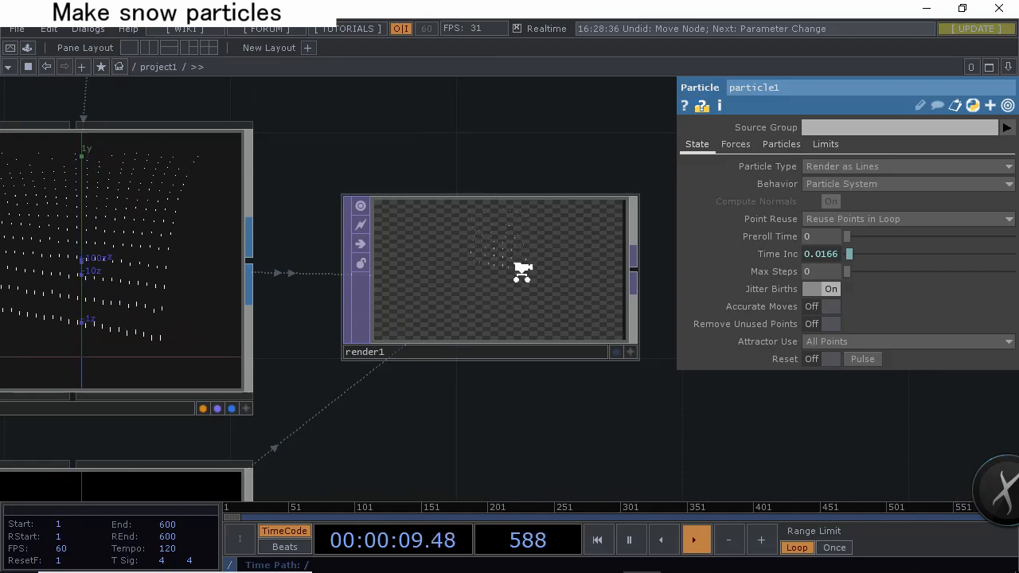
scroll(446, 268, "up", 3)
scroll(446, 259, "down", 5)
left_click_drag(319, 159, 567, 158)
left_click_drag(188, 126, 203, 172)
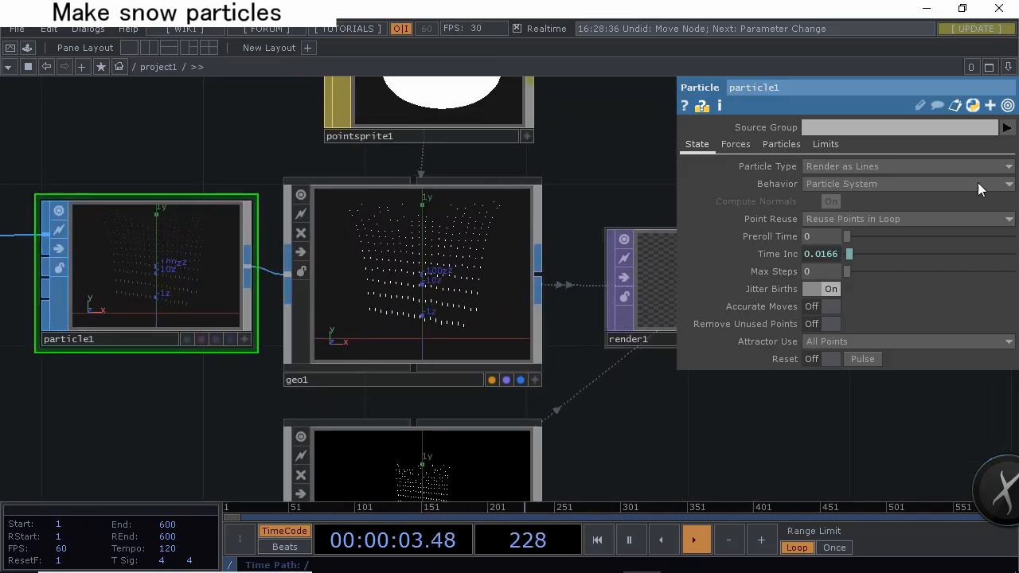
left_click(931, 168)
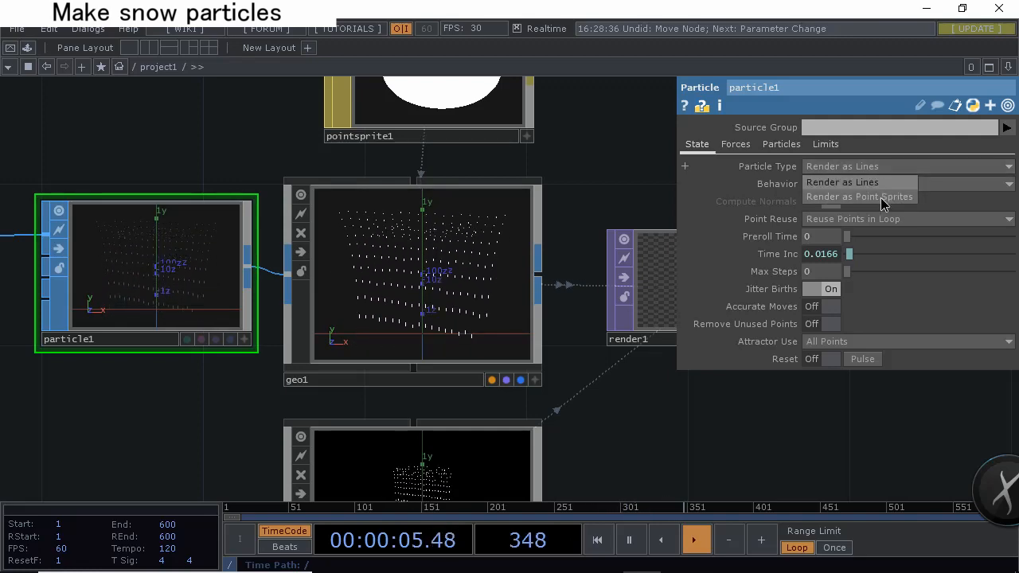
left_click(859, 195)
Set pointsprite1's Attenuate Point Scale to 0.777
left_click_drag(533, 173, 352, 175)
left_click(352, 175)
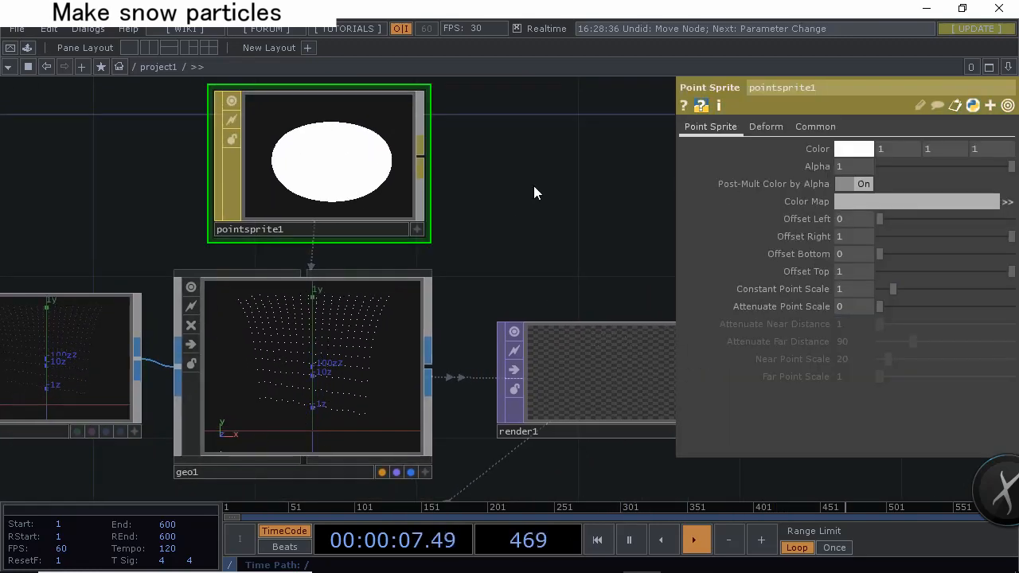
left_click_drag(882, 307, 954, 314)
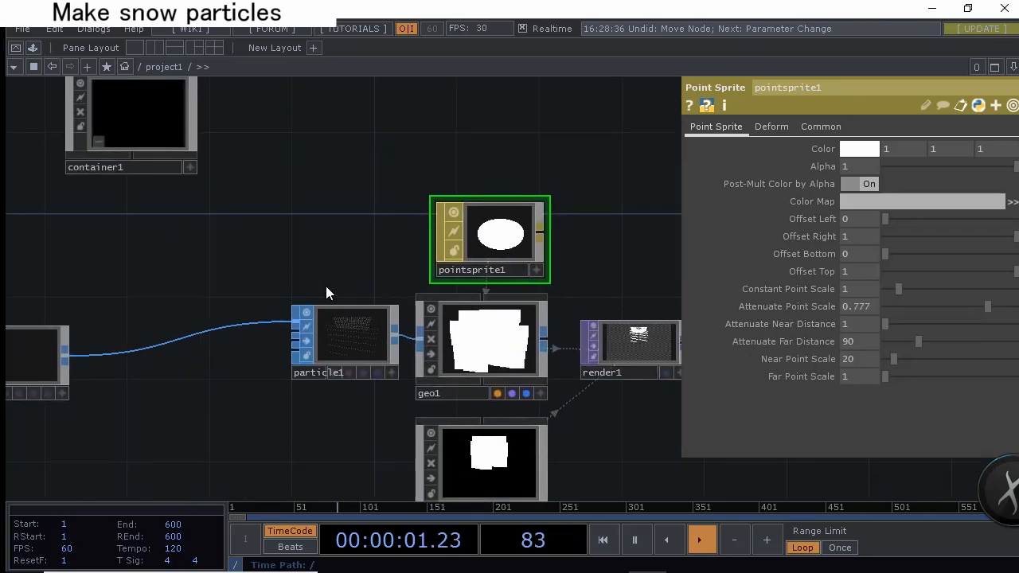
Add a Ramp TOP in the empty space between container1 and grid1
left_click_drag(326, 289, 434, 261)
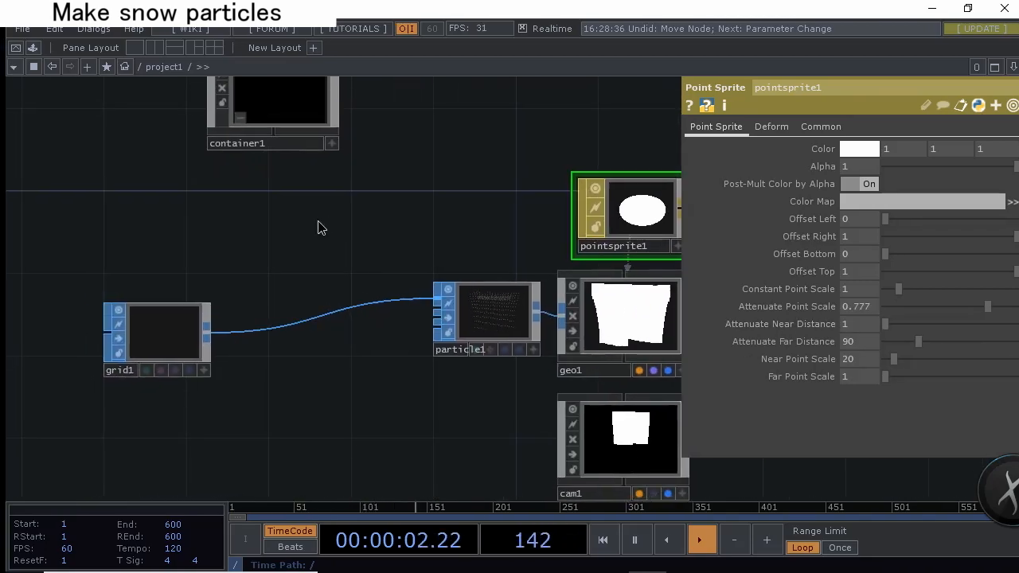
key("Tab")
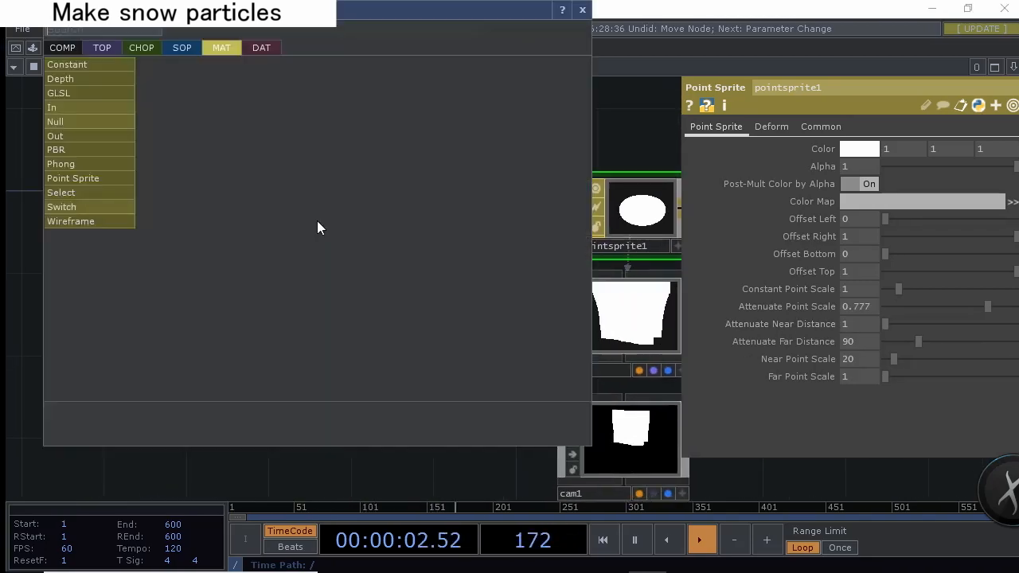
left_click(106, 50)
left_click(243, 293)
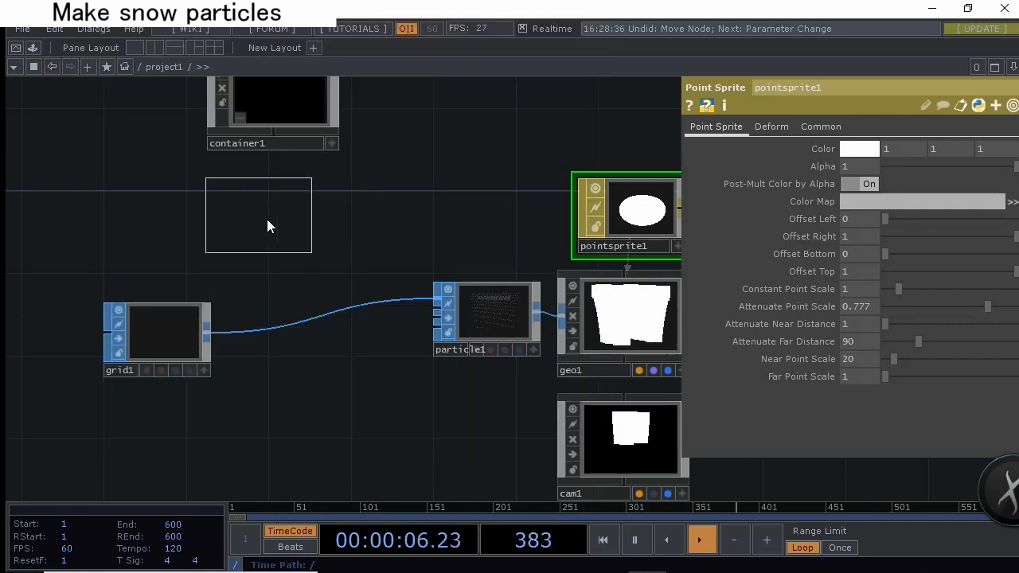
left_click(283, 216)
middle_click_drag(290, 213, 317, 216)
scroll(317, 216, "up", 2)
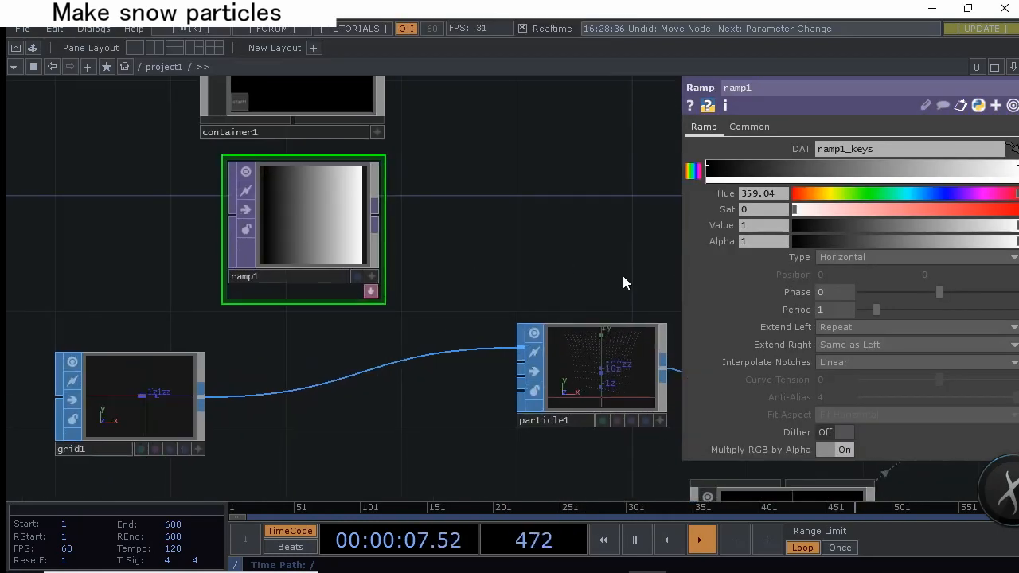
Set ramp1's Type to Circular
left_click(874, 256)
left_click(852, 314)
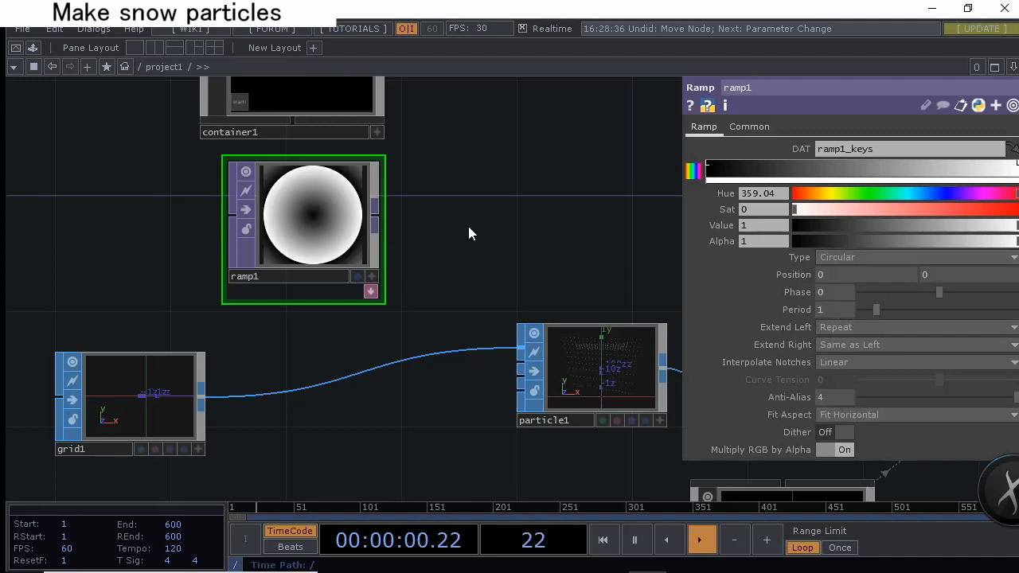
middle_click_drag(468, 233, 460, 278)
scroll(364, 278, "up", 3)
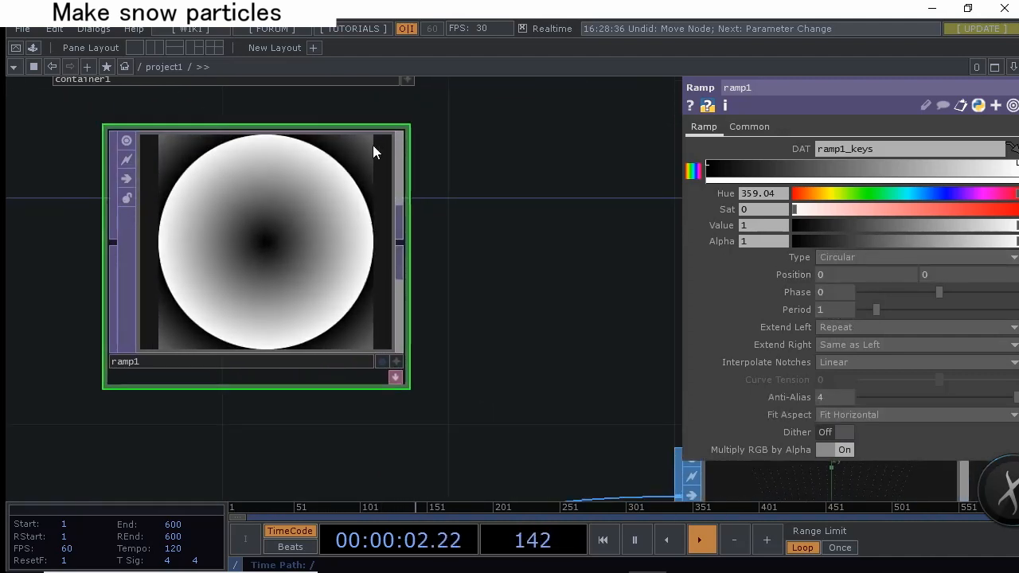
Set ramp1's Extend Left to Zero and make its gradient fade from an opaque white centre to a transparent edge
left_click(846, 335)
left_click(847, 370)
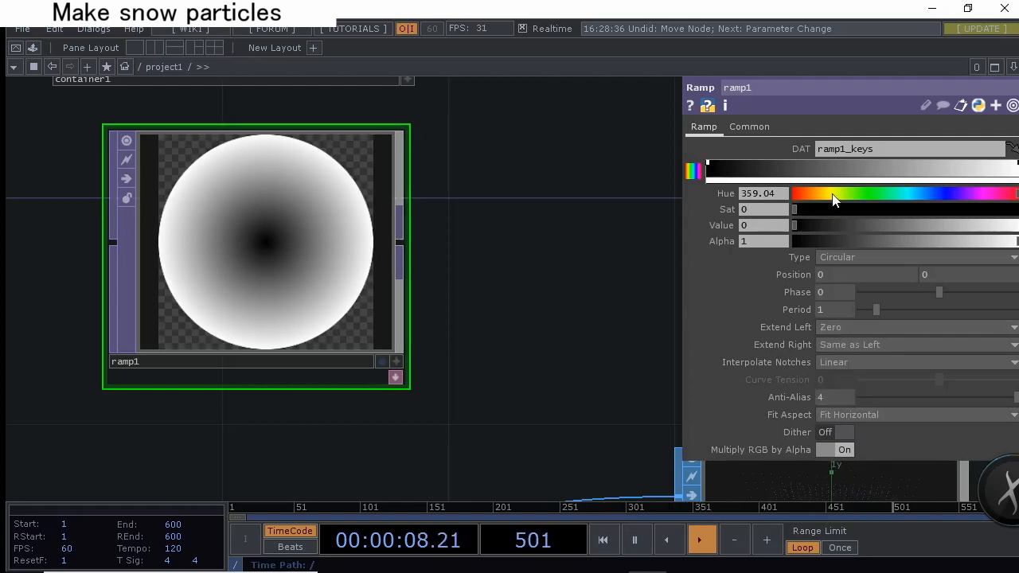
left_click_drag(855, 227, 1017, 227)
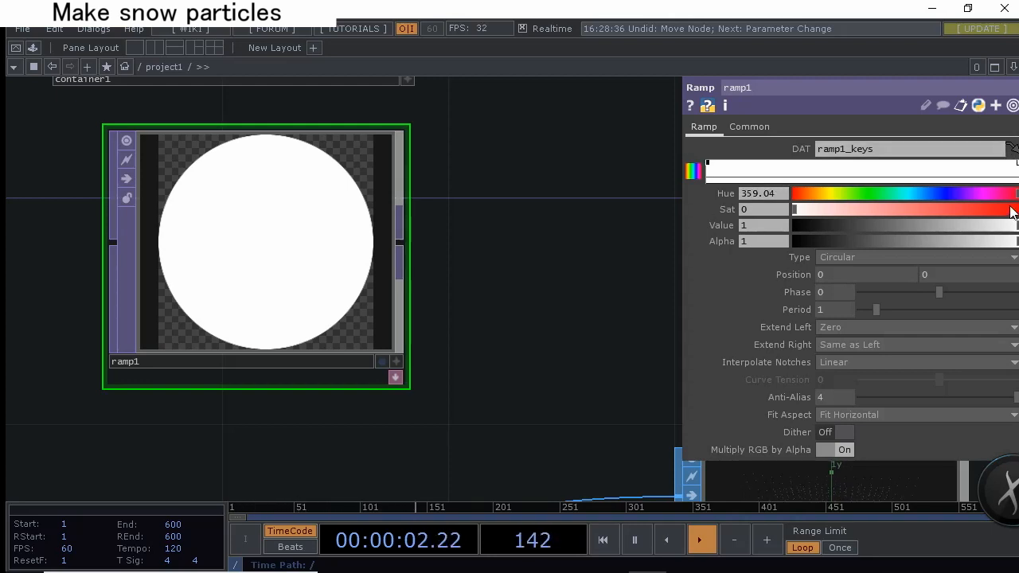
left_click_drag(1015, 241, 788, 240)
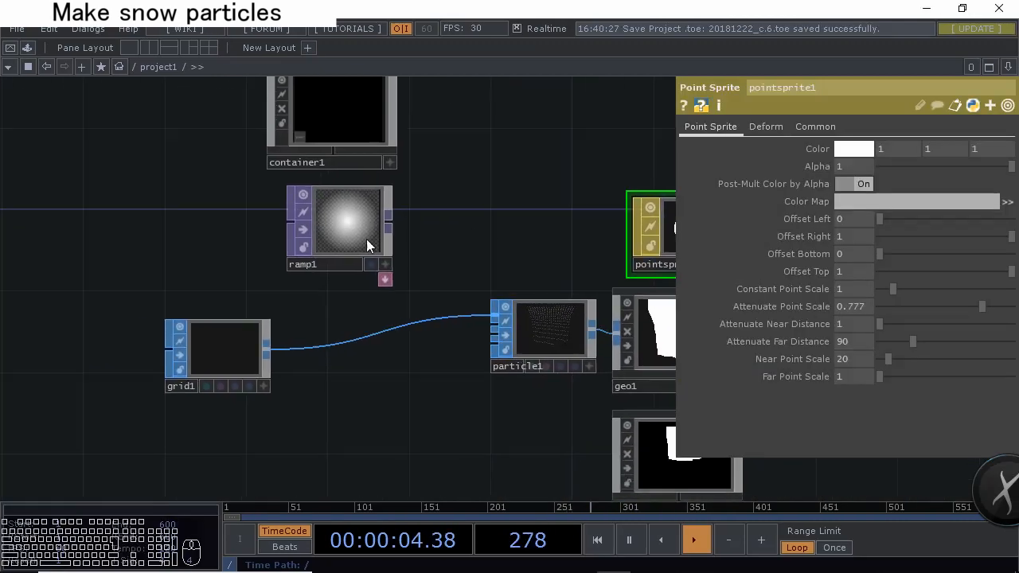
Move ramp1 away from container1 and append a Level TOP followed by a Null TOP to its output
left_click_drag(366, 239, 30, 221)
scroll(202, 236, "up", 3)
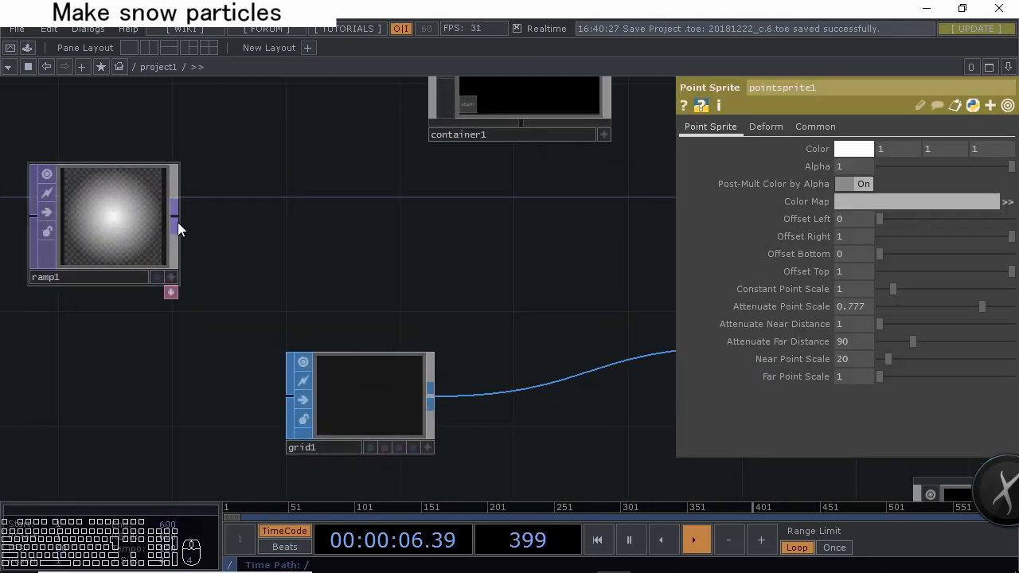
right_click(177, 219)
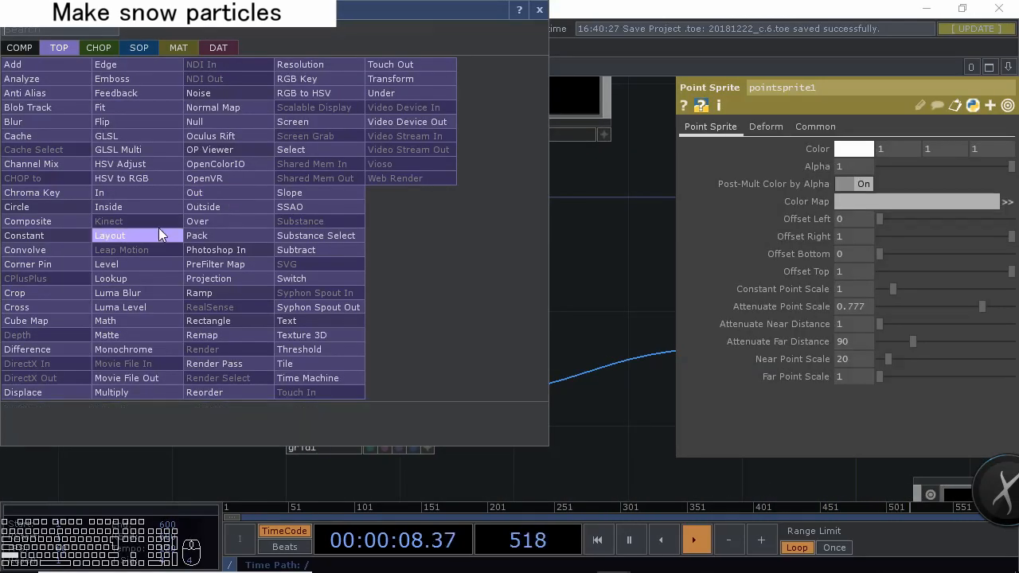
left_click(136, 263)
left_click(230, 122)
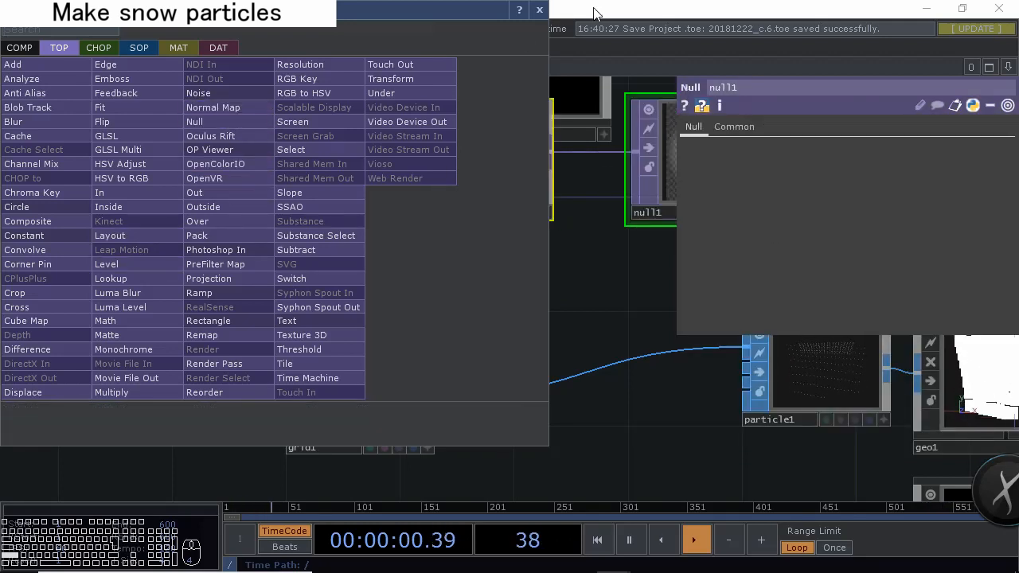
left_click(541, 11)
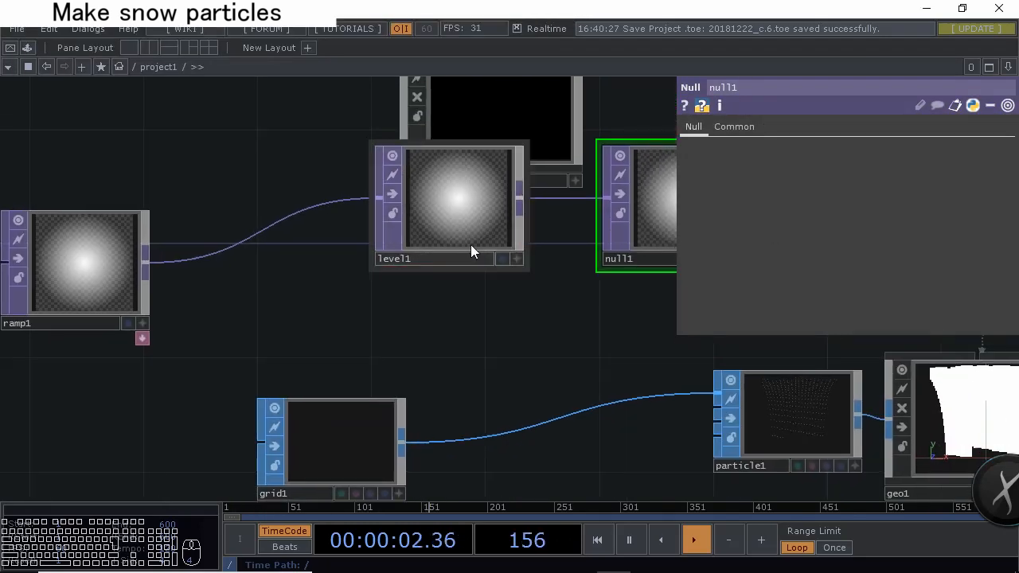
Line up level1 after ramp1 and assign null1 as pointsprite1's Color Map
left_click_drag(471, 247, 293, 286)
left_click_drag(396, 263, 228, 294)
scroll(228, 294, "down", 3)
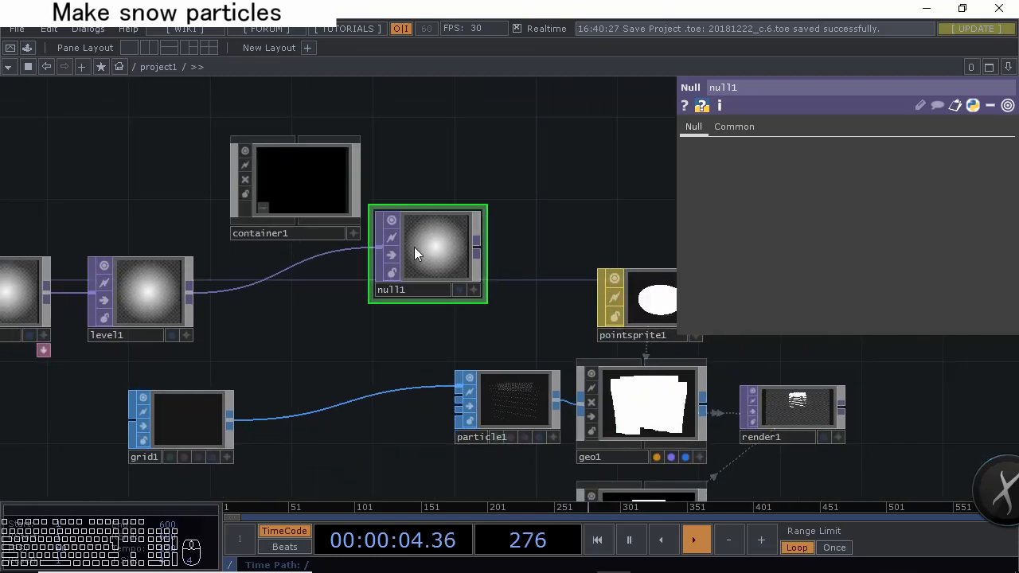
left_click_drag(436, 269, 650, 314)
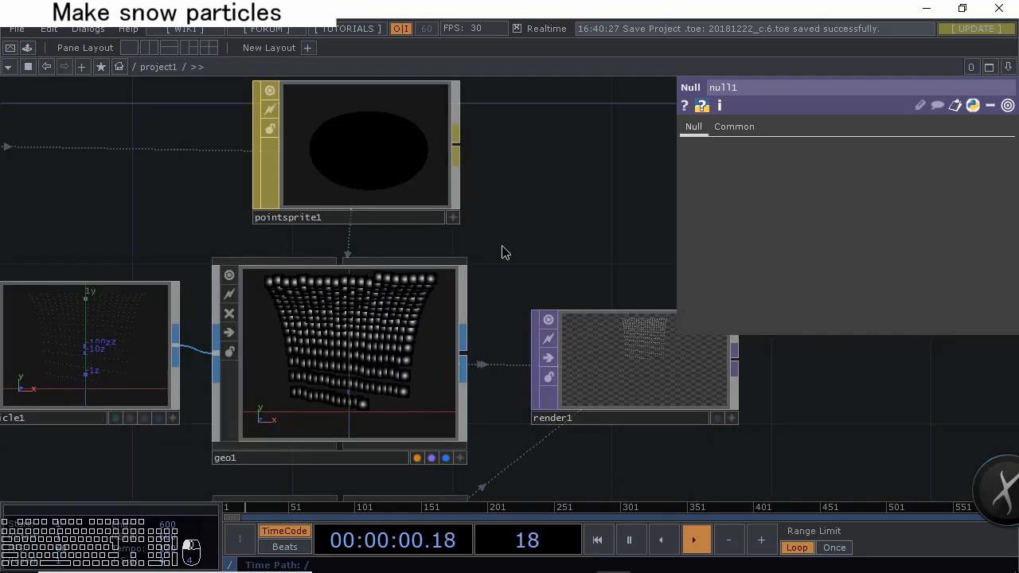
scroll(406, 307, "up", 2)
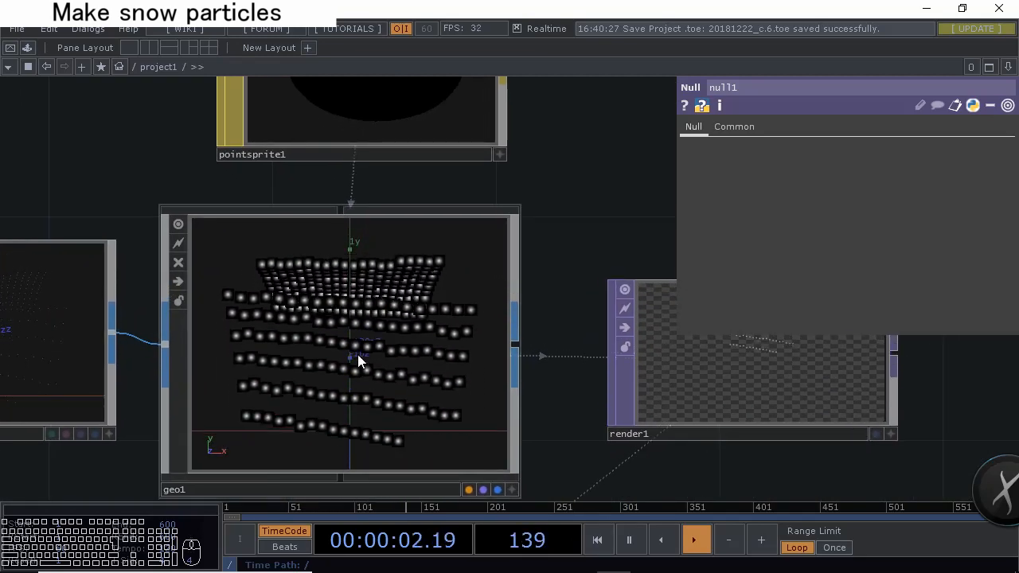
Turn on Blending (Transparency) for the pointsprite1 material
left_click_drag(563, 198, 535, 322)
left_click(368, 181)
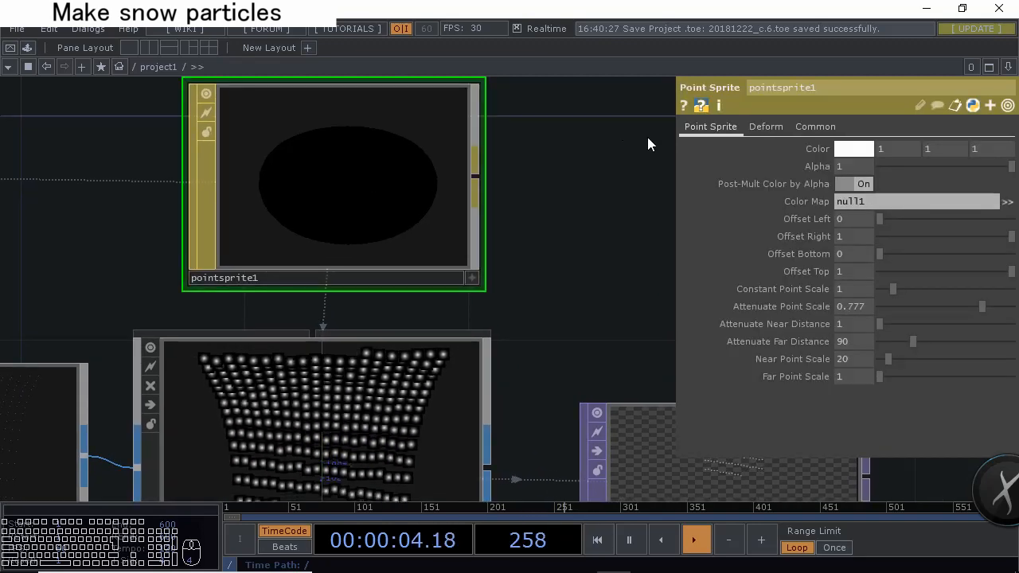
left_click(807, 129)
left_click(771, 132)
left_click(798, 126)
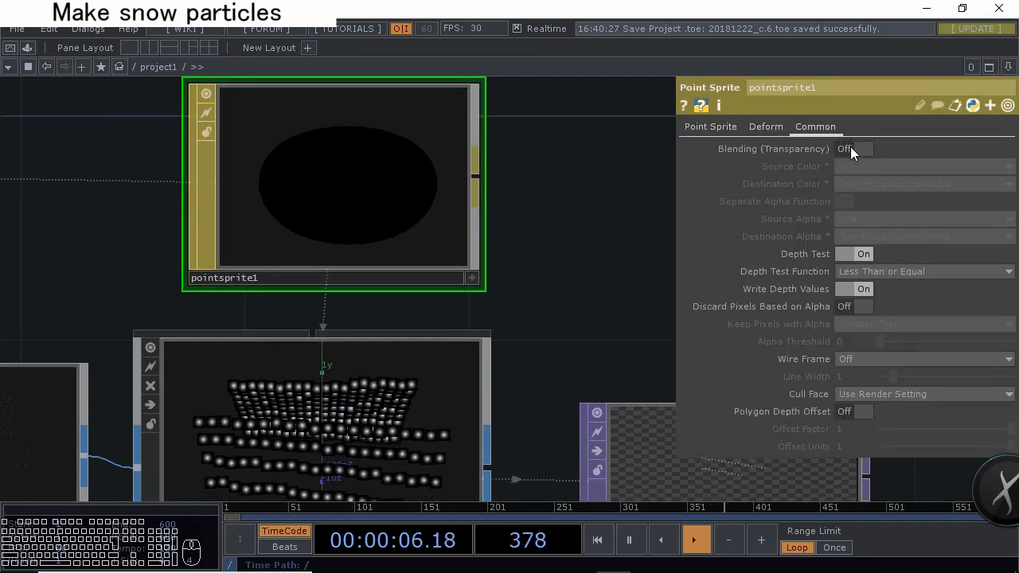
left_click_drag(644, 297, 664, 197)
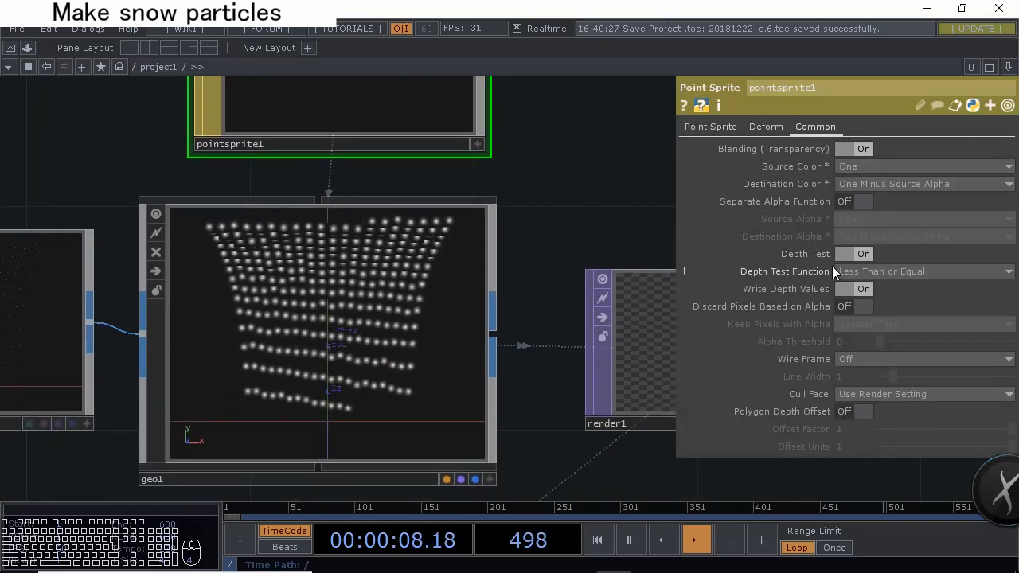
Turn off Depth Test for the pointsprite1 material
left_click(856, 254)
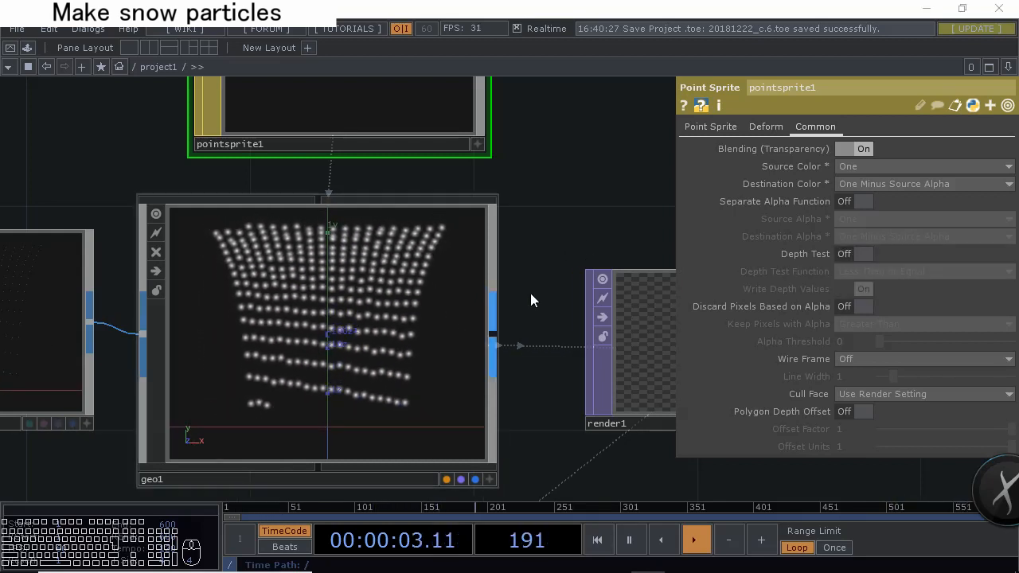
left_click_drag(530, 294, 564, 268)
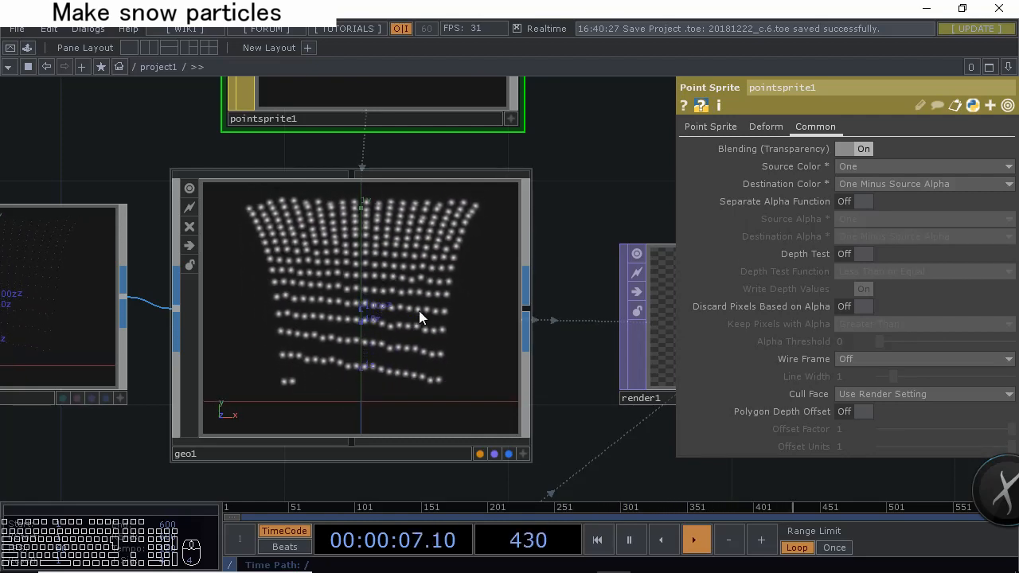
Insert a Transform SOP between grid1 and particle1
scroll(418, 310, "down", 5)
left_click_drag(320, 312, 441, 306)
left_click_drag(316, 377, 428, 410)
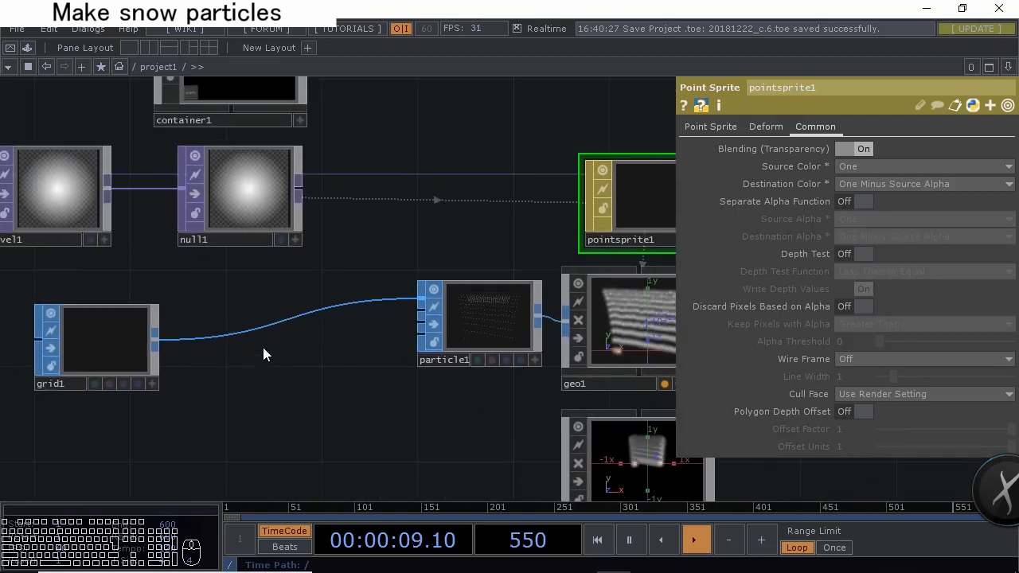
right_click(269, 328)
left_click(316, 325)
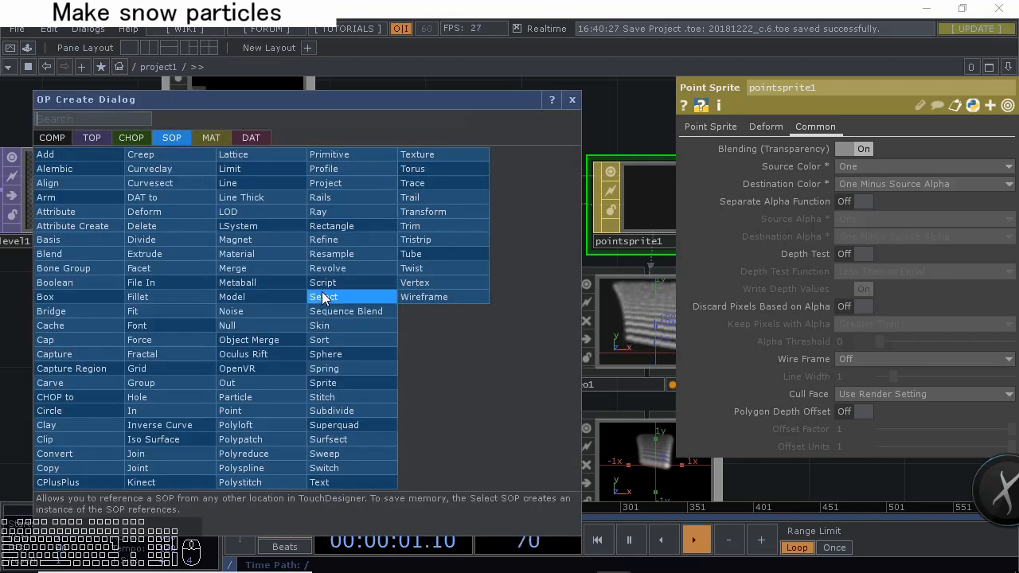
left_click(428, 215)
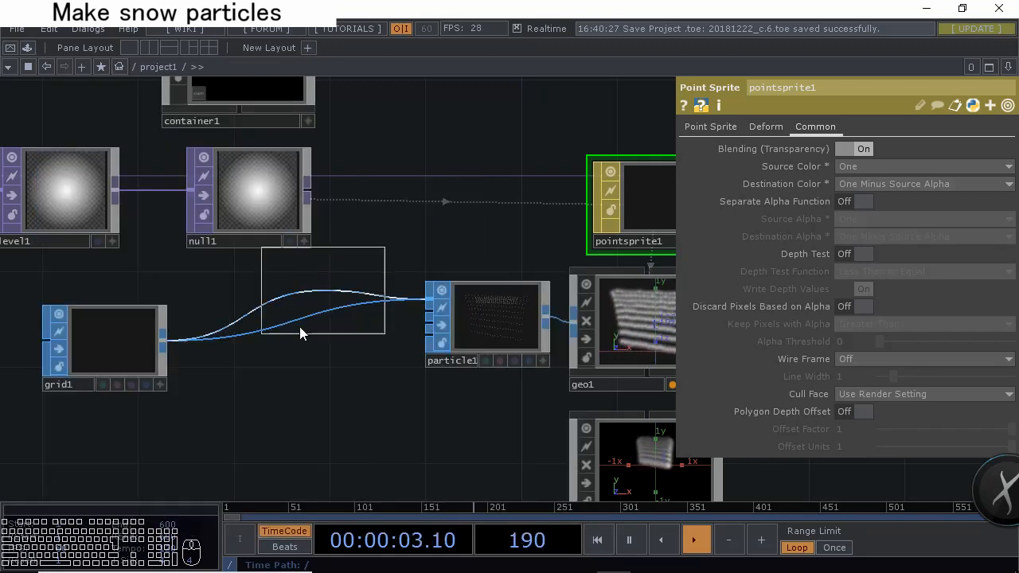
left_click(297, 355)
left_click_drag(400, 355, 423, 291)
scroll(349, 298, "up", 3)
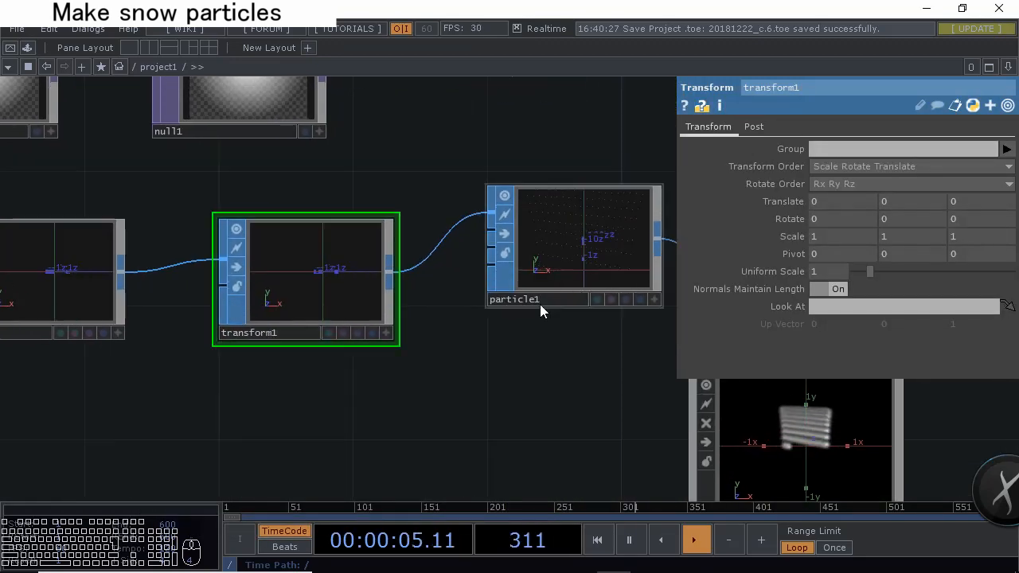
Set transform1's Z rotation to 180 and its Y translation to 0.5
left_click_drag(590, 372, 422, 420)
left_click_drag(557, 378, 444, 385)
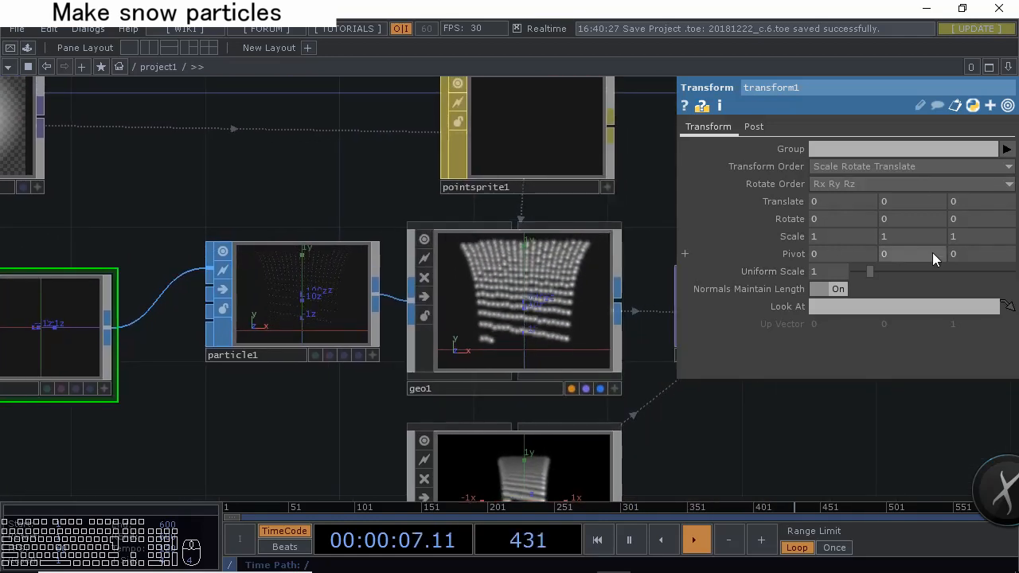
left_click(980, 219)
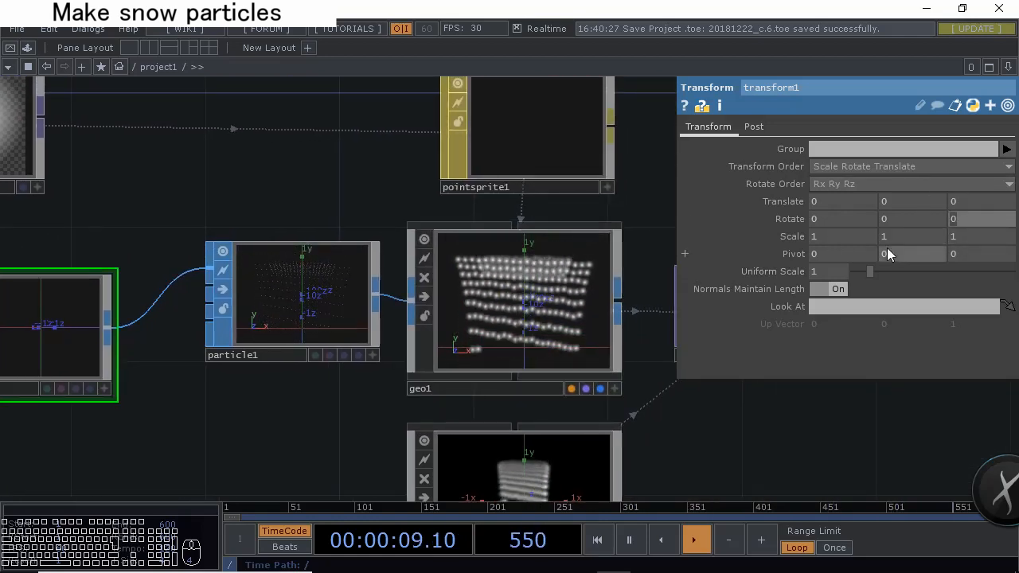
type("180")
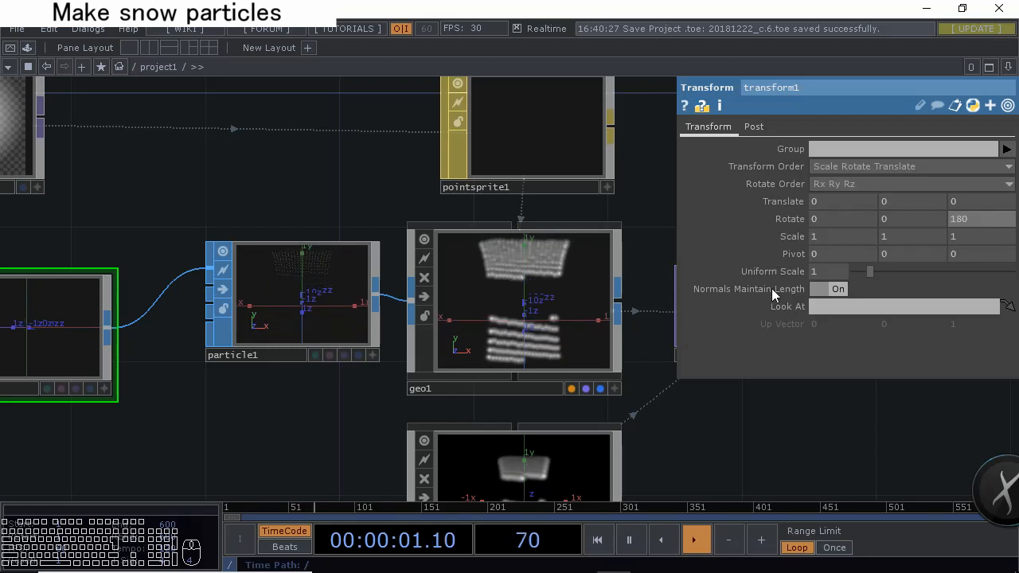
left_click_drag(712, 446, 676, 410)
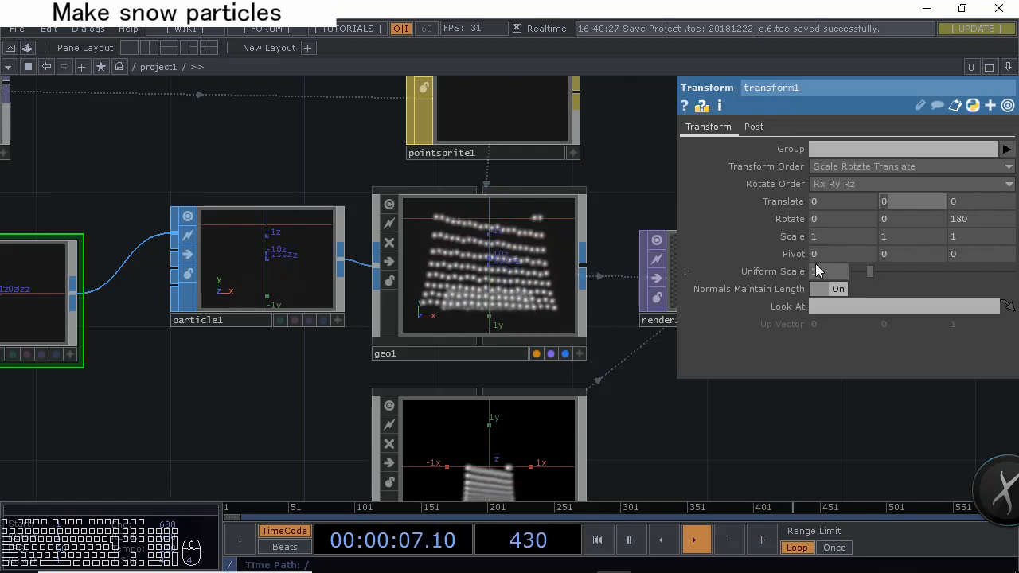
type("1")
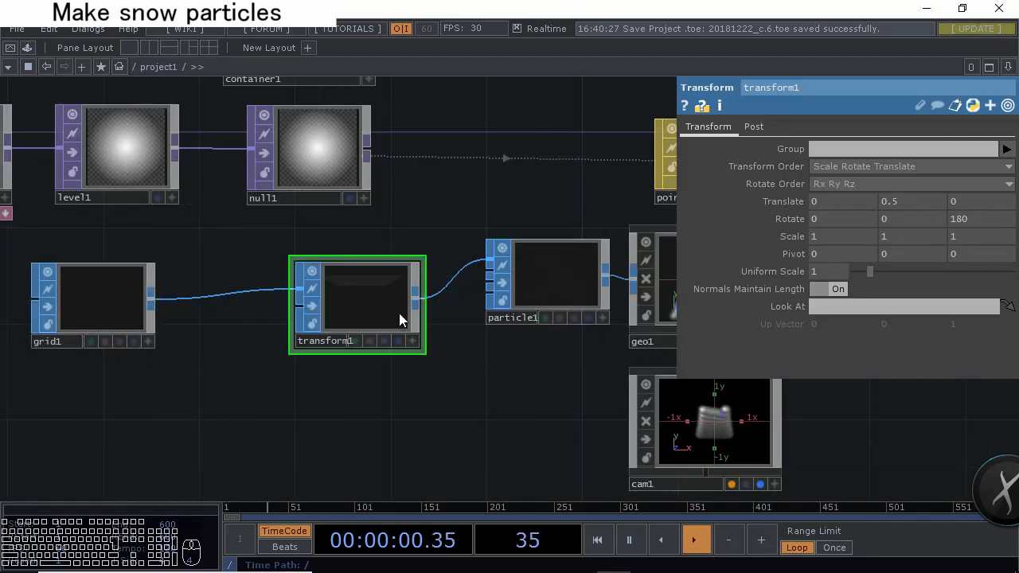
Make room after transform1, insert a Sort SOP before particle1, and set its Point Sort to Random
left_click_drag(406, 319, 307, 317)
left_click_drag(447, 317, 342, 348)
scroll(359, 359, "up", 2)
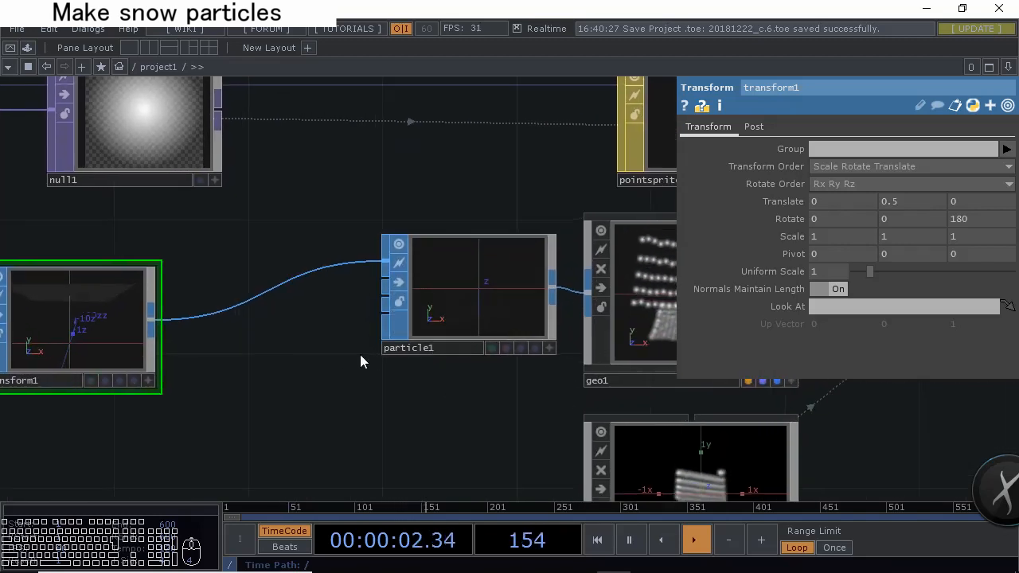
right_click(280, 294)
left_click(312, 271)
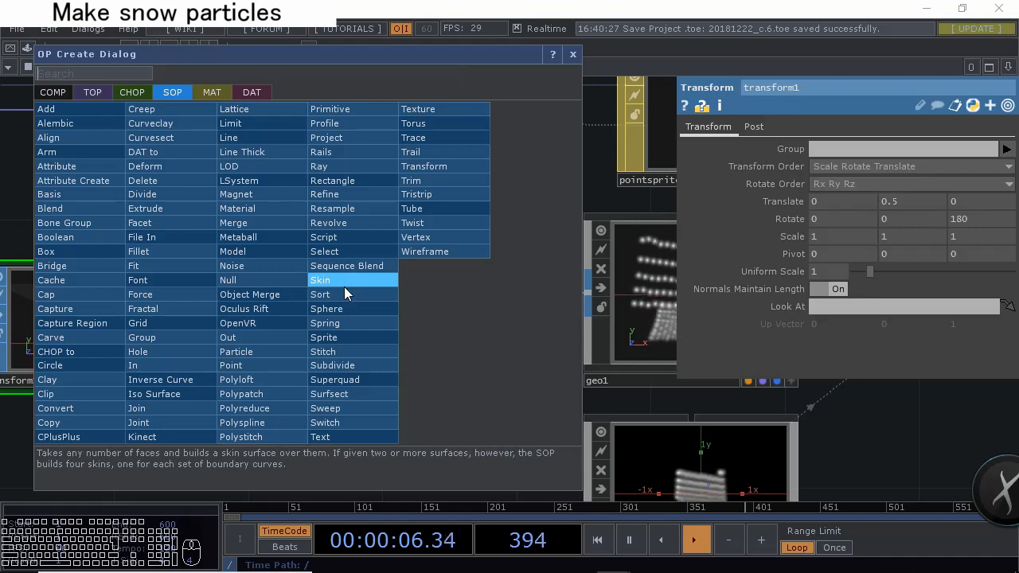
left_click(344, 294)
left_click(268, 326)
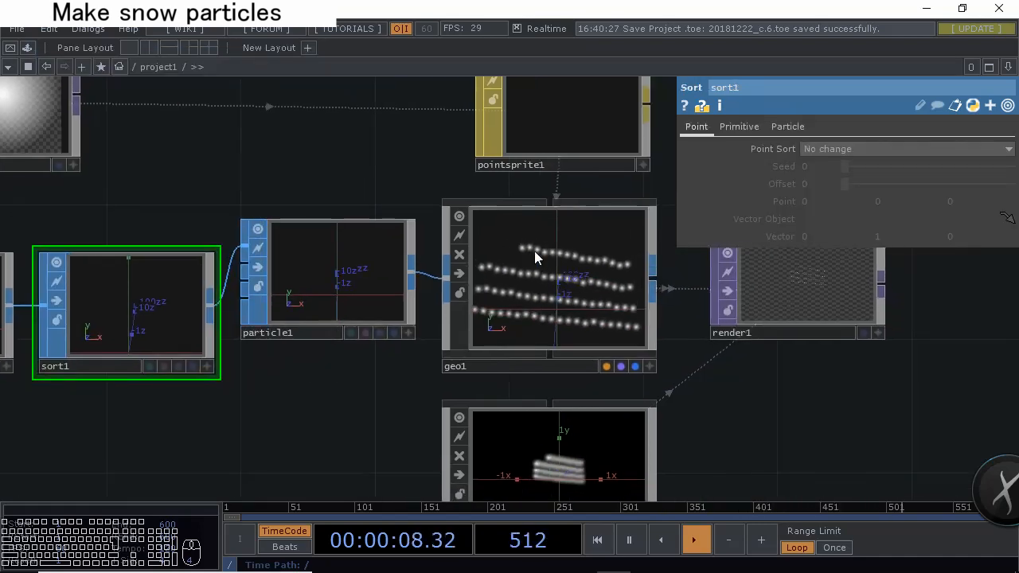
left_click(977, 152)
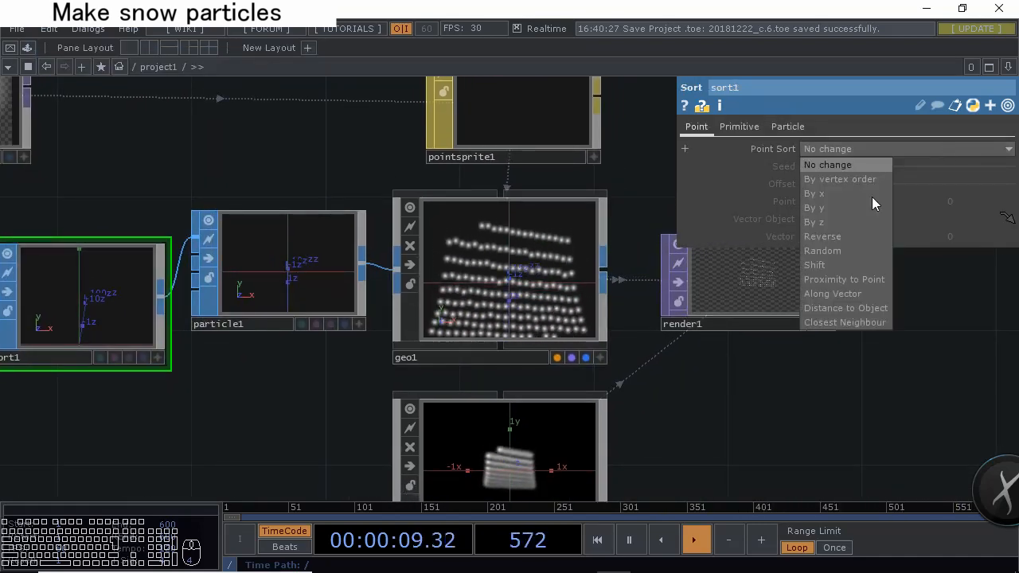
left_click(850, 248)
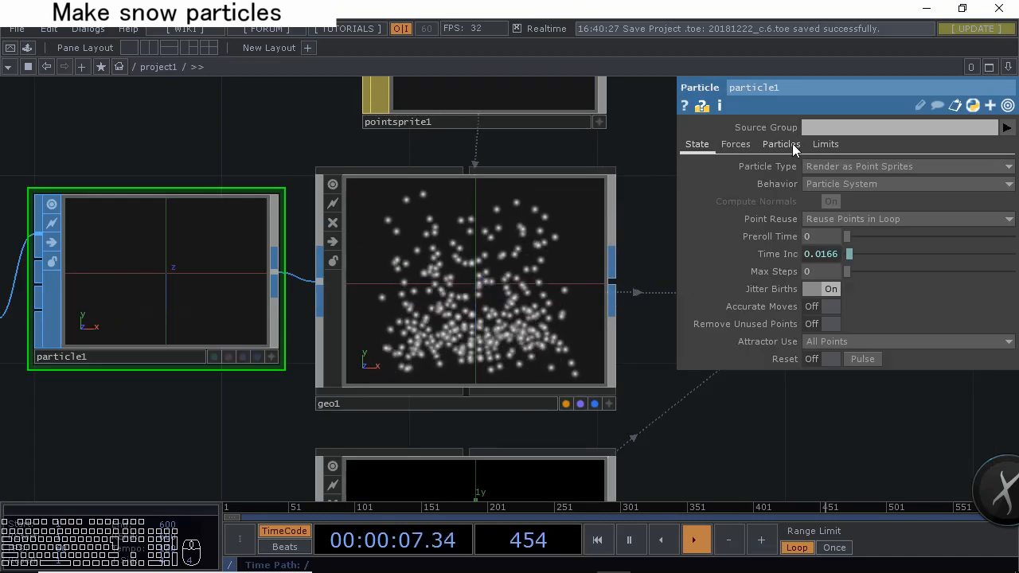
Lower particle1's Birth rate to 5
left_click(792, 144)
left_click(748, 146)
left_click(770, 143)
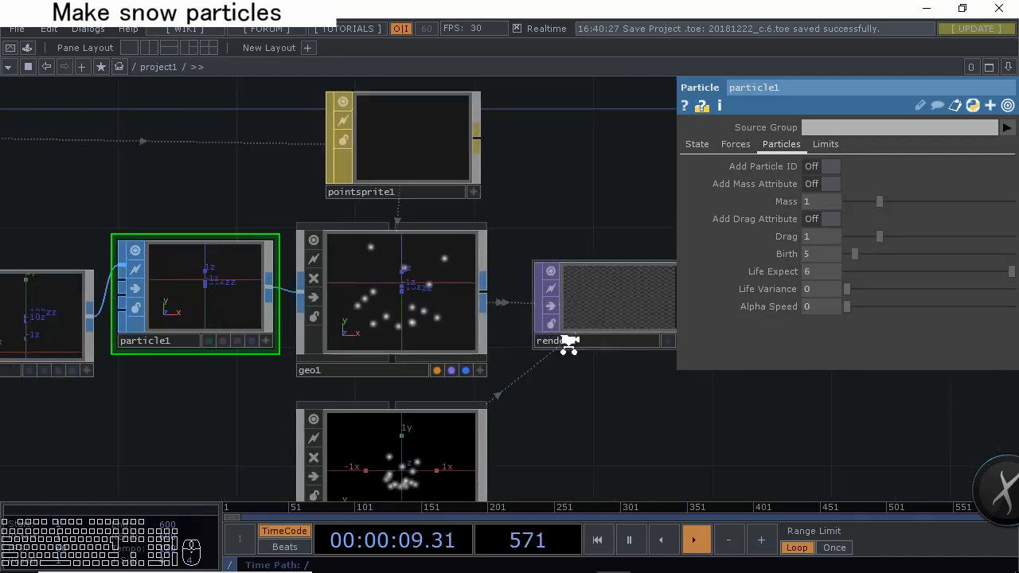
Switch cam1's Projection to Orthographic with an Ortho Width of 1
scroll(566, 341, "down", 2)
left_click(417, 392)
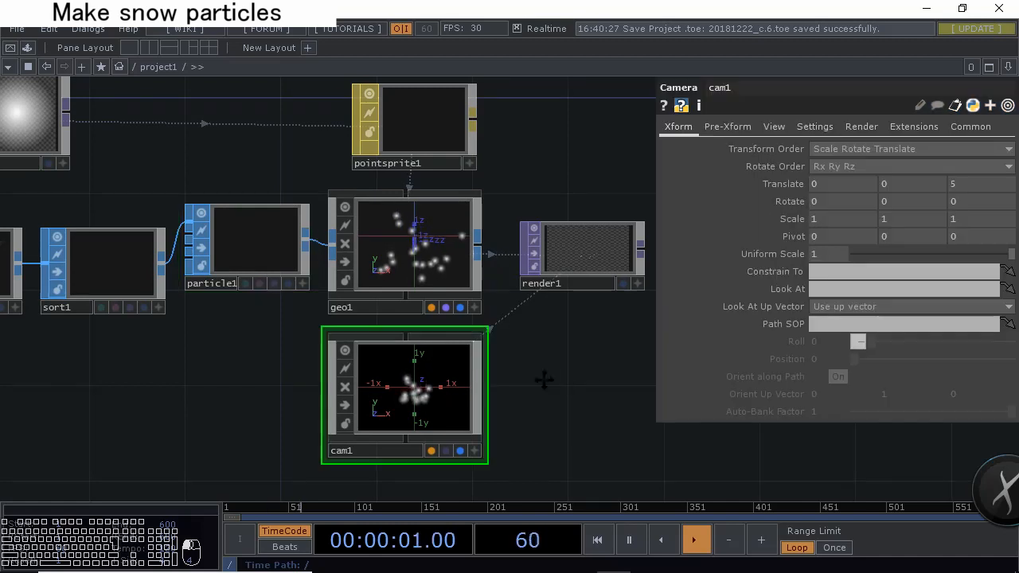
scroll(544, 371, "up", 4)
left_click(773, 127)
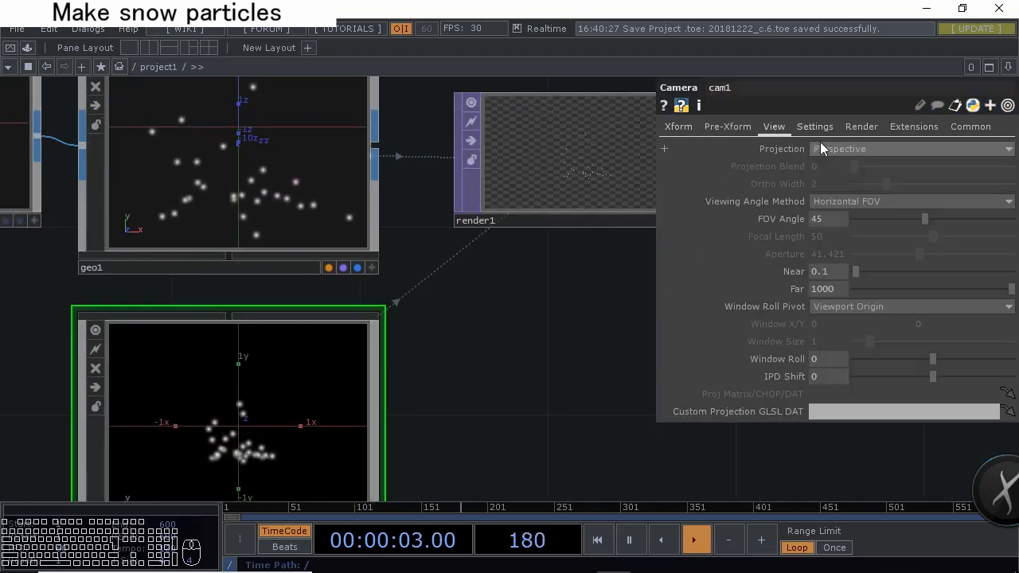
left_click(832, 149)
left_click(833, 171)
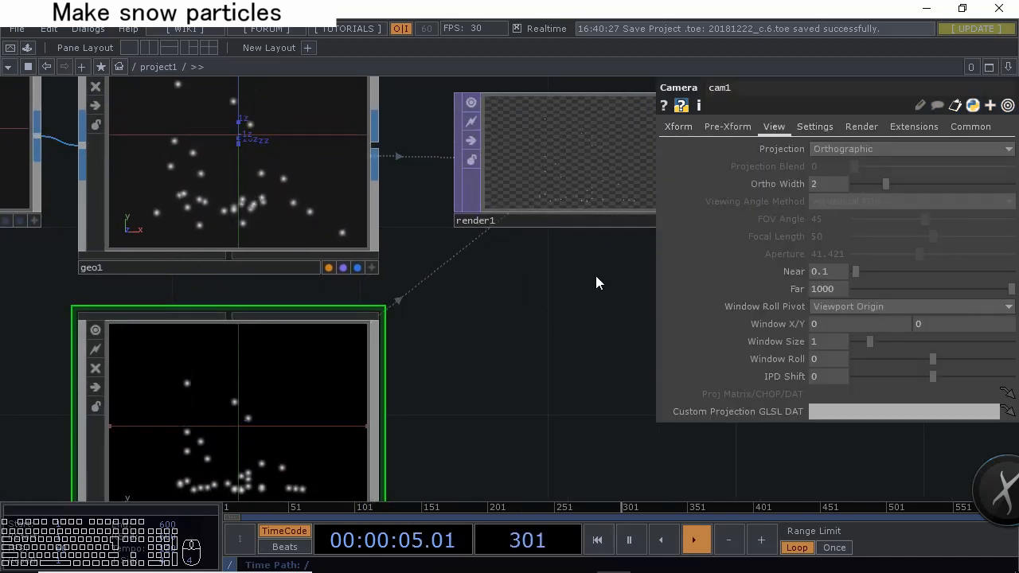
left_click_drag(596, 277, 488, 376)
scroll(500, 280, "up", 4)
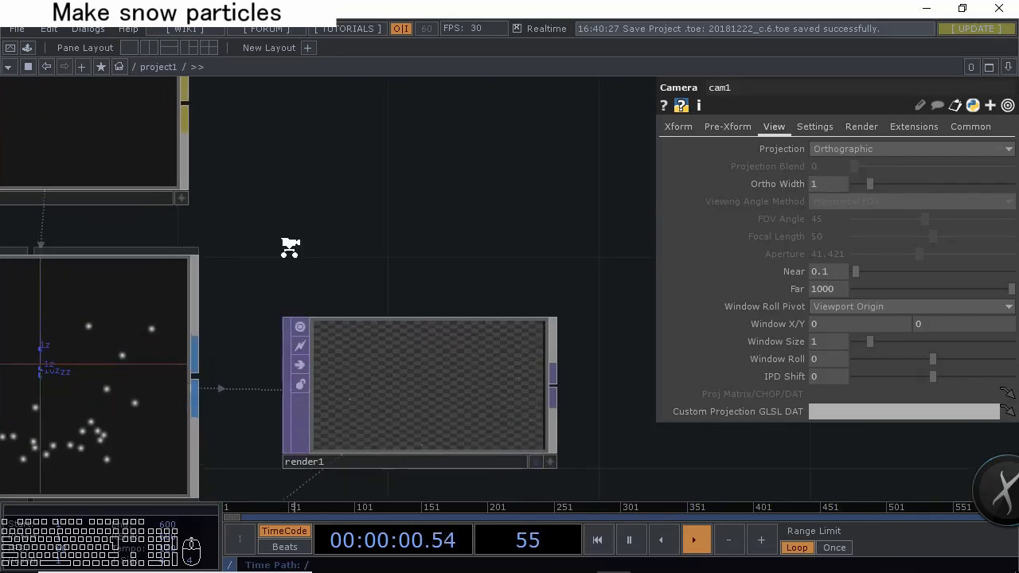
scroll(291, 246, "up", 2)
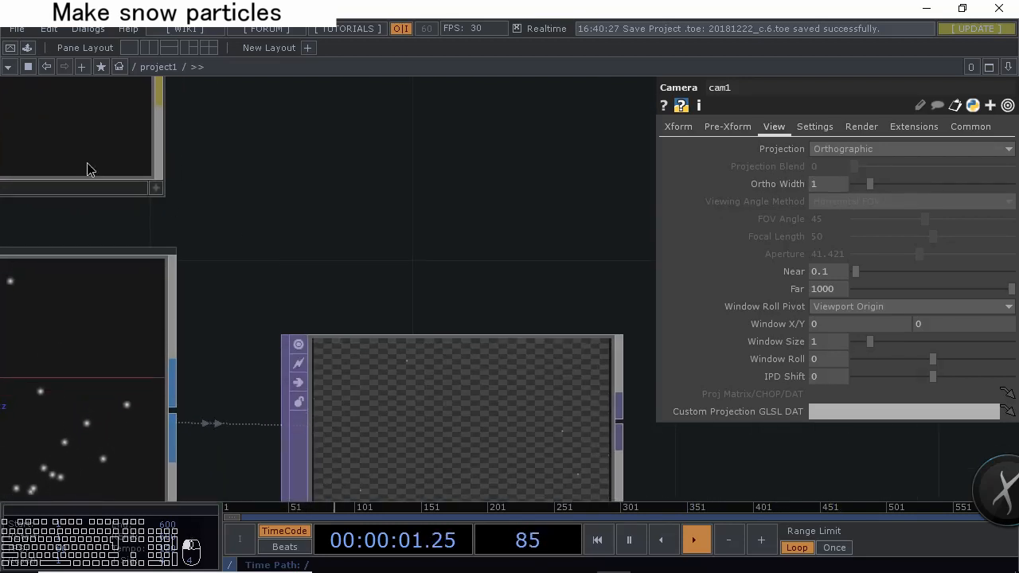
Enlarge the snow sprites by raising pointsprite1's Near Point Scale to 137
left_click(87, 166)
scroll(541, 359, "down", 3)
left_click(708, 127)
scroll(599, 380, "up", 3)
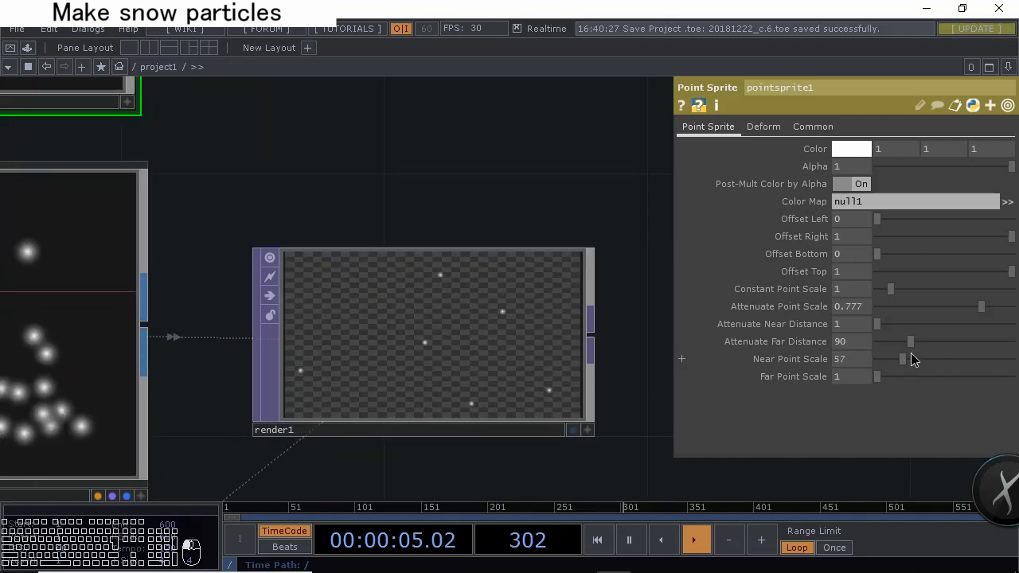
left_click_drag(913, 359, 978, 347)
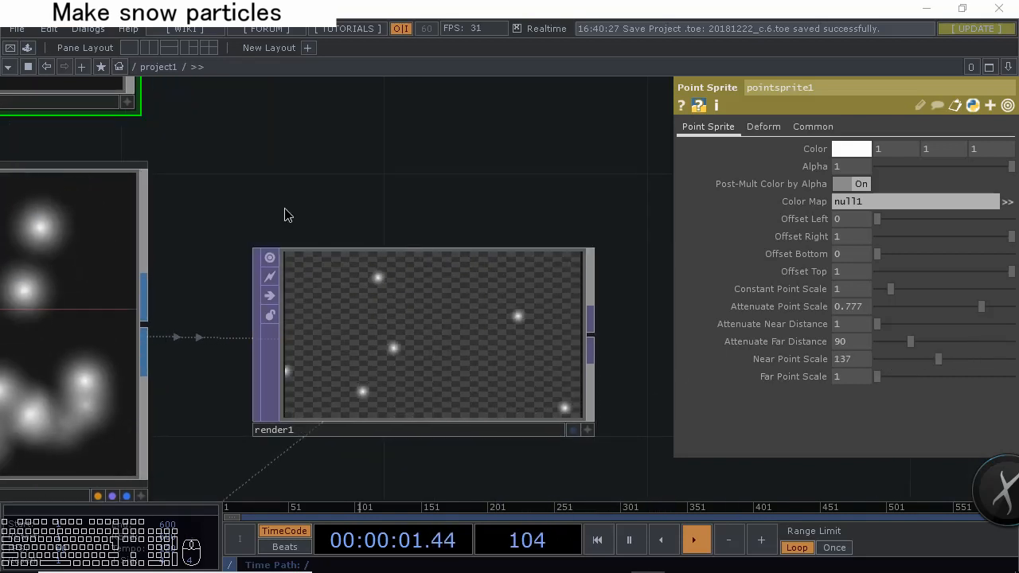
scroll(374, 218, "up", 2)
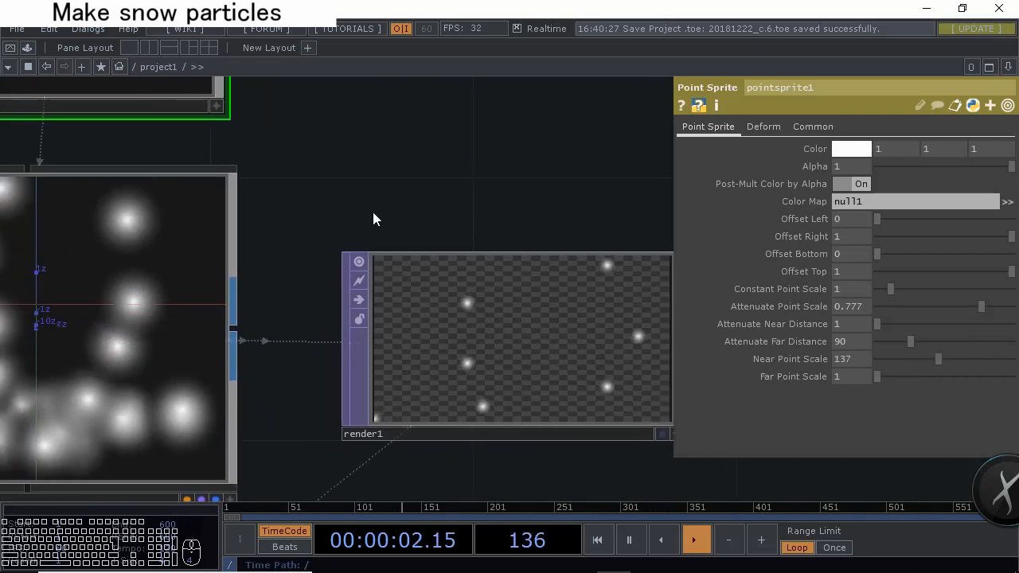
scroll(373, 212, "down", 2)
scroll(503, 198, "down", 1)
Set particle1's External Force in Y to -1
scroll(96, 382, "up", 2)
left_click_drag(95, 382, 374, 366)
left_click(420, 256)
scroll(420, 248, "up", 2)
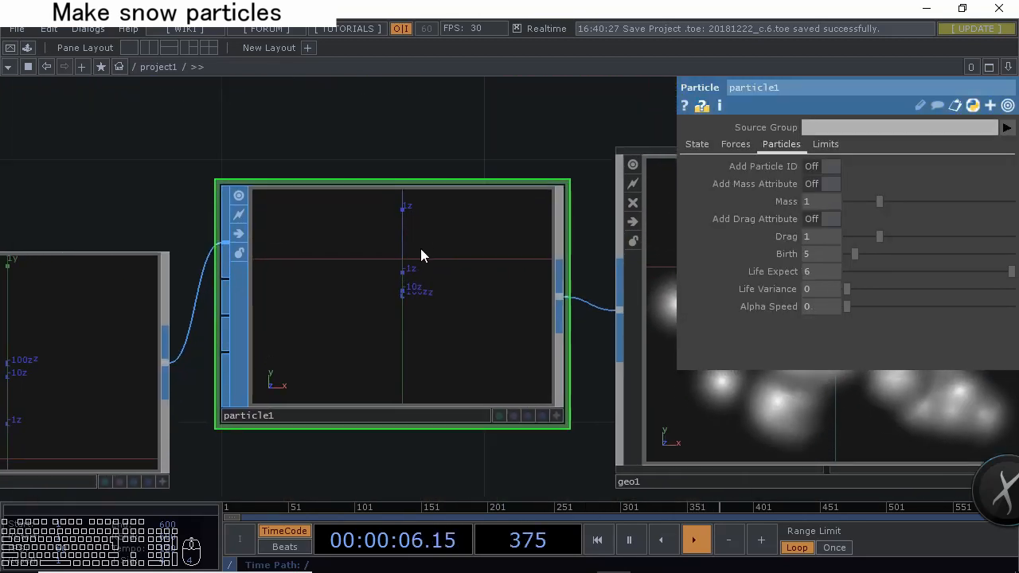
left_click(735, 144)
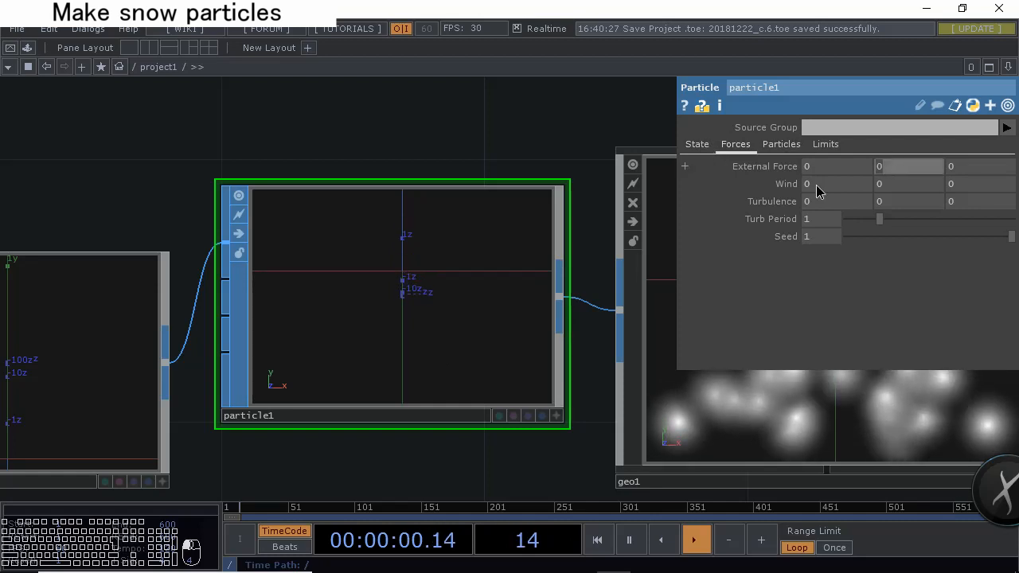
left_click_drag(817, 185, 788, 250)
type("-1")
key("Return")
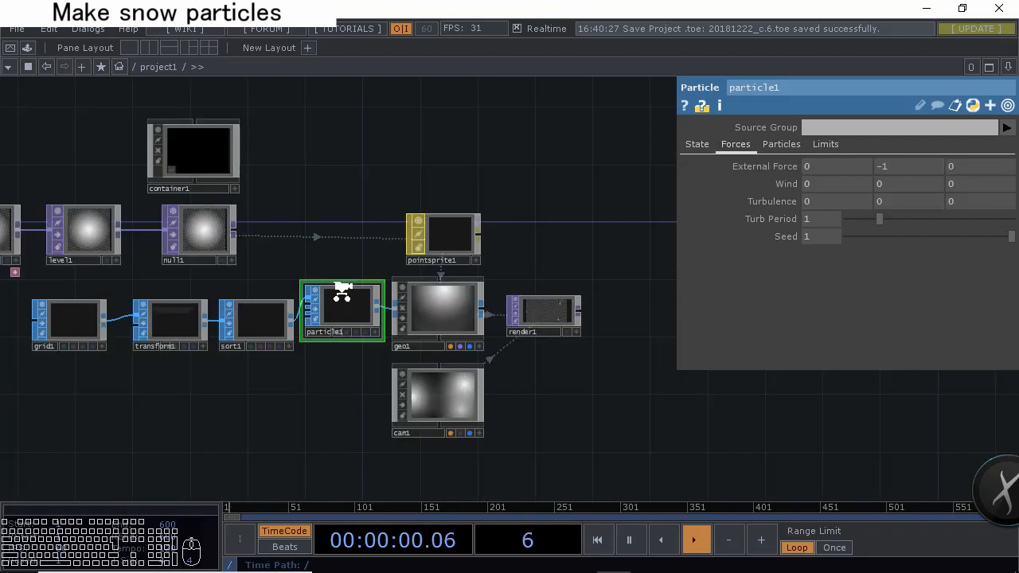
Turn on Add Drag Attribute for particle1 and set Drag to 2.74
scroll(342, 292, "up", 3)
scroll(365, 267, "down", 1)
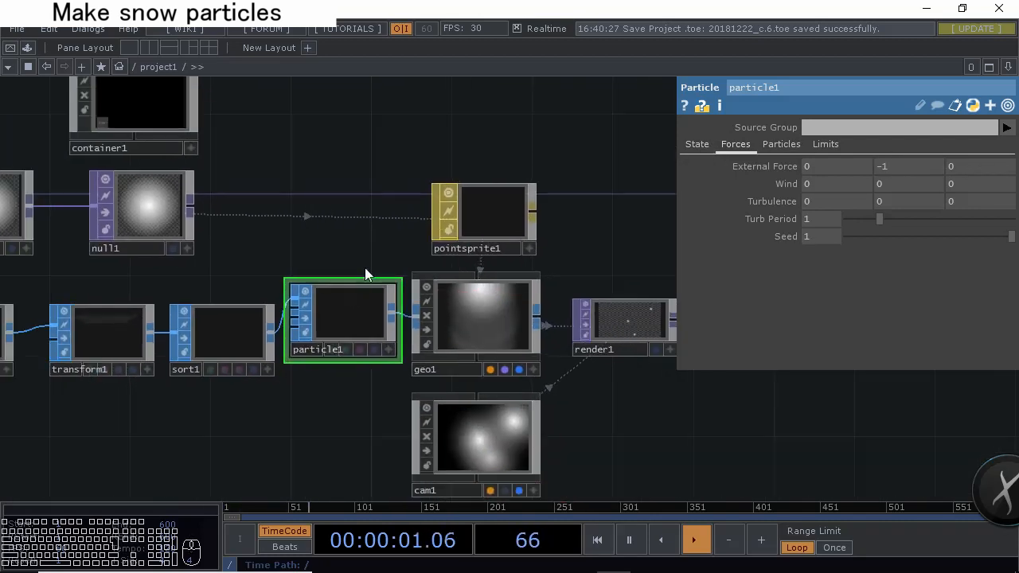
scroll(345, 255, "up", 1)
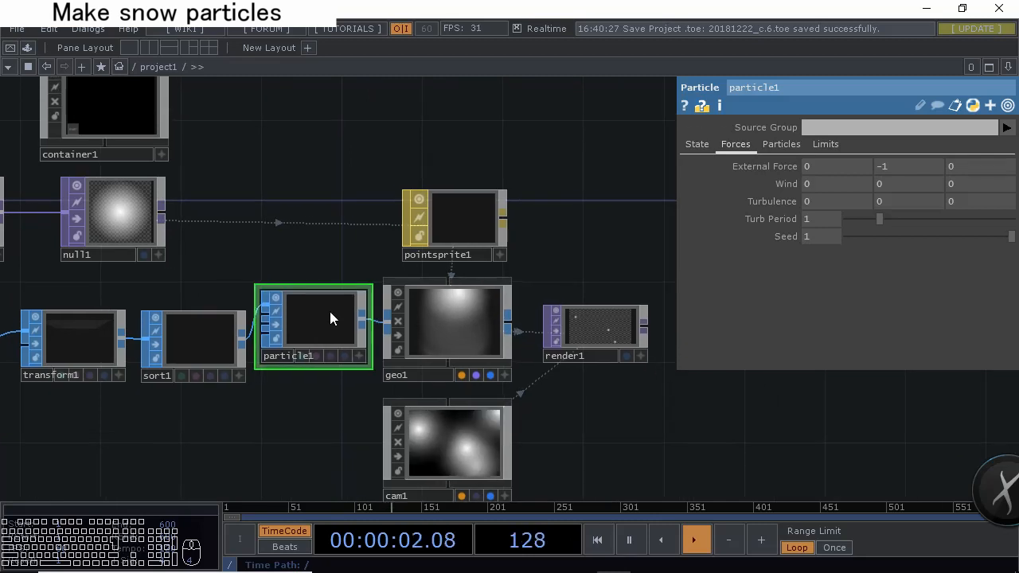
left_click(771, 146)
scroll(604, 322, "down", 2)
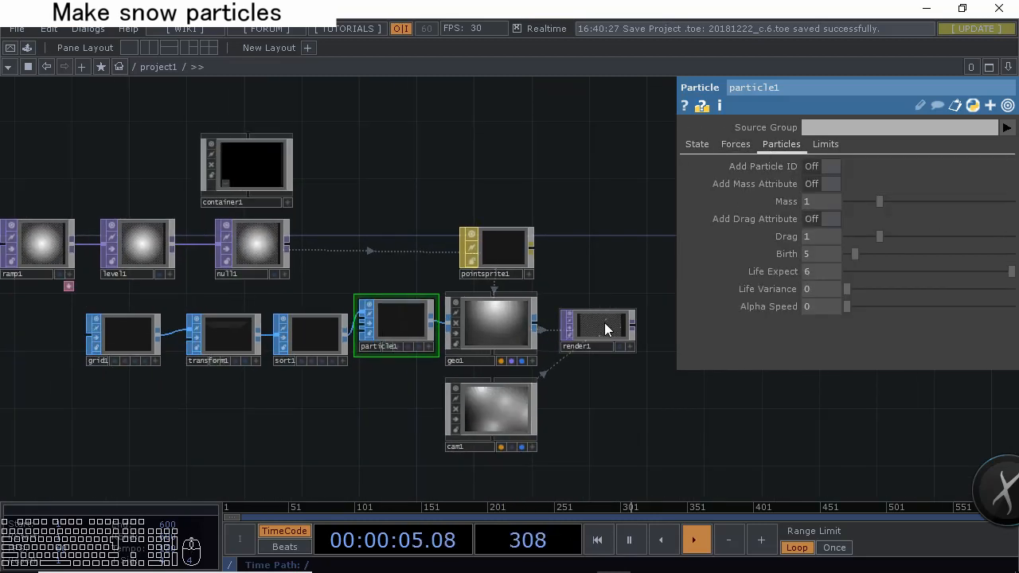
scroll(604, 323, "up", 2)
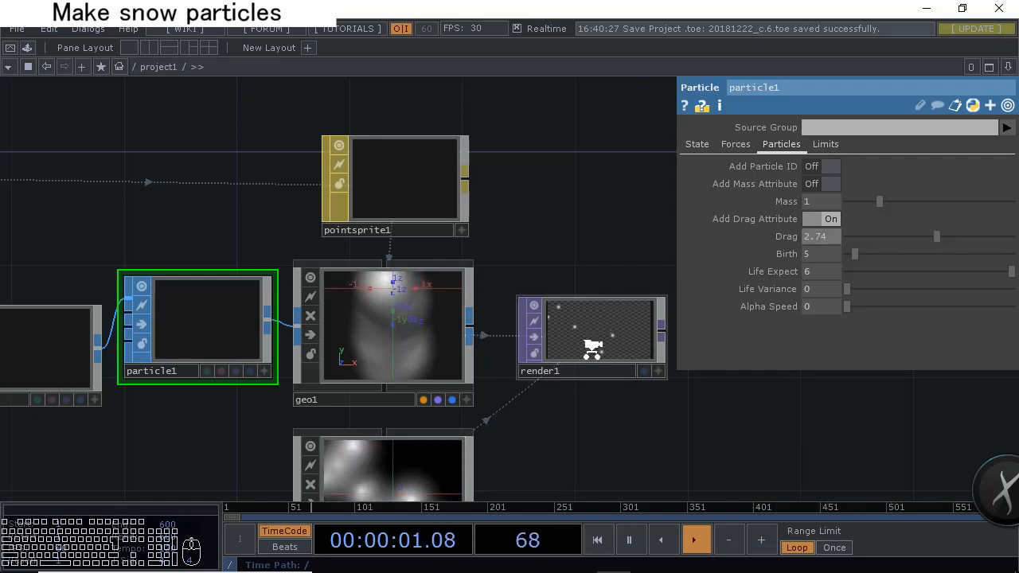
scroll(592, 348, "up", 3)
scroll(570, 349, "down", 2)
Set particle1's Turbulence in X to 0.5
left_click(733, 145)
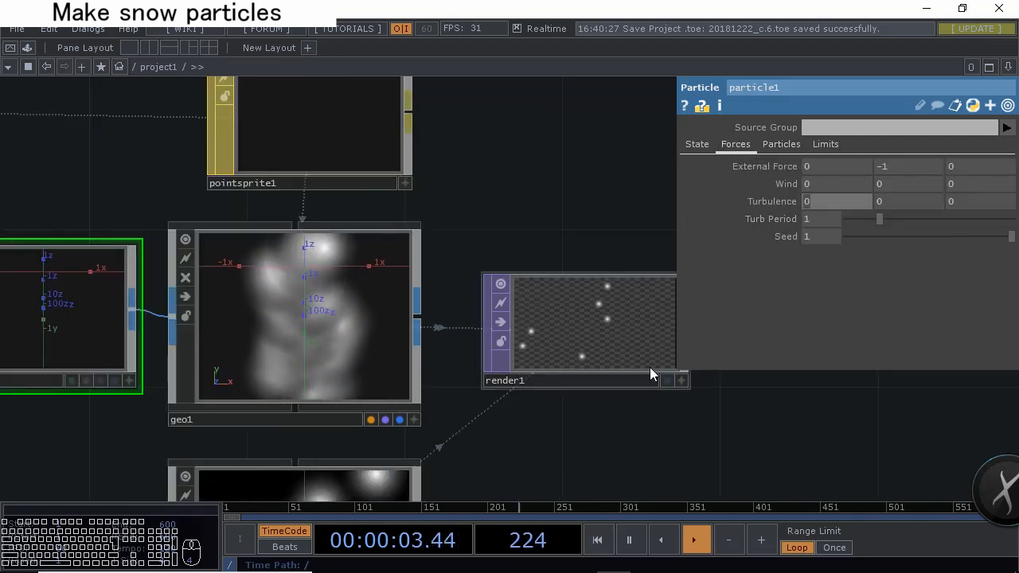
type("0.5")
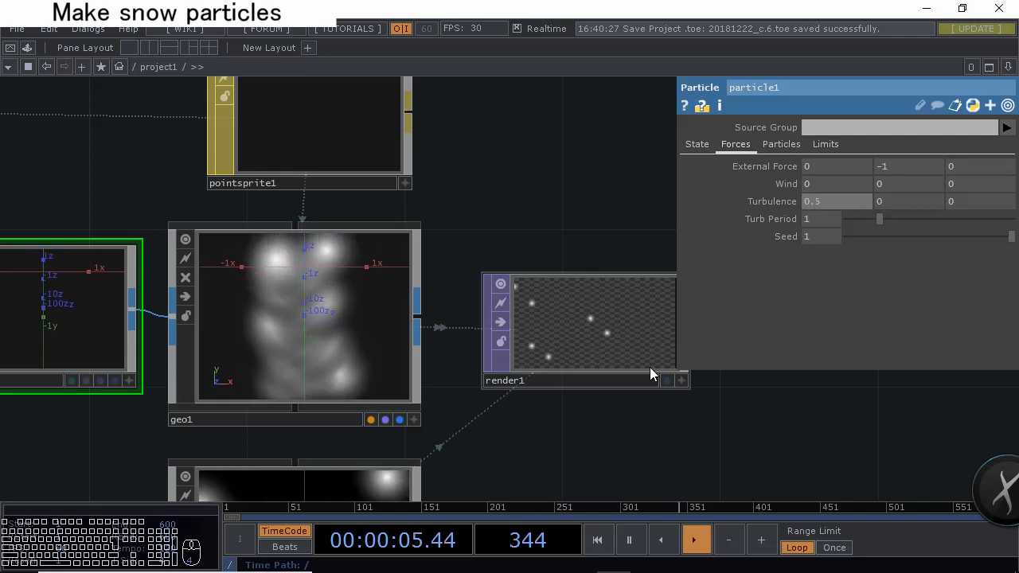
scroll(616, 346, "up", 2)
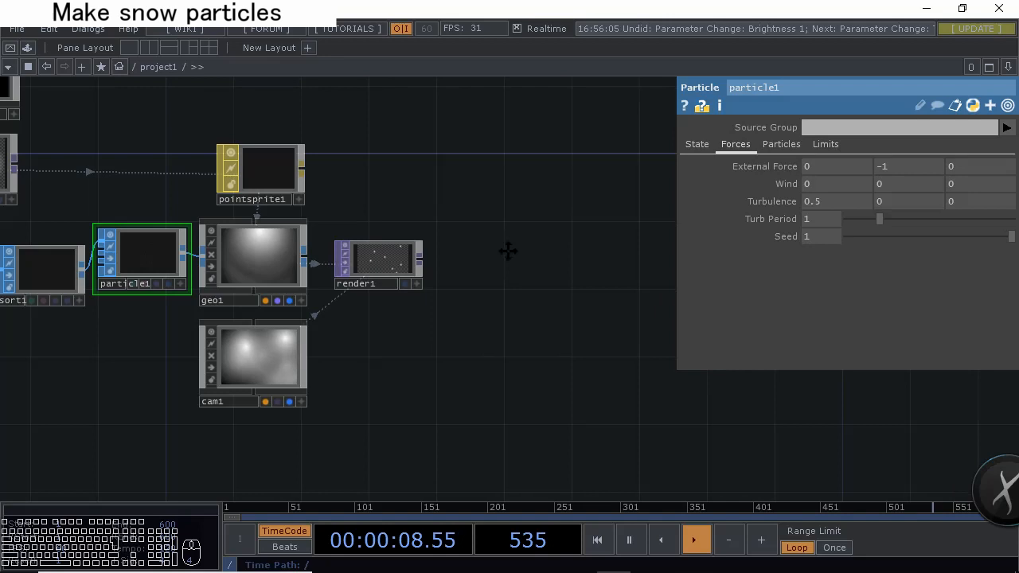
Brighten the snow sprite texture by raising level1's Brightness 1 to 1.62
left_click_drag(508, 252, 762, 337)
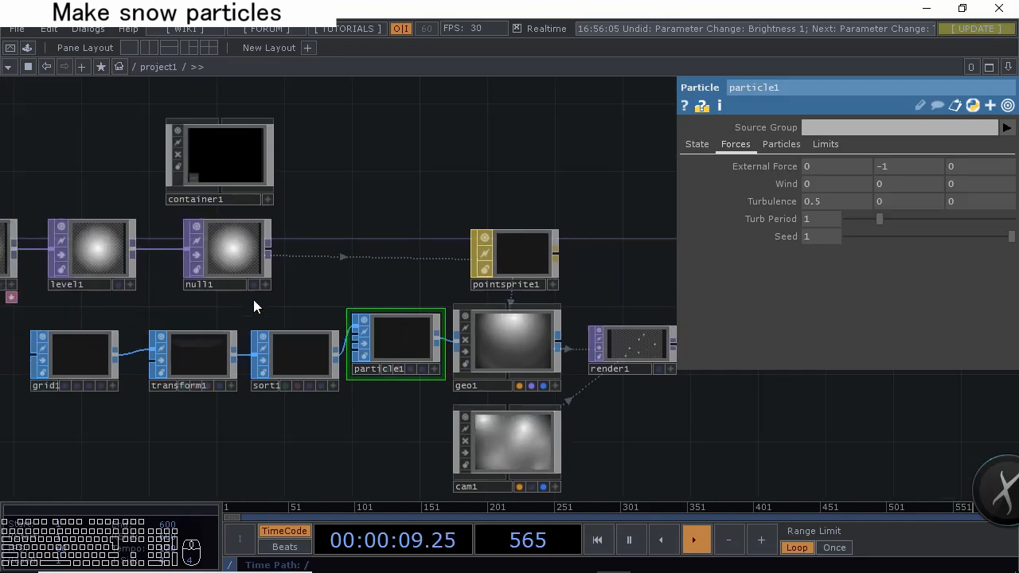
left_click(109, 246)
left_click_drag(454, 228, 327, 193)
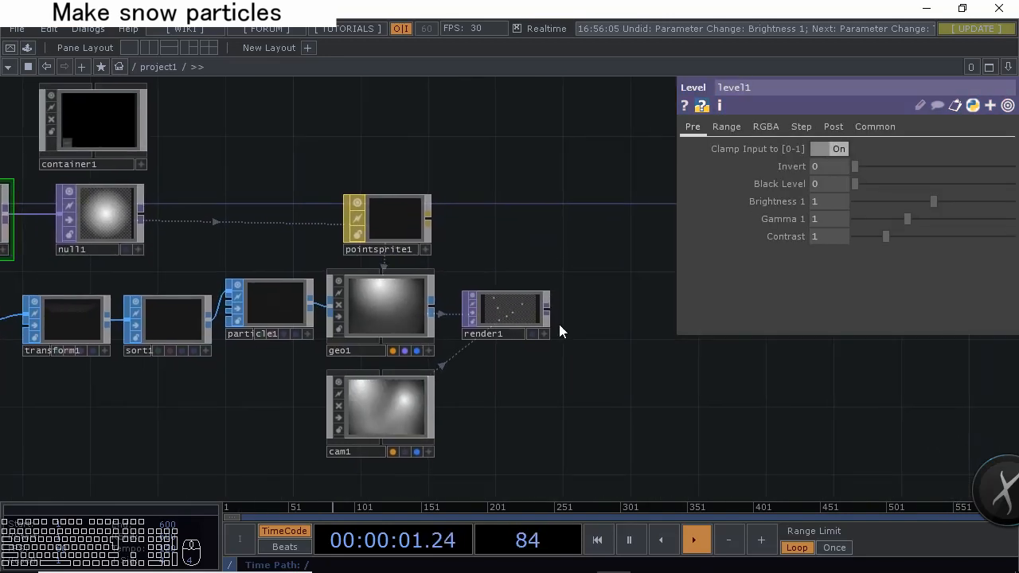
middle_click_drag(538, 292, 582, 301)
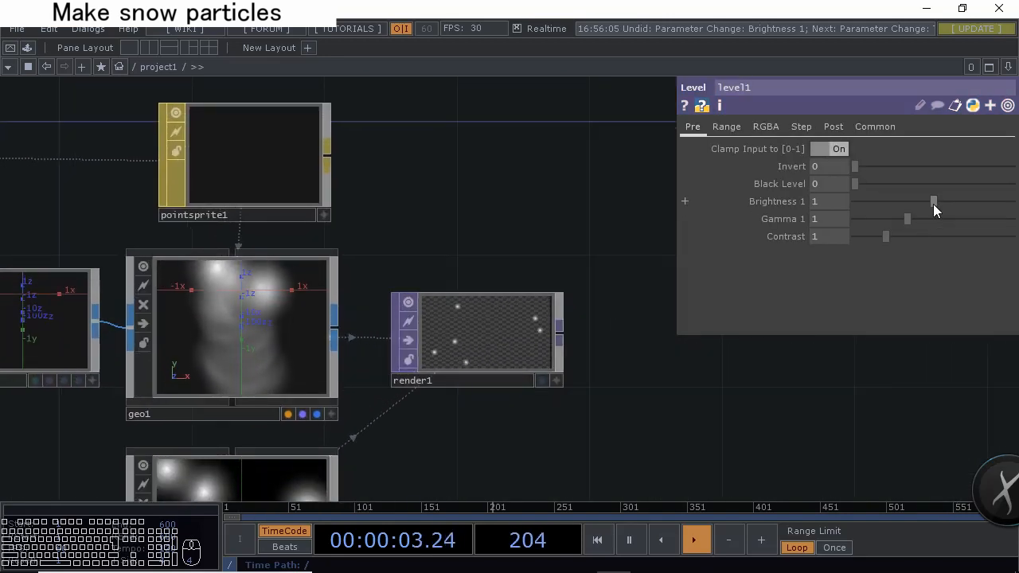
left_click_drag(933, 204, 978, 219)
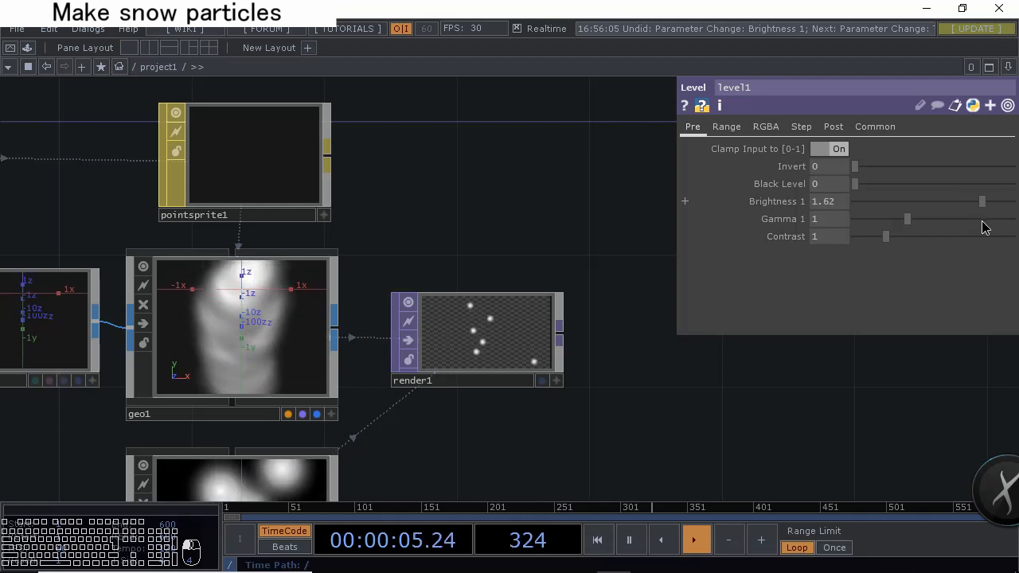
Add a Null TOP connected to the output of render1
left_click_drag(599, 370, 451, 323)
right_click(354, 278)
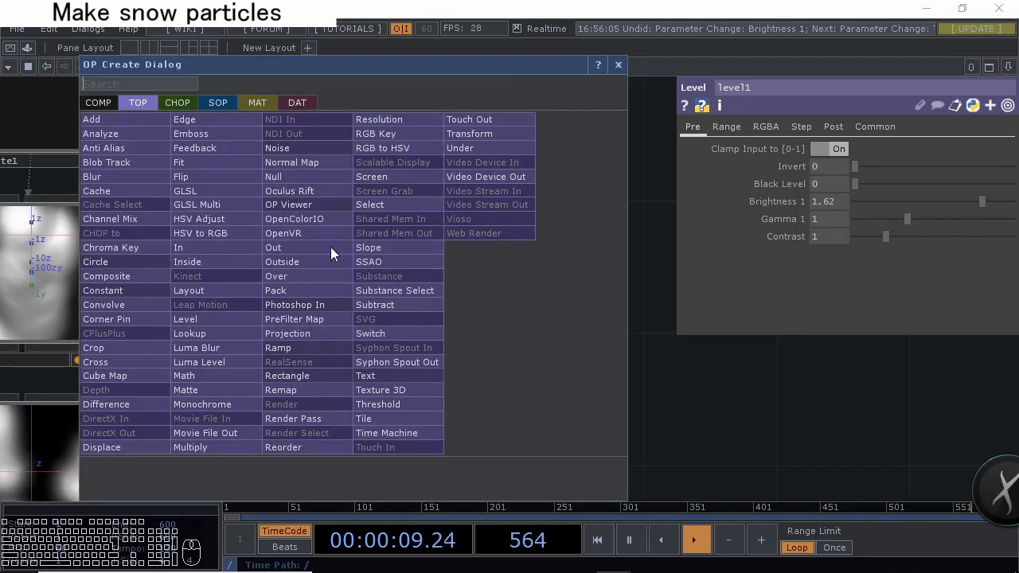
left_click(290, 181)
left_click(499, 288)
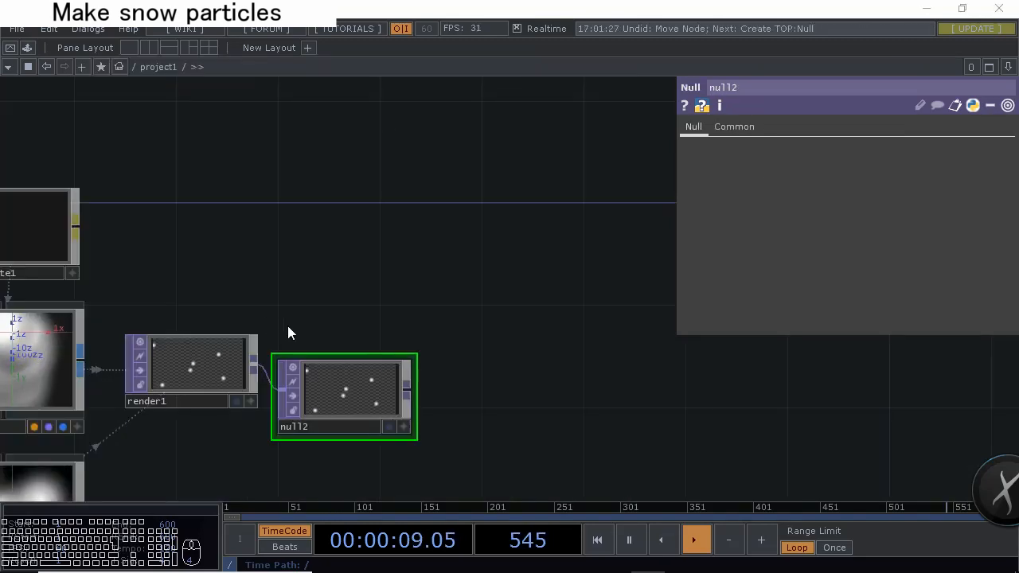
Move the whole group of snow operators beneath the tree and logo chains
scroll(287, 326, "down", 6)
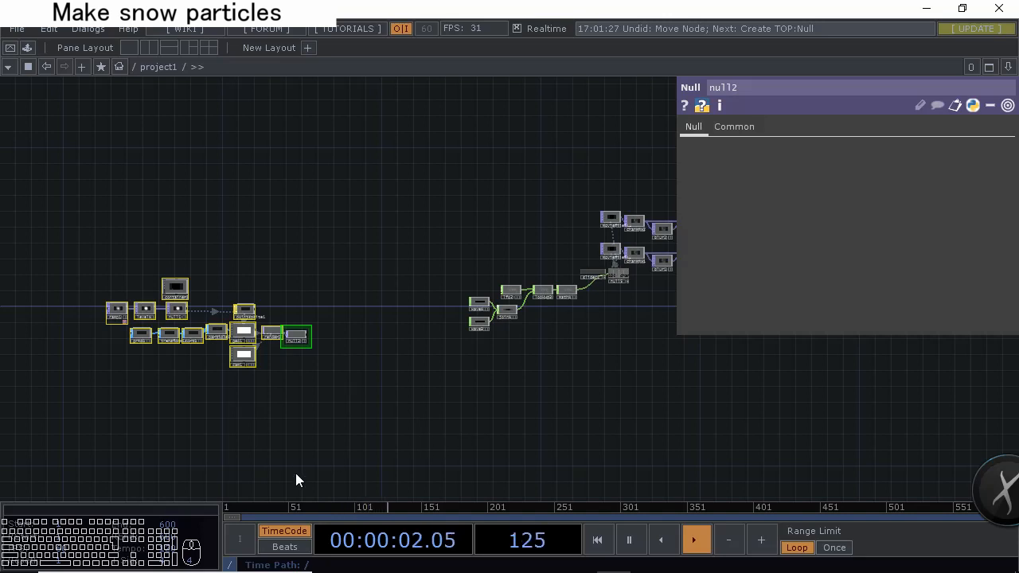
left_click_drag(380, 398, 676, 338)
left_click_drag(507, 300, 371, 295)
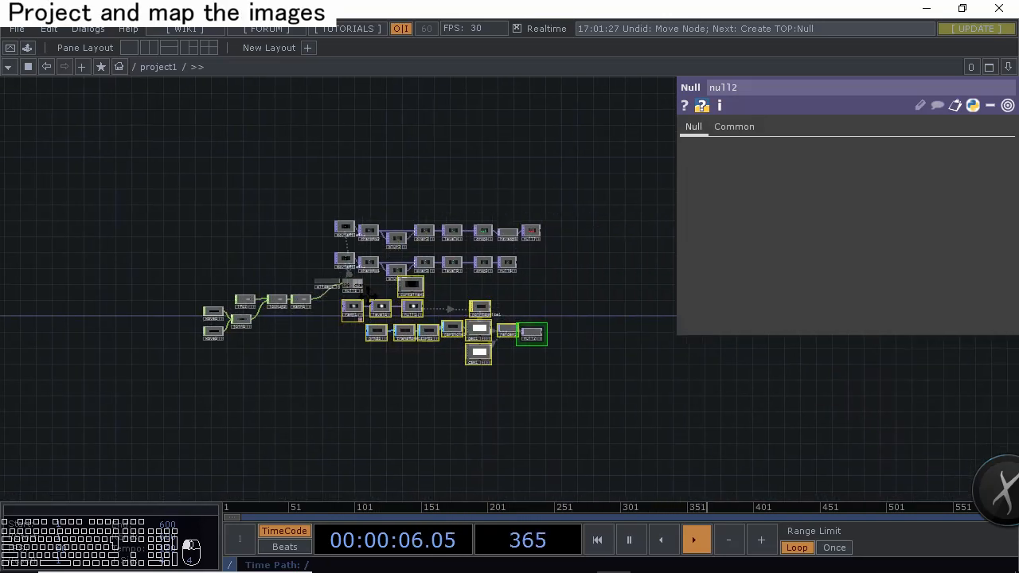
Add the kantanMapper component from the palette's Tools category to the network, beside the final tree, logo and snow nulls
scroll(370, 296, "up", 6)
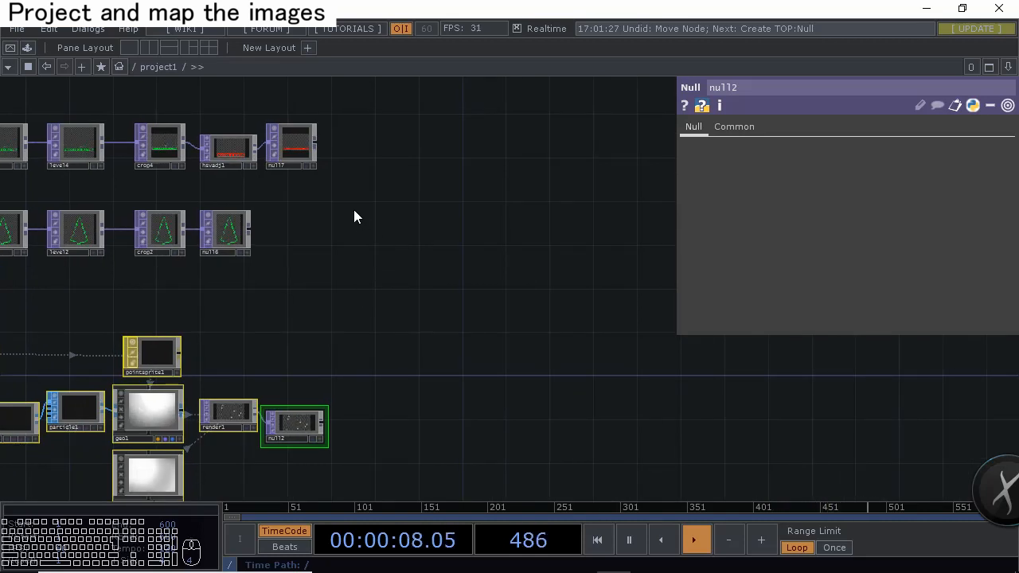
left_click_drag(354, 210, 352, 245)
scroll(352, 245, "up", 2)
left_click_drag(251, 324, 250, 254)
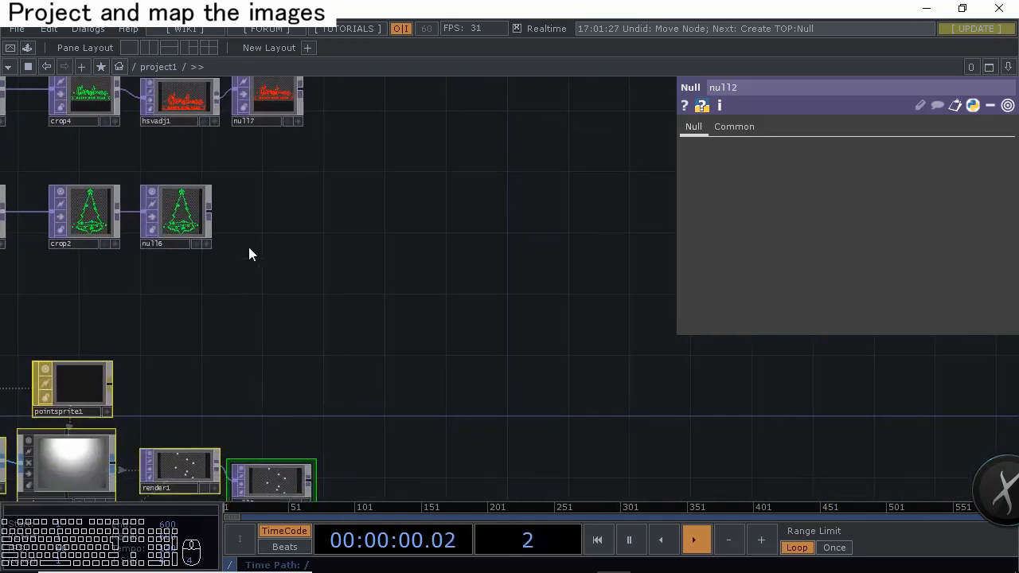
scroll(257, 329, "down", 1)
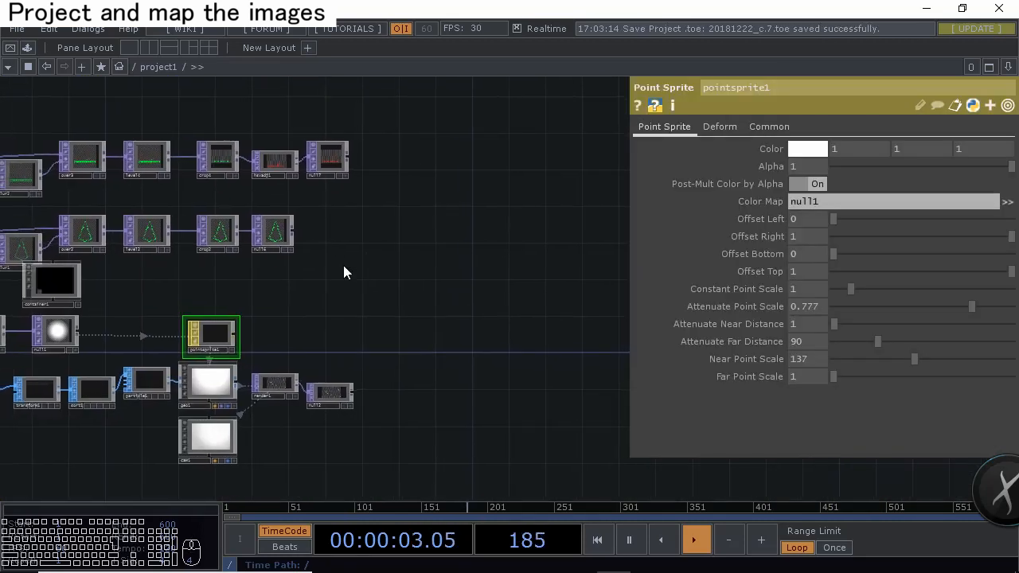
scroll(338, 266, "up", 2)
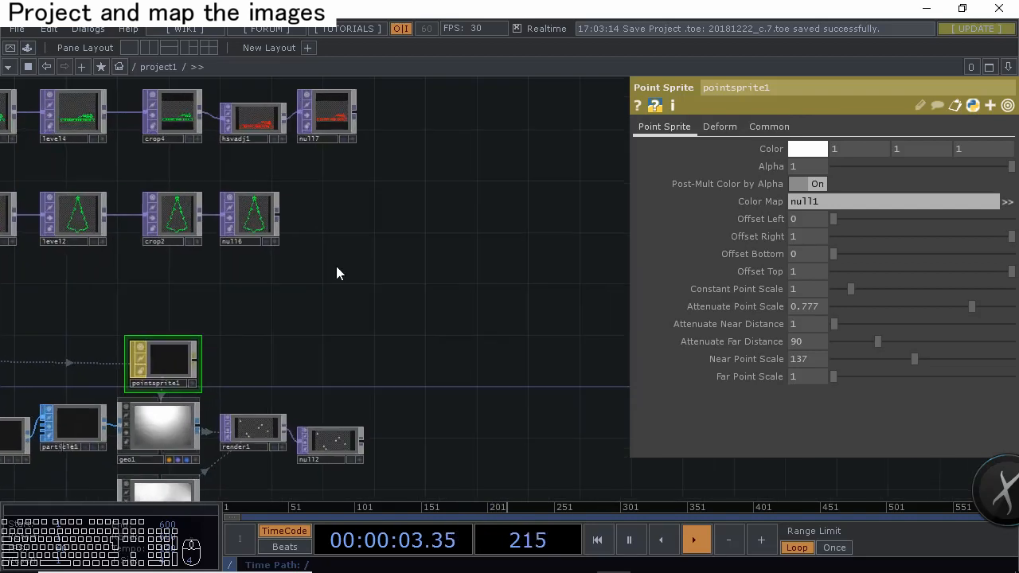
left_click(28, 49)
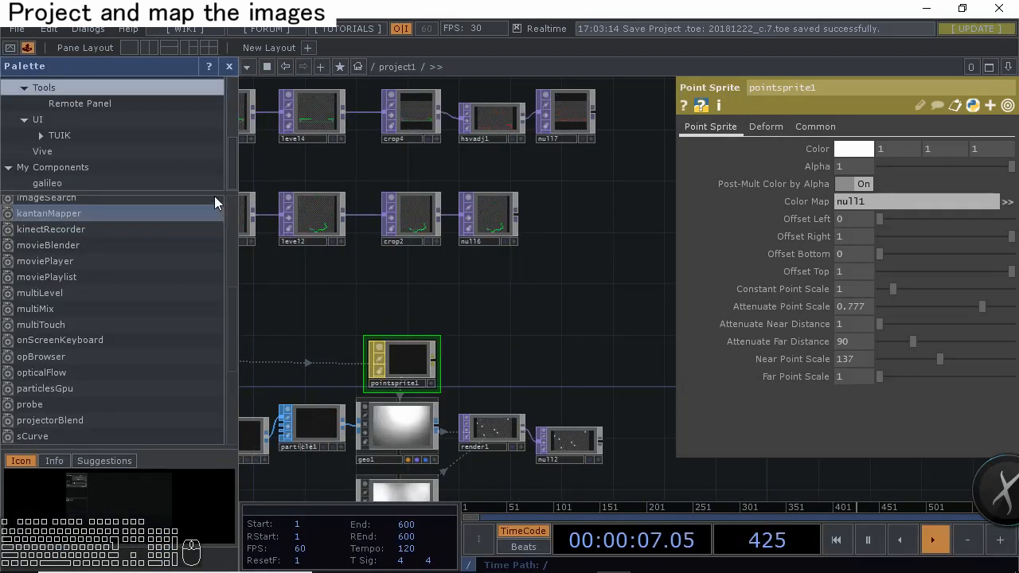
scroll(82, 135, "up", 1)
scroll(85, 129, "up", 4)
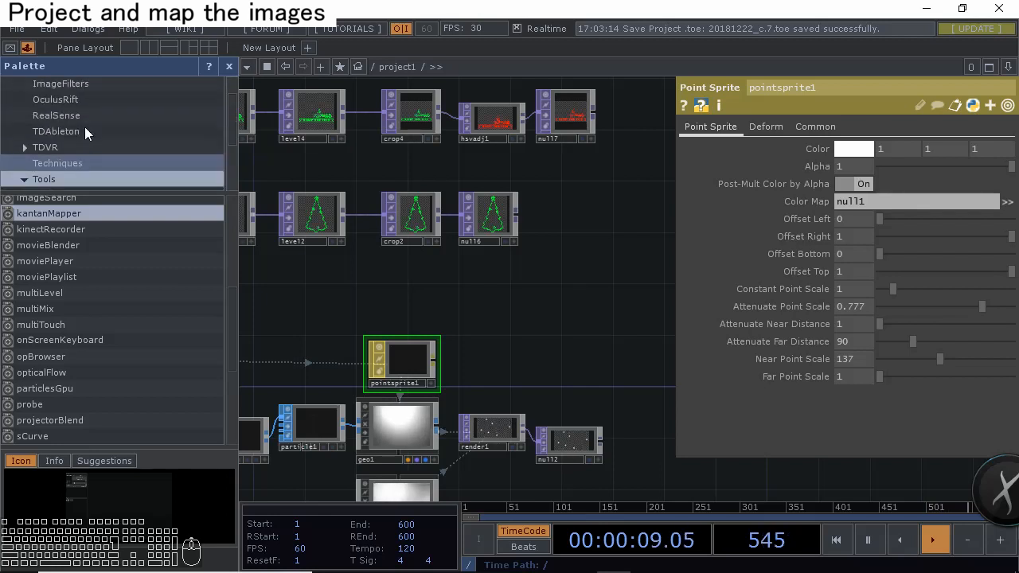
left_click(80, 129)
scroll(80, 134, "down", 1)
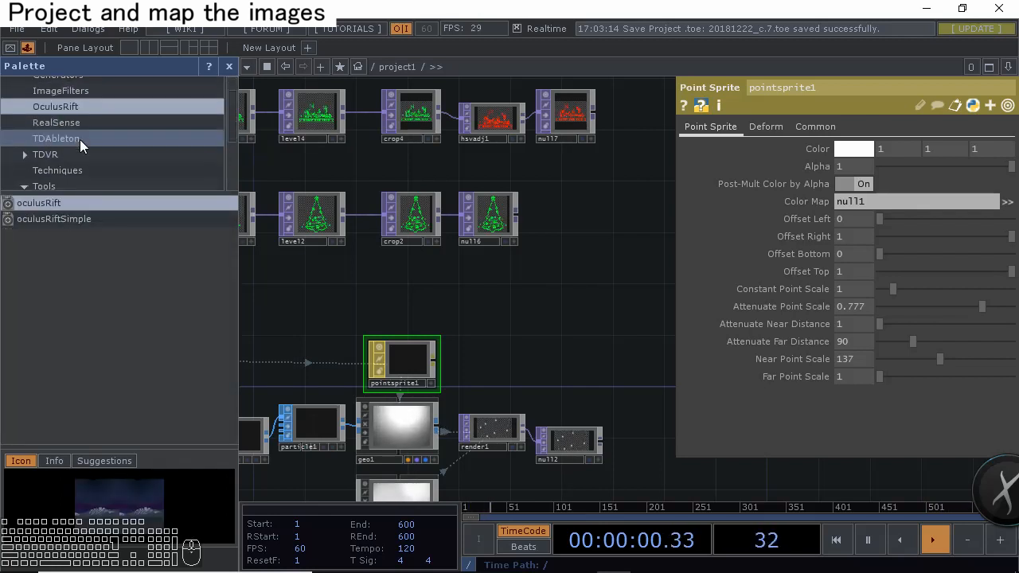
left_click(73, 185)
scroll(94, 284, "down", 5)
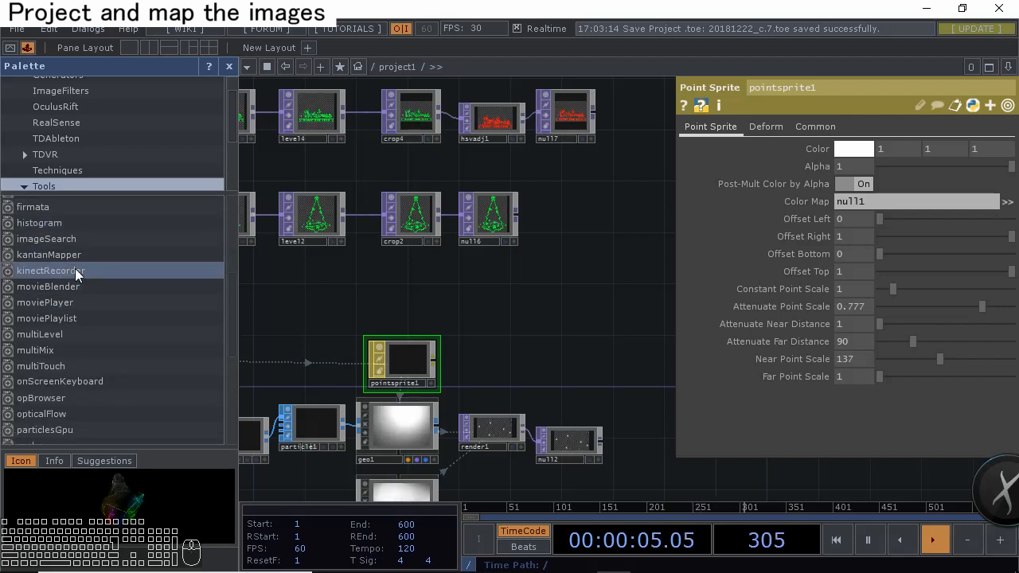
left_click_drag(54, 255, 225, 324)
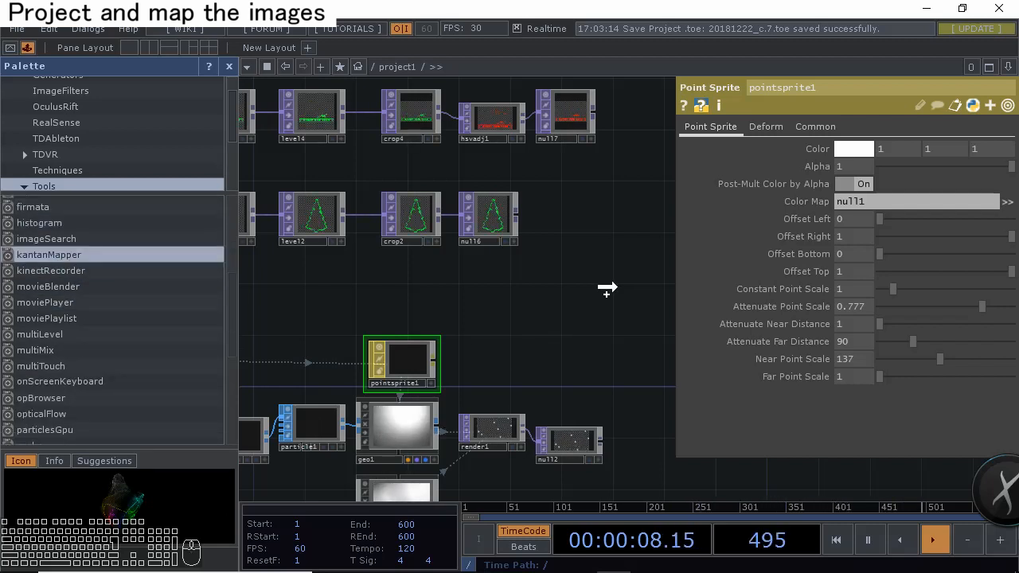
left_click_drag(607, 288, 452, 307)
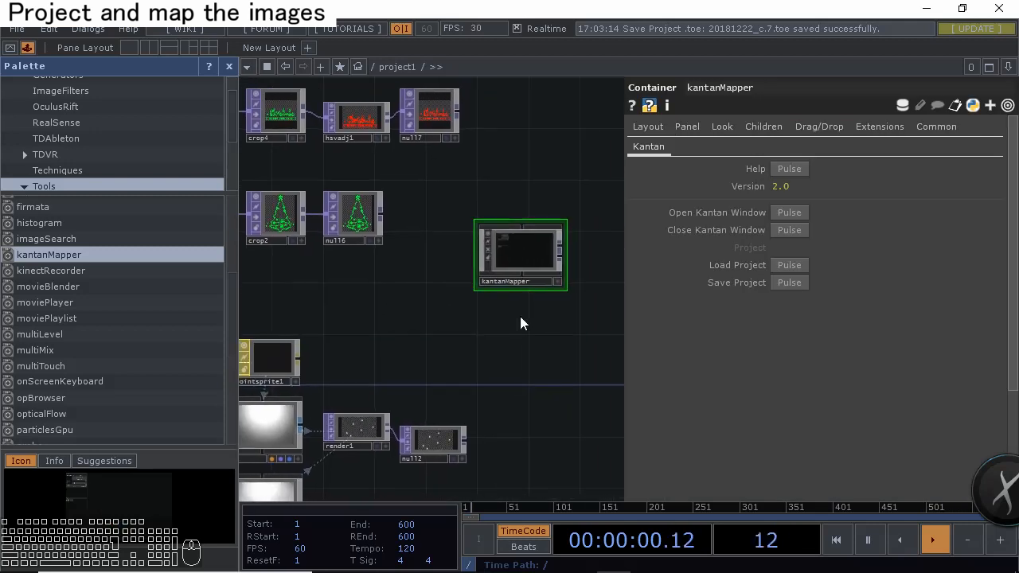
left_click_drag(520, 322, 504, 320)
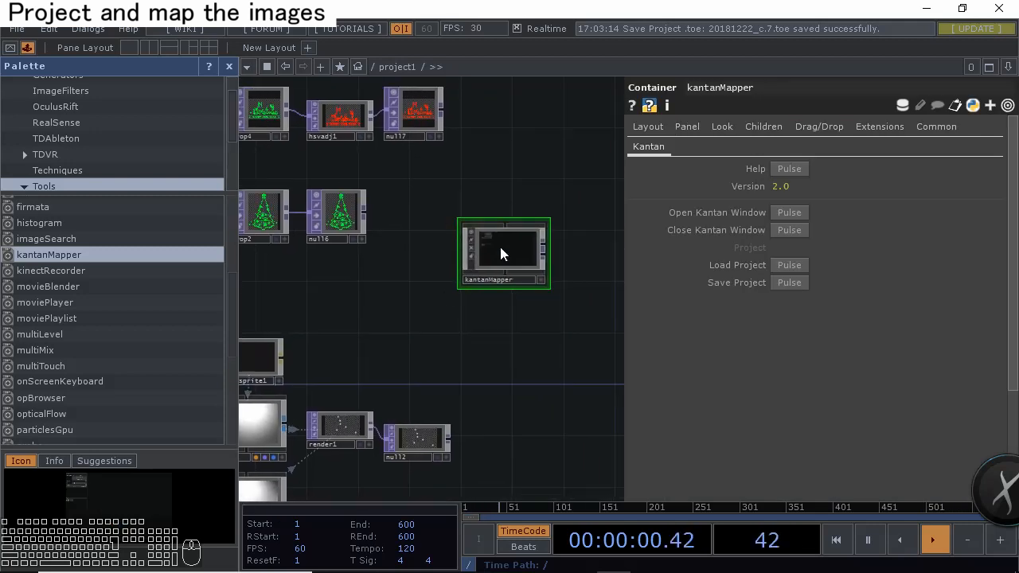
Close the palette and open the Kantan window of the kantanMapper component
left_click(229, 70)
left_click_drag(328, 249, 292, 248)
scroll(292, 249, "up", 3)
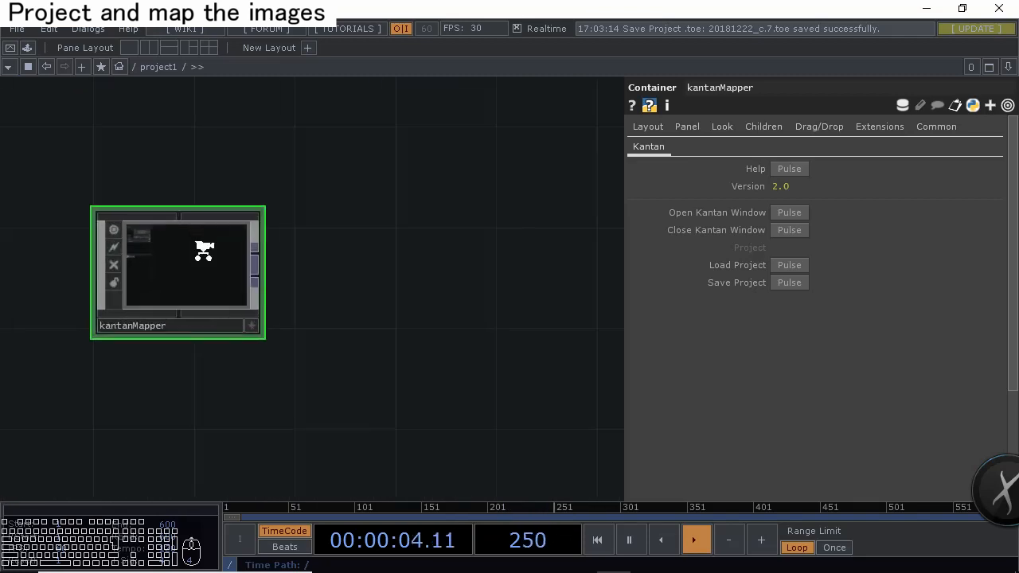
scroll(204, 251, "up", 3)
left_click_drag(522, 234, 692, 229)
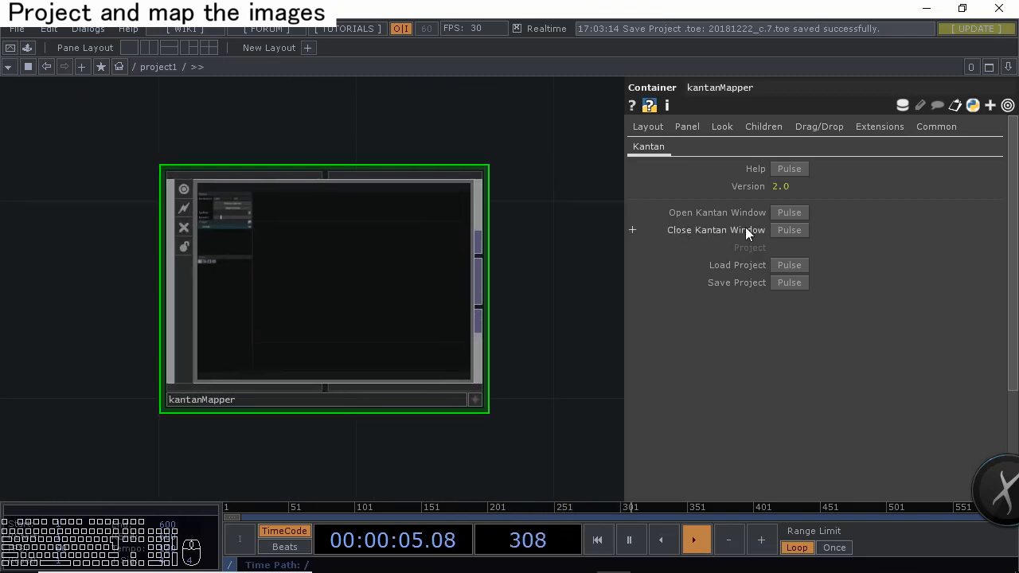
left_click(789, 212)
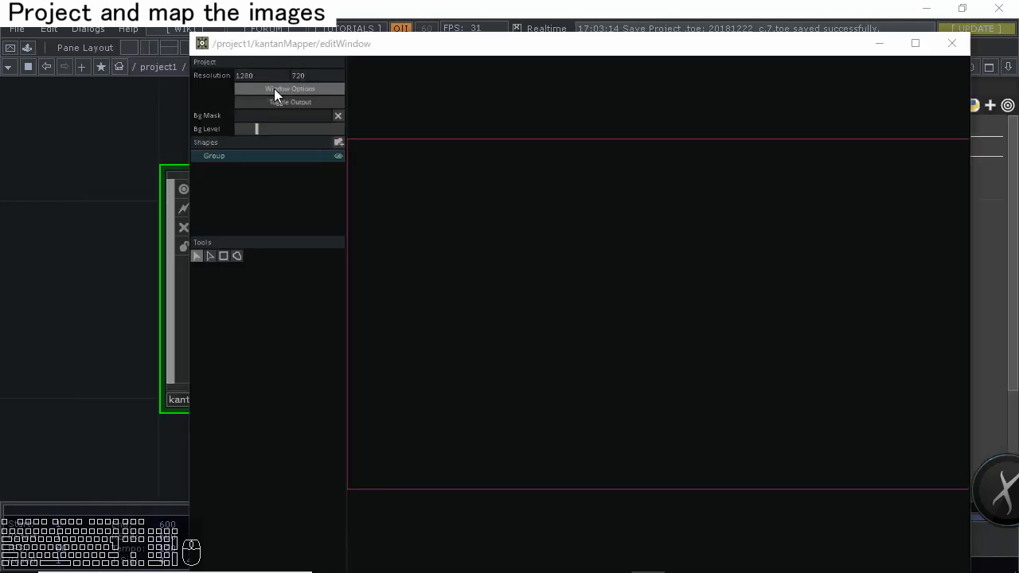
Set the kantanMapper project resolution to 800 by 600 and open its output window options
left_click(268, 75)
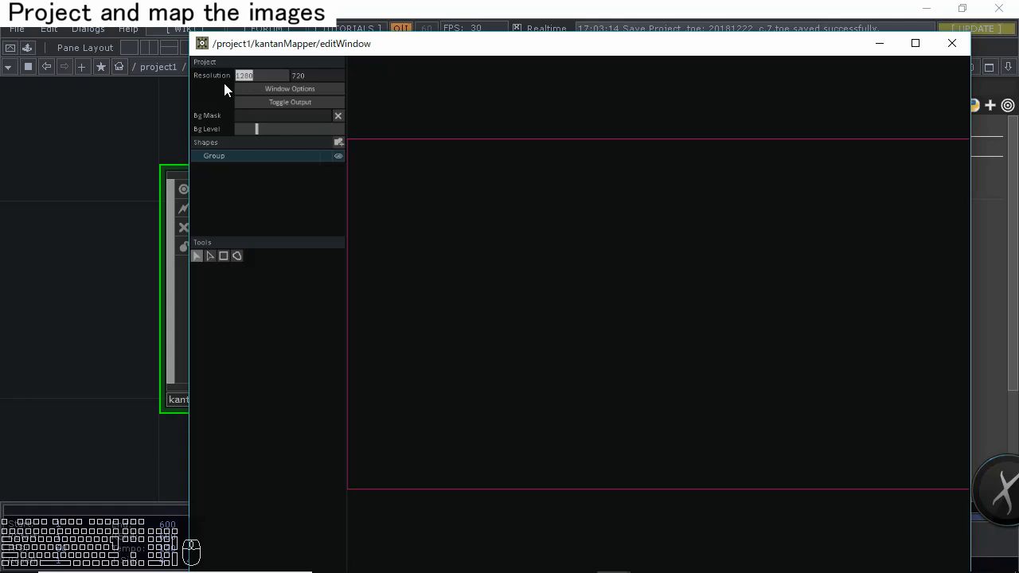
type("800")
key("Tab")
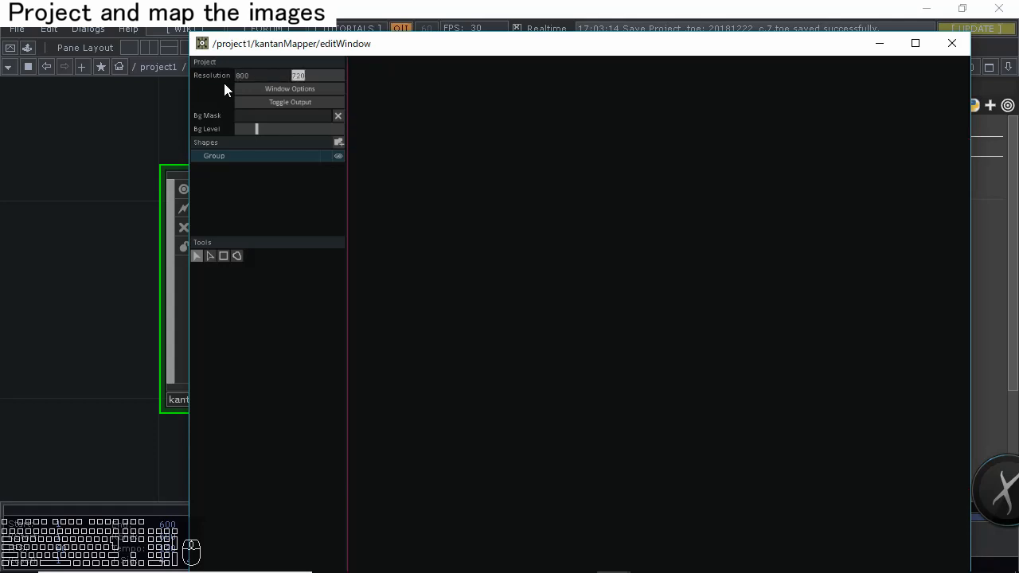
type("600")
left_click(289, 89)
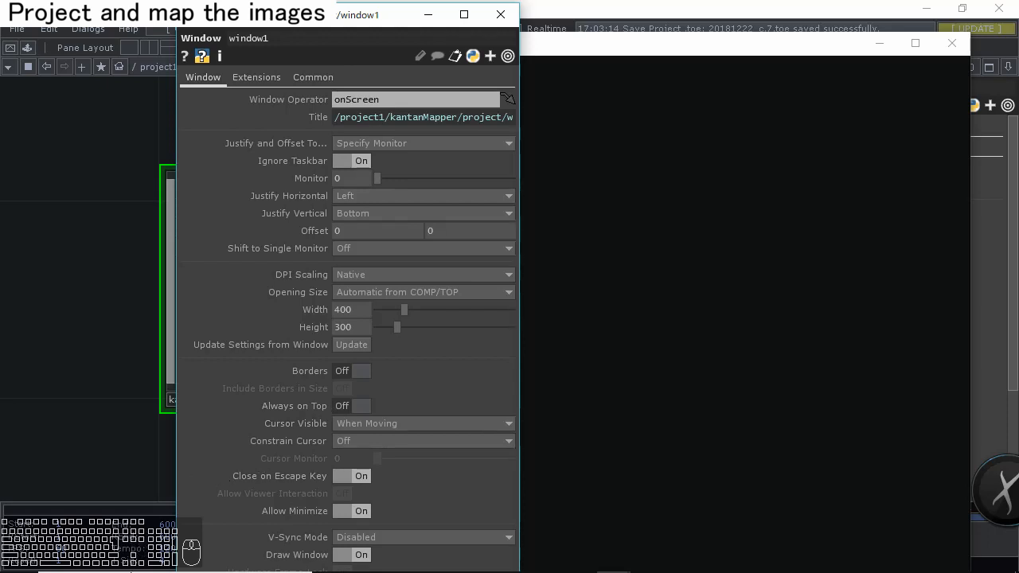
Switch to the Windows display settings to check the monitor arrangement, and return to the window1 parameters
left_click(19, 563)
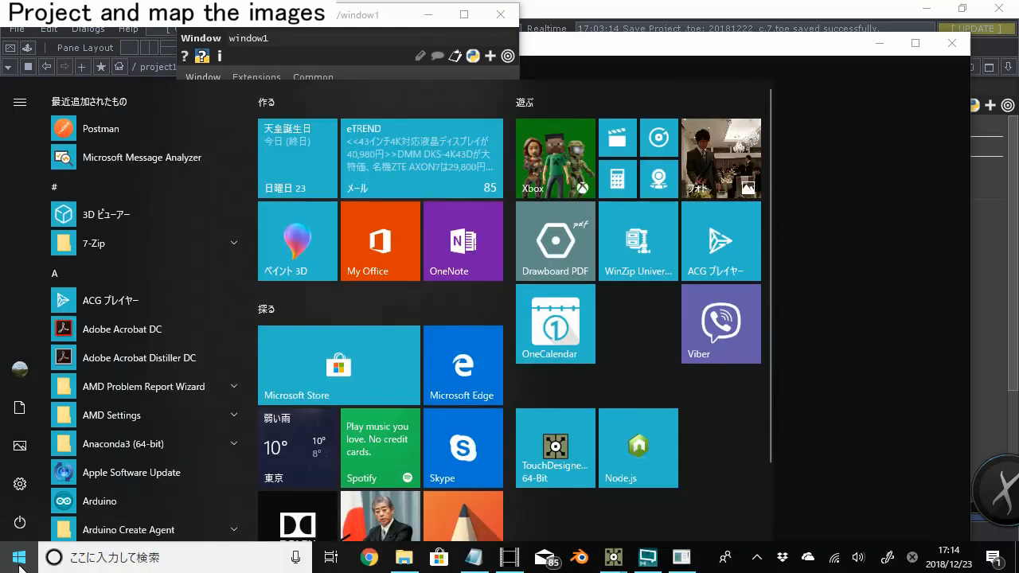
left_click(20, 484)
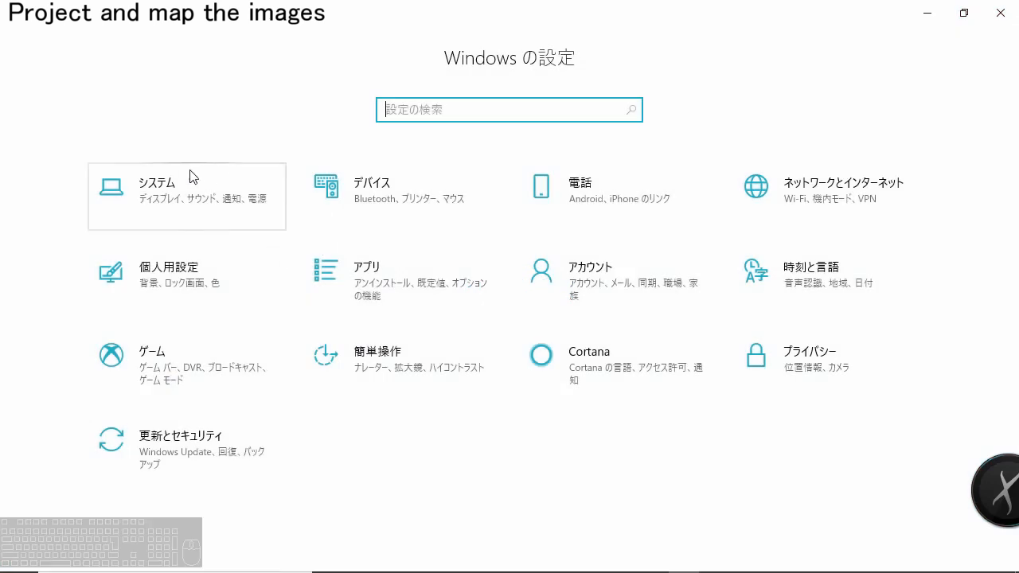
left_click(186, 184)
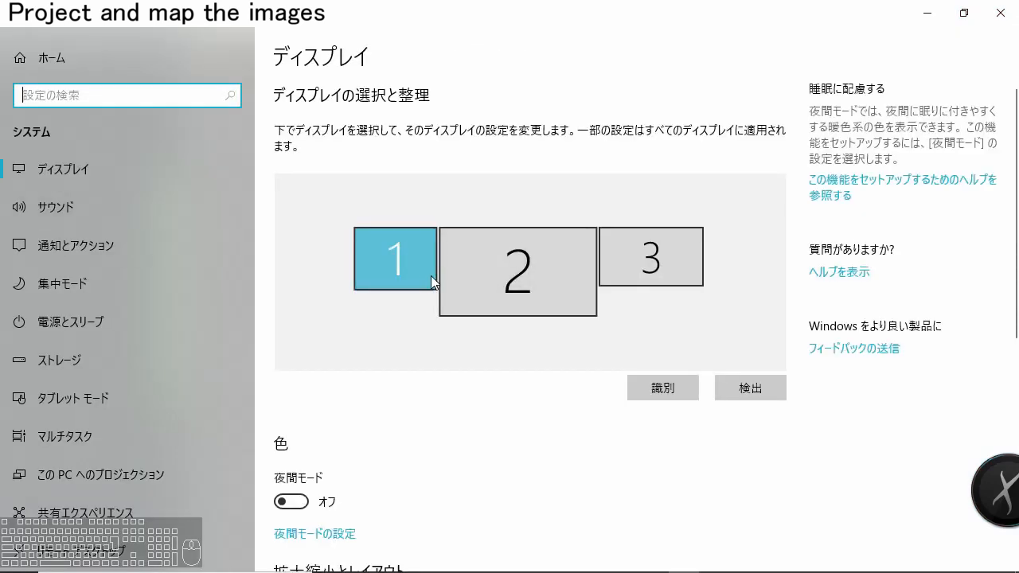
left_click(927, 11)
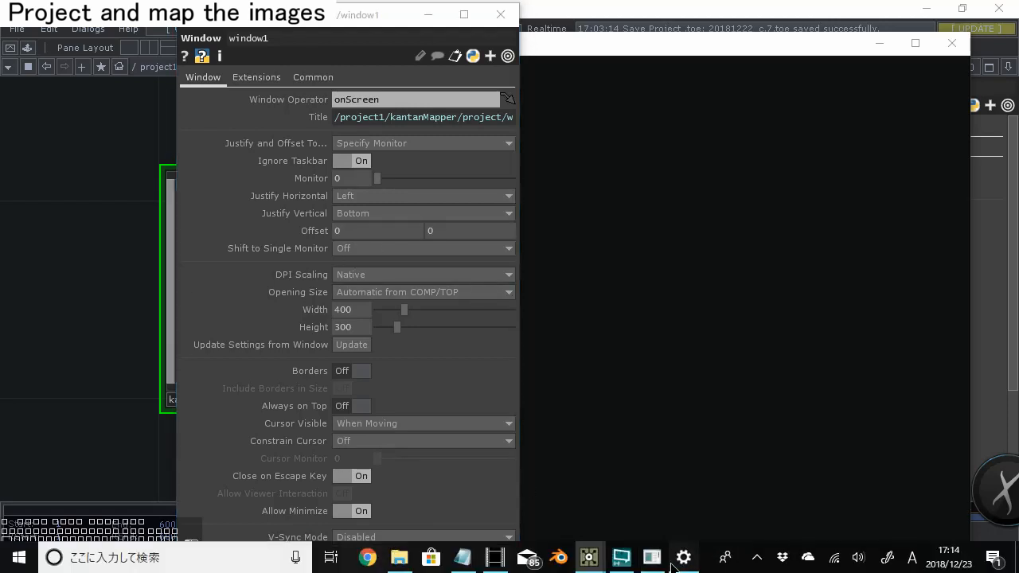
left_click(682, 559)
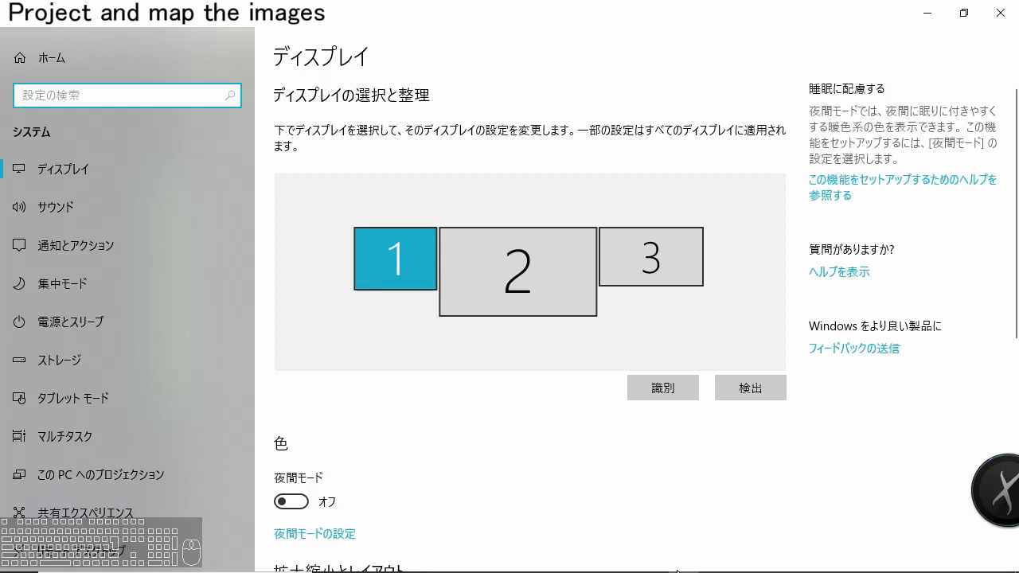
mouse_move(679, 570)
mouse_move(589, 557)
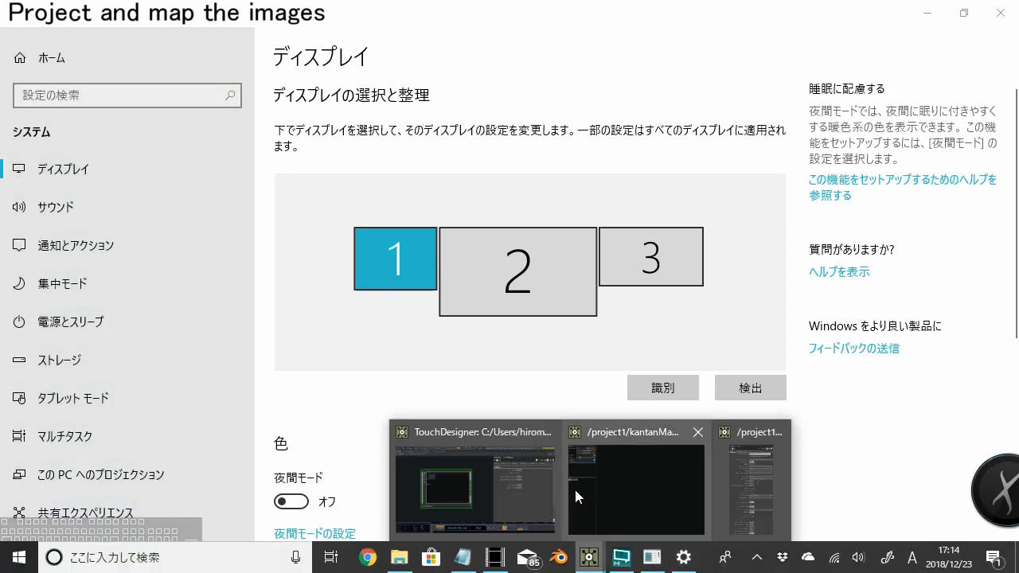
left_click(734, 443)
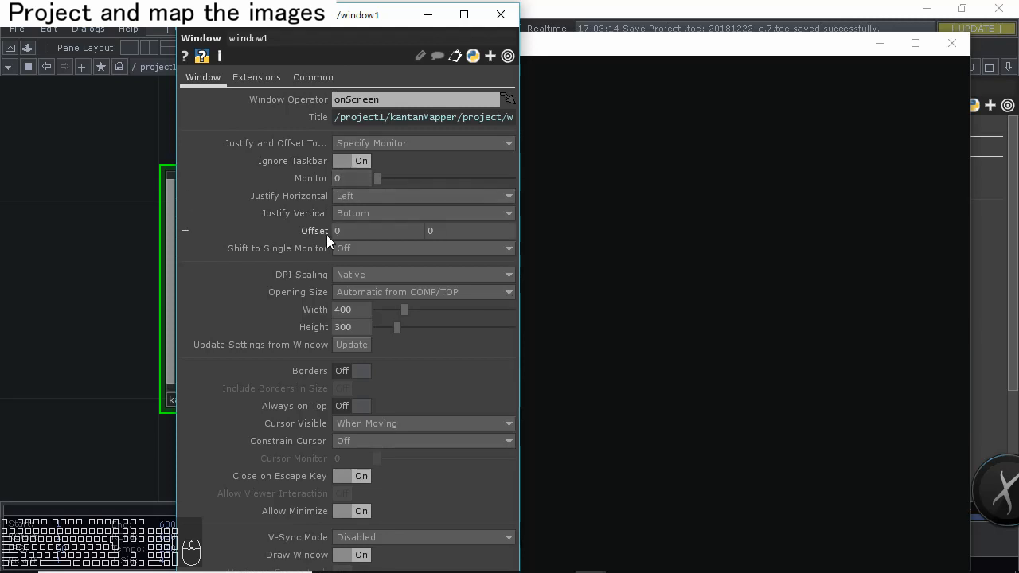
Set window1's Opening Size to Fill and close its parameter window
left_click(377, 294)
left_click(381, 321)
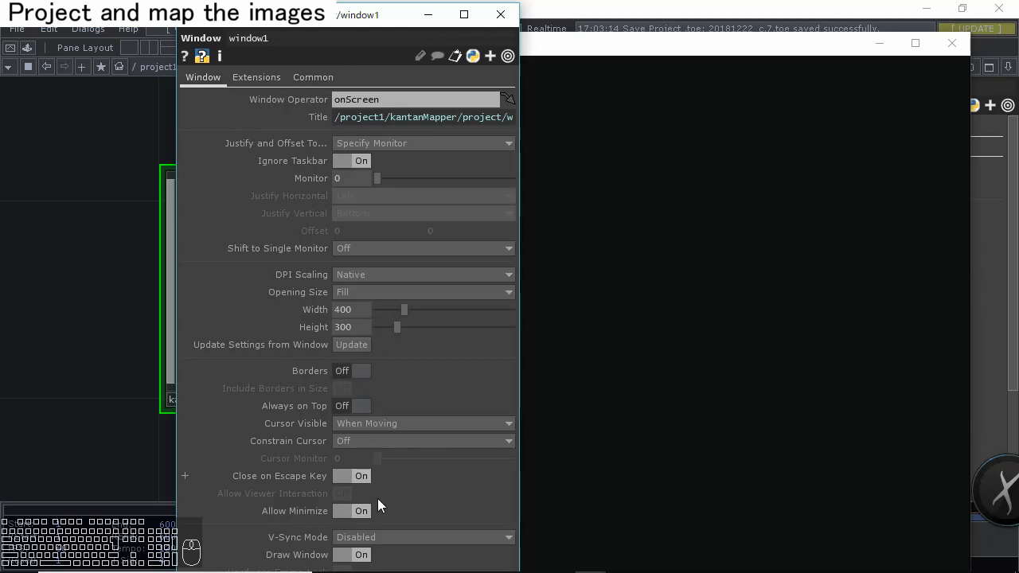
left_click(505, 20)
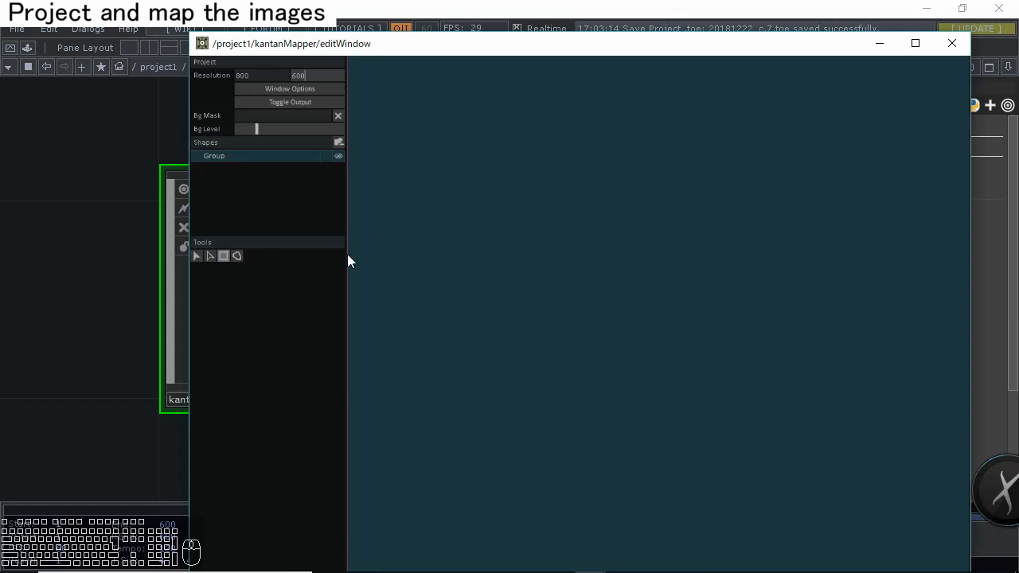
Draw a rectangle shape with a scale of about 255 by 248 in the kantanMapper canvas
left_click_drag(435, 127, 658, 315)
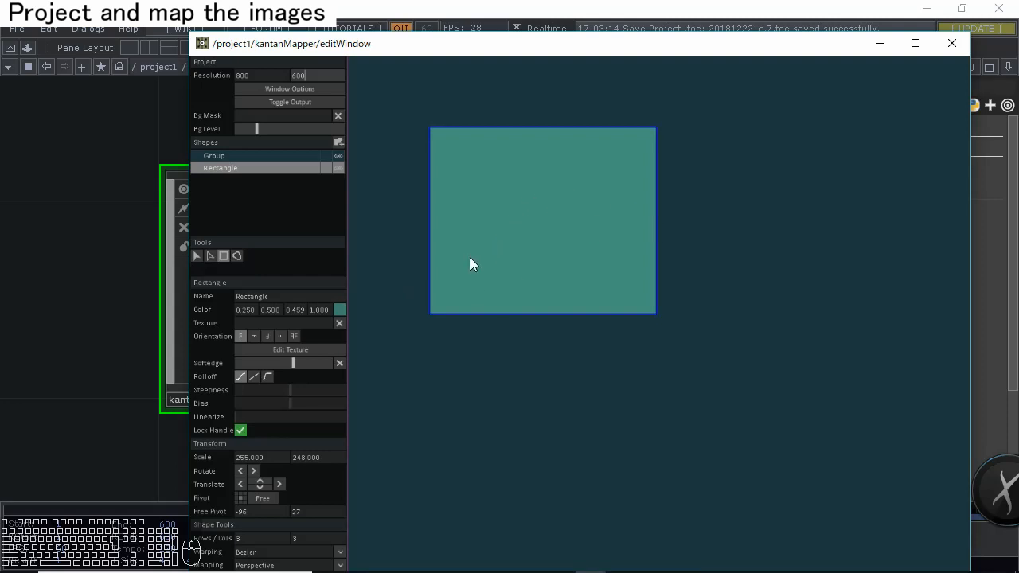
Draw two more rectangle shapes in the kantanMapper canvas, scaled about 265 by 207 and 280 by 286
left_click_drag(411, 290, 616, 451)
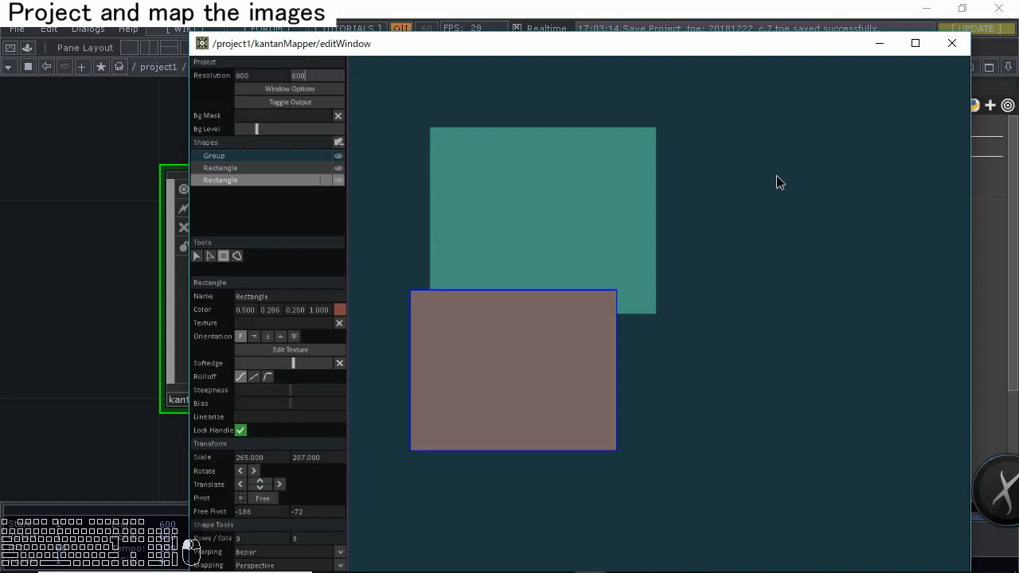
left_click_drag(779, 170, 561, 392)
Assign the null7 logo image as the texture of the 280 by 286 rectangle and enable the texture
scroll(170, 247, "down", 5)
left_click_drag(175, 238, 146, 202)
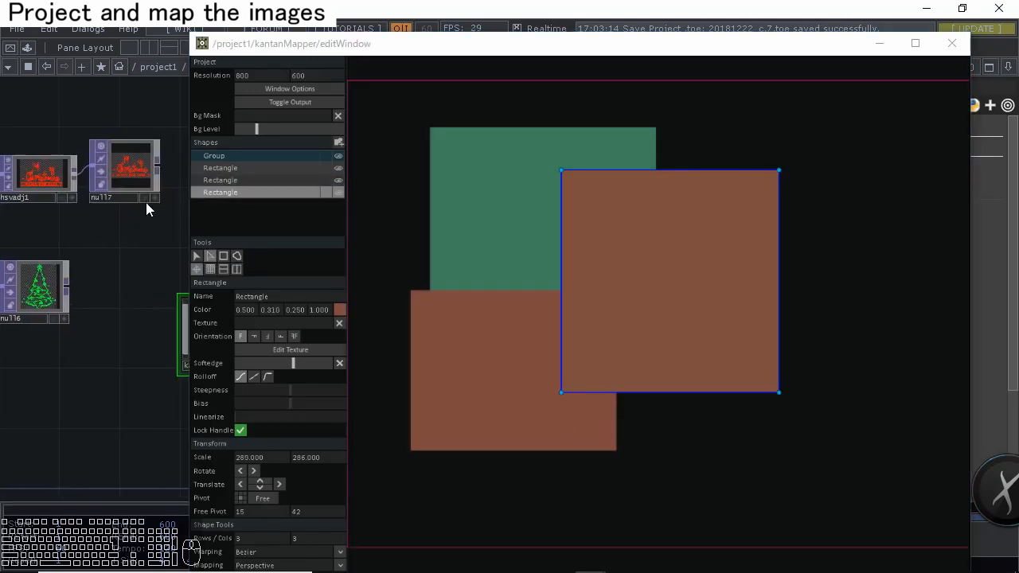
left_click_drag(65, 327, 70, 349)
scroll(48, 275, "down", 3)
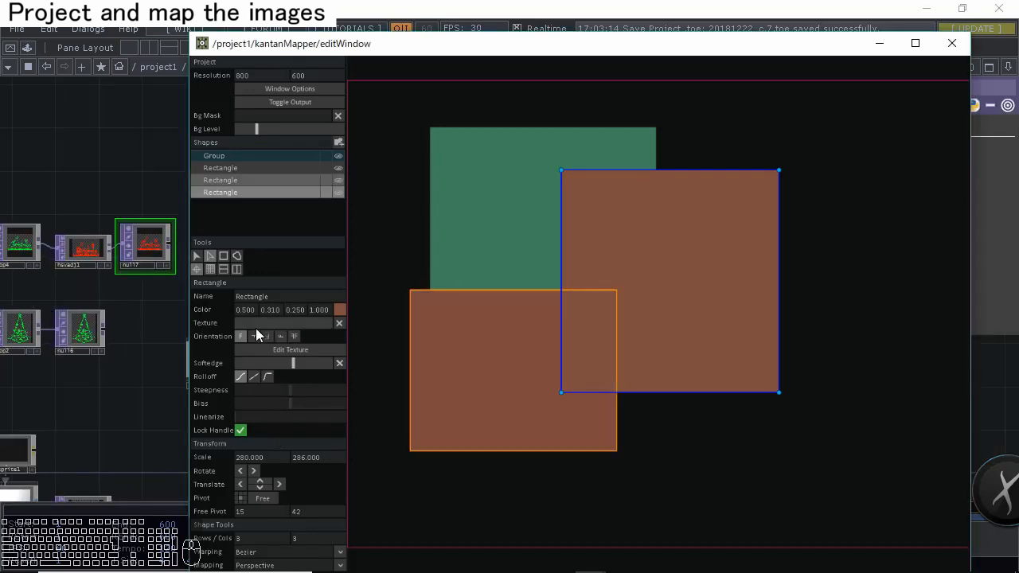
left_click_drag(177, 346, 147, 342)
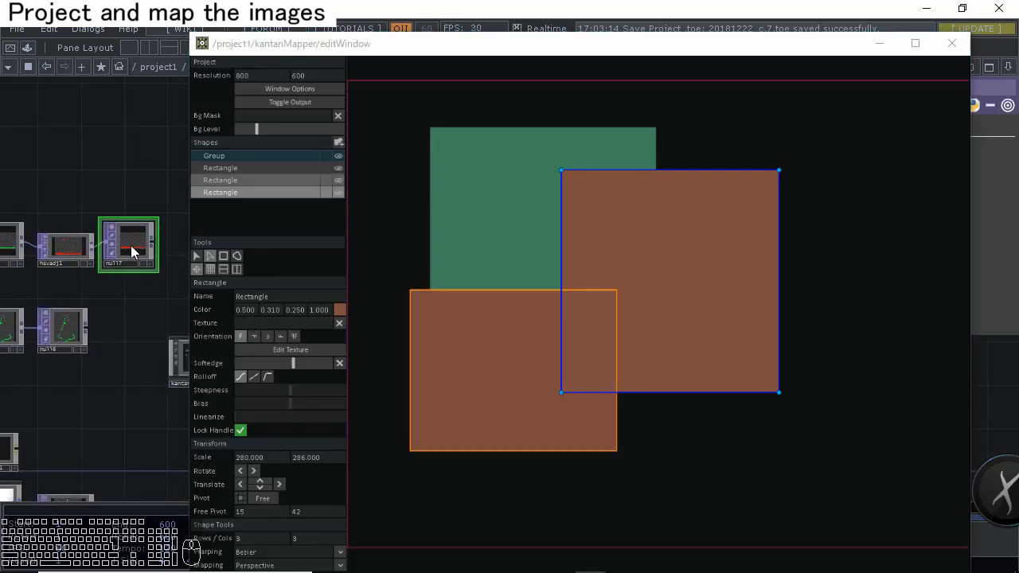
left_click_drag(258, 322, 268, 325)
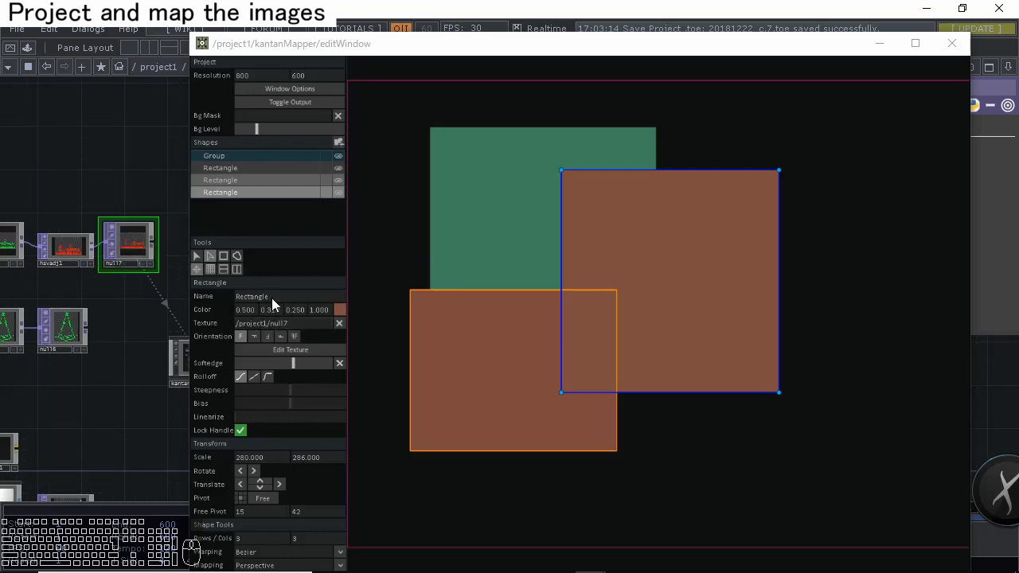
left_click(340, 323)
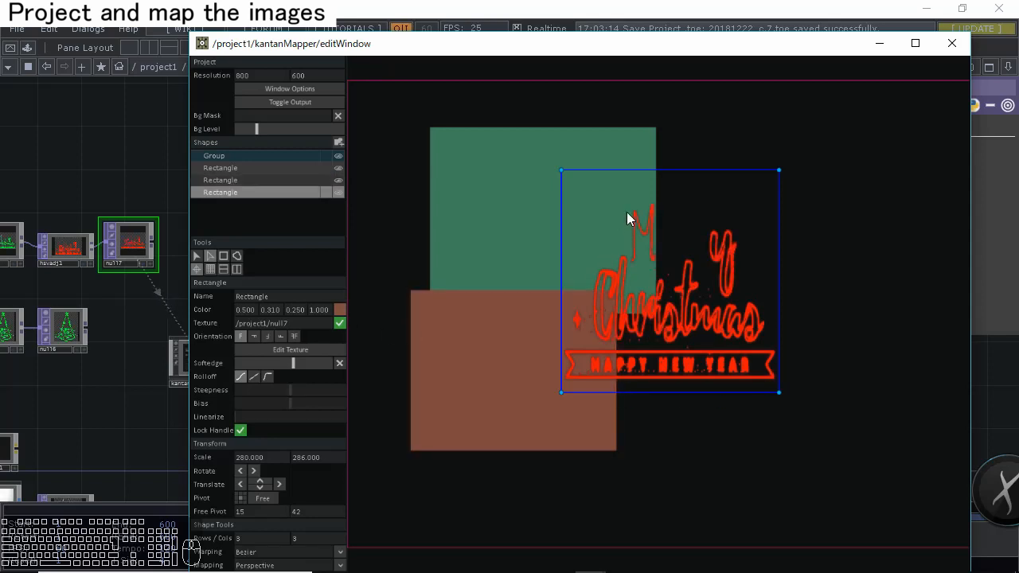
Assign the null6 tree image as the texture of the green rectangle and enable the texture
left_click_drag(140, 355, 162, 343)
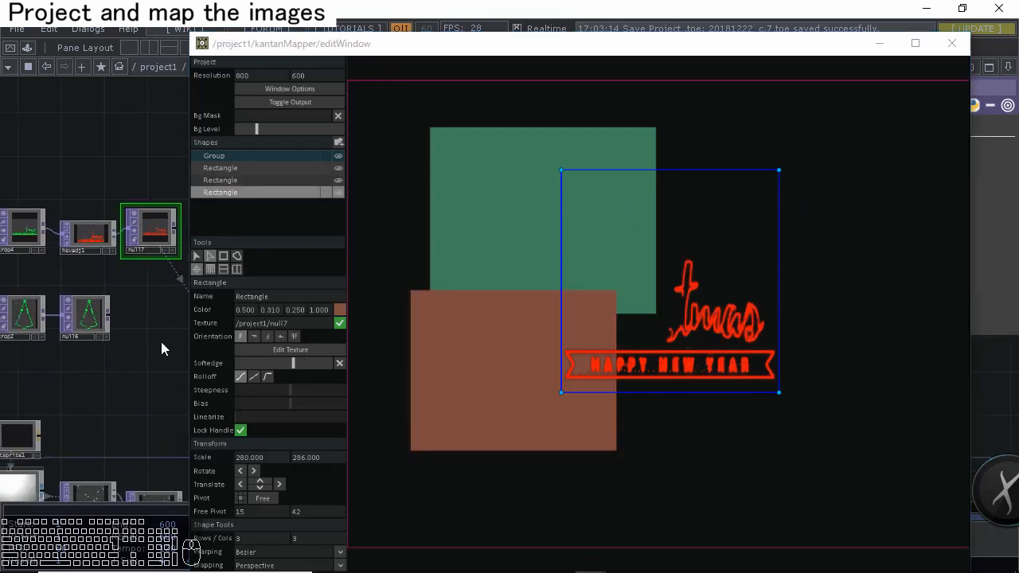
left_click(94, 323)
left_click(516, 241)
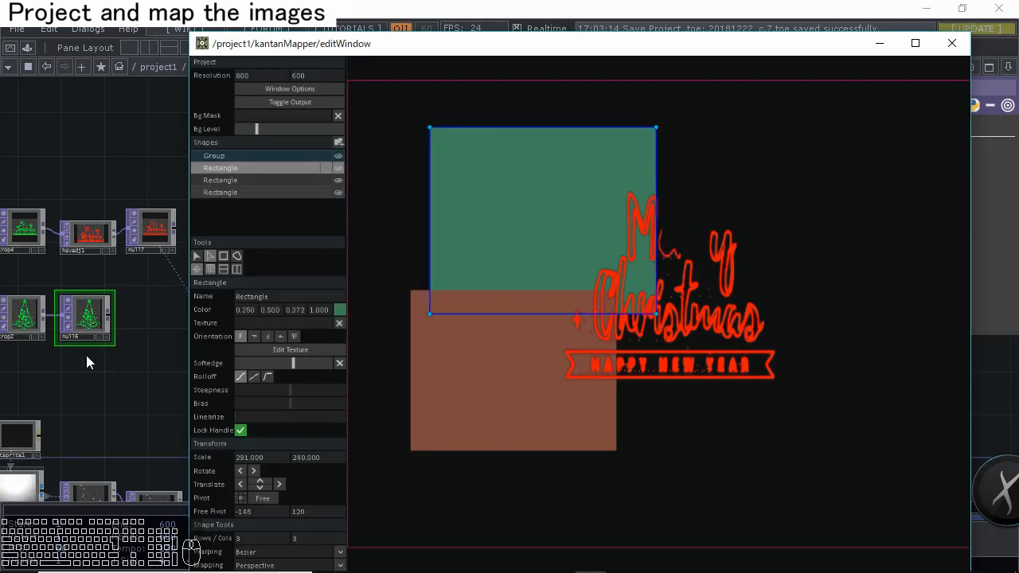
left_click_drag(101, 324, 264, 322)
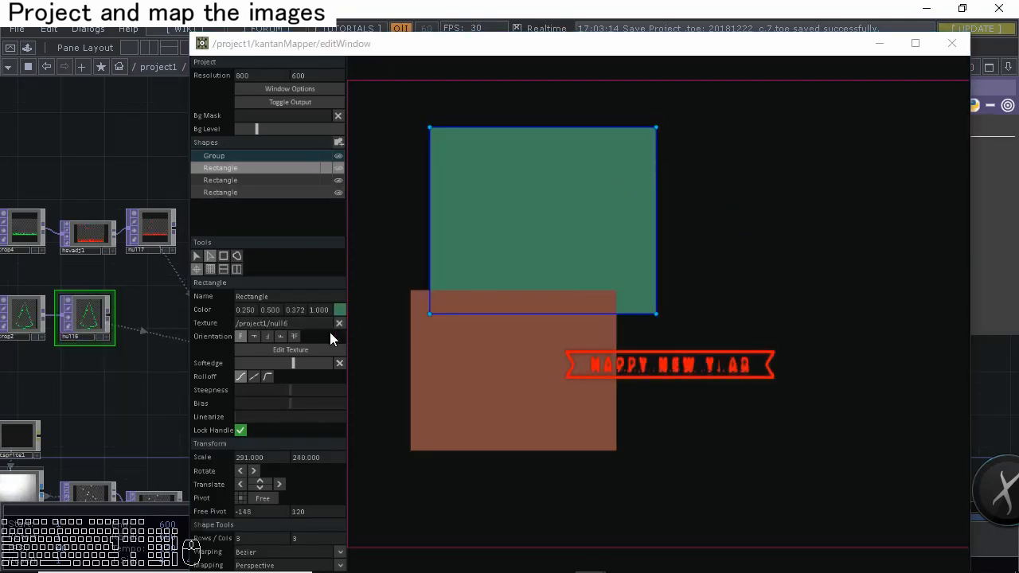
left_click(339, 323)
Assign the null2 snow image as the texture of the lower brown rectangle and enable the texture
left_click_drag(97, 404, 88, 321)
left_click(472, 392)
left_click_drag(144, 425, 267, 322)
left_click(339, 323)
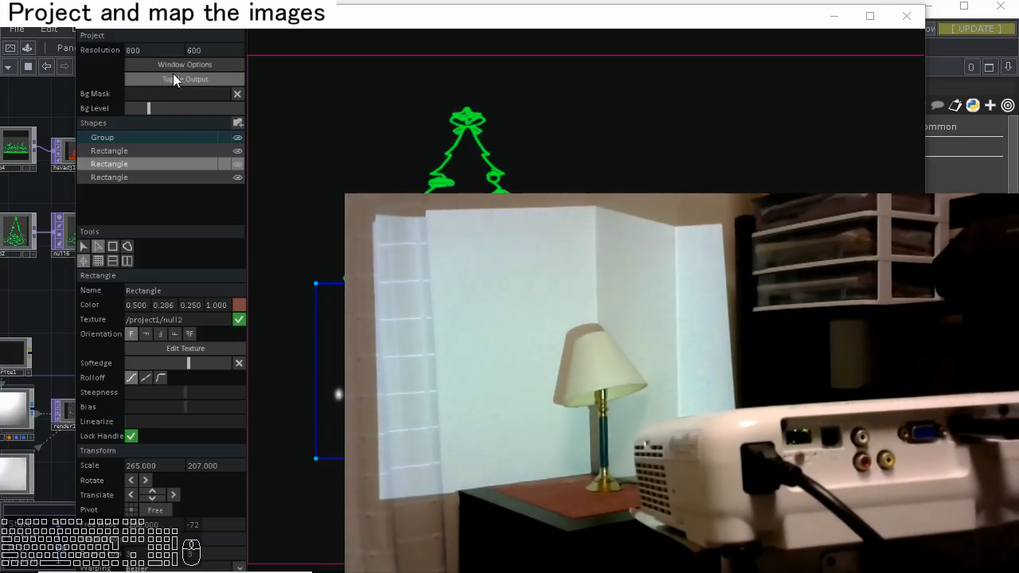
Open the kantanMapper output as a separate window from the window1 options, and close the parameter window
left_click(182, 65)
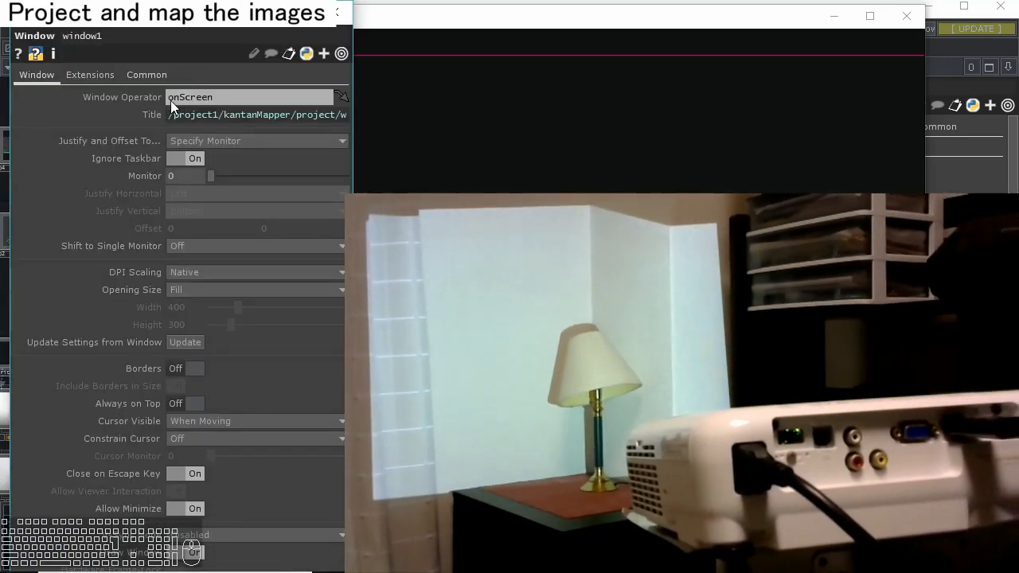
left_click_drag(183, 13, 174, 1)
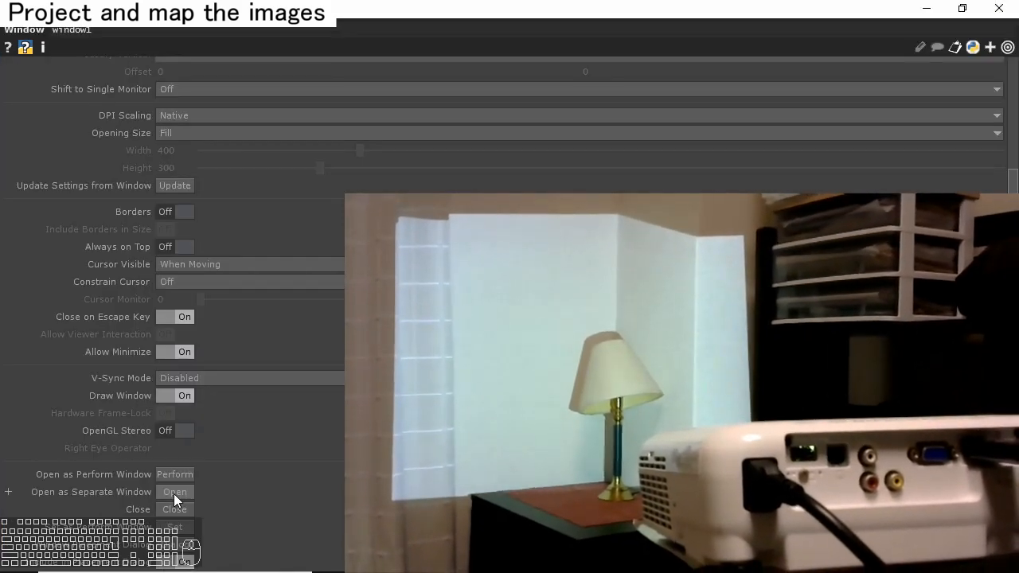
left_click(173, 494)
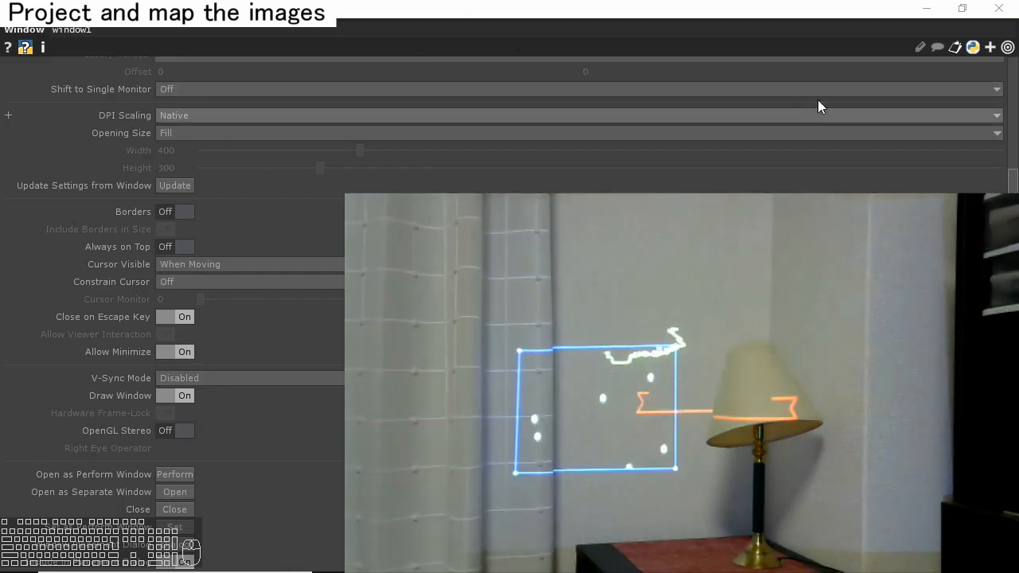
left_click(1009, 13)
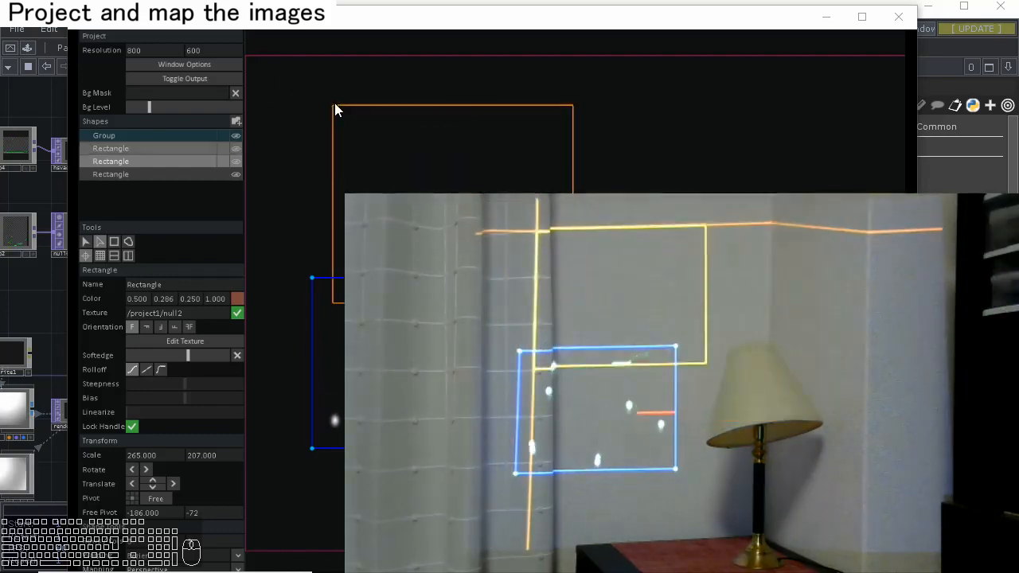
Reshape the tree rectangle by its four corners so the projected tree fills the wall section beside the curtain
left_click(338, 108)
left_click(333, 106)
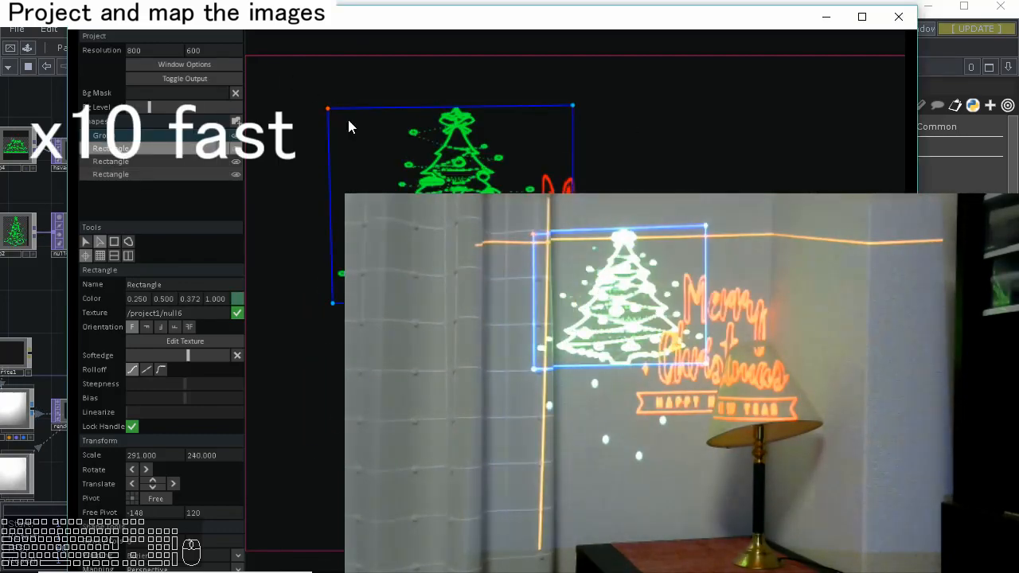
left_click_drag(334, 106, 368, 83)
left_click_drag(573, 105, 662, 75)
left_click_drag(334, 301, 372, 550)
left_click_drag(574, 302, 635, 538)
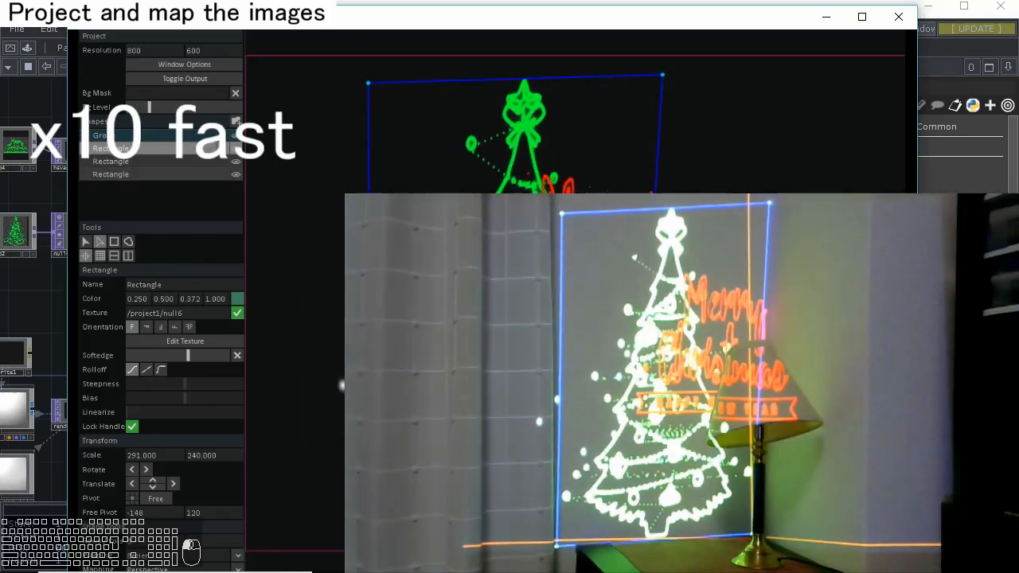
left_click_drag(367, 83, 316, 36)
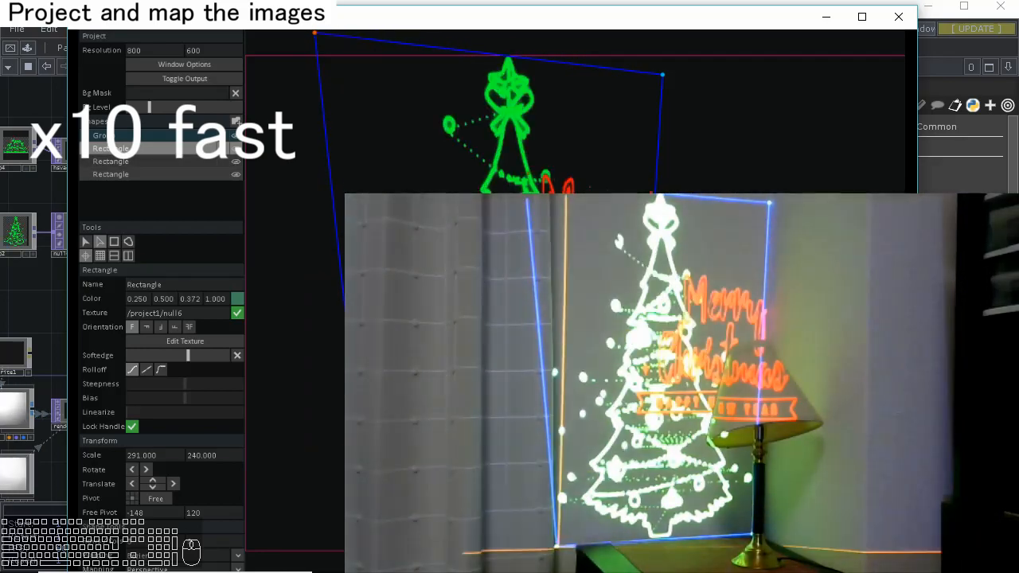
mouse_move(369, 556)
left_mouse_down()
mouse_move(335, 549)
mouse_move(351, 557)
left_mouse_up()
Reshape the Merry Christmas logo rectangle by its corners to fit the angled wall above the lamp
left_click(659, 351)
left_click_drag(703, 150, 808, 60)
left_click_drag(472, 150, 664, 132)
left_click_drag(473, 378, 658, 271)
left_click_drag(703, 378, 798, 243)
left_click_drag(808, 59, 809, 30)
left_click_drag(664, 132, 668, 101)
left_click_drag(657, 271, 661, 276)
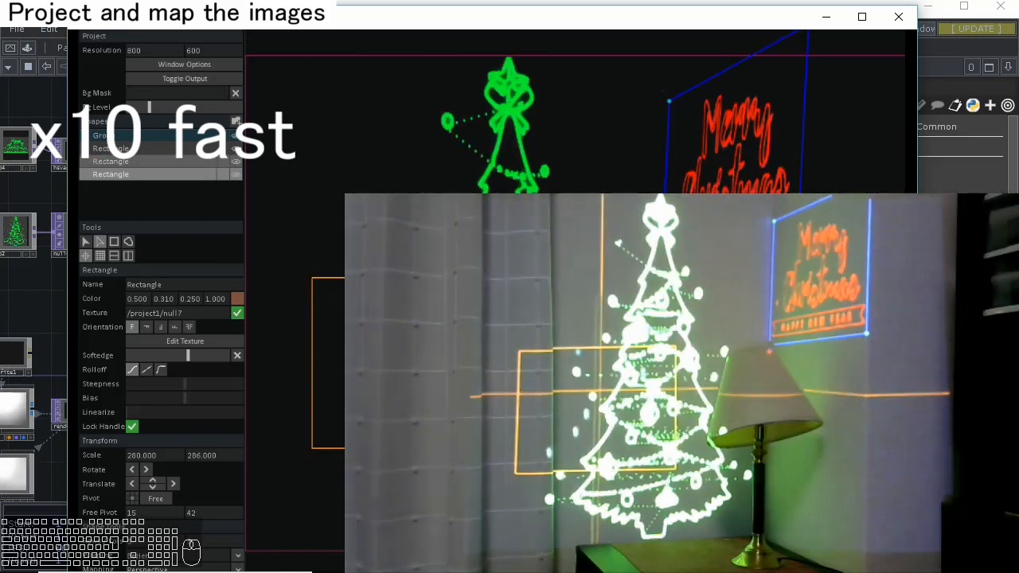
Stretch the snow rectangle's corners so the snowfall spans both wall sections behind the tree and logo
left_click(427, 341)
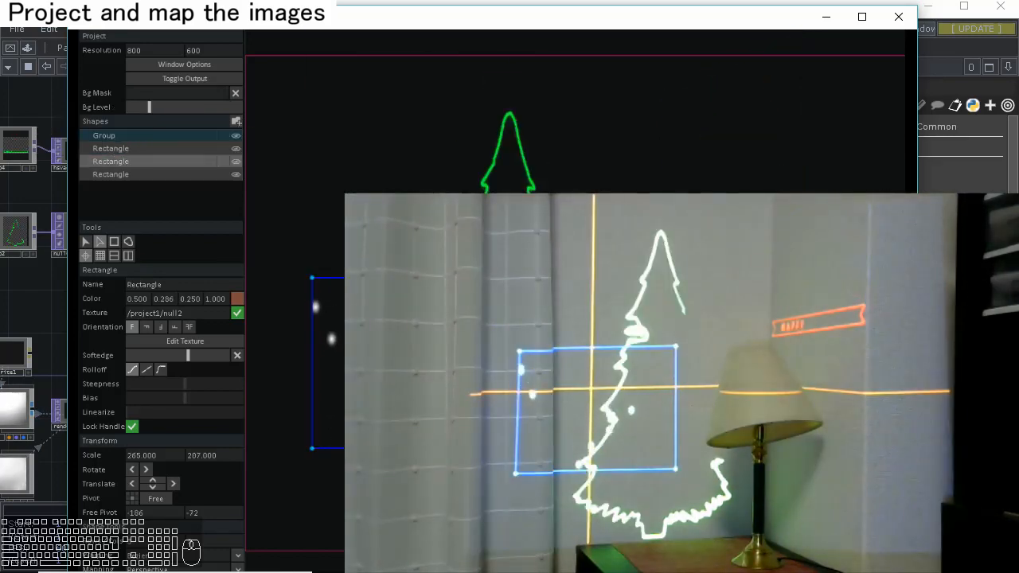
left_click_drag(313, 279, 370, 119)
left_click_drag(531, 278, 808, 66)
left_click_drag(314, 452, 371, 478)
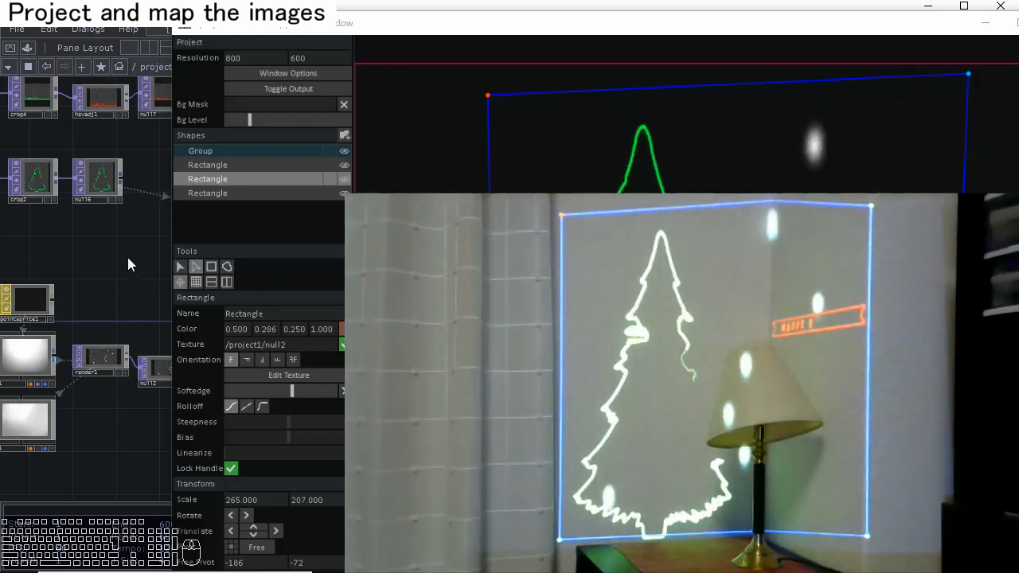
Move the kantanMapper edit window off the network and set pointsprite1's Near Point Scale to 78
left_click_drag(127, 257, 137, 261)
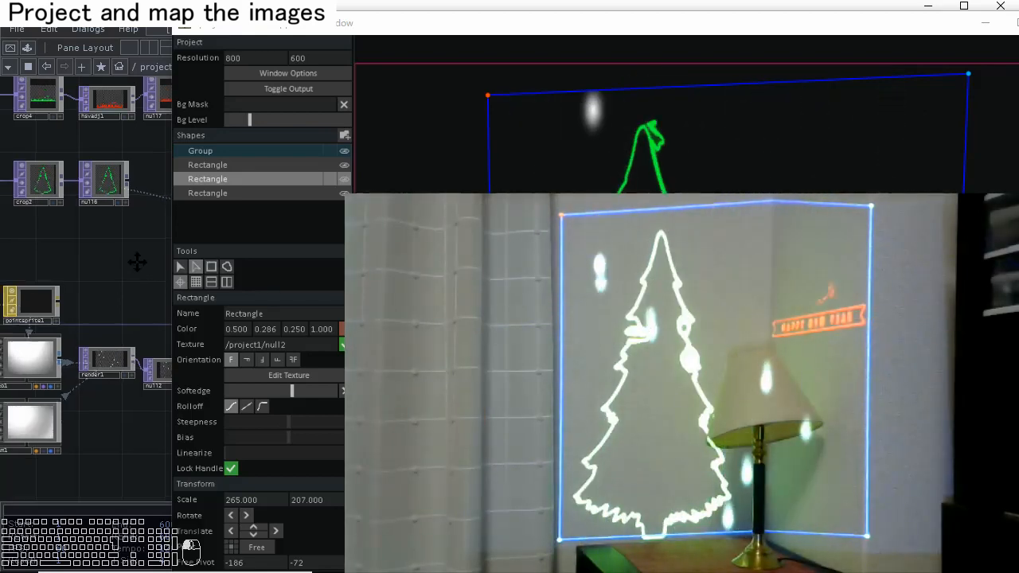
scroll(132, 265, "up", 3)
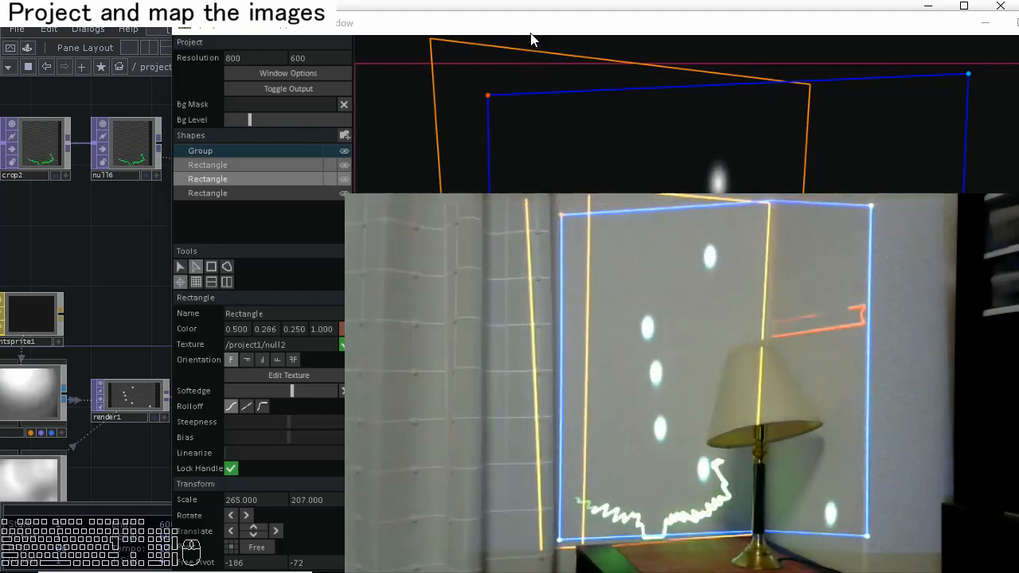
left_click_drag(522, 28, 0, 199)
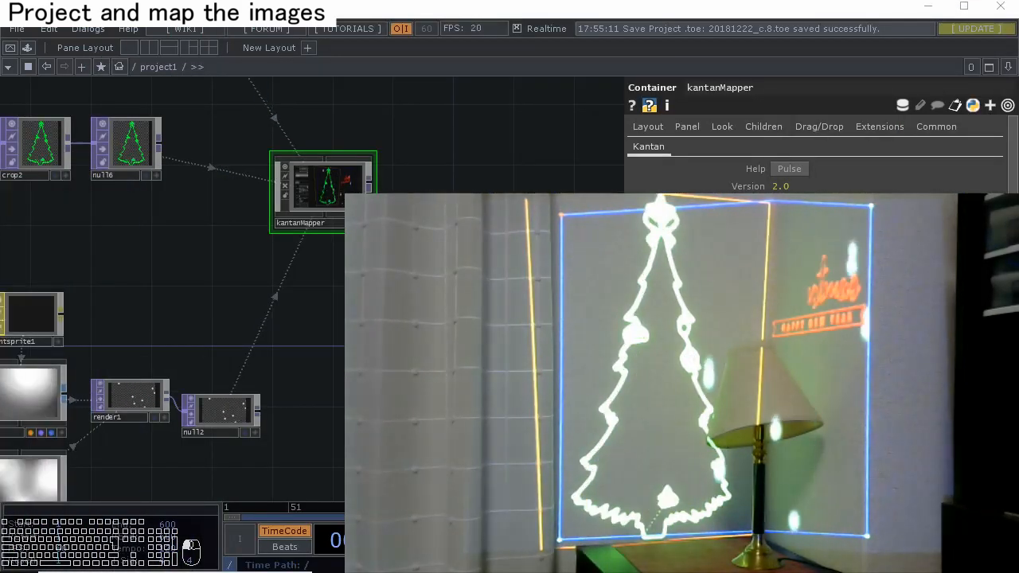
left_click_drag(117, 273, 350, 237)
left_click(244, 274)
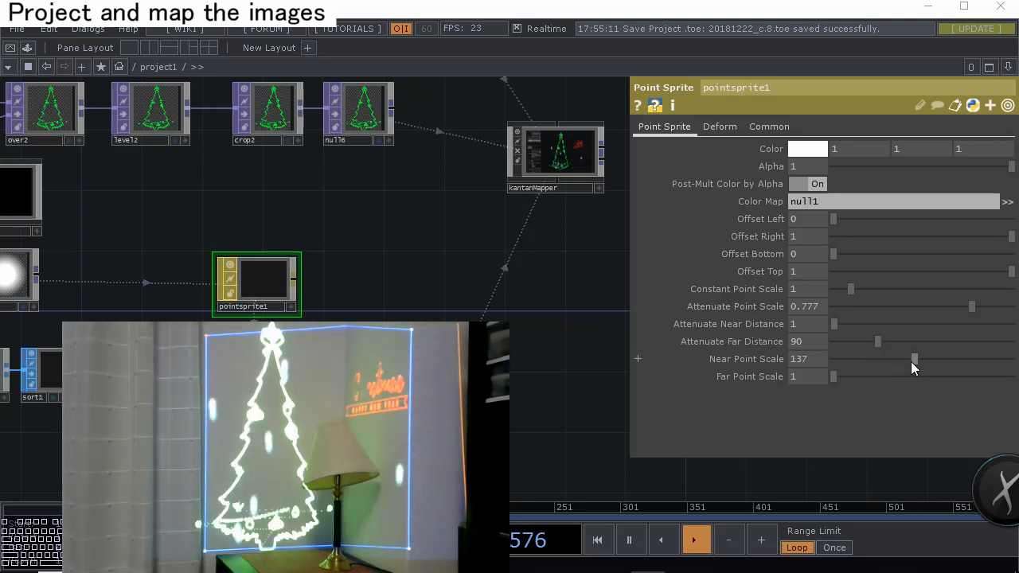
left_click_drag(912, 360, 925, 370)
left_click_drag(901, 371, 886, 371)
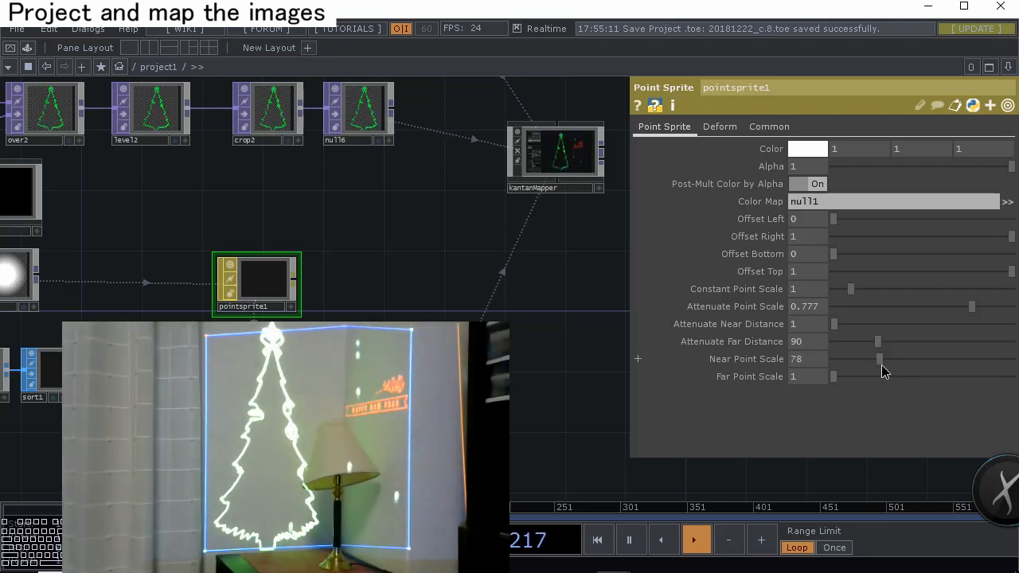